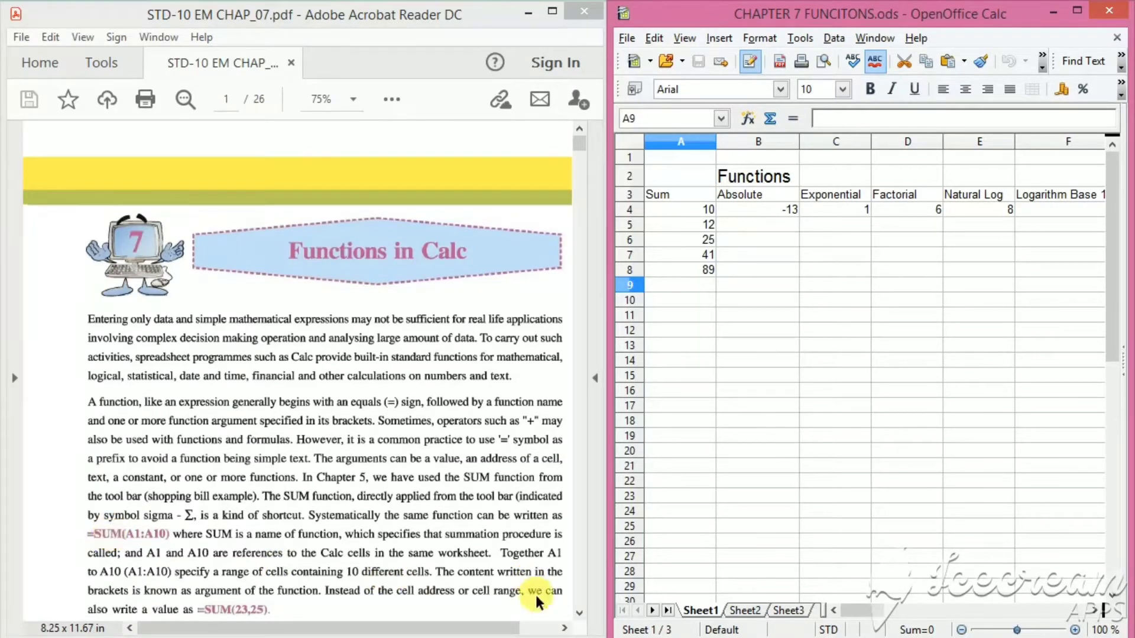
# Step: Read the SUM explanation in the PDF and total cells A4:A8 in cell A9 with the automatic Sum function
pyautogui.click(586, 612)
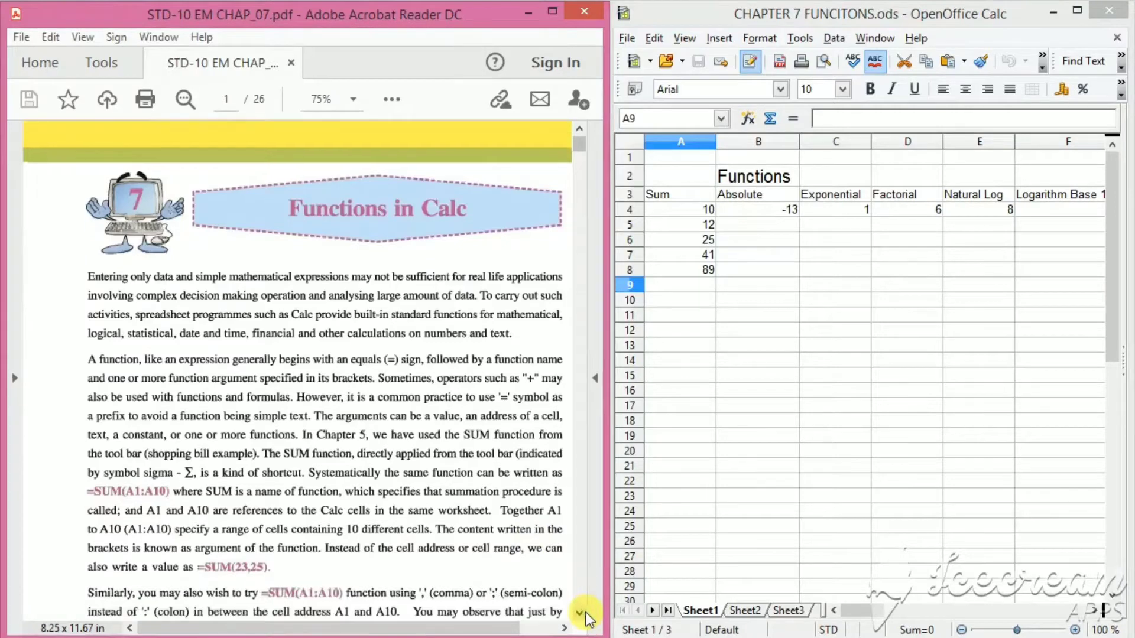
pyautogui.moveTo(586, 612); pyautogui.dragTo(586, 612)
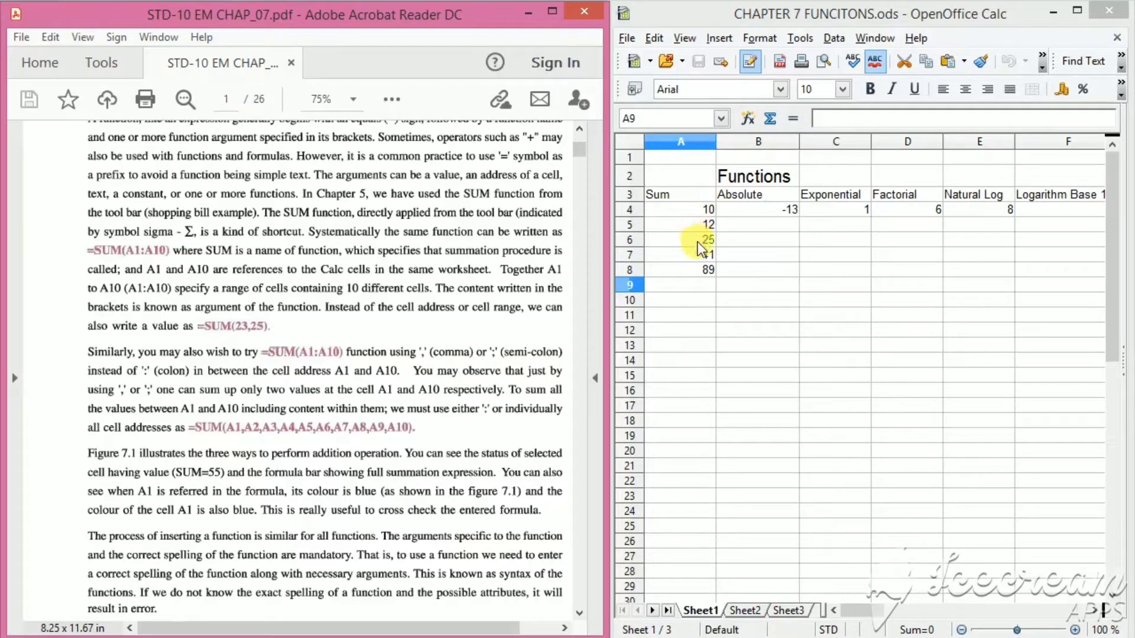
pyautogui.click(694, 283)
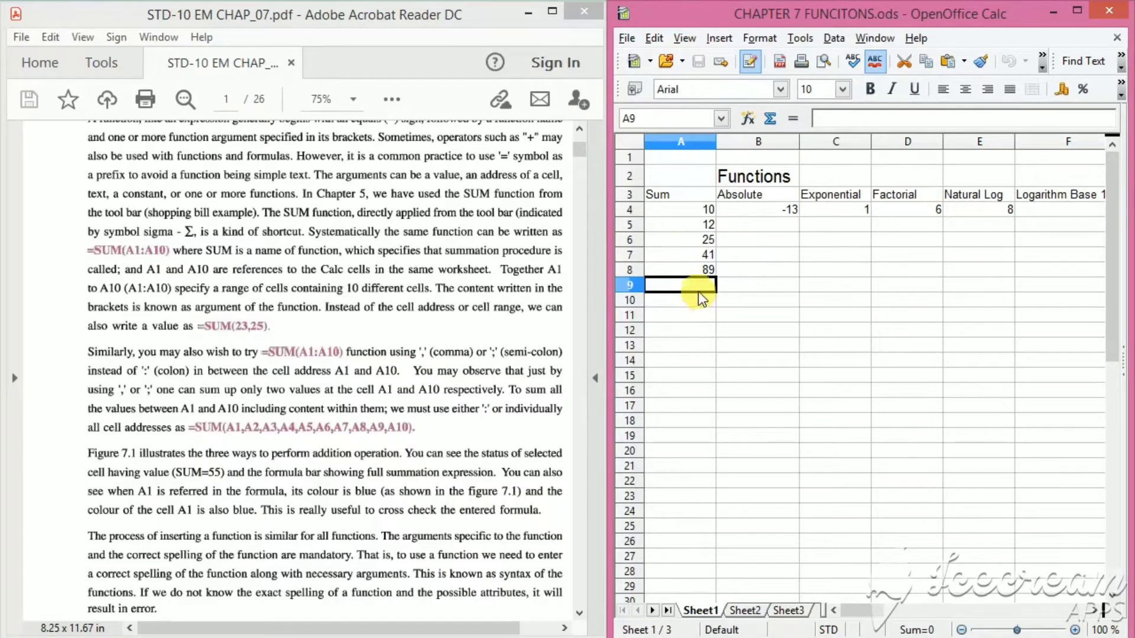
pyautogui.click(768, 120)
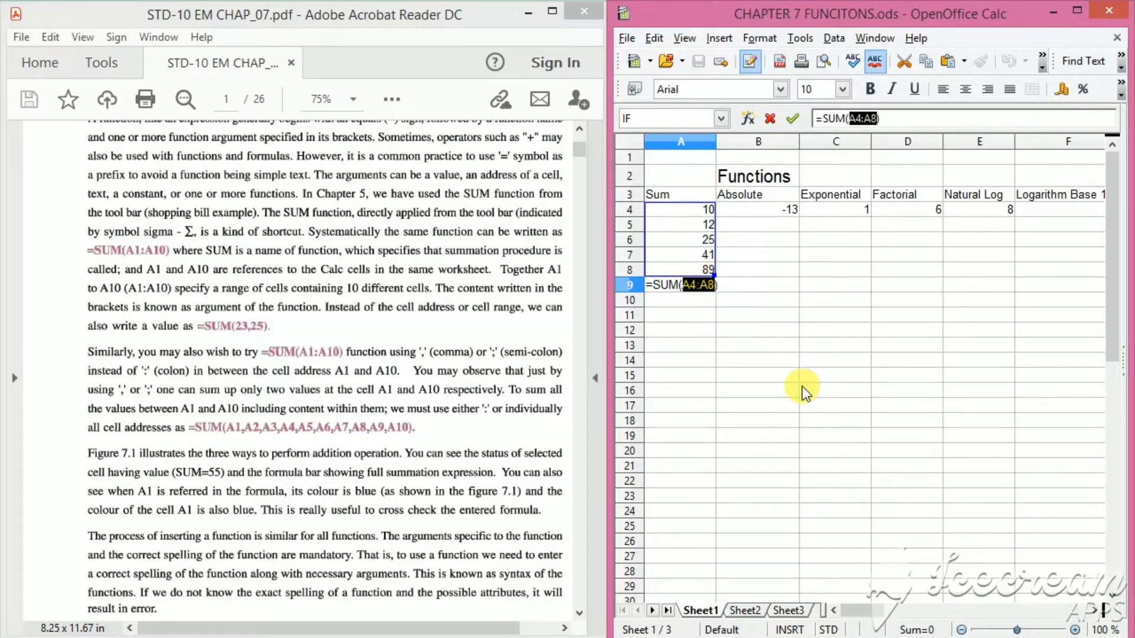
pyautogui.press('Return')
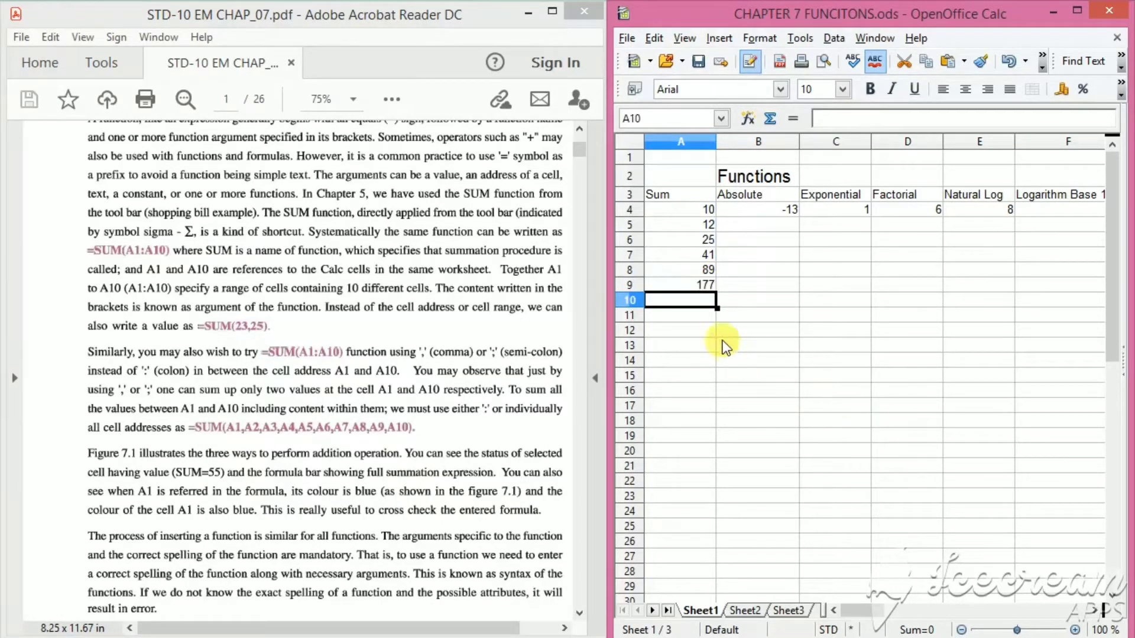
# Step: Delete the contents of cell A9, keeping the default content types selected for removal
pyautogui.click(692, 286)
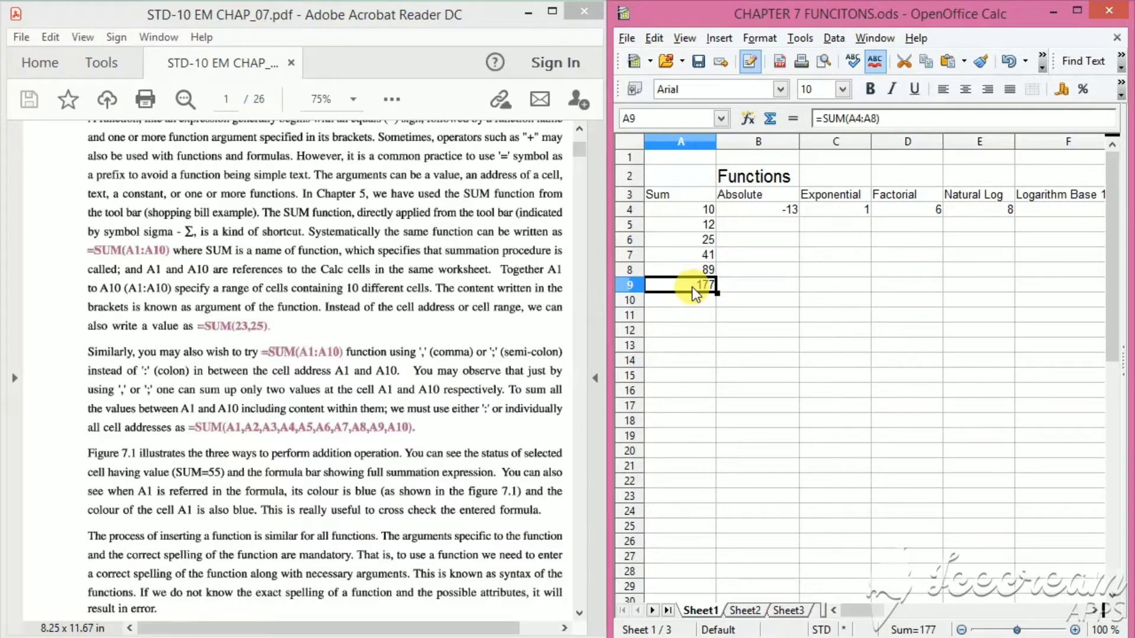
pyautogui.press('BackSpace')
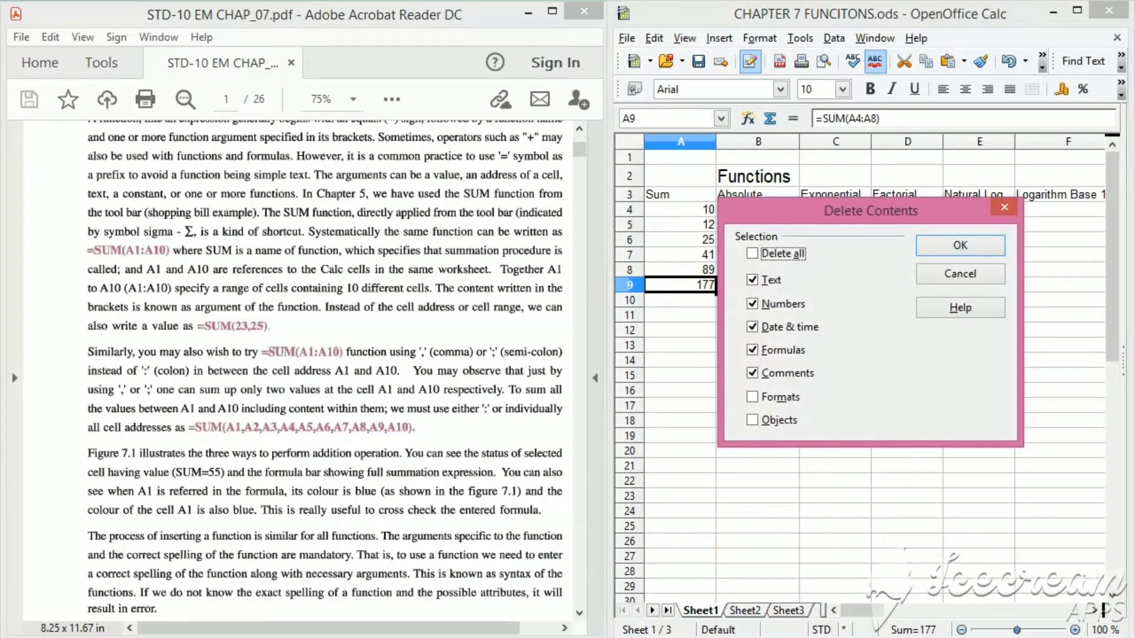
pyautogui.click(973, 249)
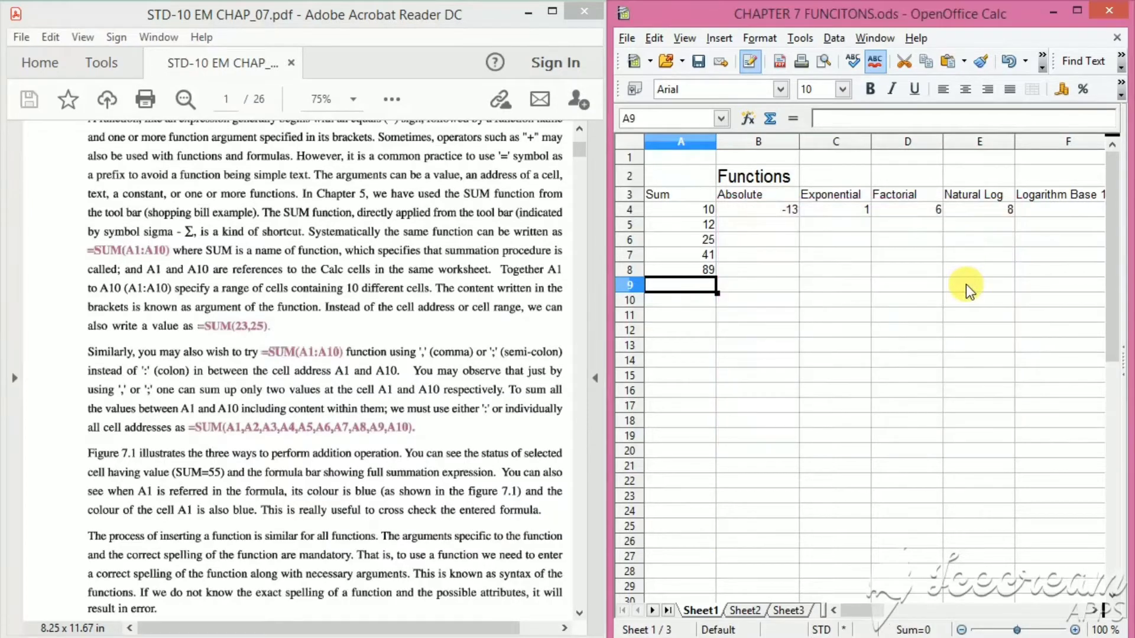
# Step: Enter the formula =sum(A4:A8) in cell A9 to add the values in the Sum column
pyautogui.write('=sum(')
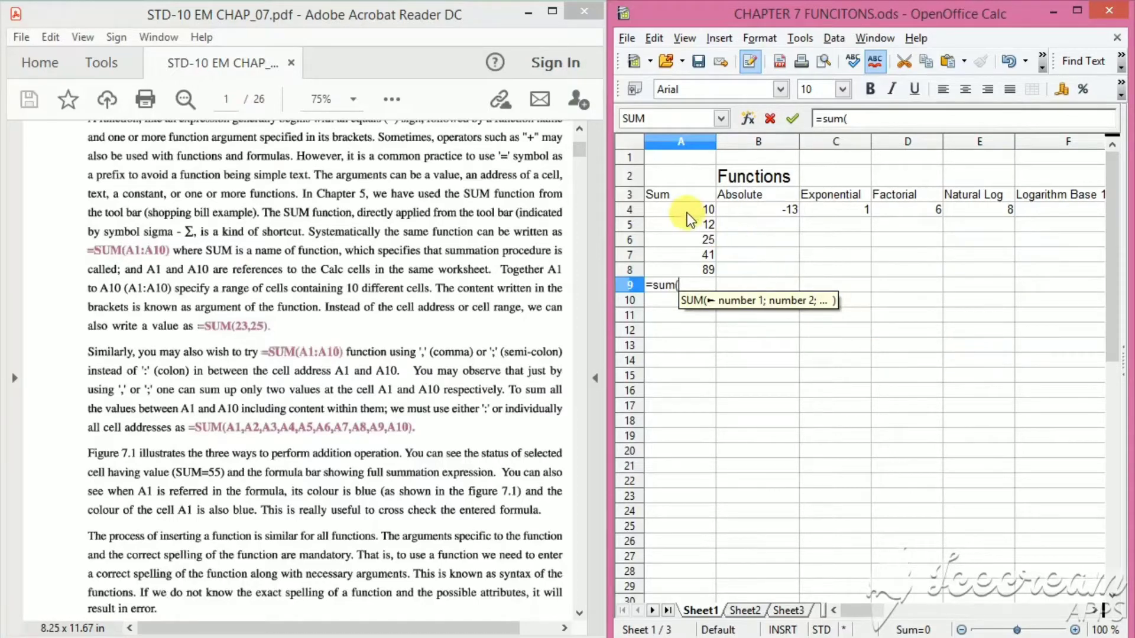
pyautogui.moveTo(687, 214); pyautogui.dragTo(685, 270)
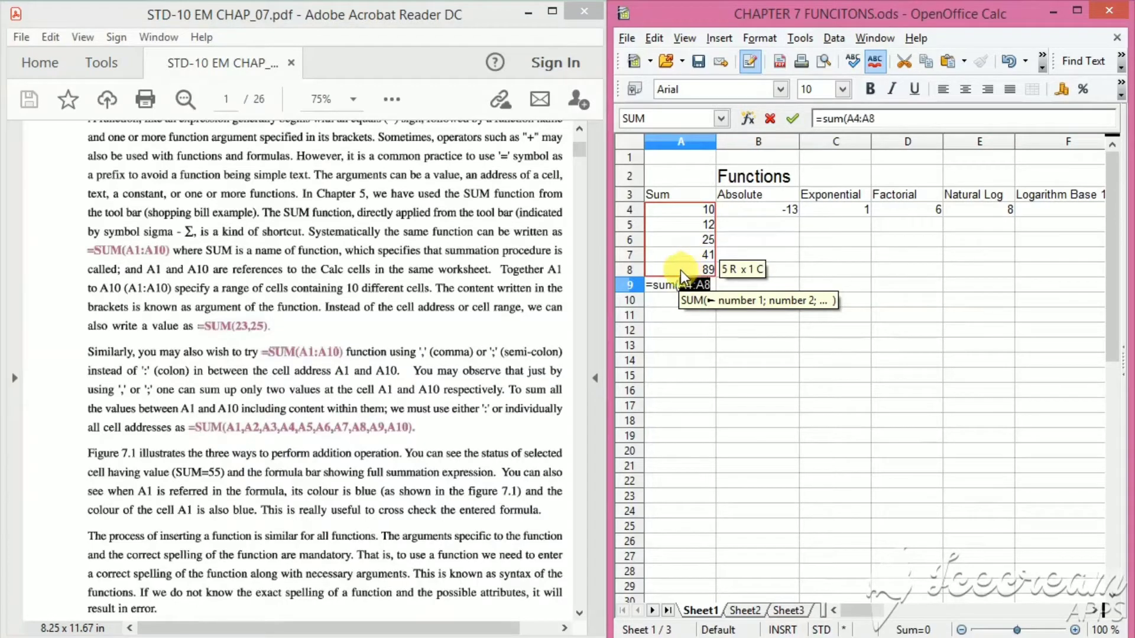
pyautogui.write(')')
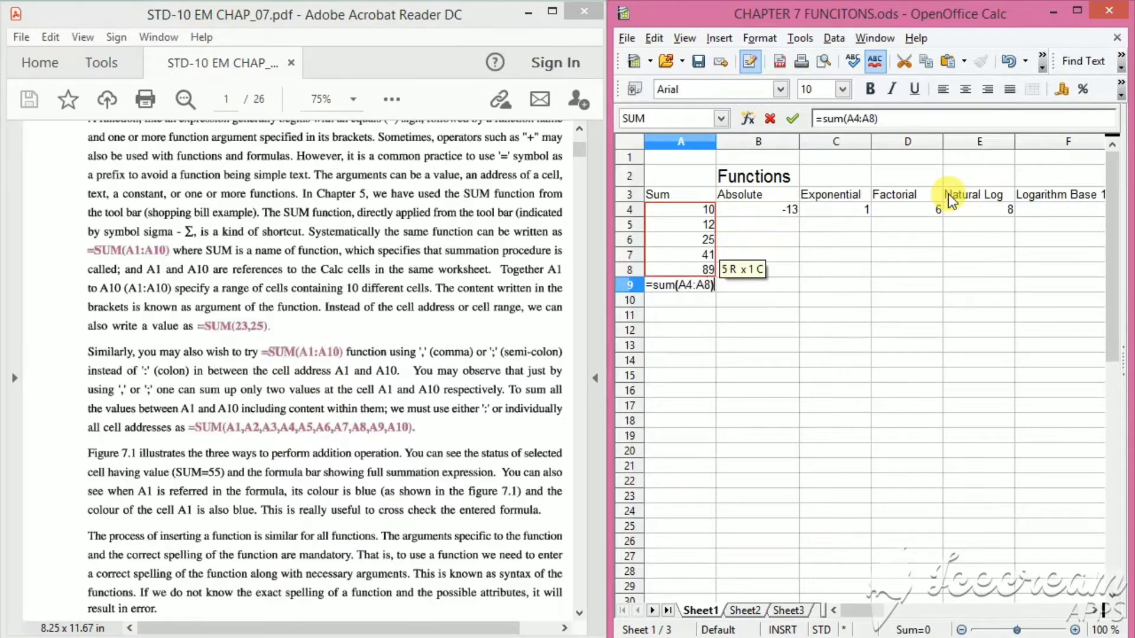
pyautogui.press('Return')
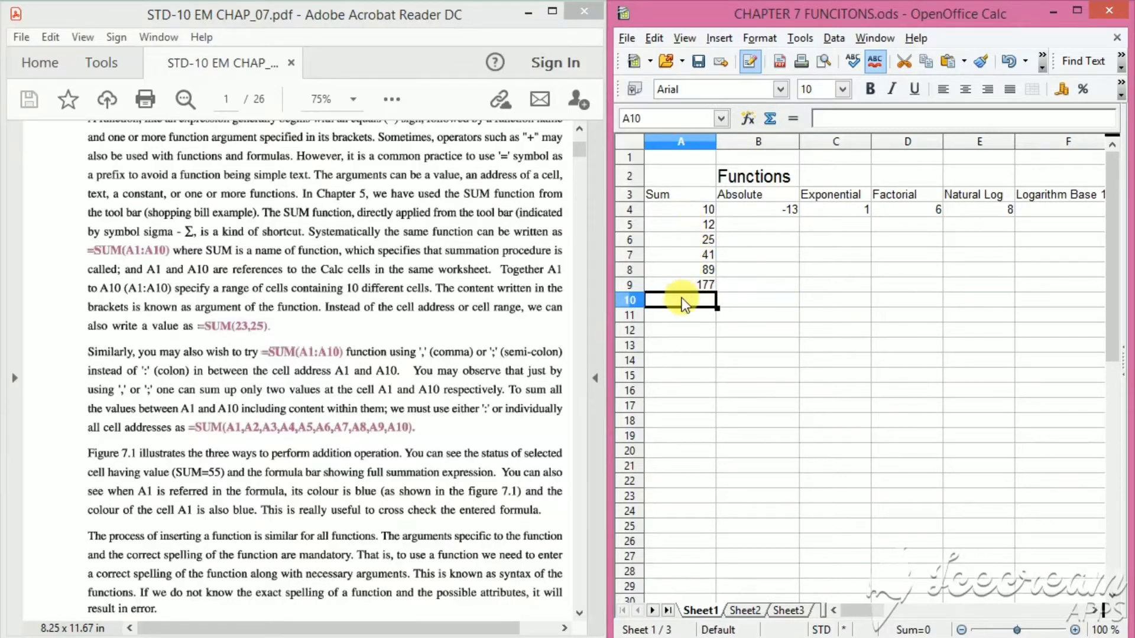
# Step: Switch to the textbook PDF in Acrobat Reader and find the Absolute Values of Numbers section describing the ABS syntax
pyautogui.scroll(-6, 467, 318)
pyautogui.click(424, 313)
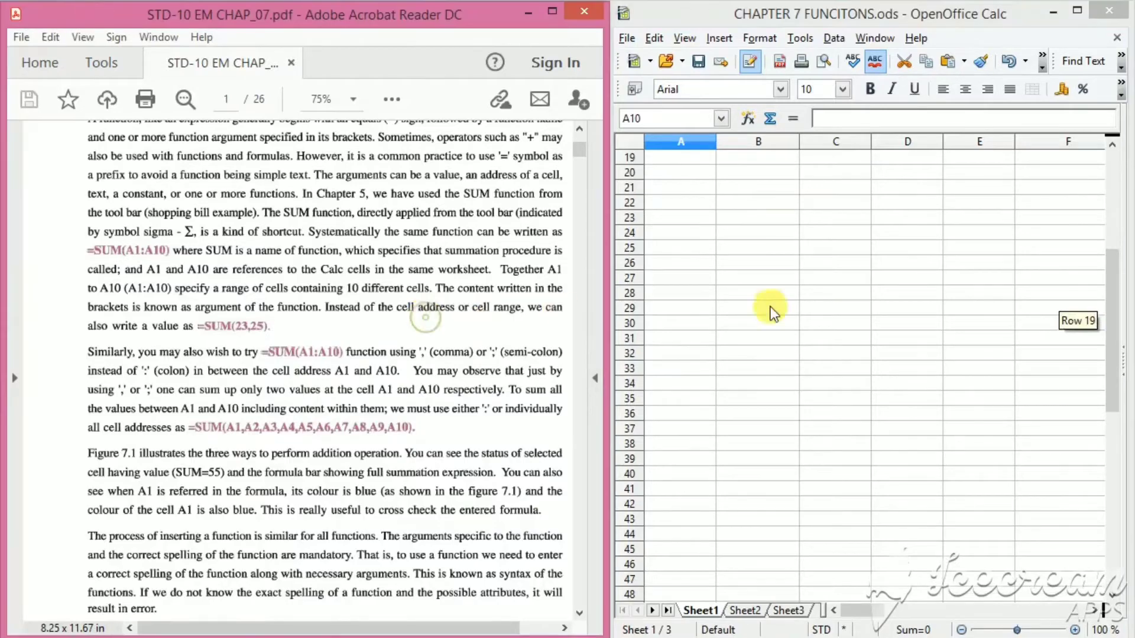
pyautogui.scroll(5, 772, 295)
pyautogui.click(781, 265)
pyautogui.scroll(6, 783, 261)
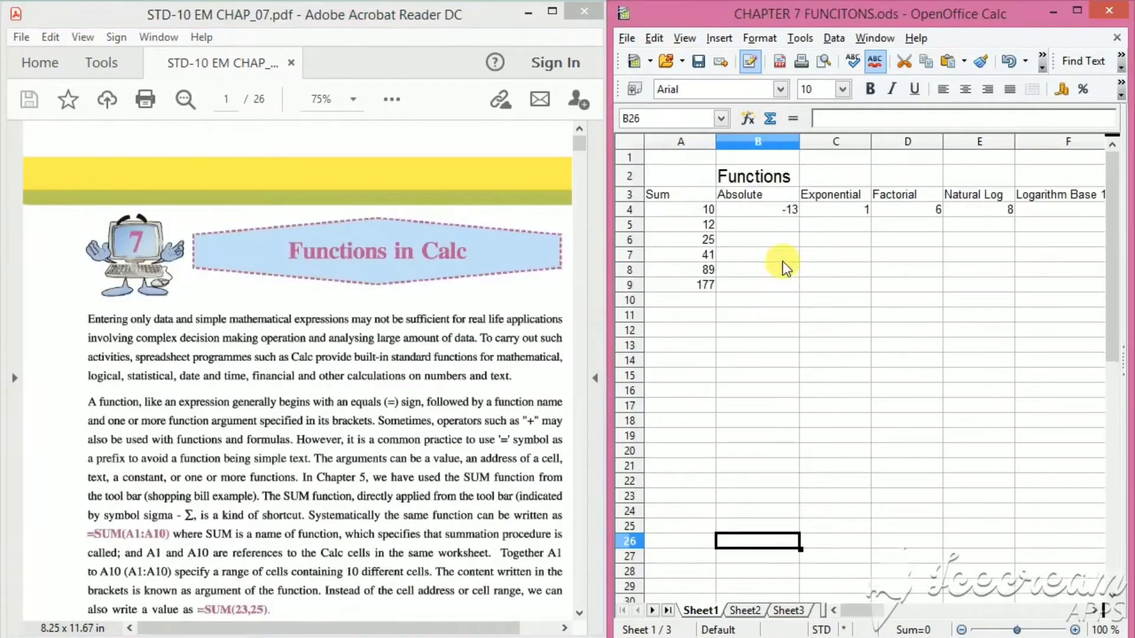
pyautogui.scroll(-10, 307, 422)
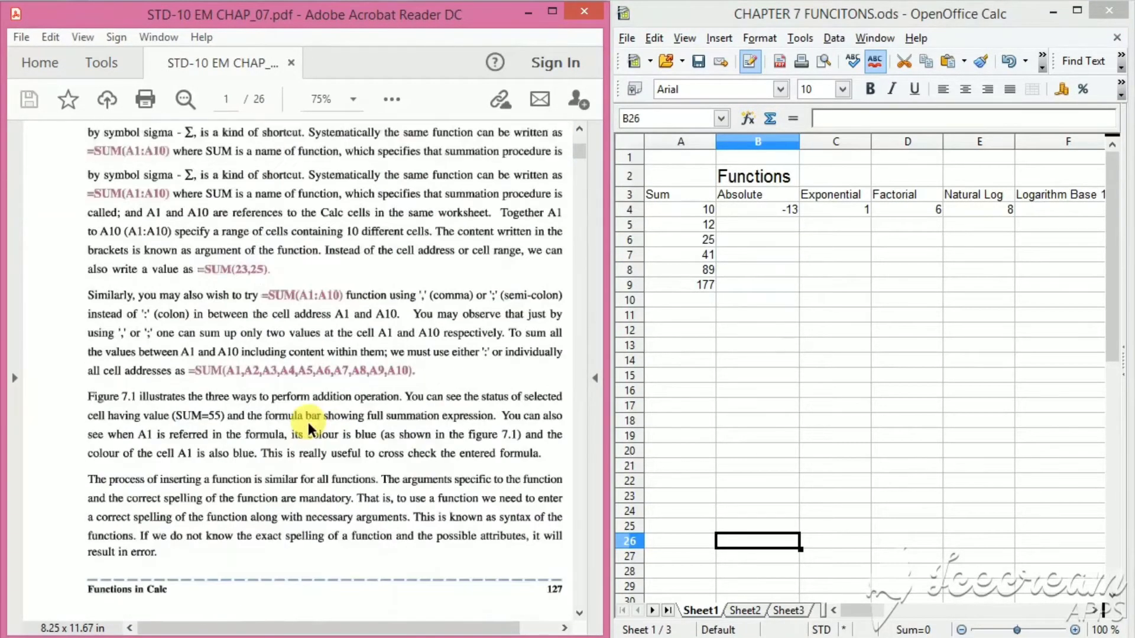
pyautogui.scroll(-10, 308, 422)
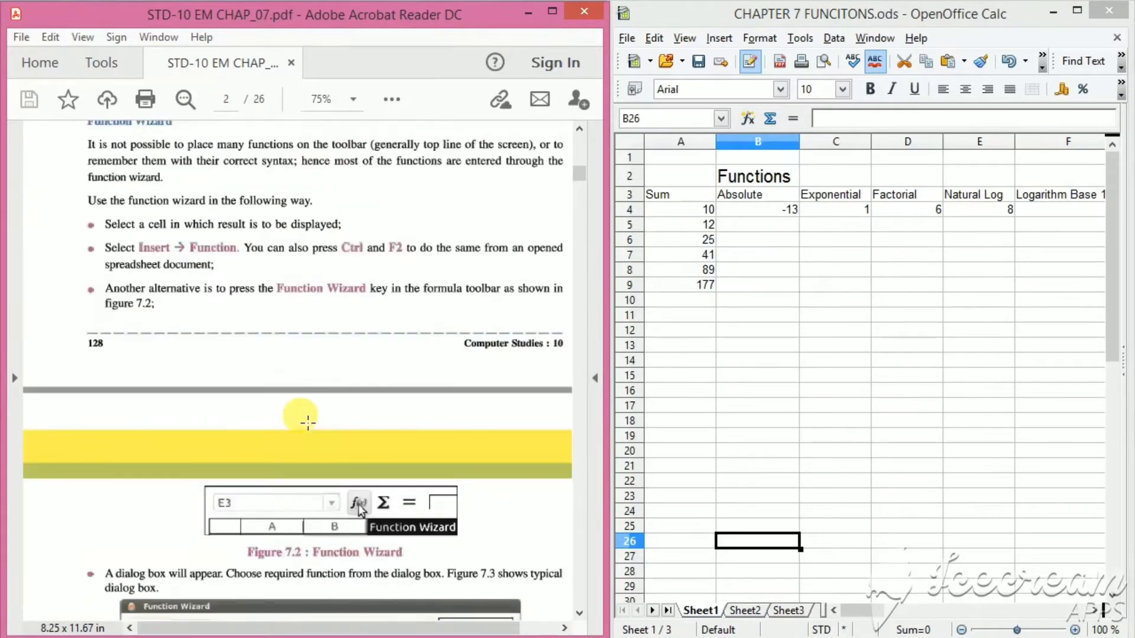
pyautogui.scroll(-5, 307, 422)
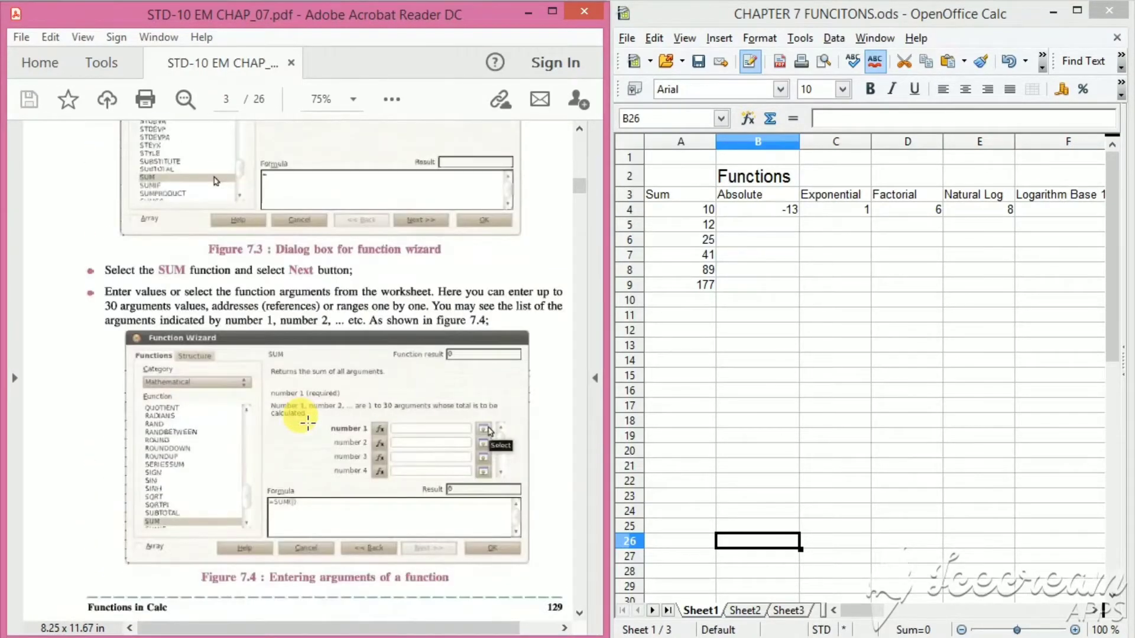
pyautogui.scroll(-8, 307, 422)
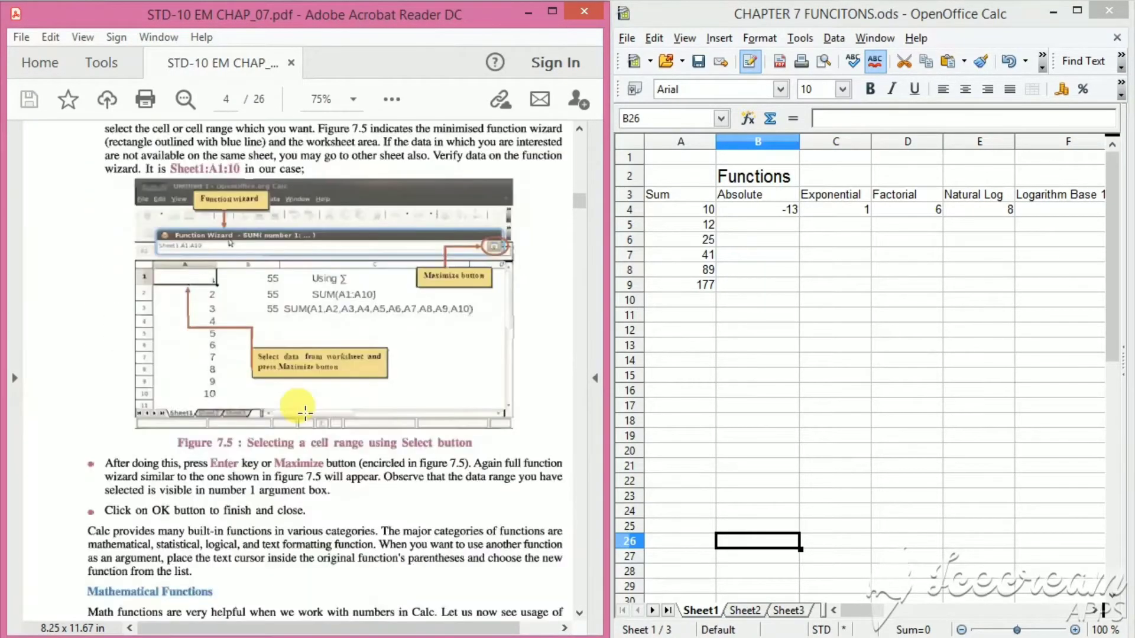
pyautogui.scroll(-8, 305, 412)
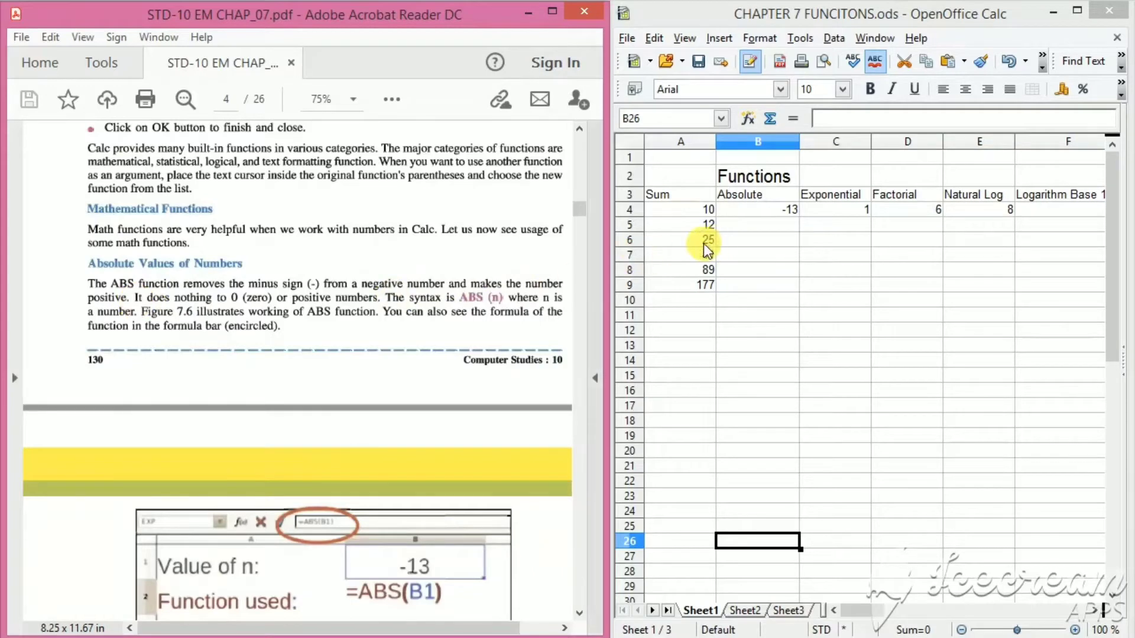
# Step: Calculate the absolute value of B4 in cell B5 of the Calc sheet with the formula =abs(B4)
pyautogui.click(755, 224)
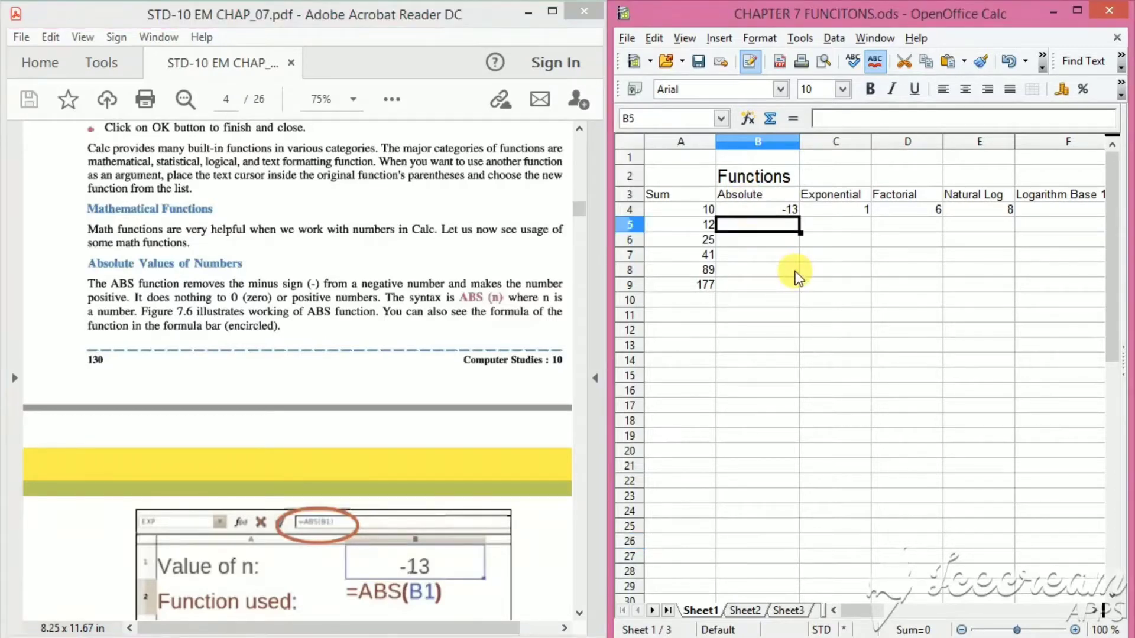
pyautogui.write('=')
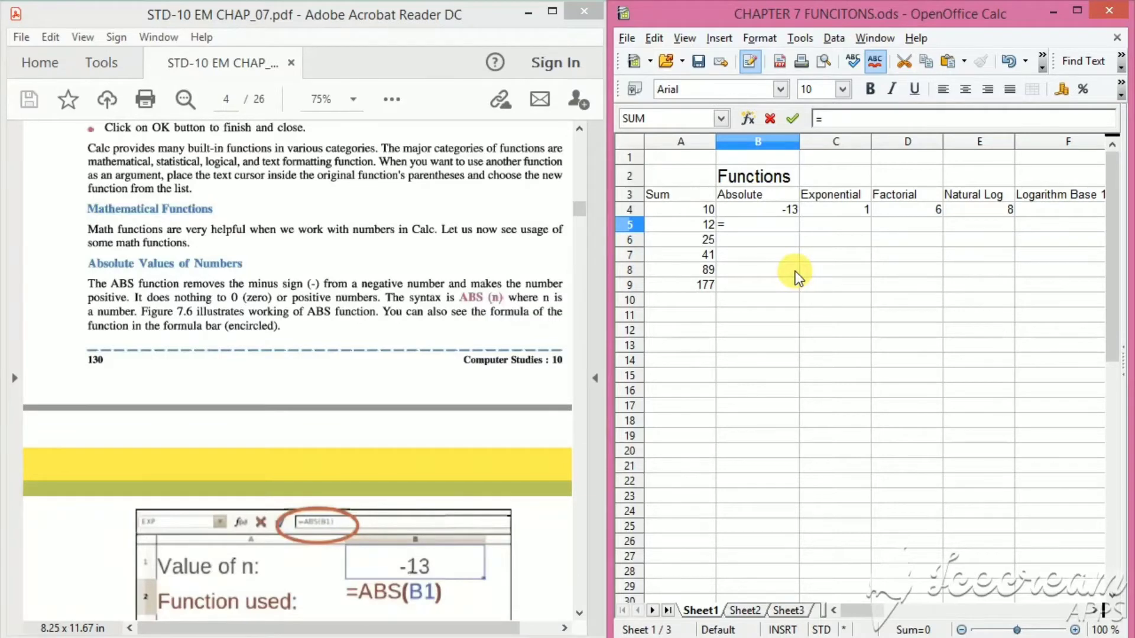
pyautogui.write('abs(')
pyautogui.click(750, 205)
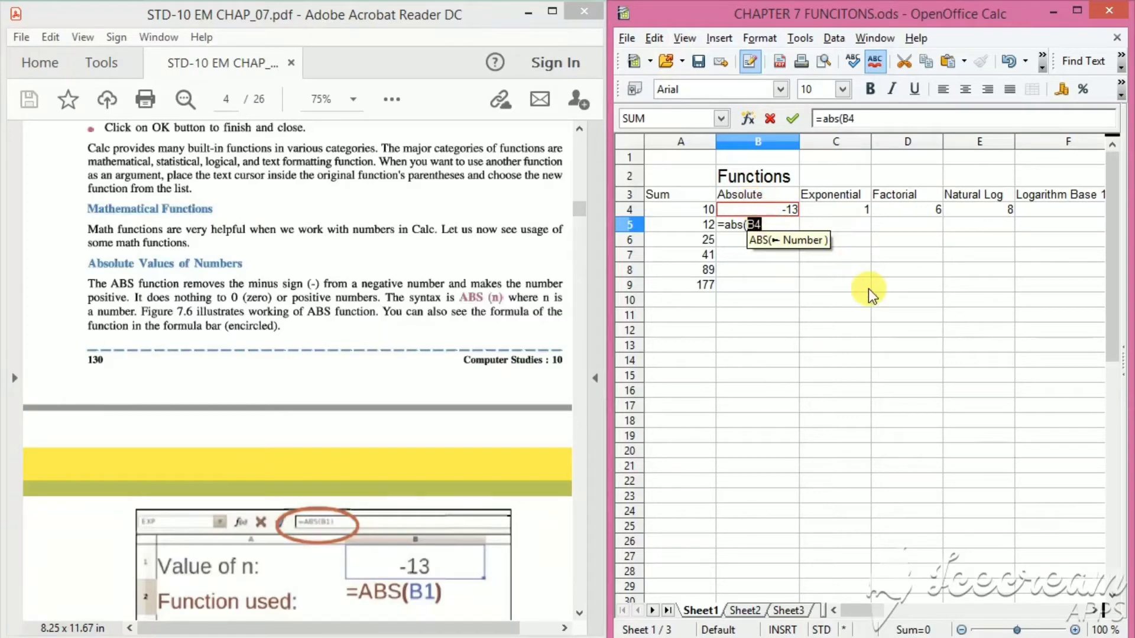
pyautogui.write(')')
pyautogui.press('Return')
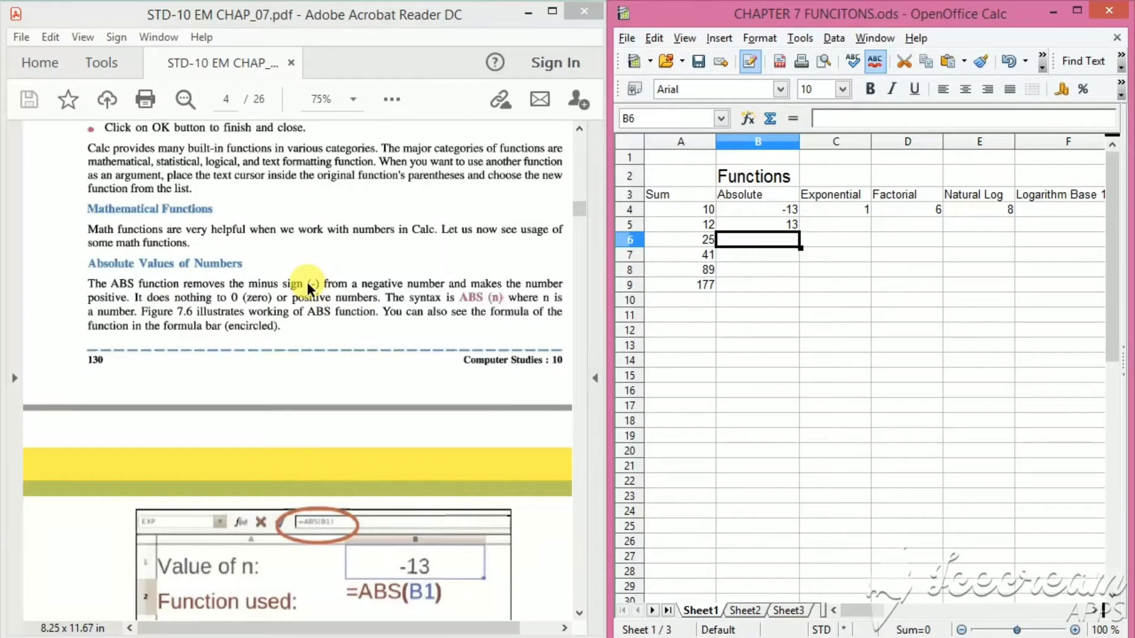
# Step: Consult the Exponential Function section of the PDF and enter the formula =exp(C4) in cell C5 of the sheet
pyautogui.scroll(-15, 306, 282)
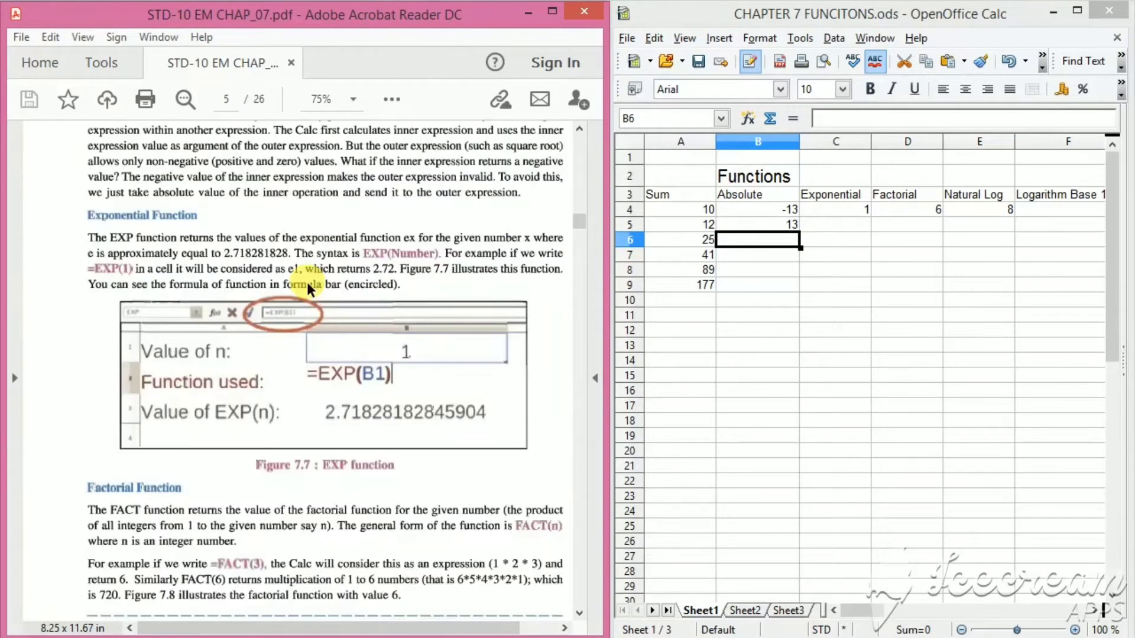
pyautogui.scroll(-3, 307, 282)
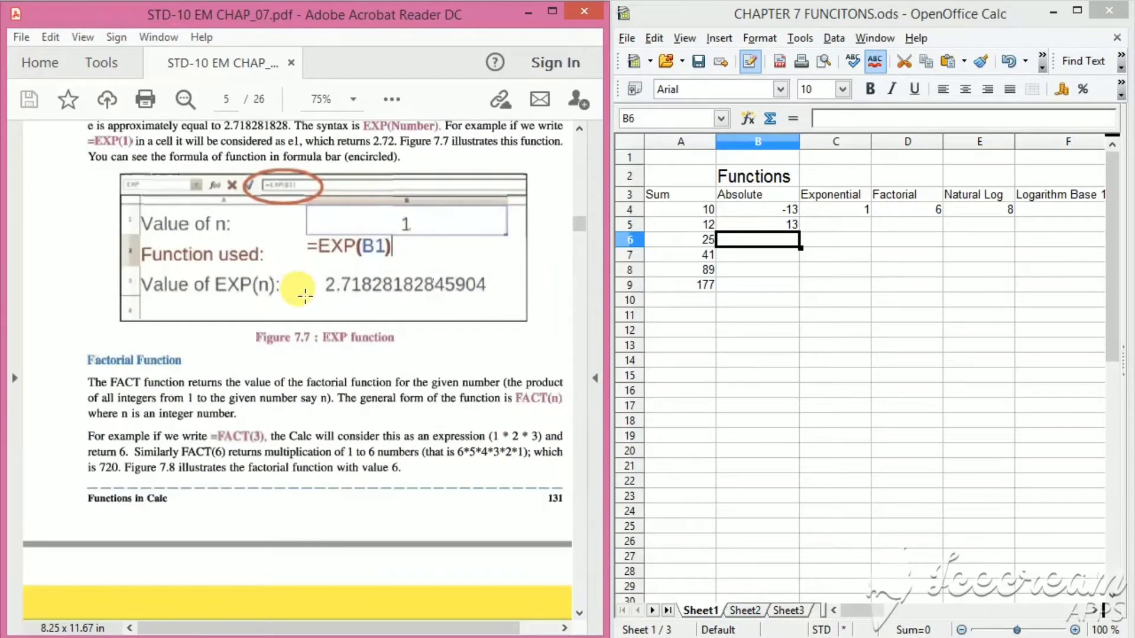
pyautogui.scroll(3, 308, 286)
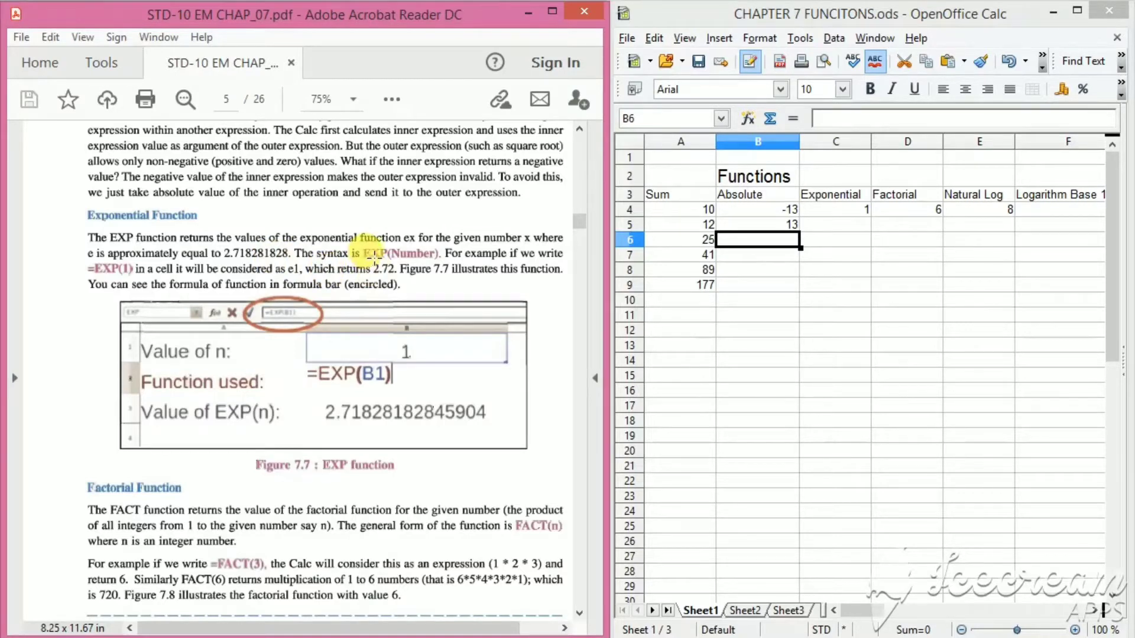
pyautogui.click(830, 233)
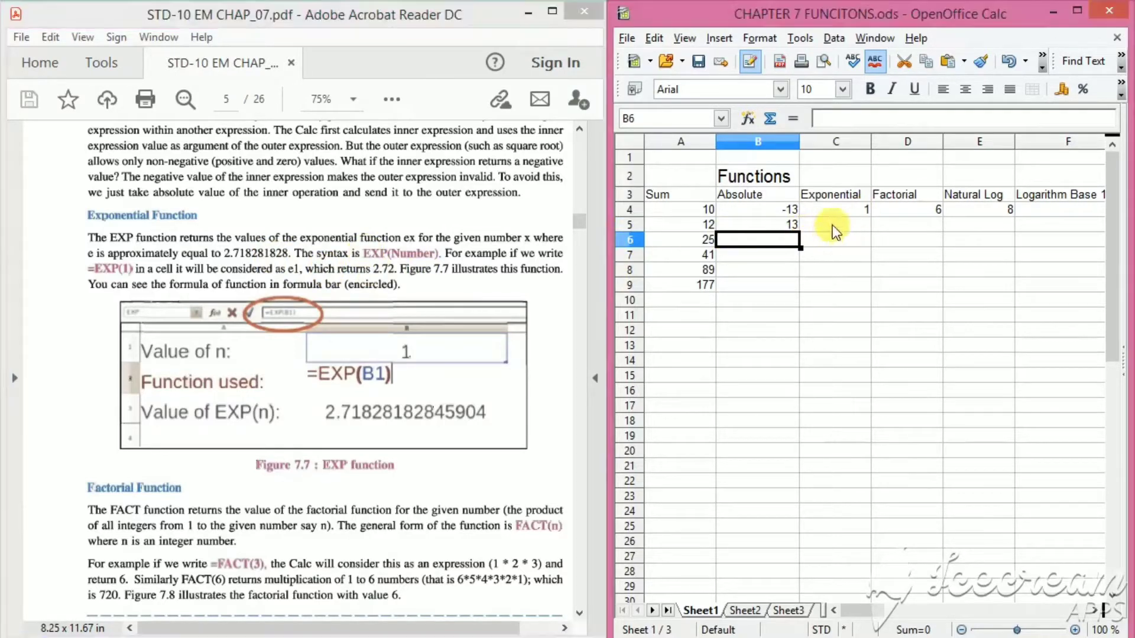
pyautogui.write('=')
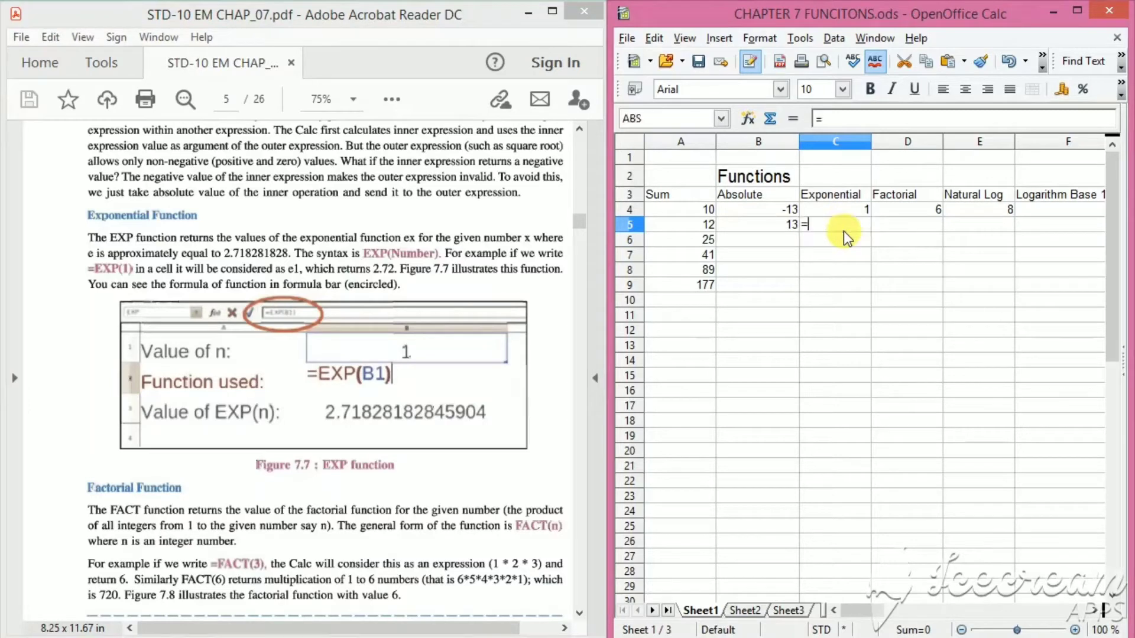
pyautogui.write('ex')
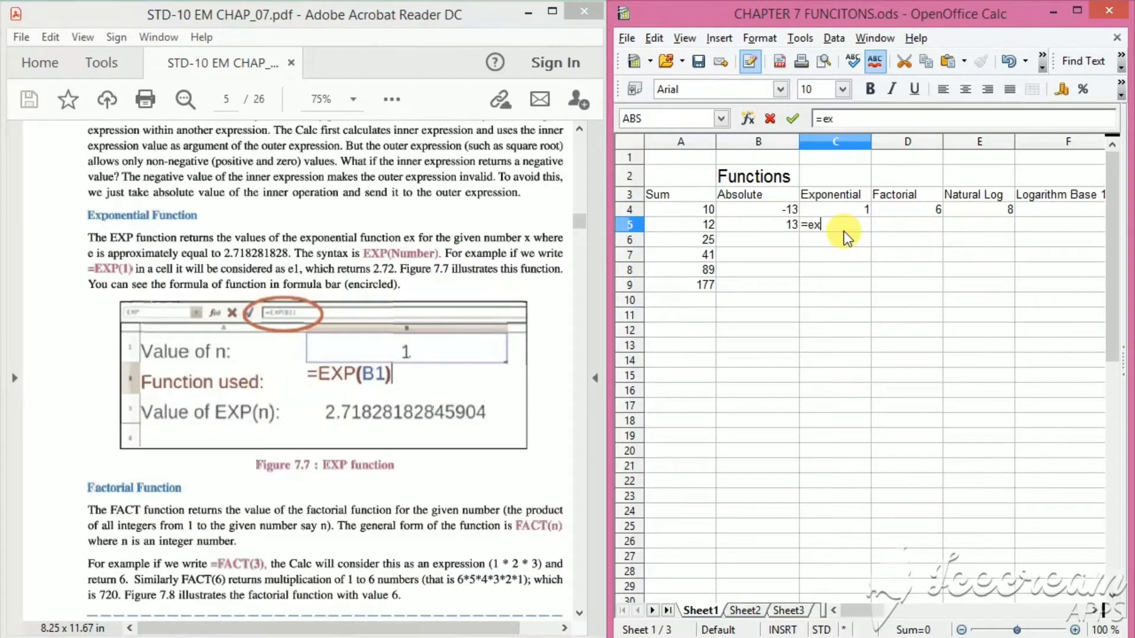
pyautogui.write('p(')
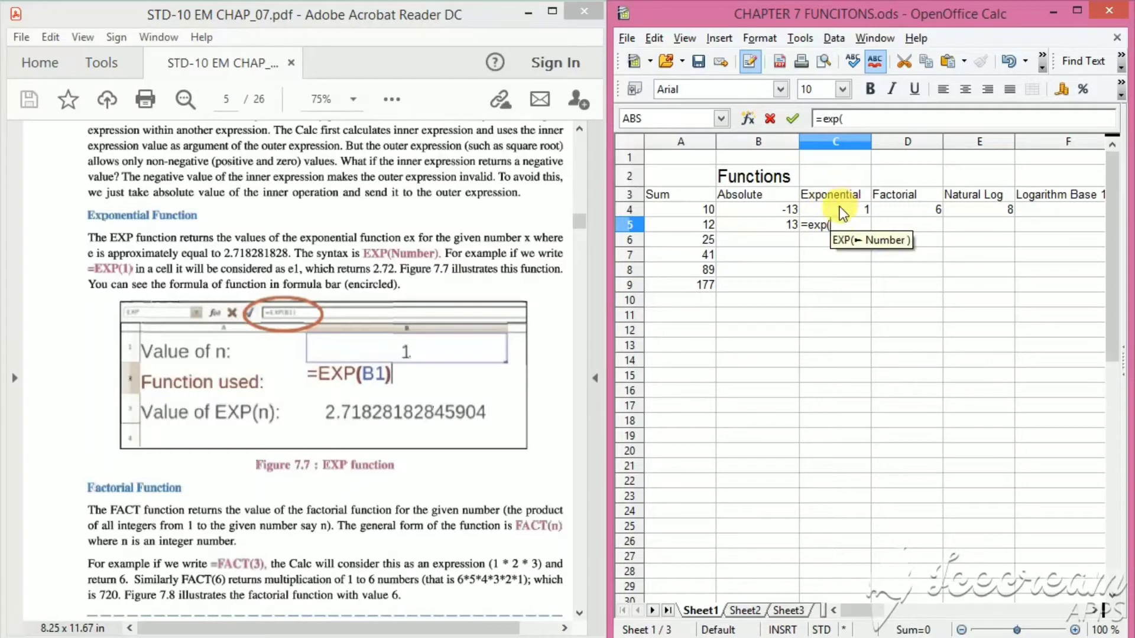
pyautogui.click(839, 207)
pyautogui.write(')')
pyautogui.press('Return')
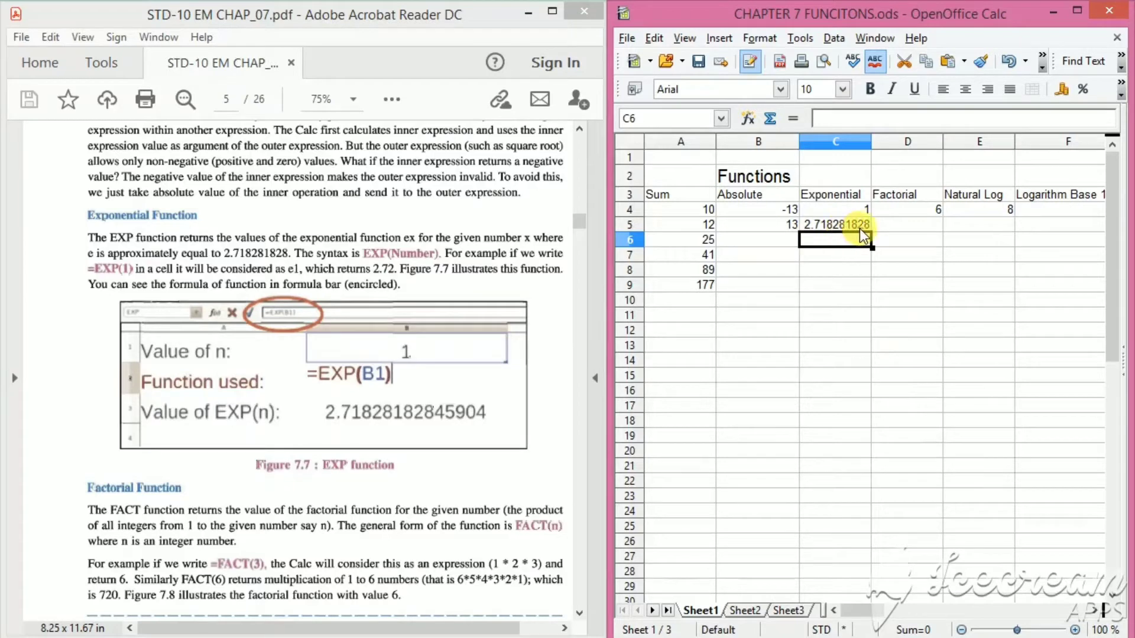
# Step: Consult the Factorial Function section of the PDF and enter the formula =fact(D4) in cell D5 of the Calc sheet
pyautogui.click(310, 312)
pyautogui.scroll(-4, 307, 307)
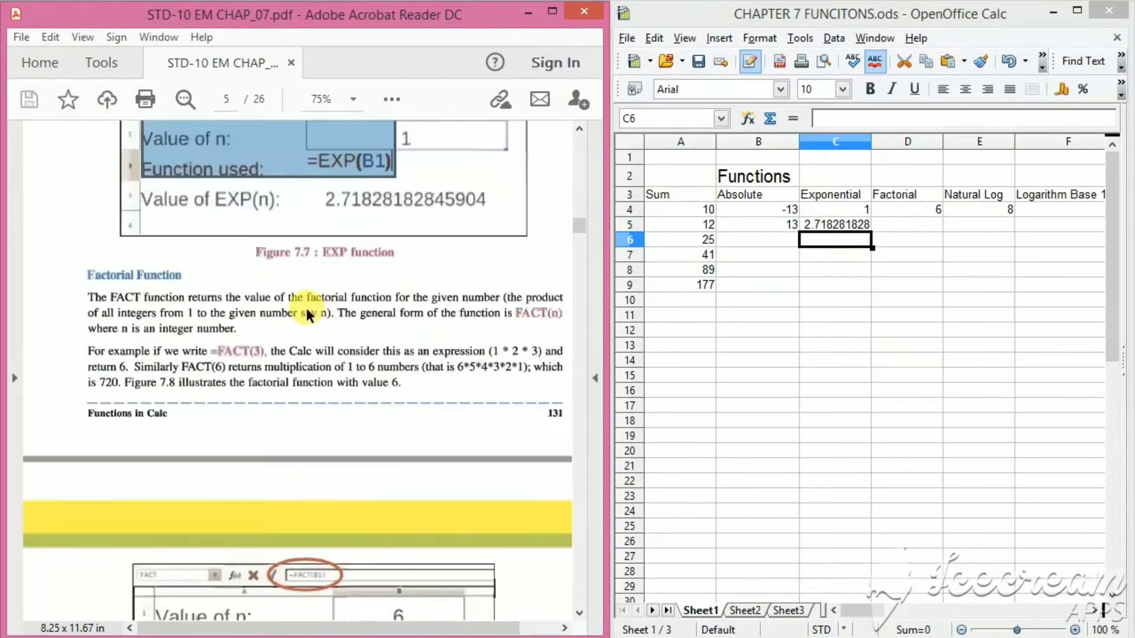
pyautogui.scroll(-3, 305, 307)
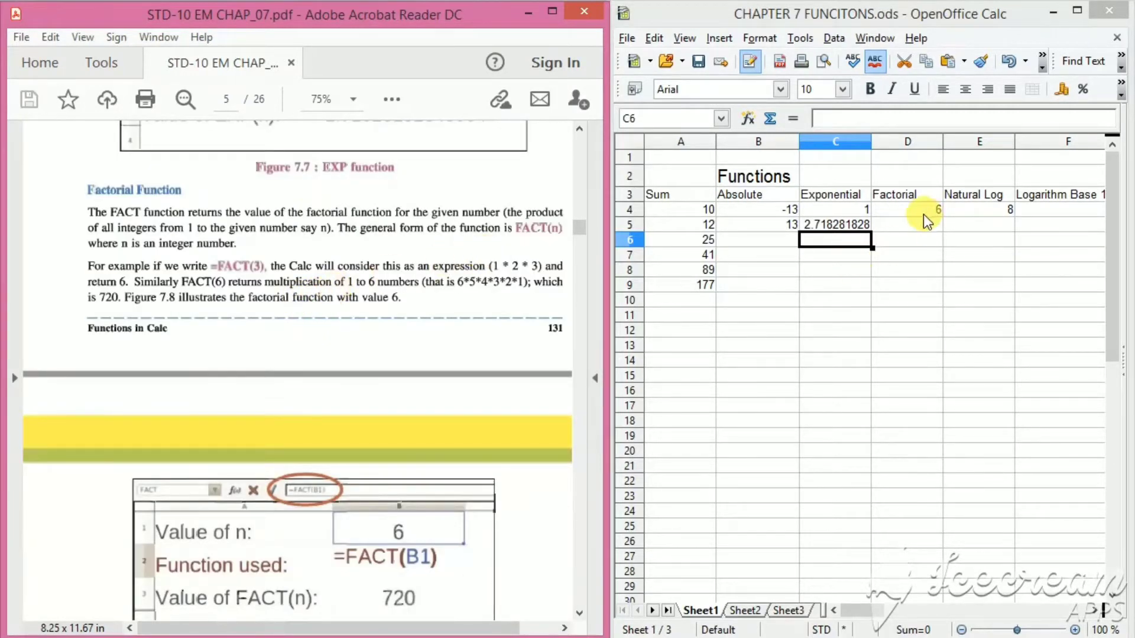
pyautogui.click(907, 225)
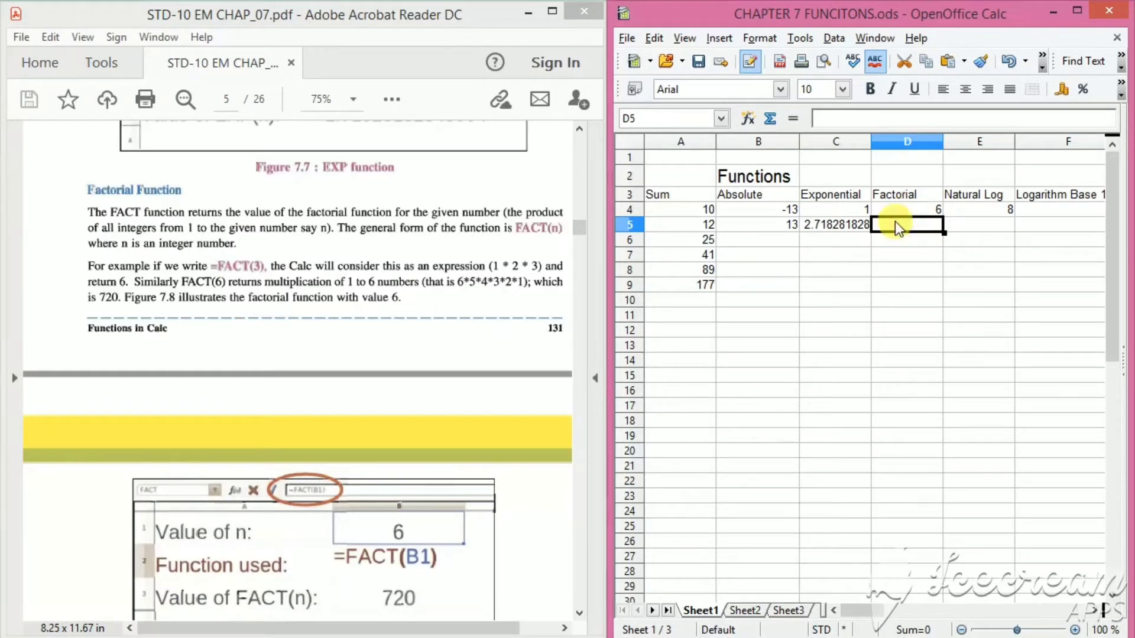
pyautogui.write('=')
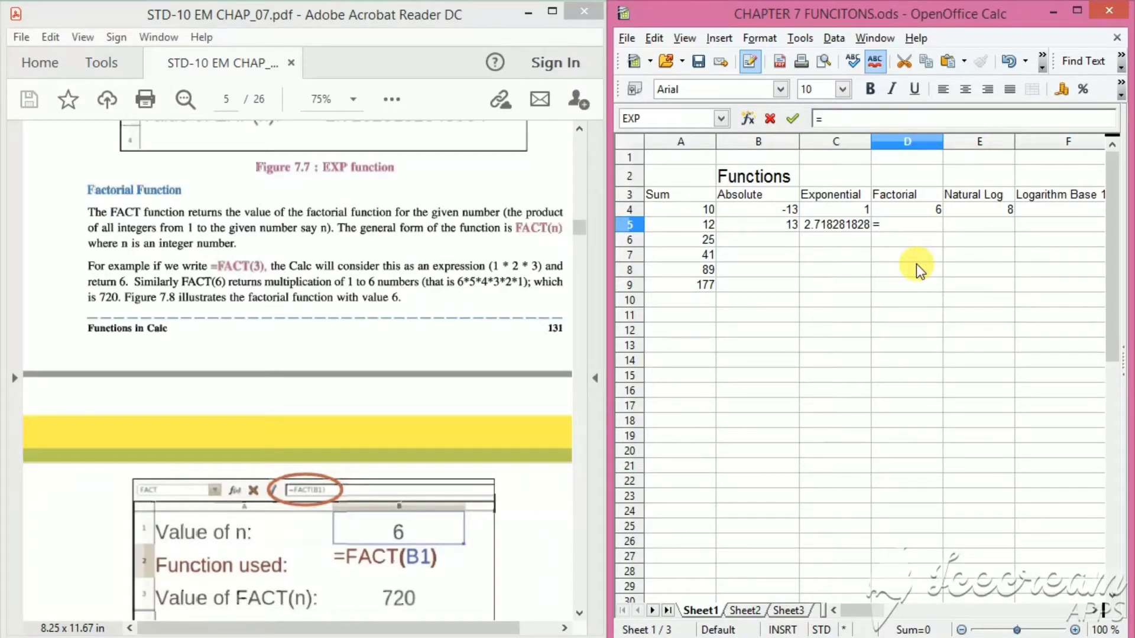
pyautogui.write('fact(')
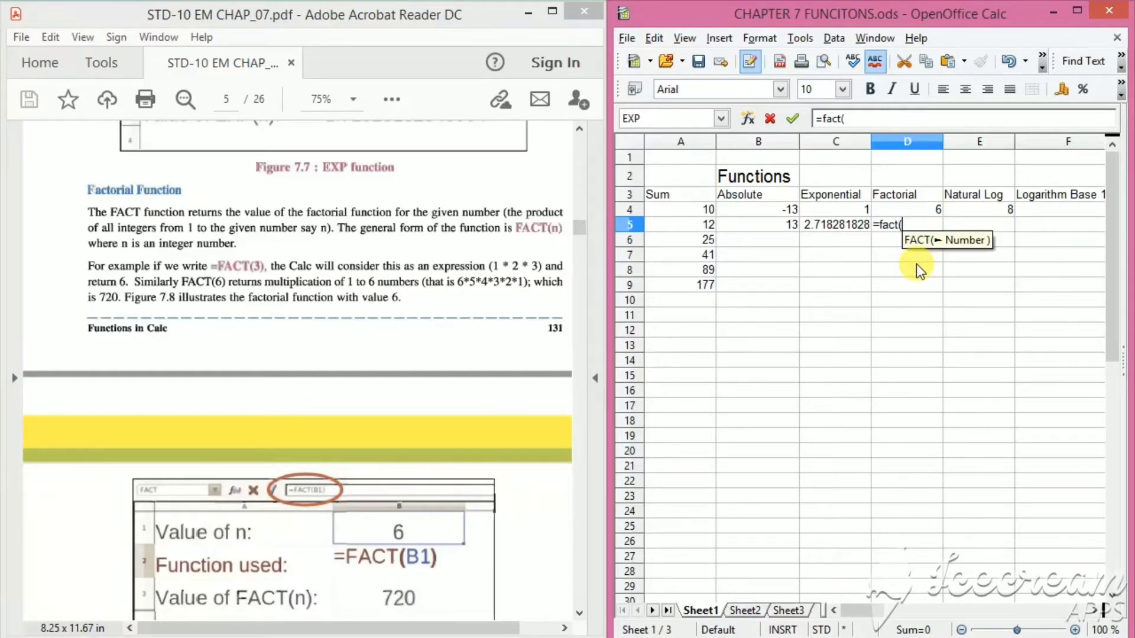
pyautogui.click(910, 207)
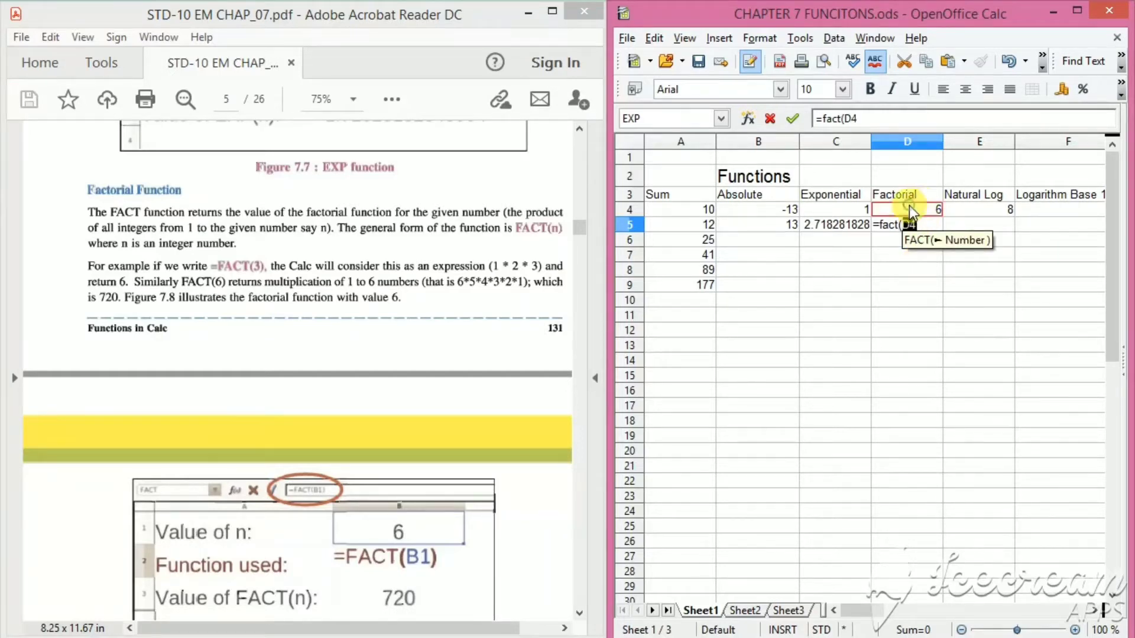
pyautogui.write(')')
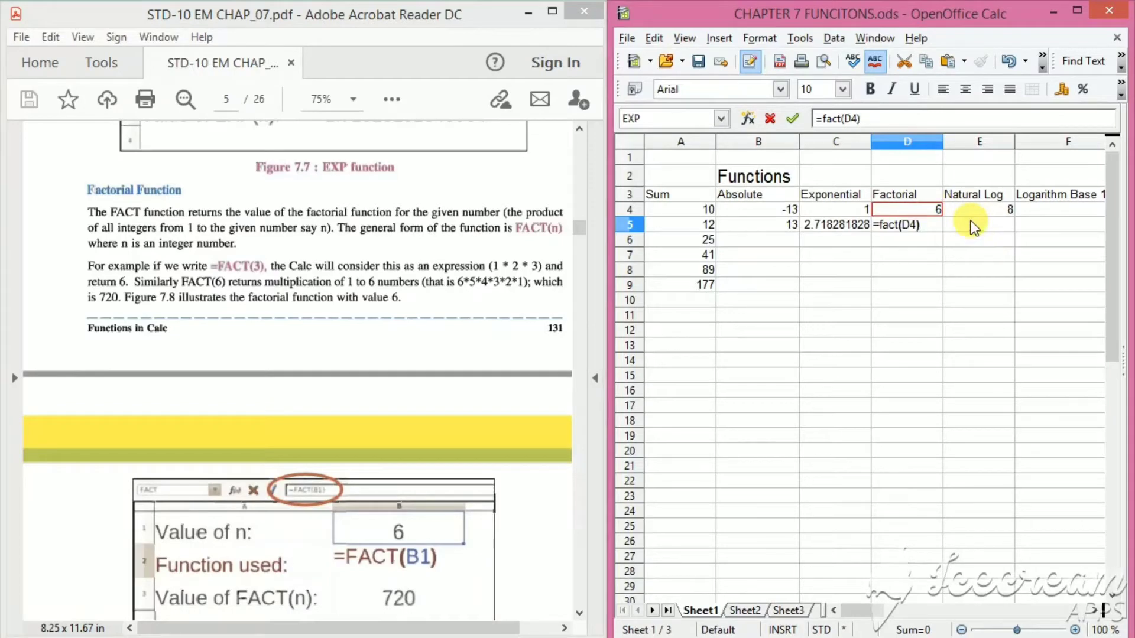
pyautogui.press('Return')
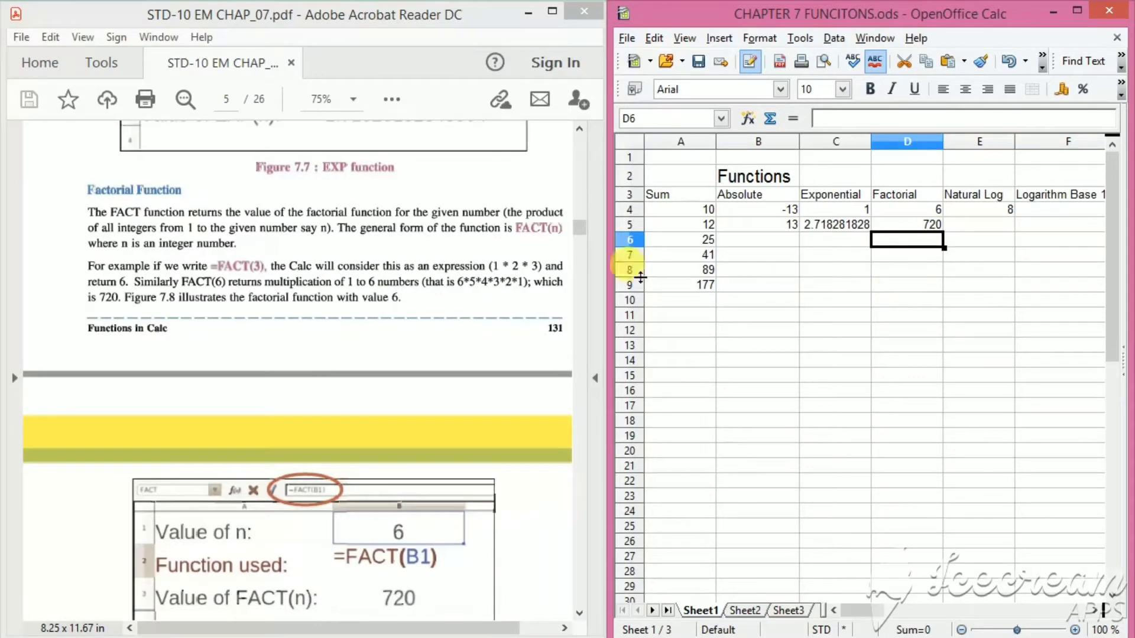
# Step: Consult the Natural Logarithm section of the PDF and enter the formula =ln(E4) in cell E5 of the Calc sheet
pyautogui.click(351, 293)
pyautogui.scroll(-3, 347, 291)
pyautogui.scroll(-5, 346, 291)
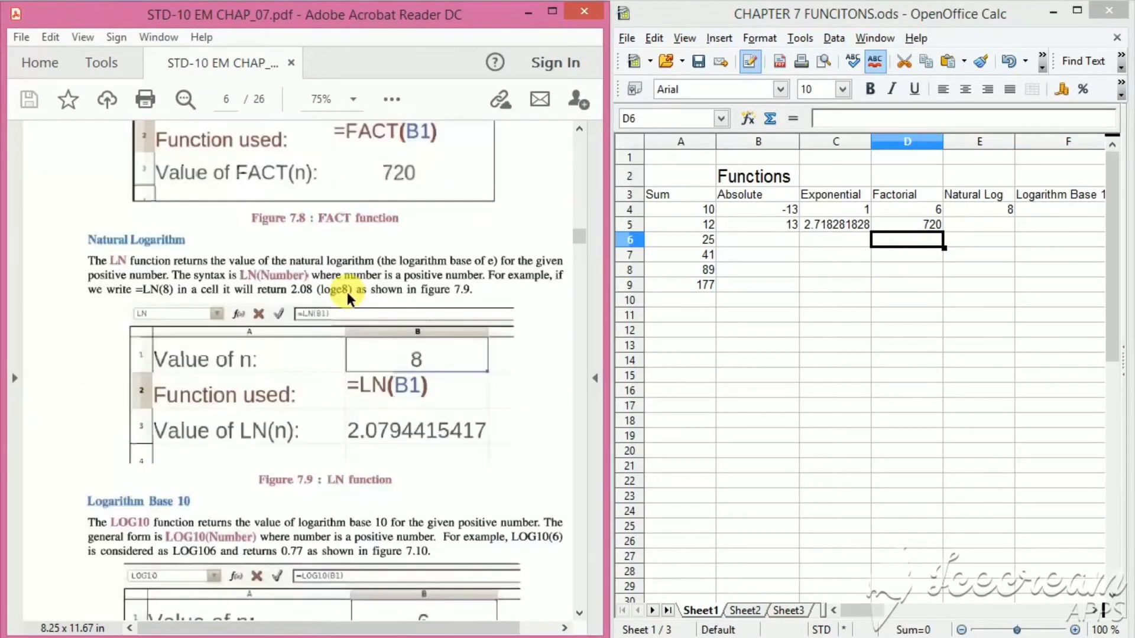
pyautogui.scroll(2, 346, 289)
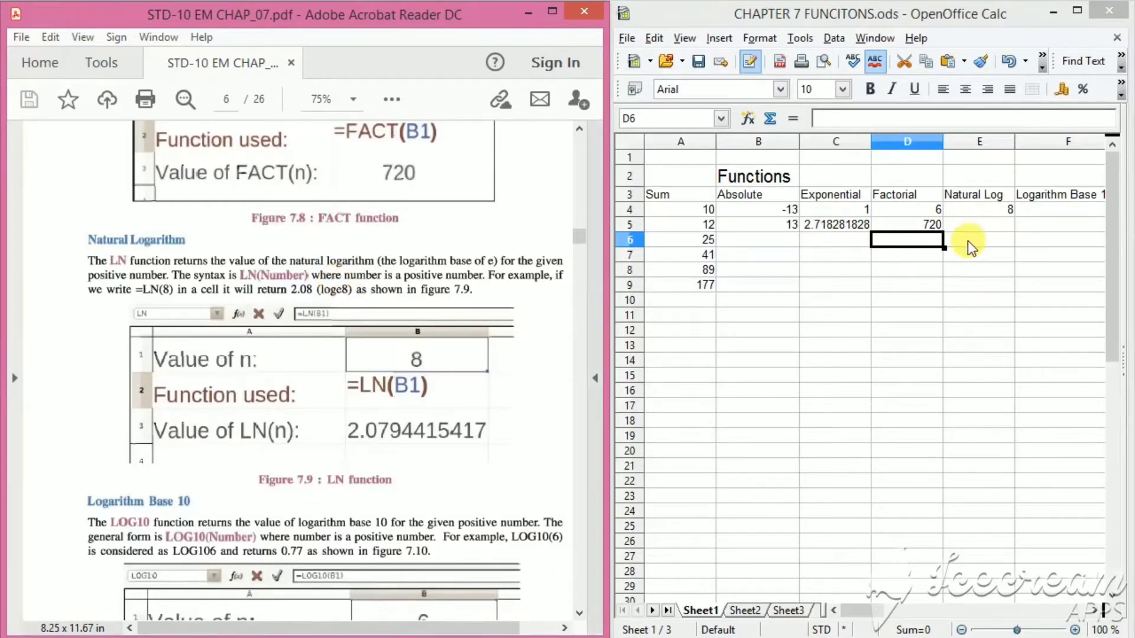
pyautogui.click(977, 214)
pyautogui.click(981, 229)
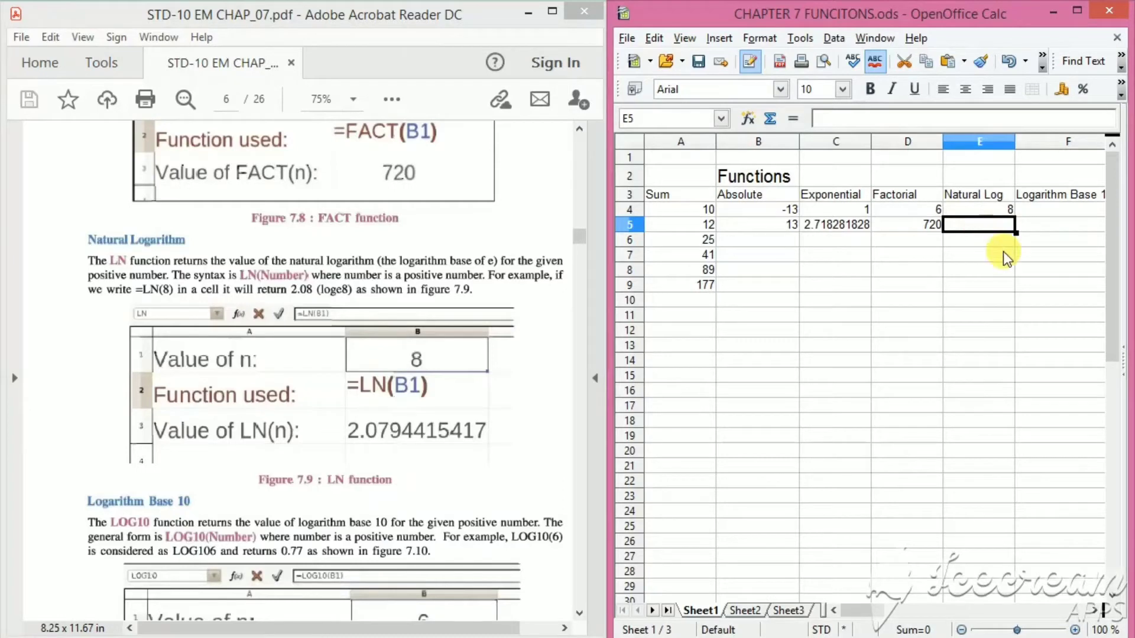
pyautogui.write('=ln')
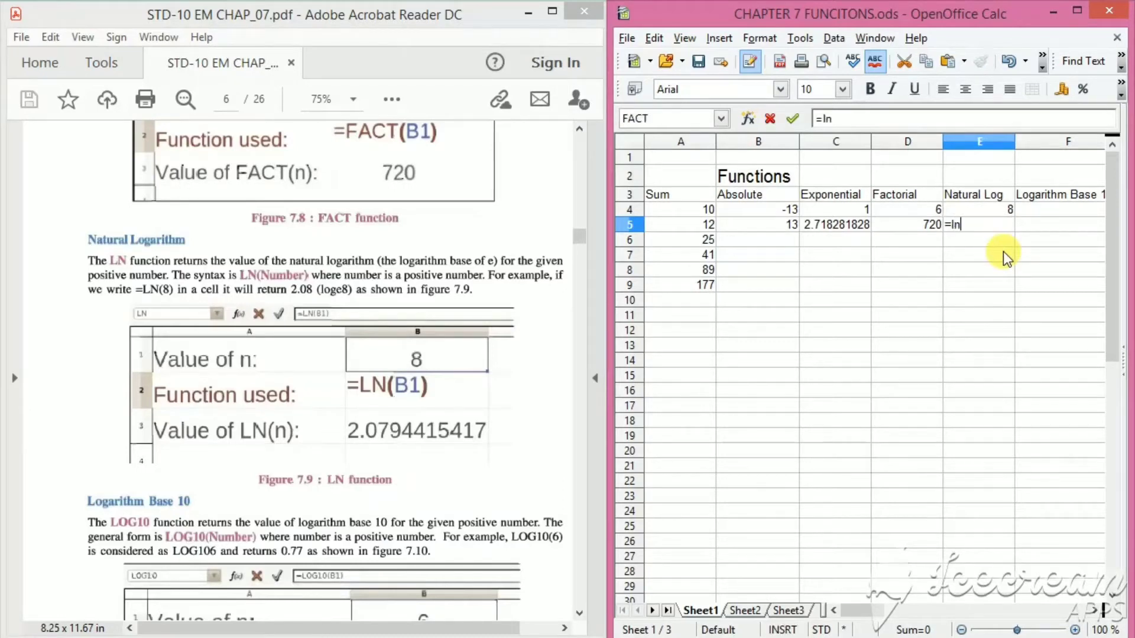
pyautogui.write('(')
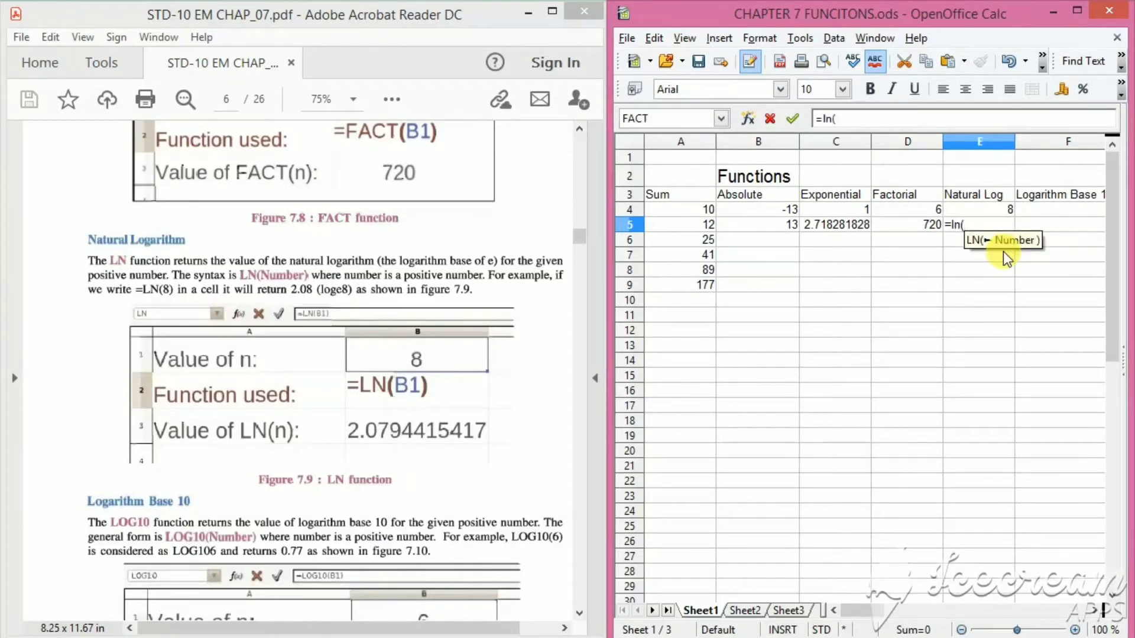
pyautogui.click(975, 210)
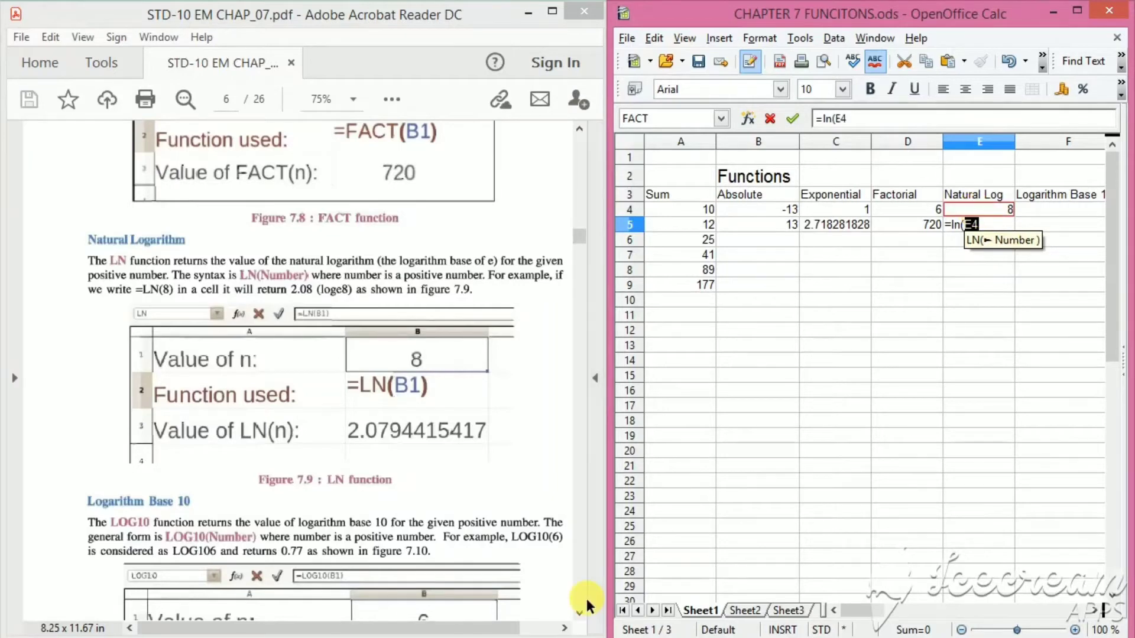
pyautogui.click(980, 224)
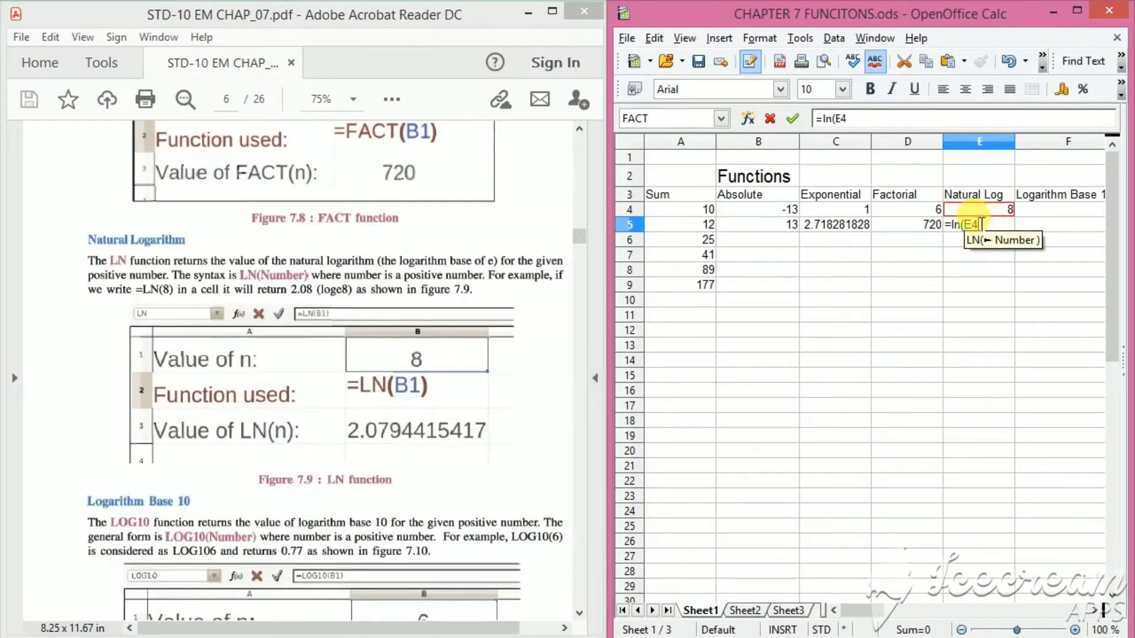
pyautogui.write(')')
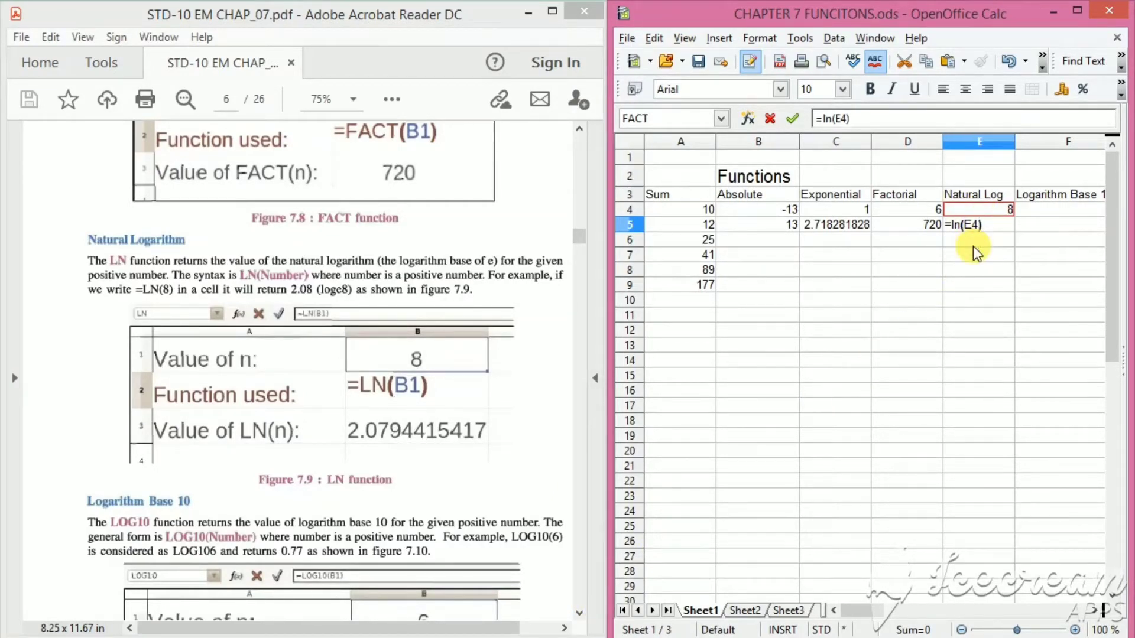
pyautogui.press('Return')
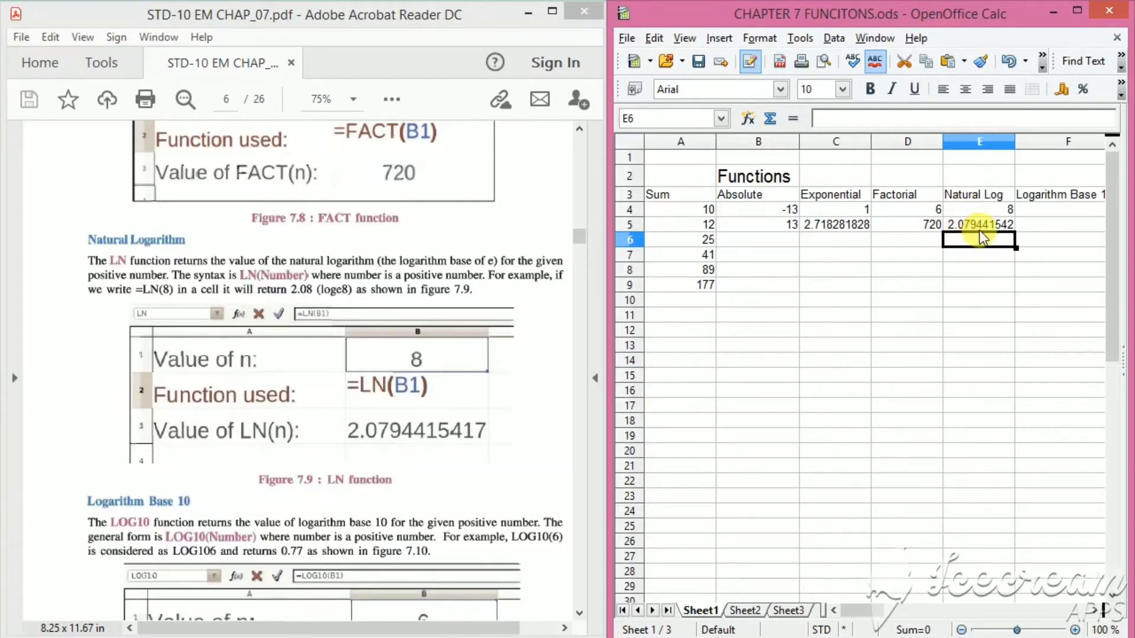
# Step: Consult the Logarithm Base 10 section of the PDF and enter the formula =log10(F4) in cell F5 of the Calc sheet
pyautogui.click(222, 431)
pyautogui.scroll(-2, 220, 425)
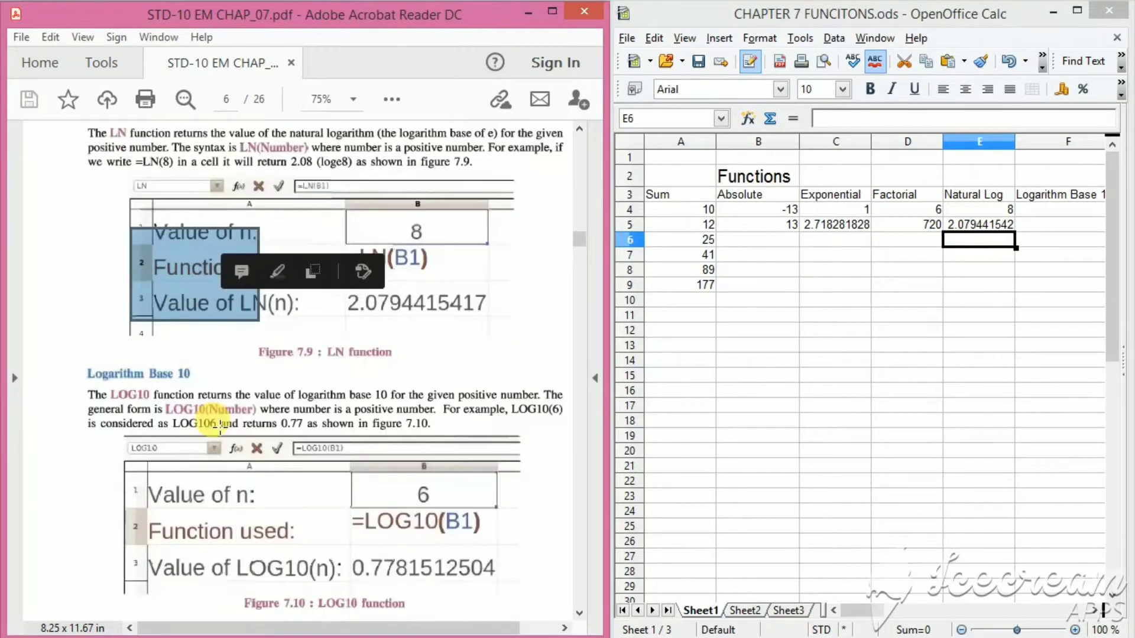
pyautogui.scroll(-2, 219, 426)
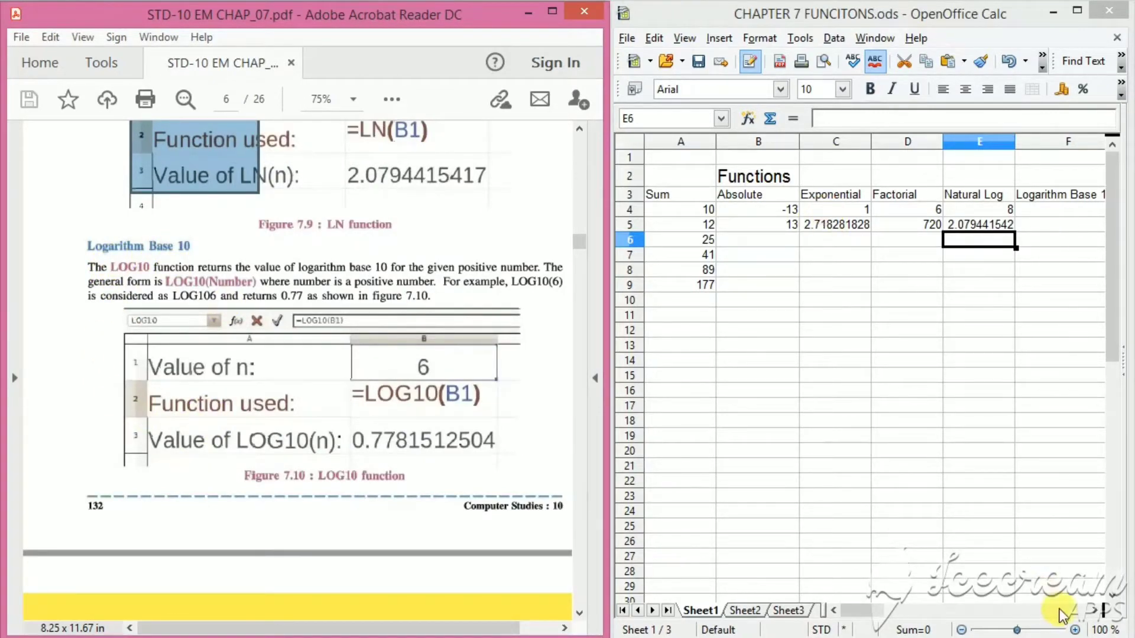
pyautogui.click(1094, 610)
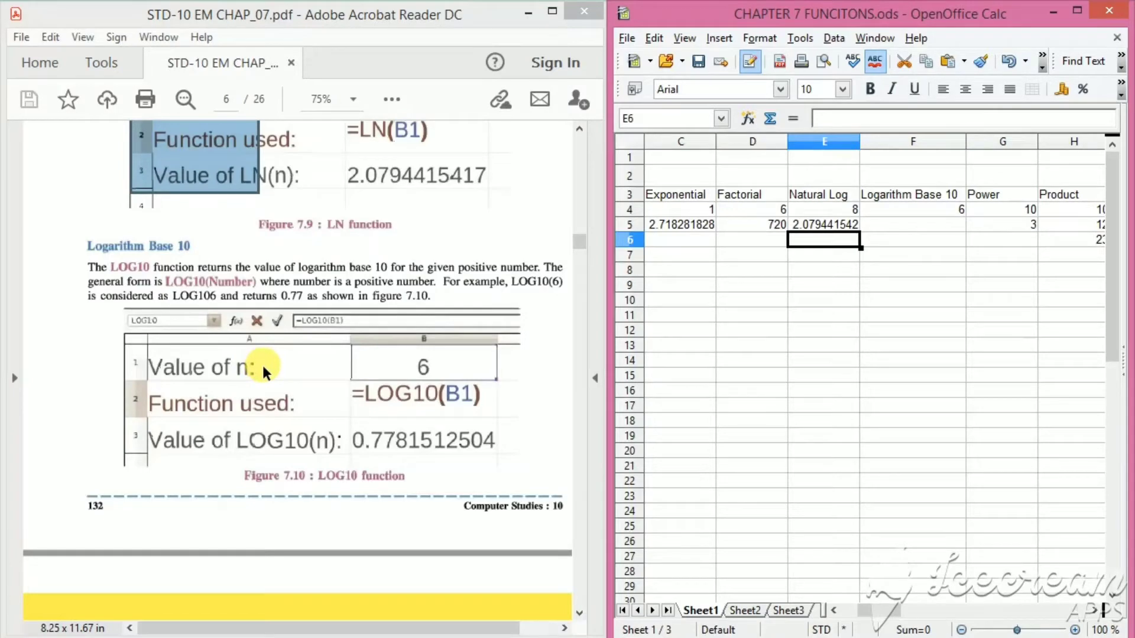
pyautogui.click(890, 226)
pyautogui.write('=')
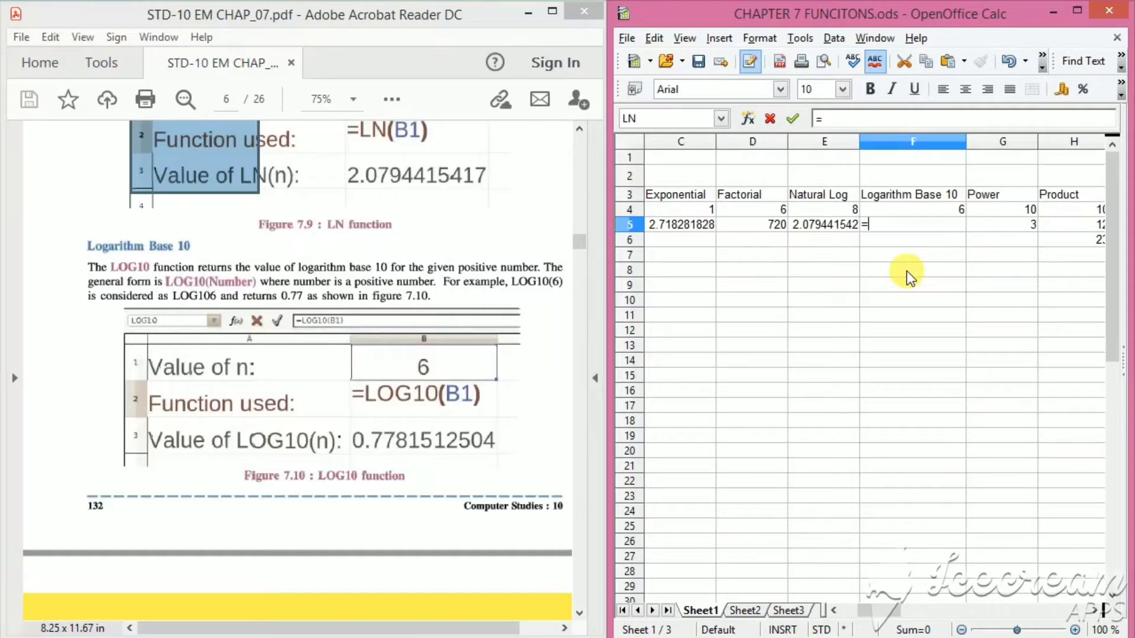
pyautogui.write('log10(')
pyautogui.click(919, 208)
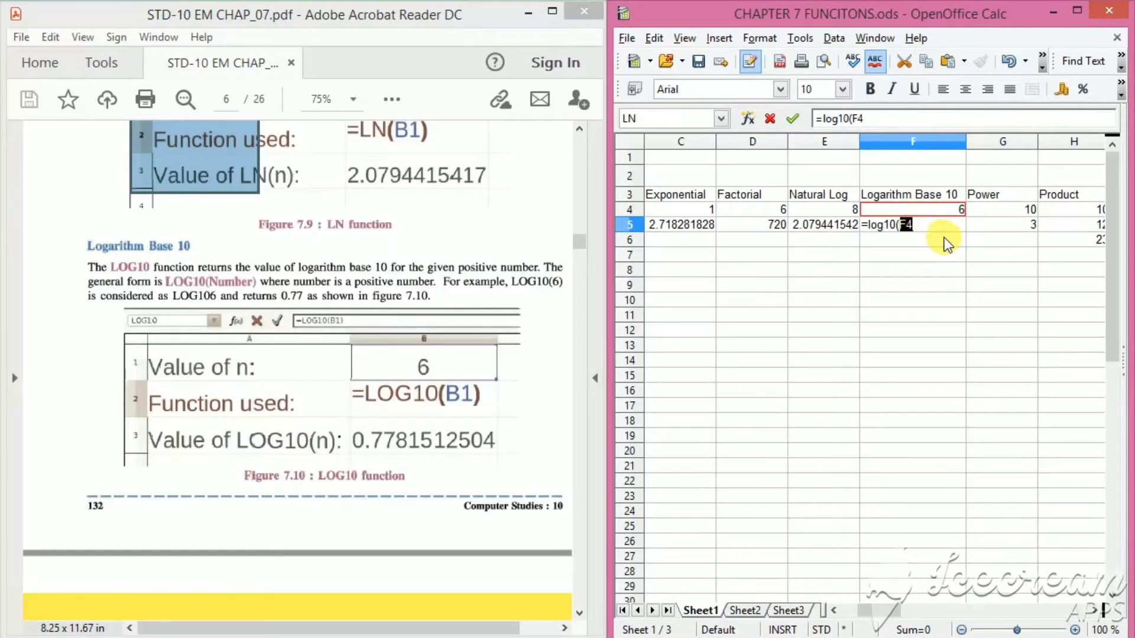
pyautogui.write(')')
pyautogui.press('Return')
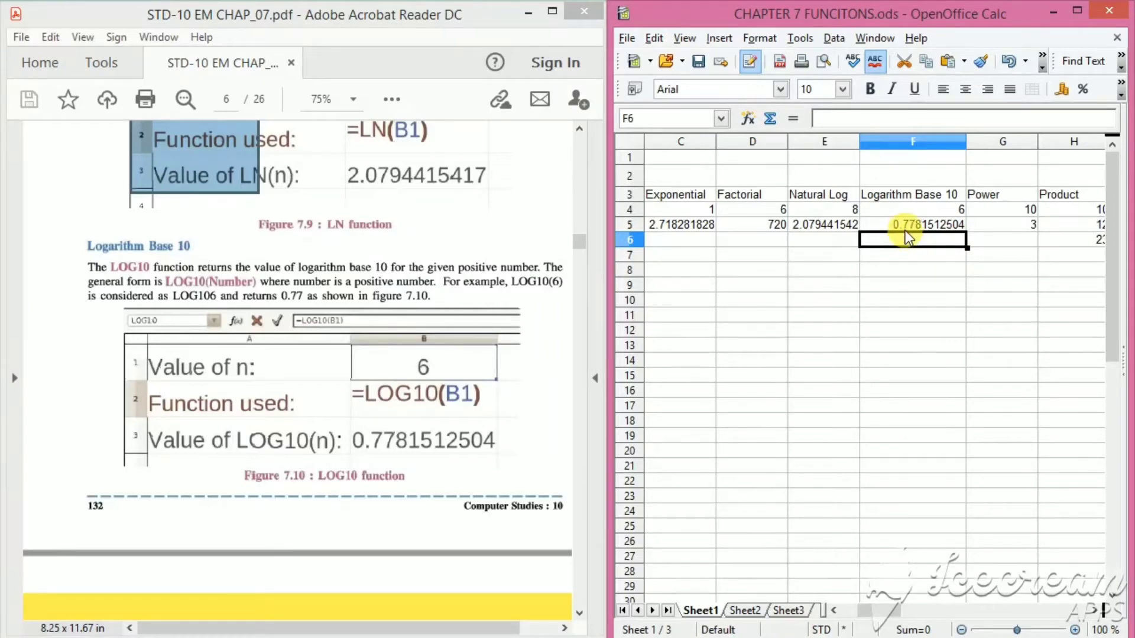
# Step: Consult the Power section of the PDF and enter the formula =power(g4;g5) in cell G6 of the Calc sheet
pyautogui.scroll(-6, 312, 289)
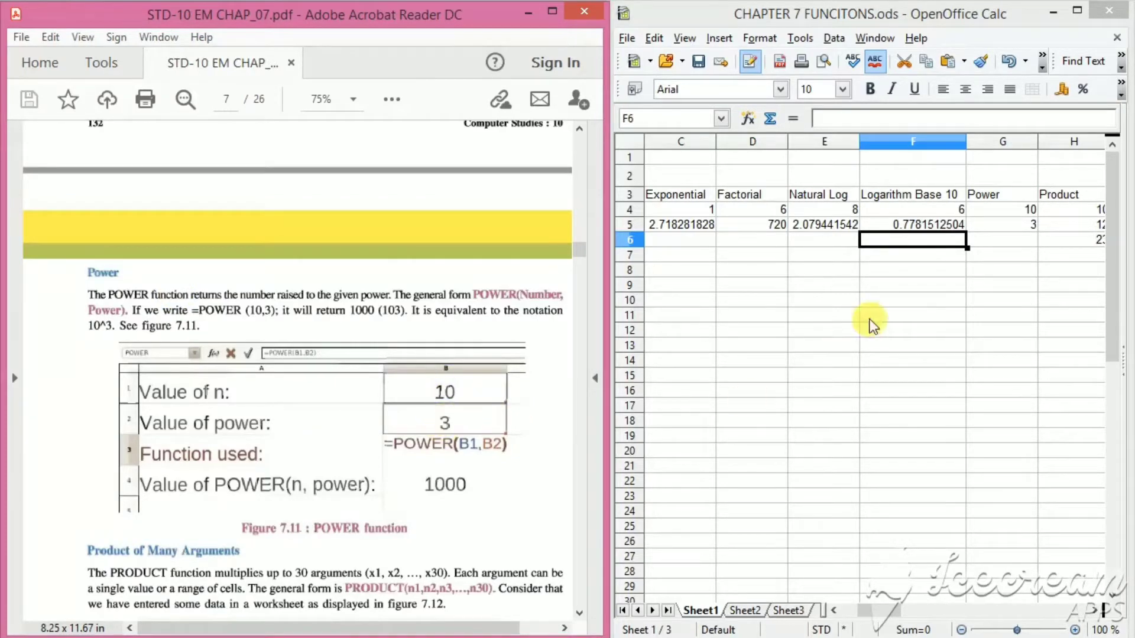
pyautogui.click(1004, 240)
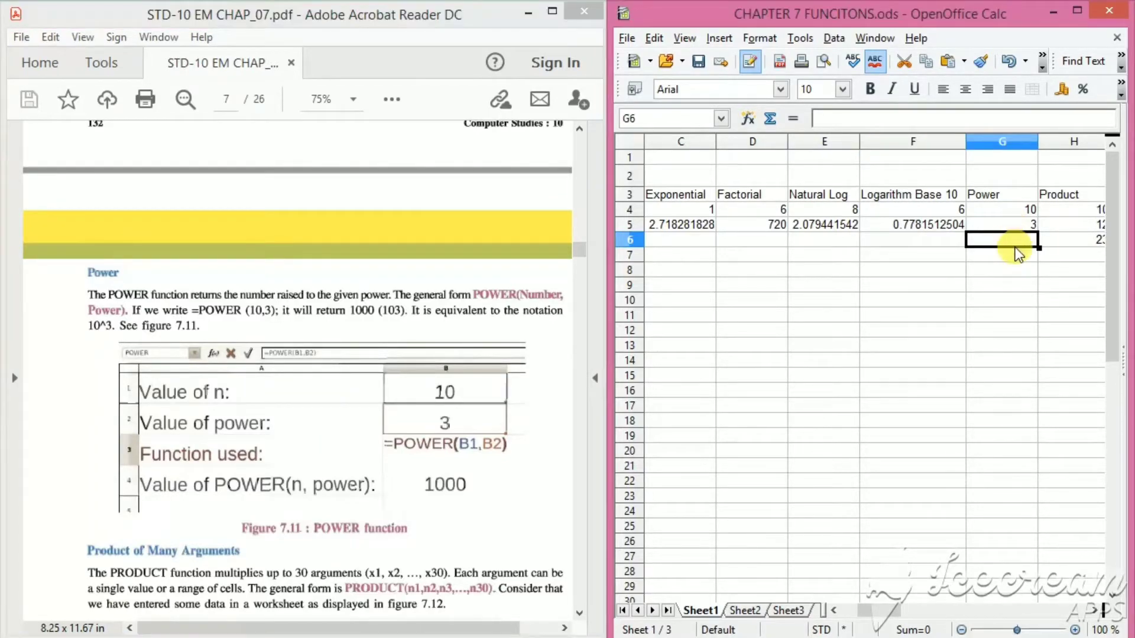
pyautogui.write('=')
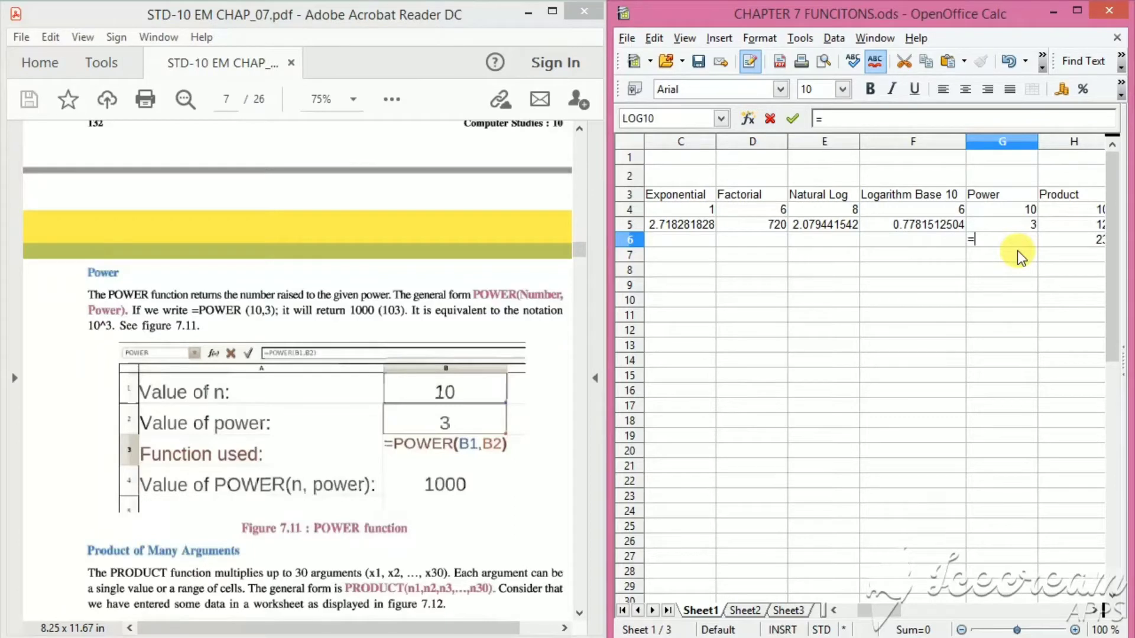
pyautogui.write('power(')
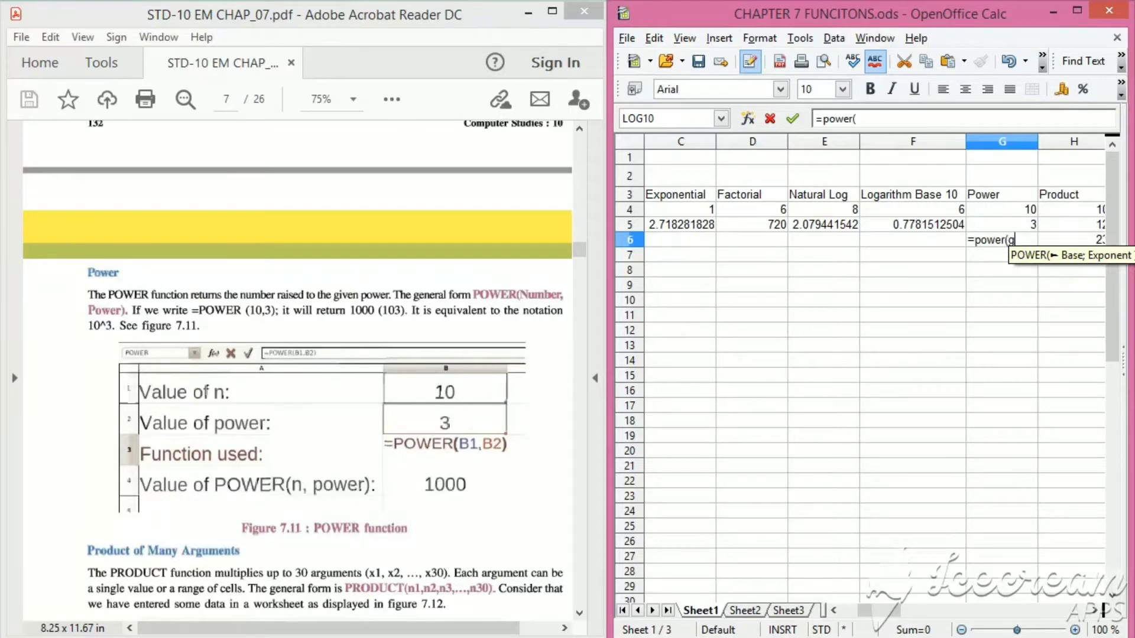
pyautogui.write('g4')
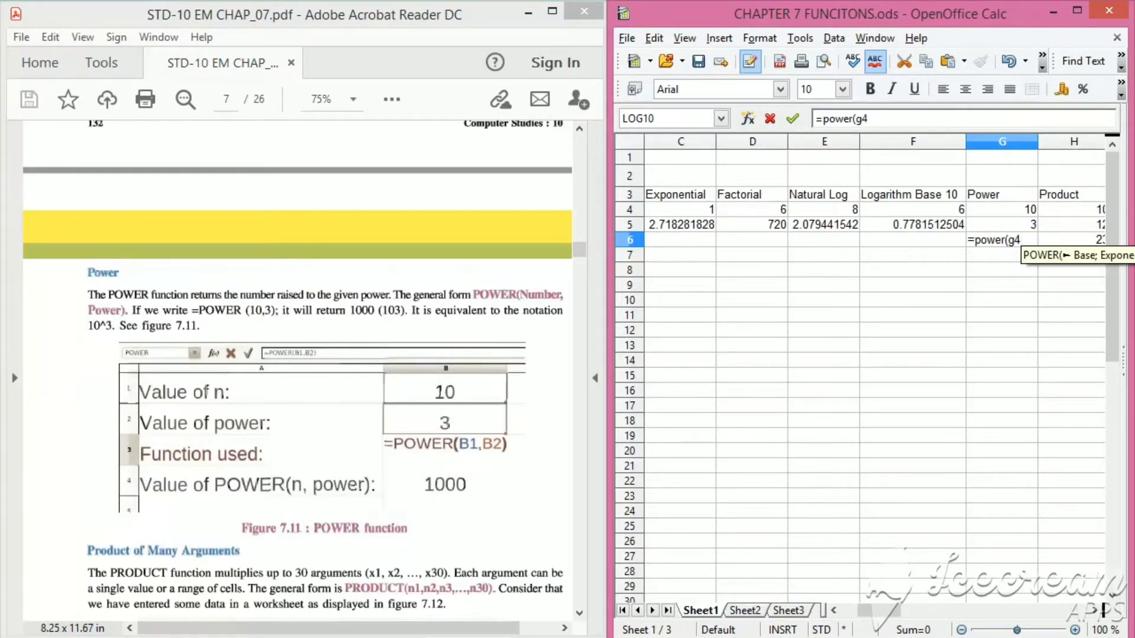
pyautogui.write(';')
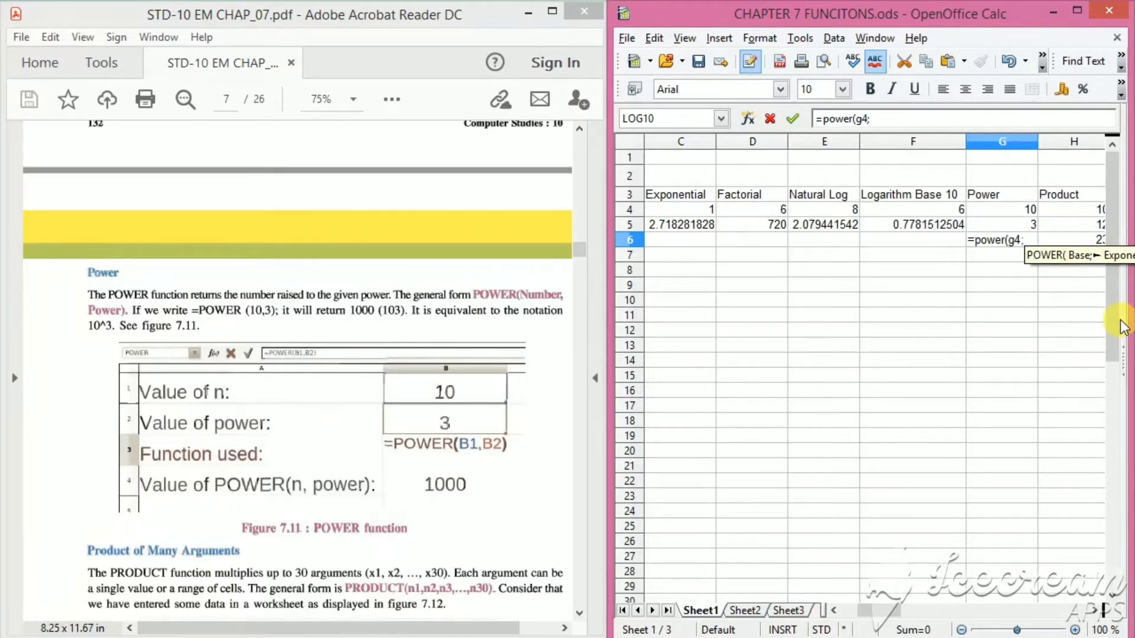
pyautogui.write('g')
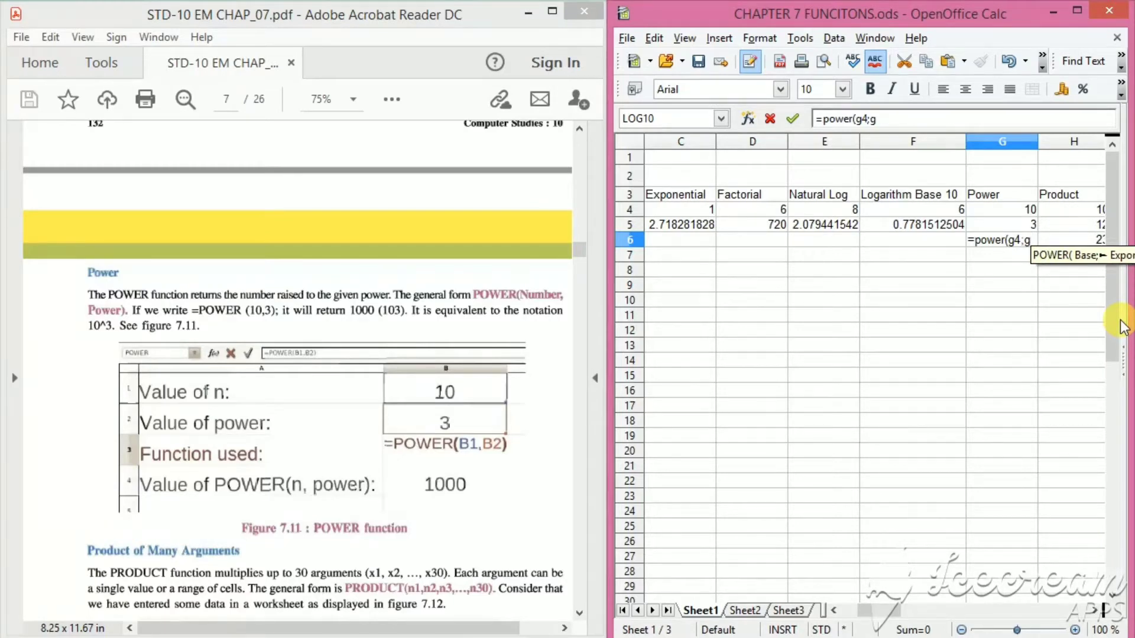
pyautogui.write('5)')
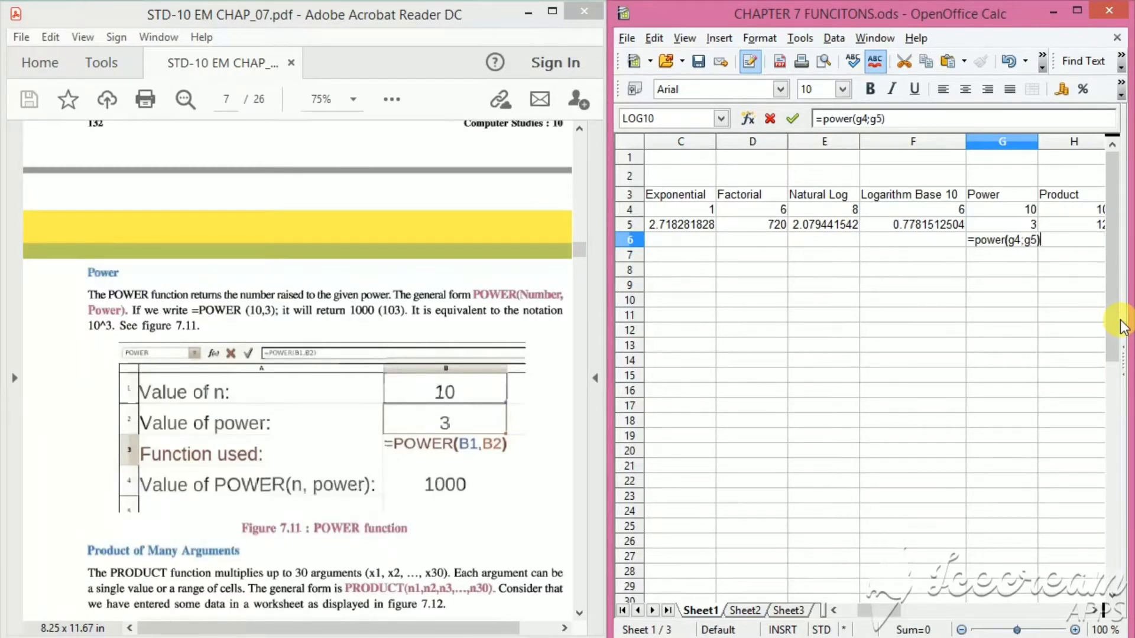
pyautogui.press('Return')
pyautogui.press('Insert')
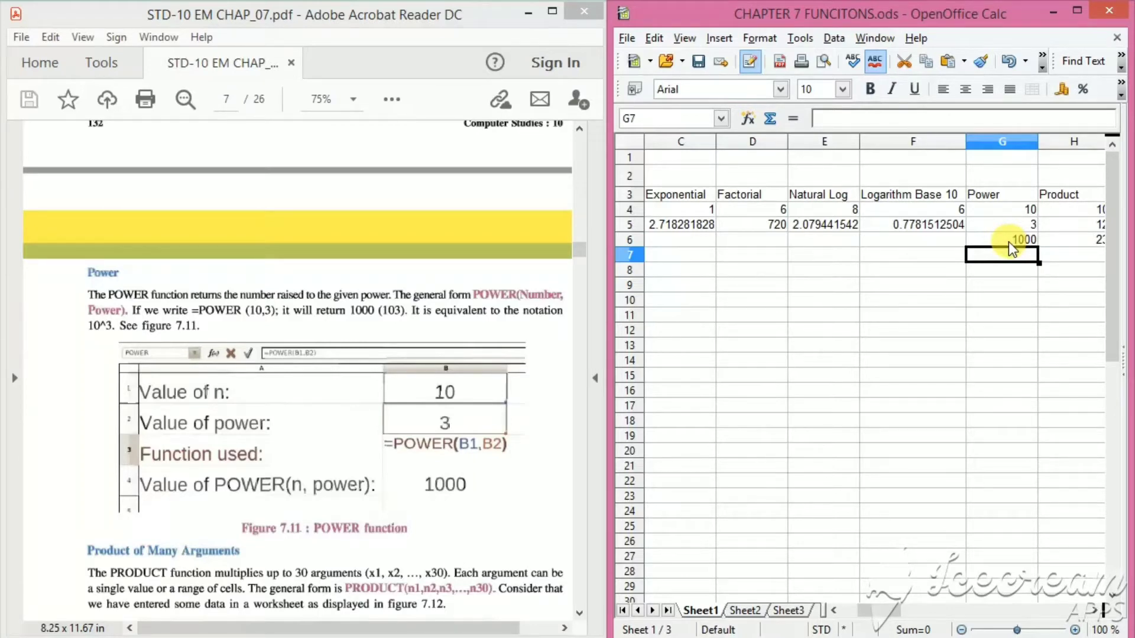
# Step: Consult the Product of Many Arguments section of the PDF and enter the formula =product(H4:H6) in cell H7 of the Calc sheet
pyautogui.click(324, 368)
pyautogui.click(155, 337)
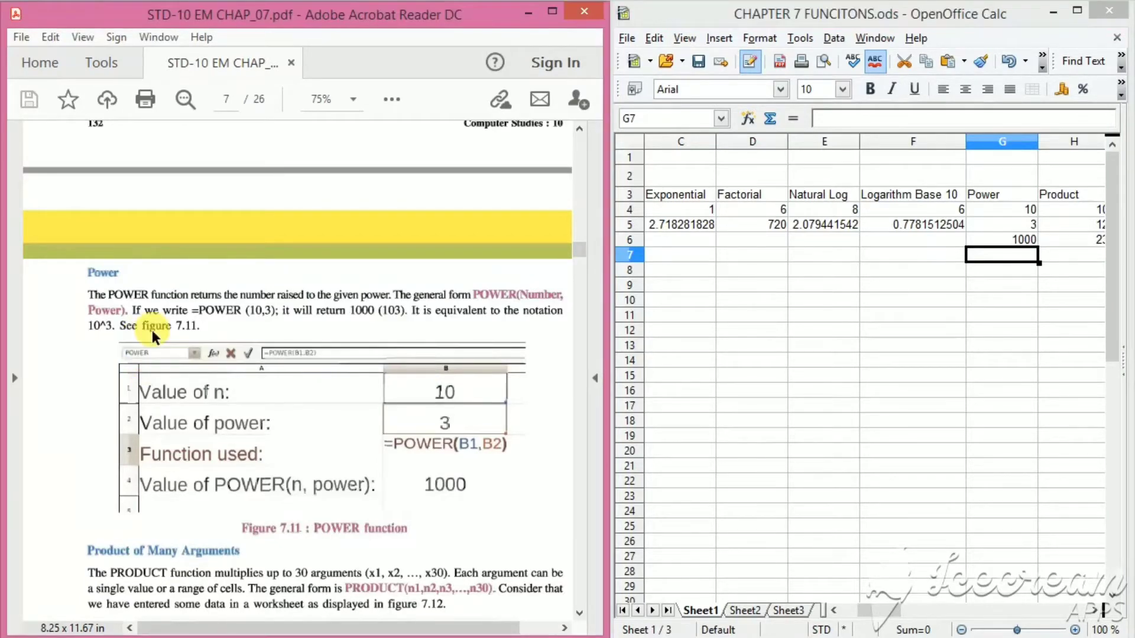
pyautogui.scroll(-4, 201, 349)
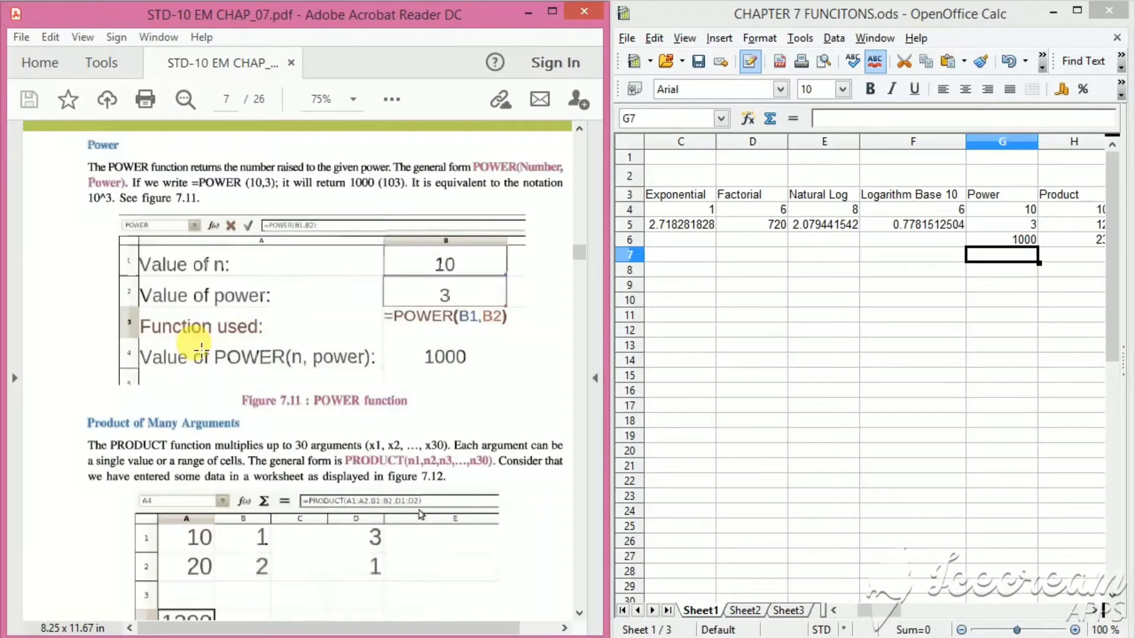
pyautogui.scroll(-4, 201, 349)
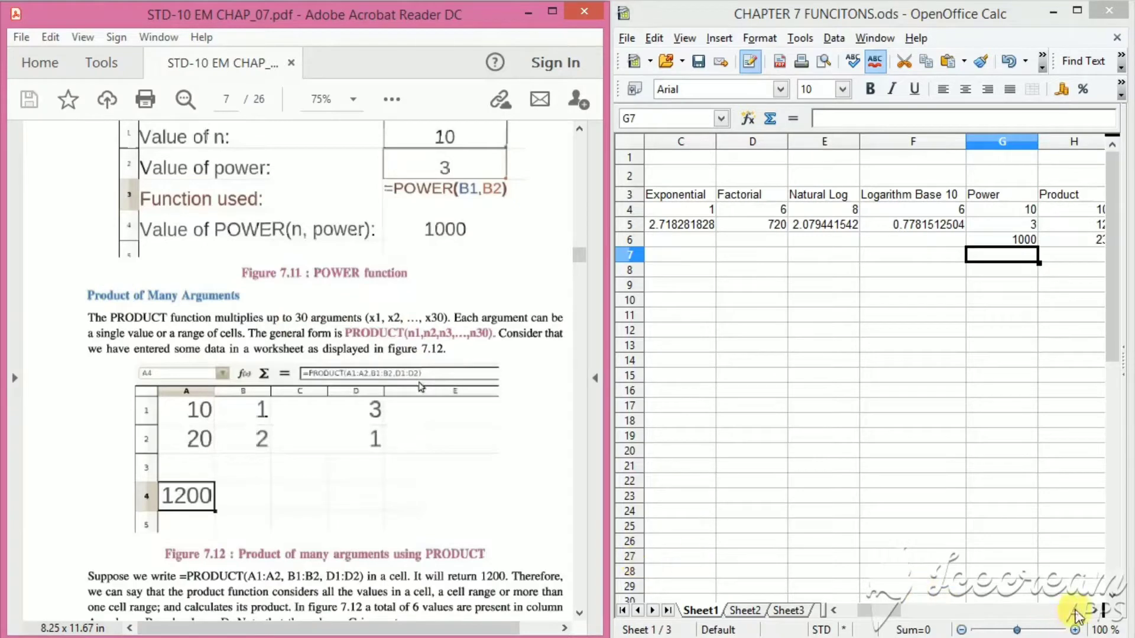
pyautogui.click(1093, 611)
pyautogui.click(1092, 615)
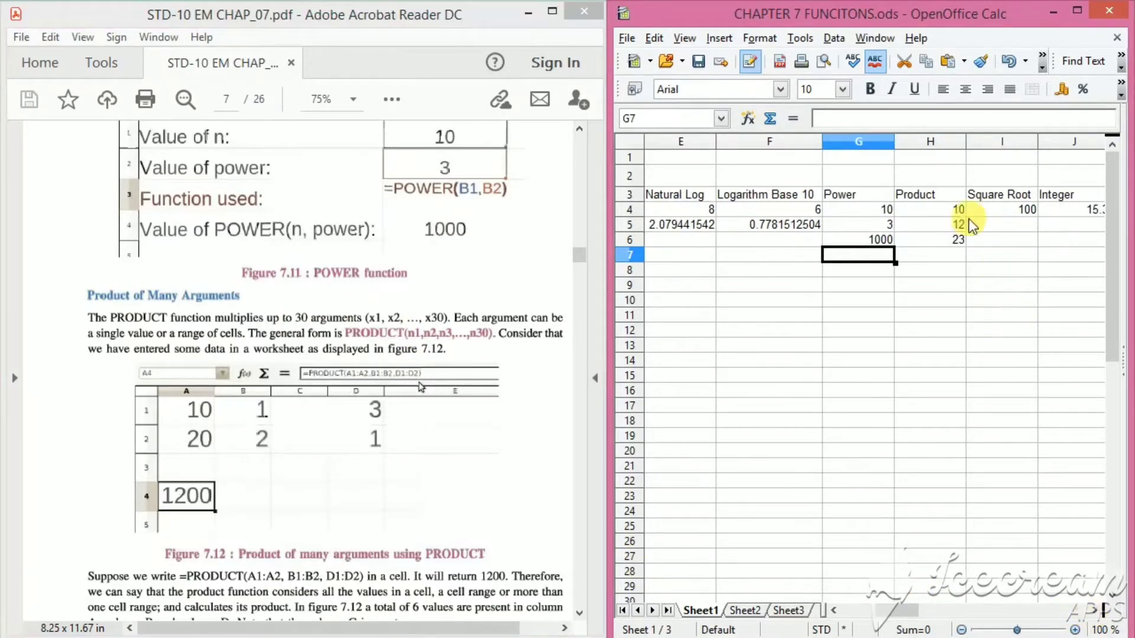
pyautogui.click(943, 262)
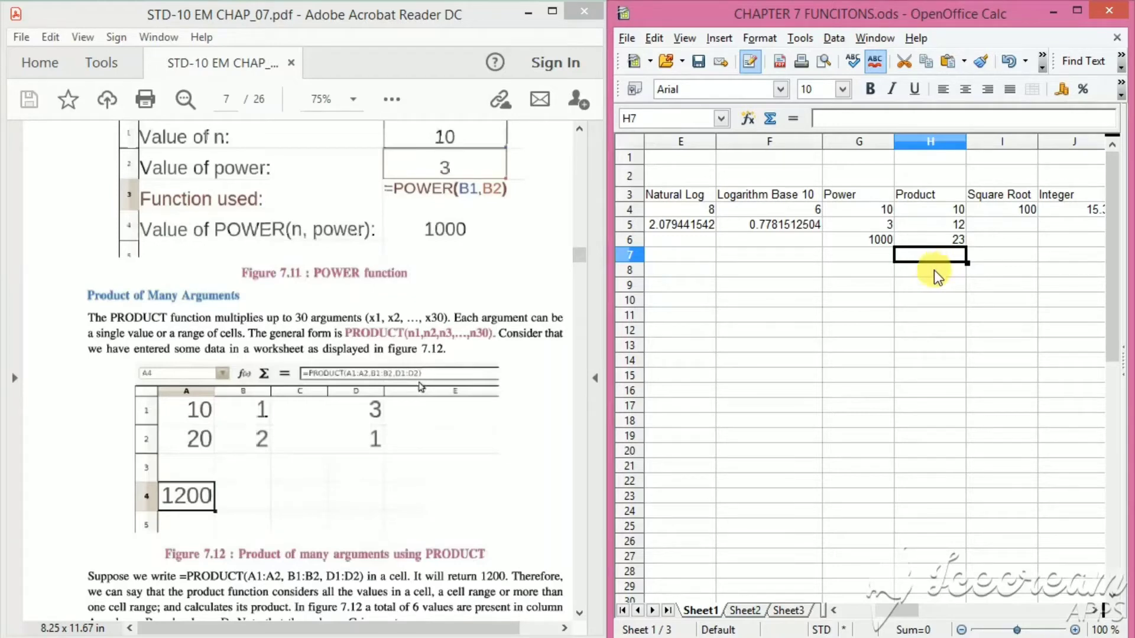
pyautogui.write('=p')
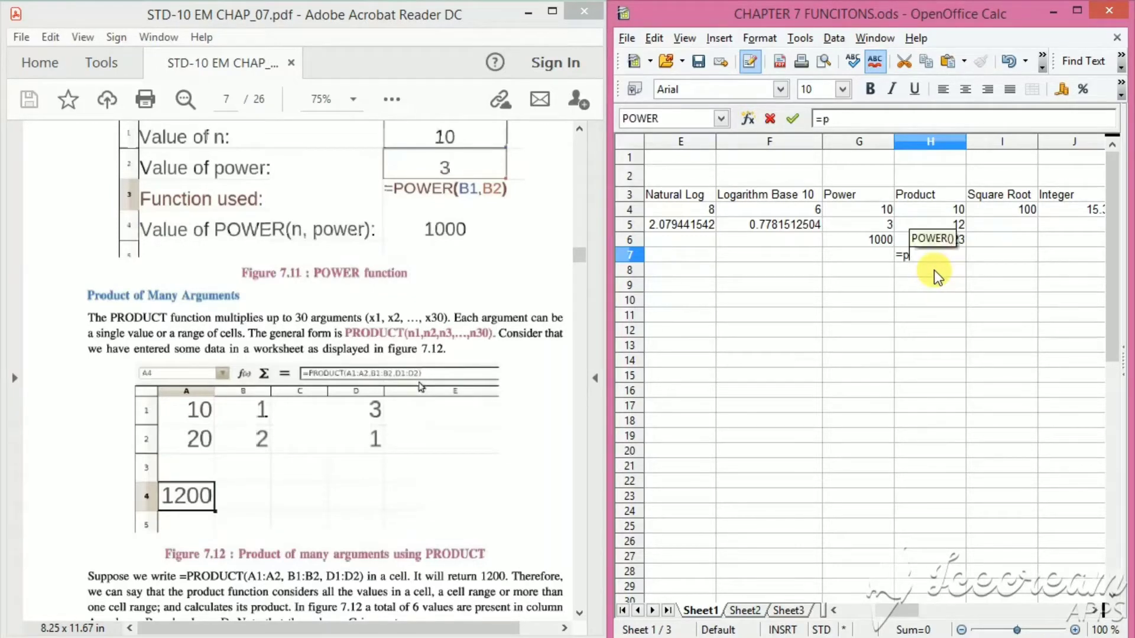
pyautogui.write('rocu')
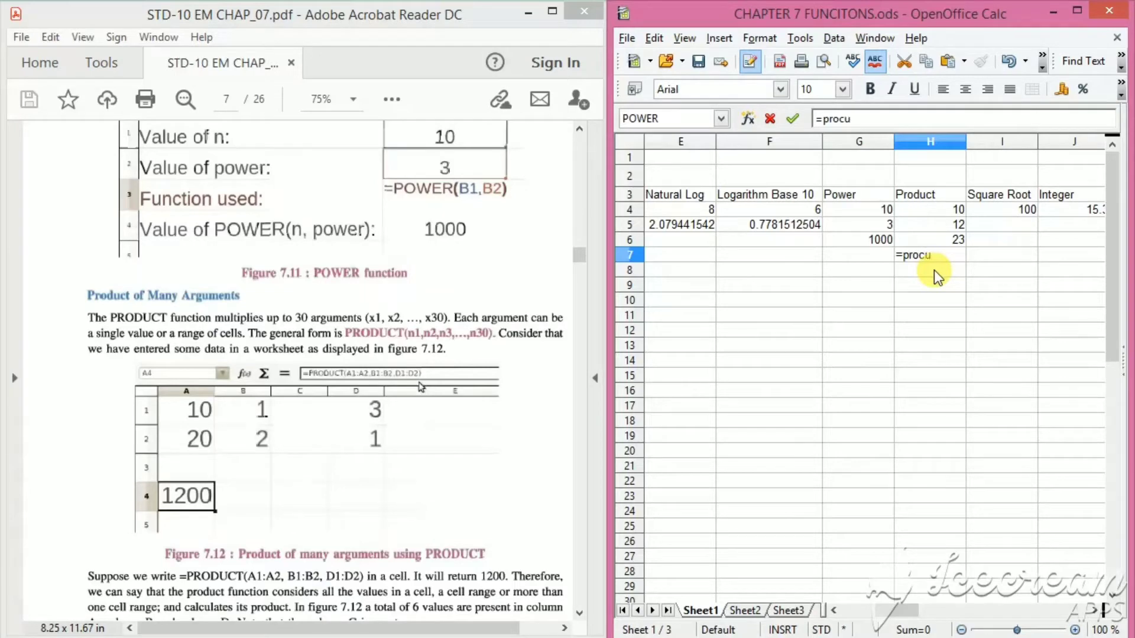
pyautogui.press('BackSpace')
pyautogui.press('BackSpace')
pyautogui.write('duct(')
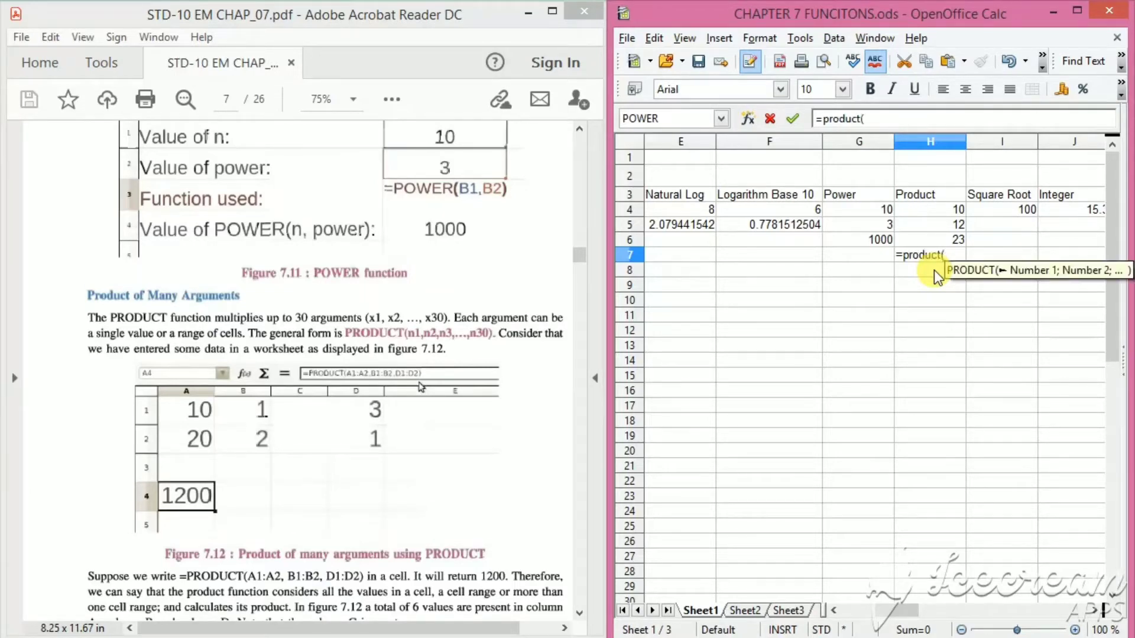
pyautogui.moveTo(949, 214); pyautogui.dragTo(952, 238)
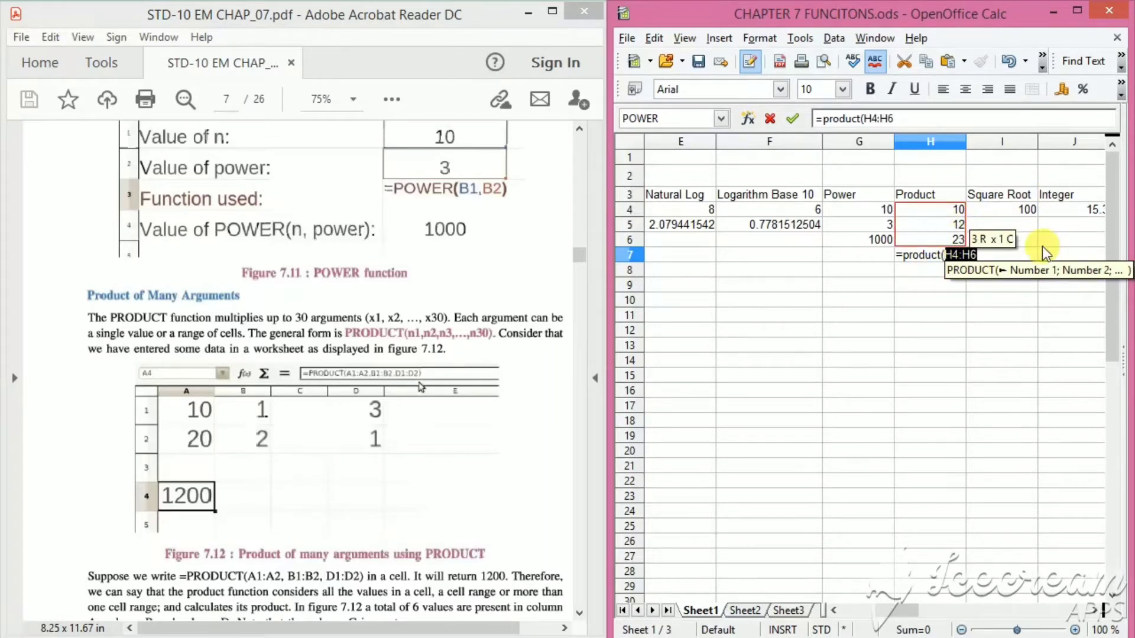
pyautogui.write(')')
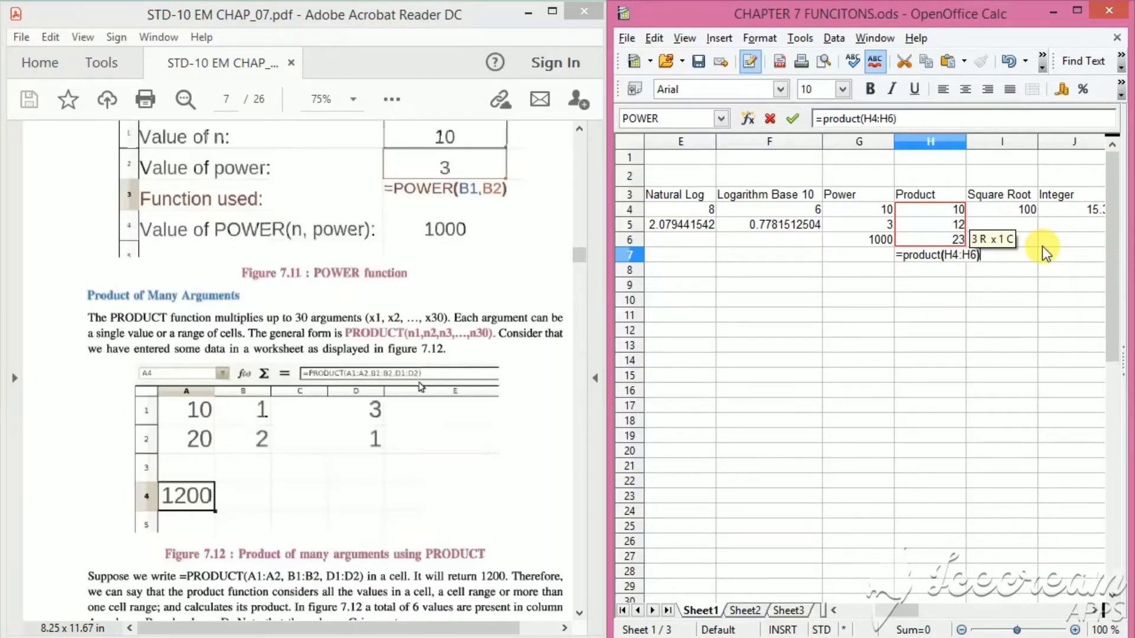
pyautogui.press('Return')
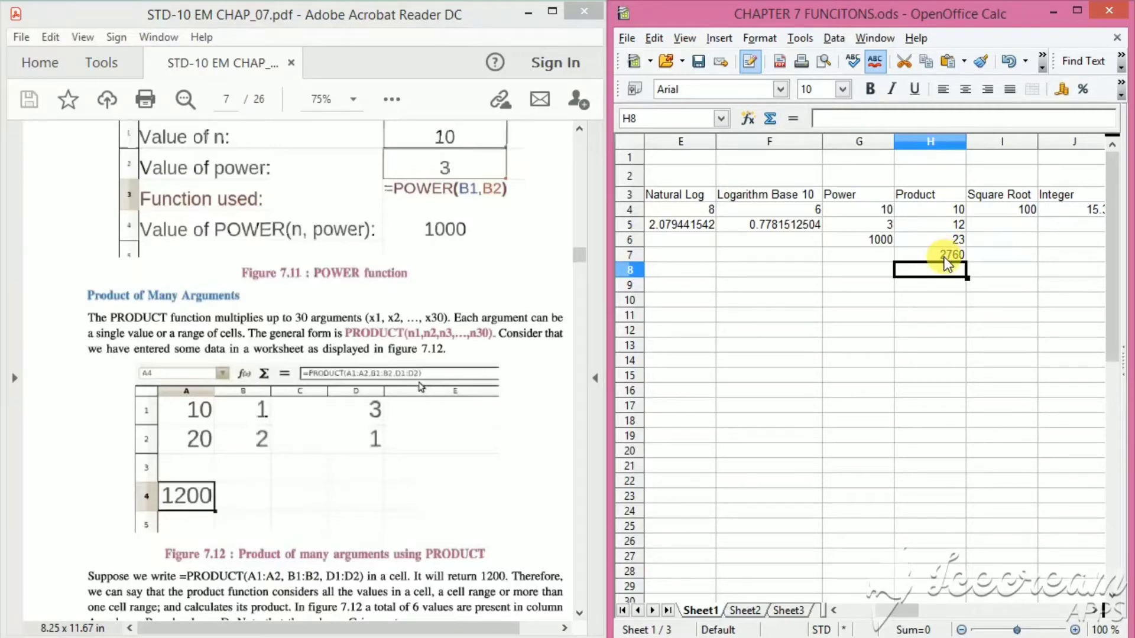
# Step: Consult the Square Root section of the PDF and enter the formula =sqrt(I4) in cell I5 of the Calc sheet
pyautogui.click(994, 224)
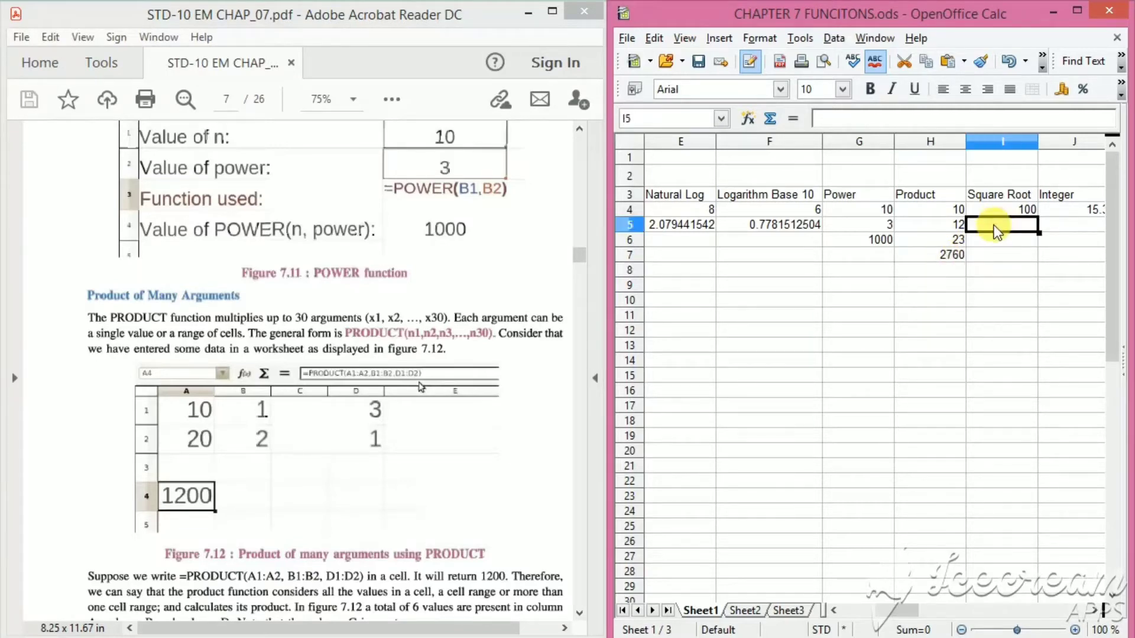
pyautogui.click(308, 295)
pyautogui.scroll(-1, 307, 295)
pyautogui.scroll(-11, 308, 295)
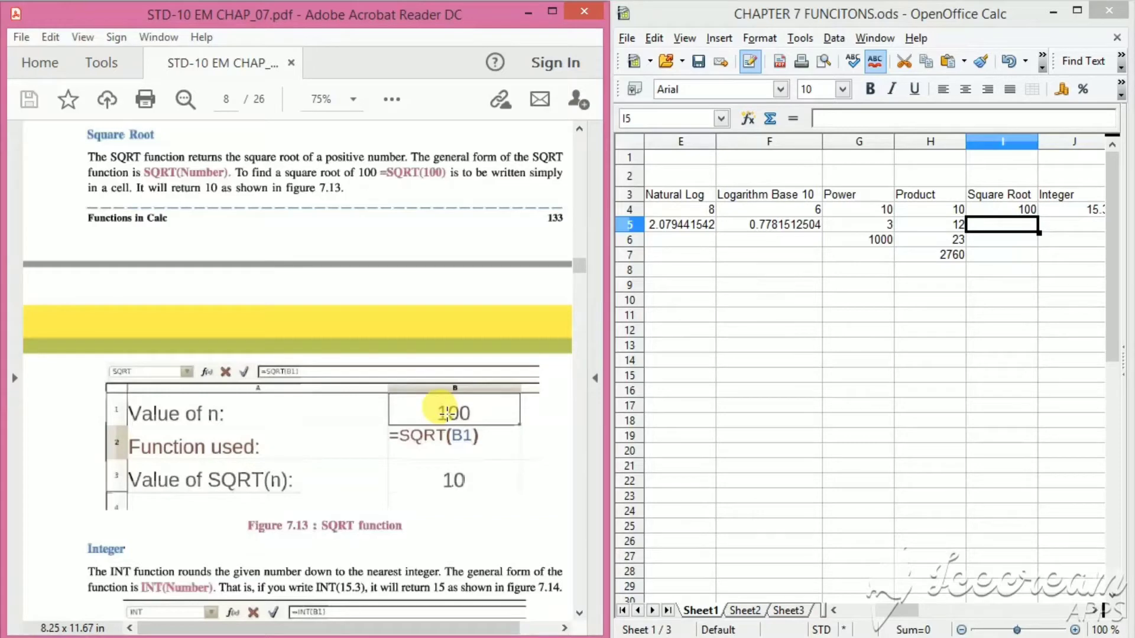
pyautogui.click(998, 225)
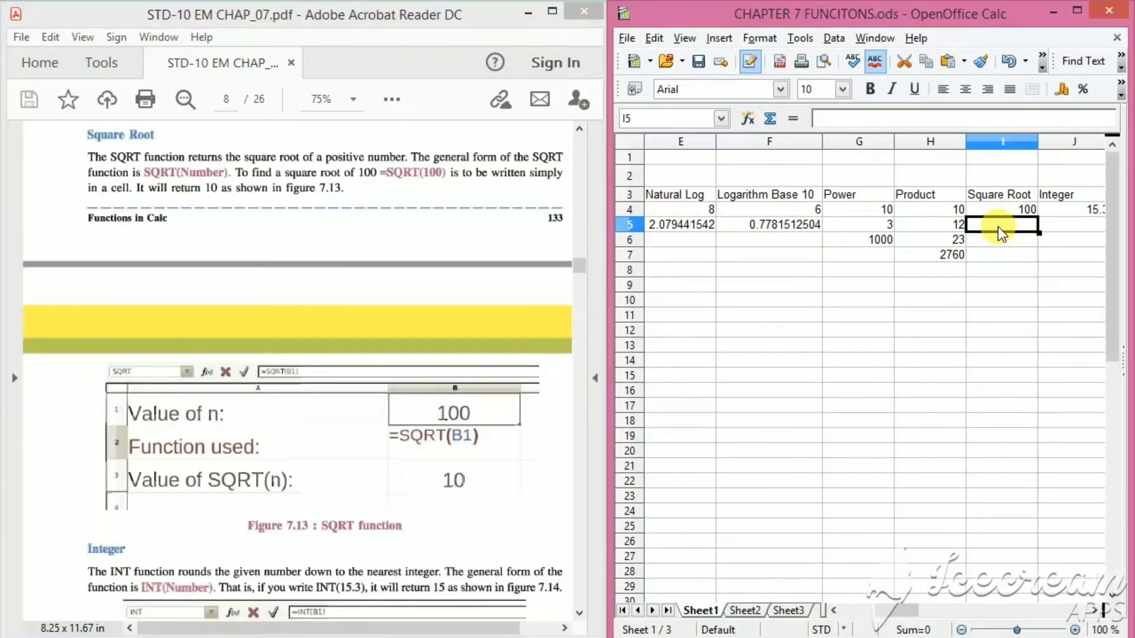
pyautogui.write('=')
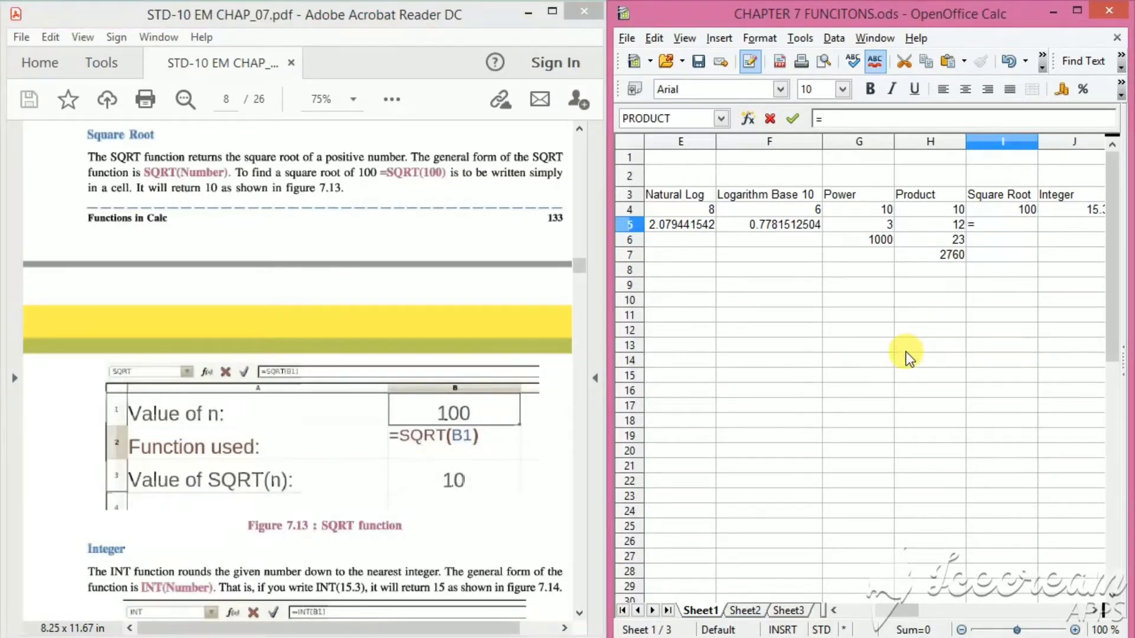
pyautogui.write('sqrt(')
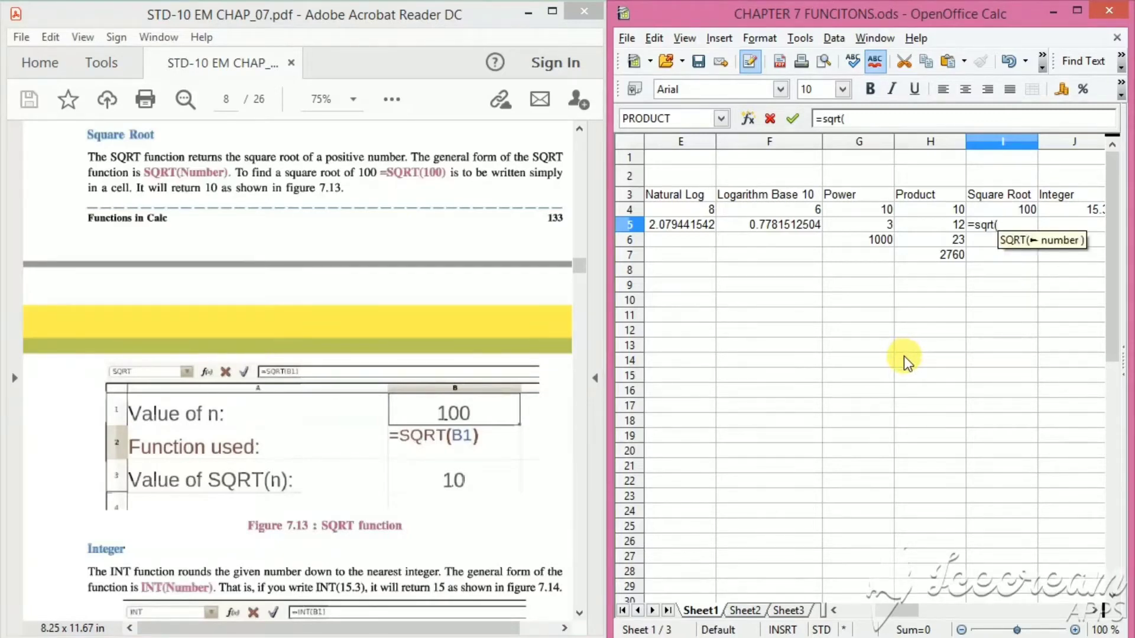
pyautogui.click(974, 212)
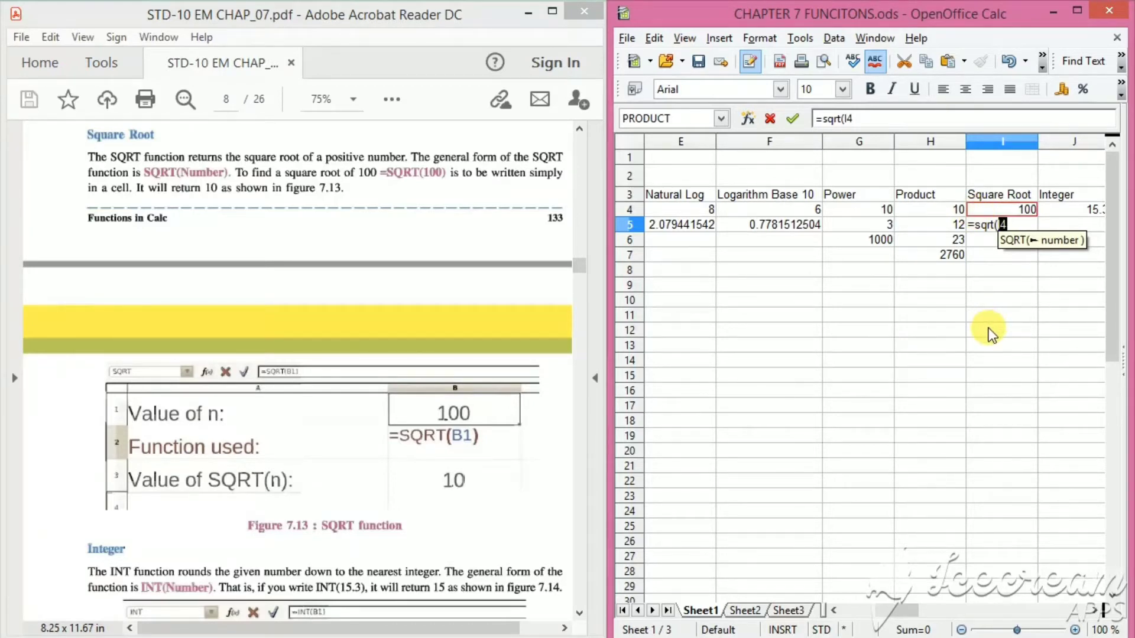
pyautogui.write(')')
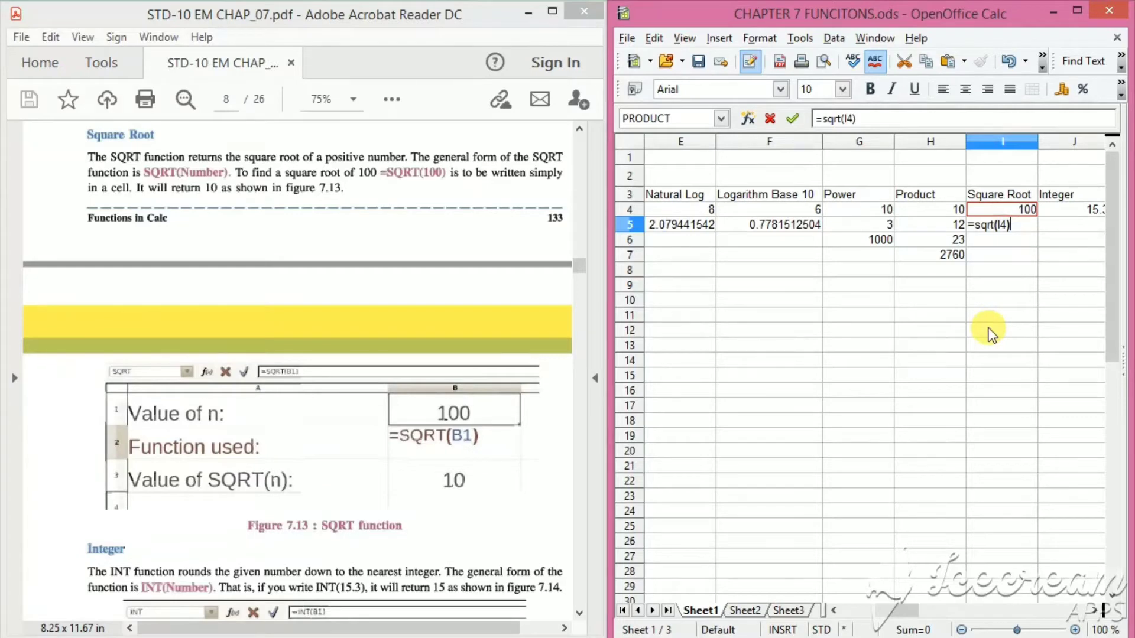
pyautogui.press('Return')
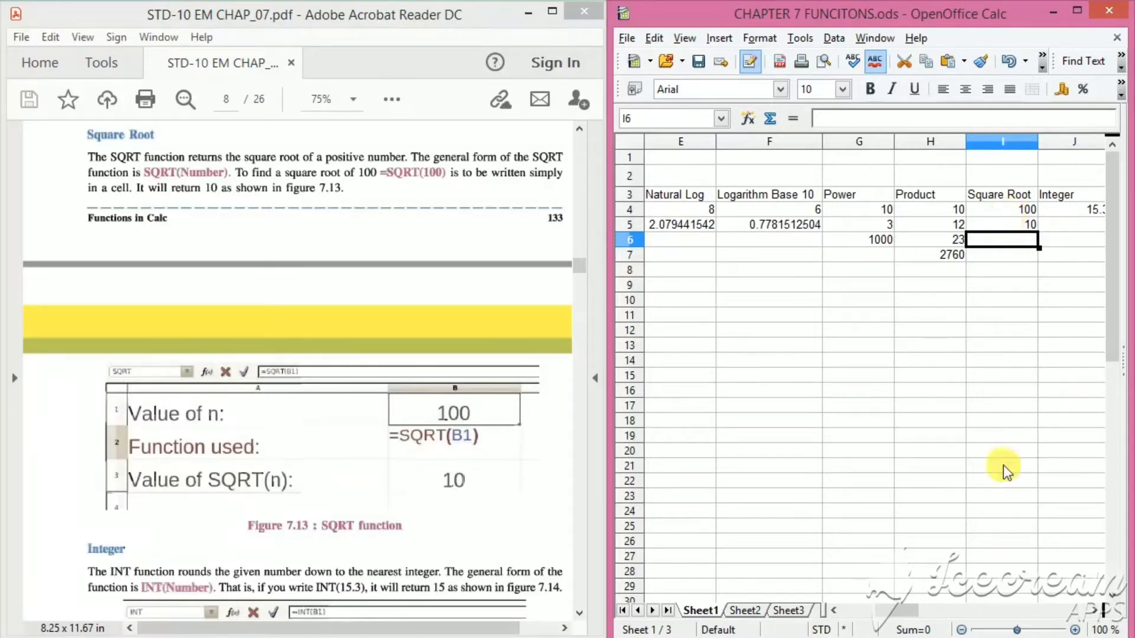
# Step: Consult the Integer section of the PDF and enter the formula =int(J4) in cell J5 of the Calc sheet
pyautogui.click(1092, 613)
pyautogui.doubleClick(1092, 613)
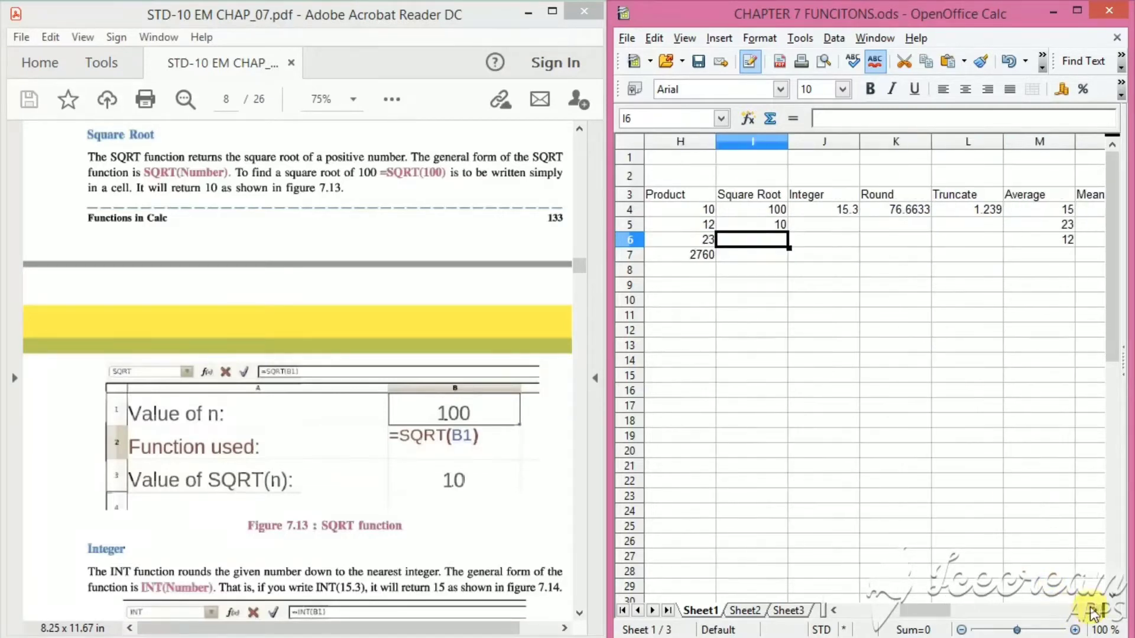
pyautogui.click(198, 330)
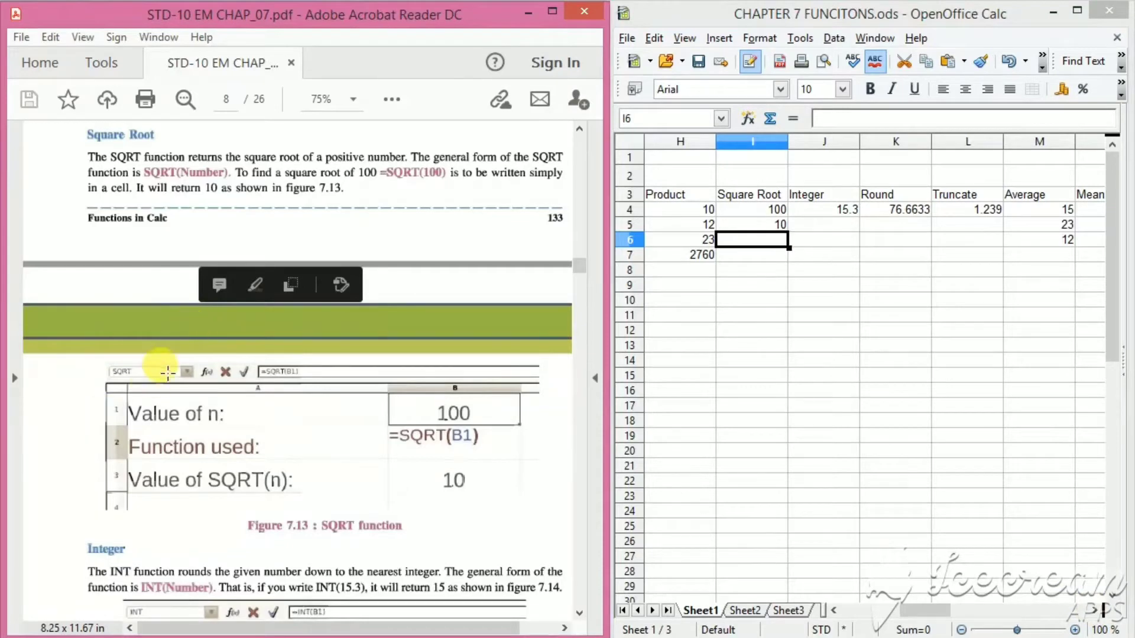
pyautogui.scroll(-3, 159, 367)
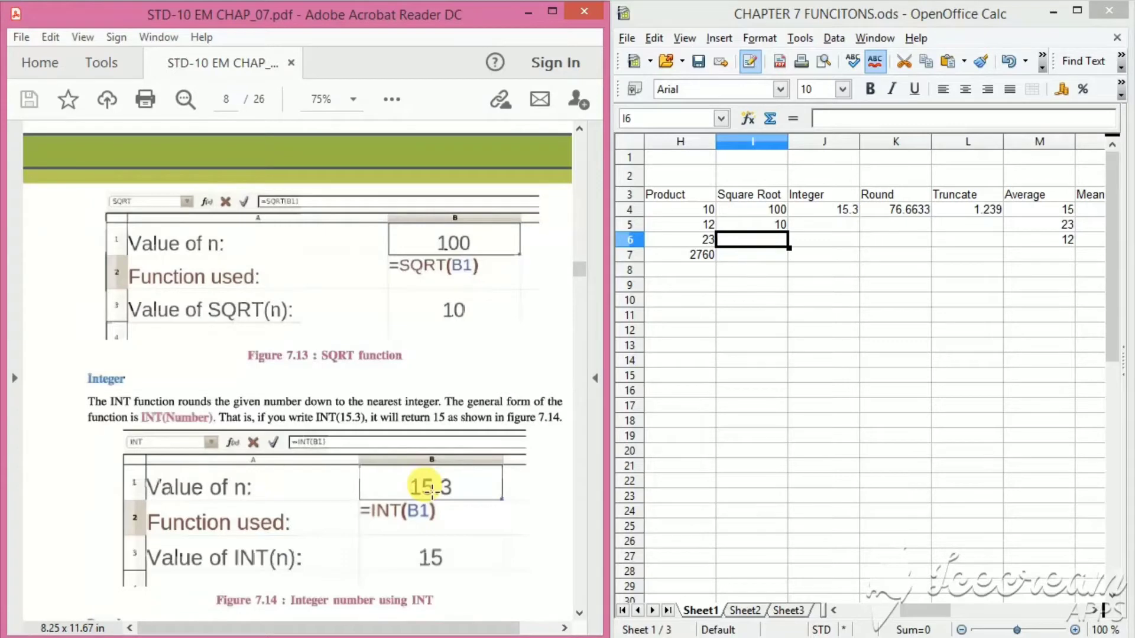
pyautogui.click(832, 221)
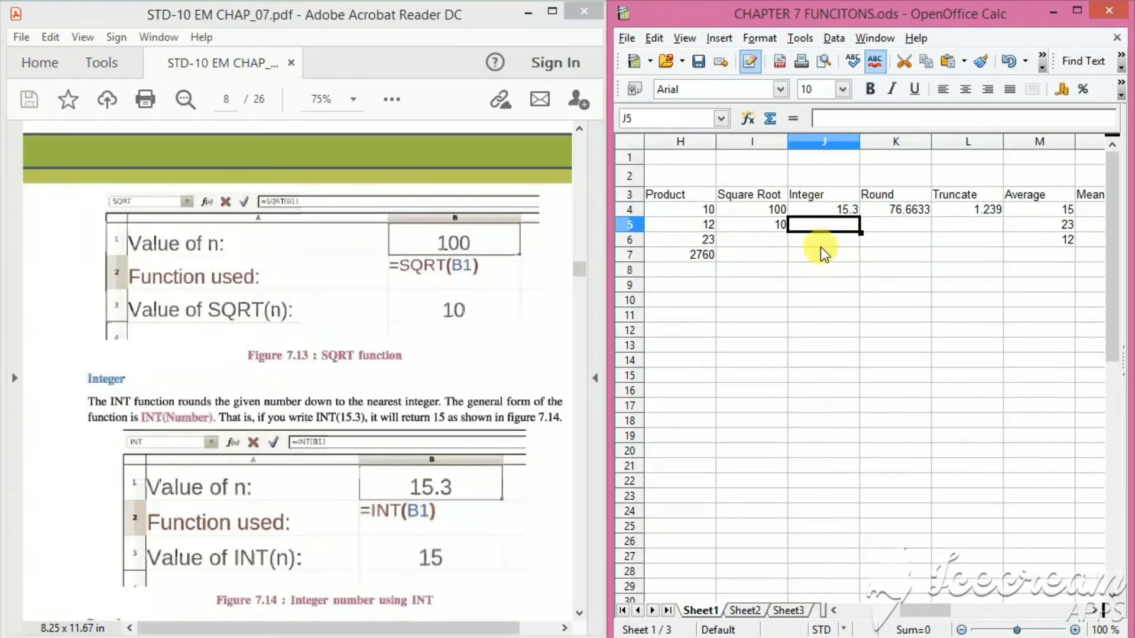
pyautogui.write('=')
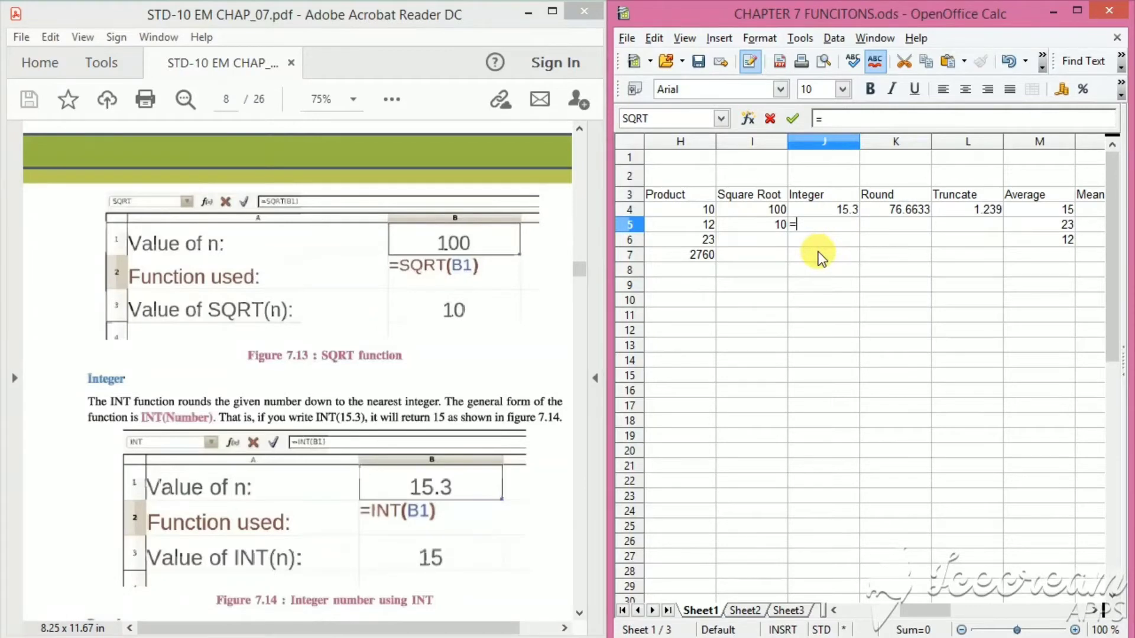
pyautogui.write('int(')
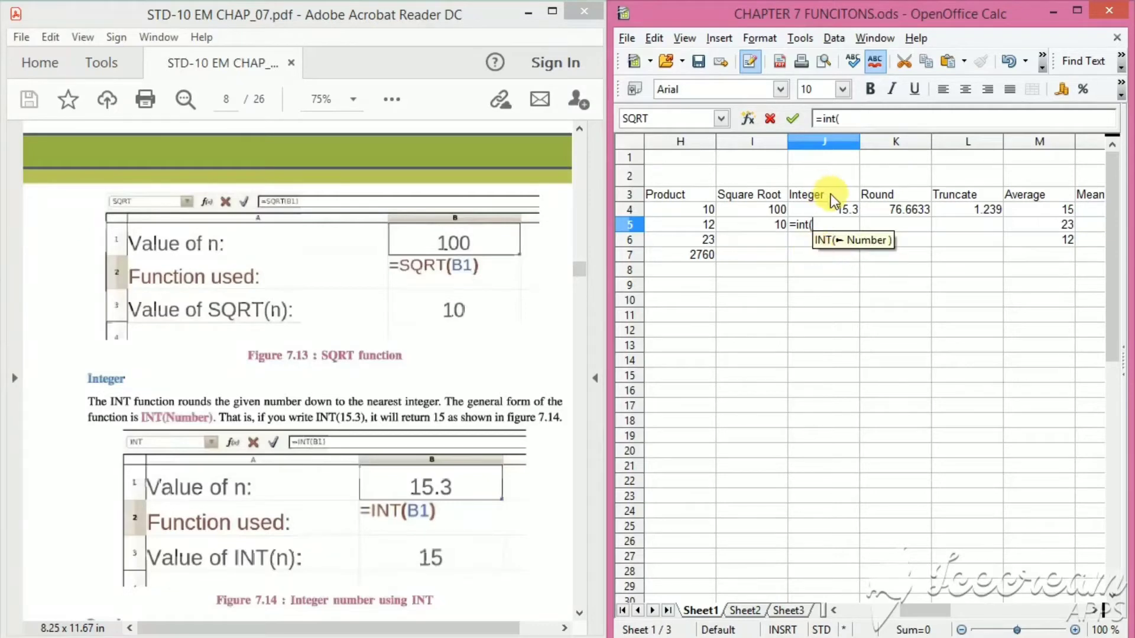
pyautogui.click(818, 208)
pyautogui.write(')')
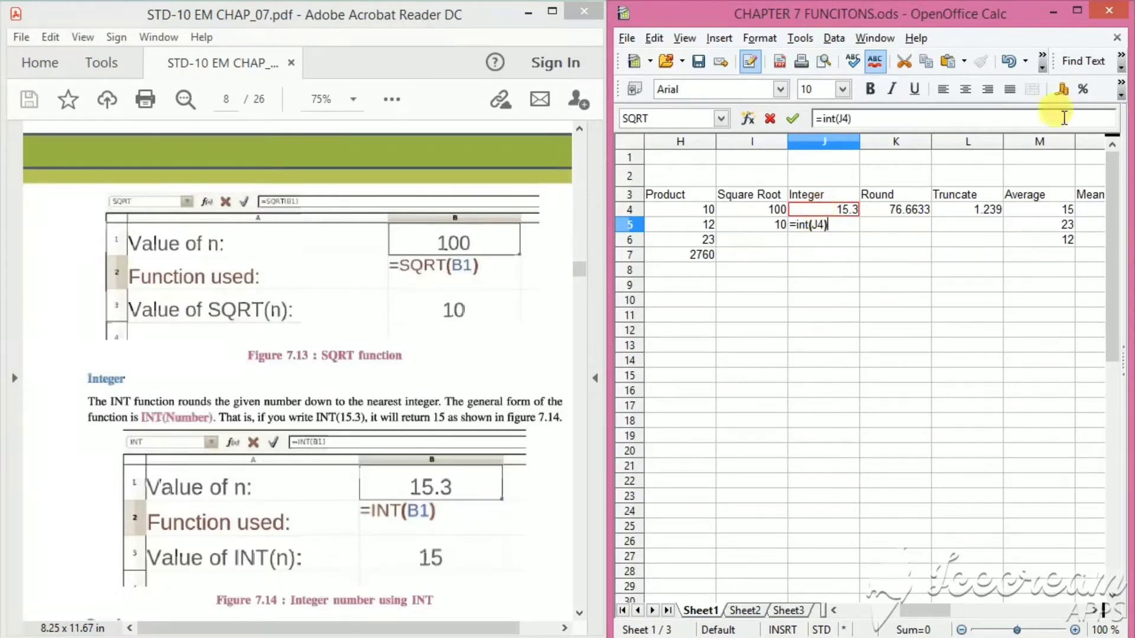
pyautogui.press('Return')
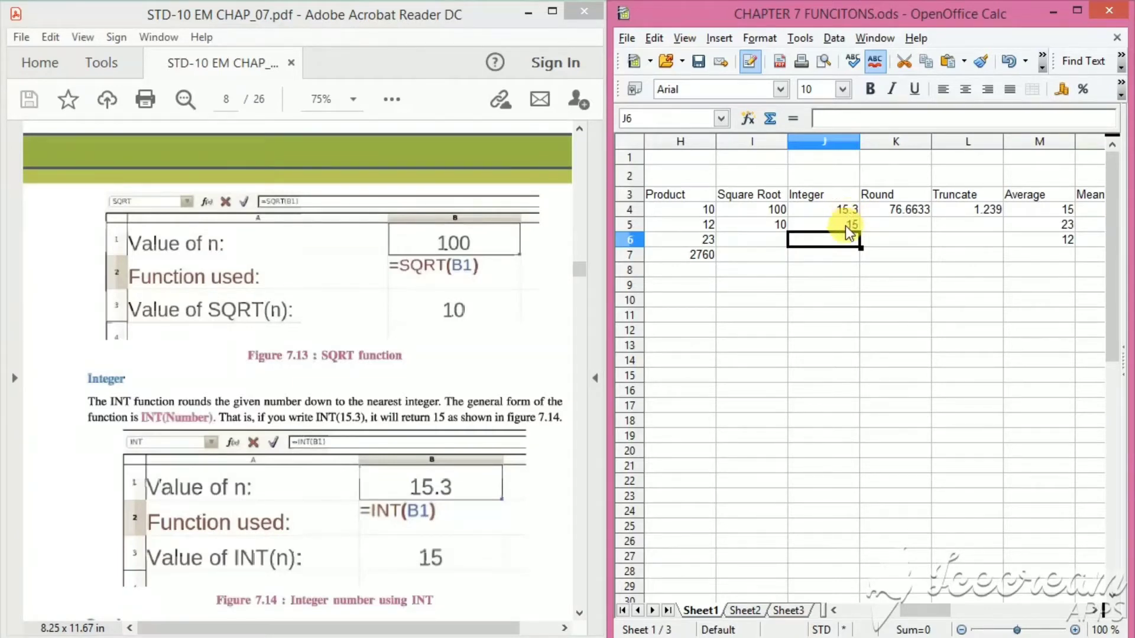
# Step: Consult the Round section of the PDF and enter the formula =round(76.6633;2) in cell K5 of the Calc sheet
pyautogui.click(893, 227)
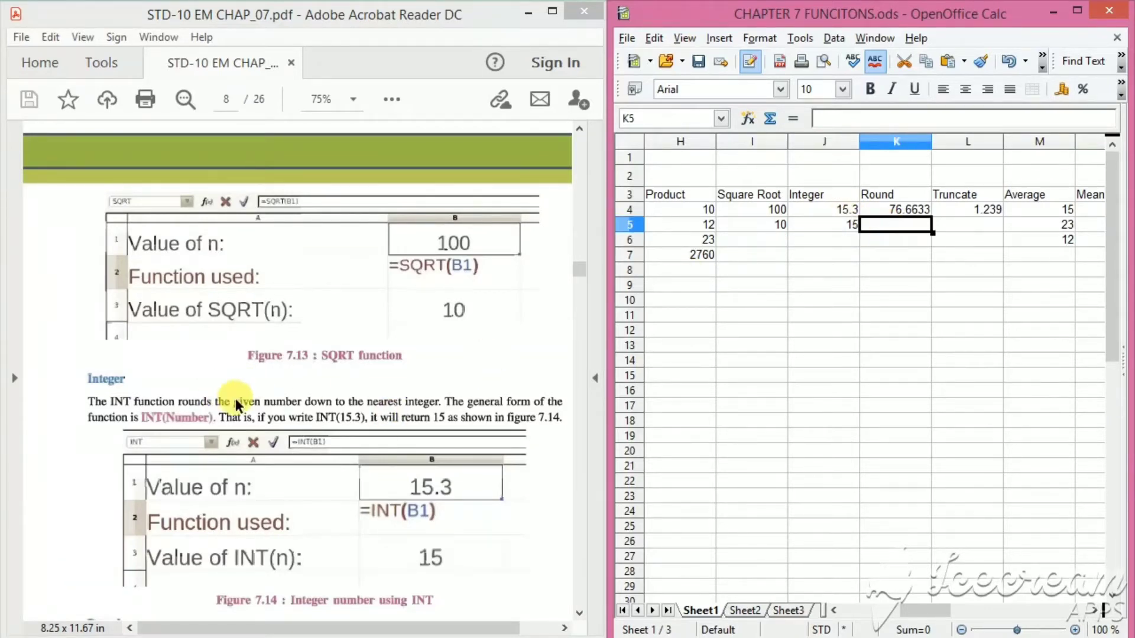
pyautogui.scroll(-10, 235, 398)
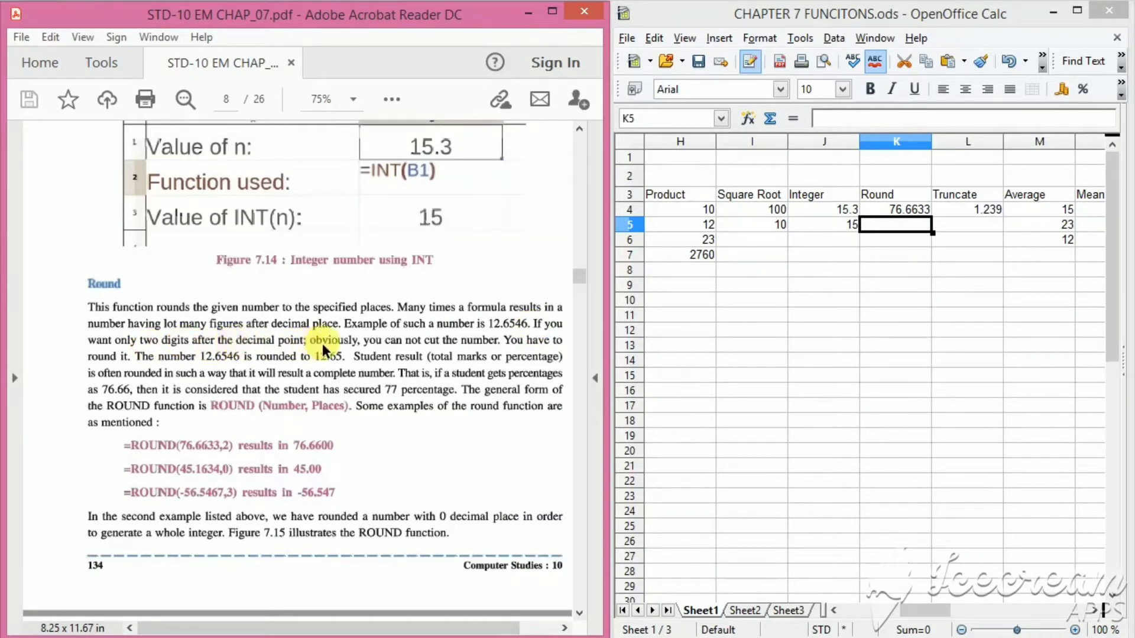
pyautogui.click(917, 214)
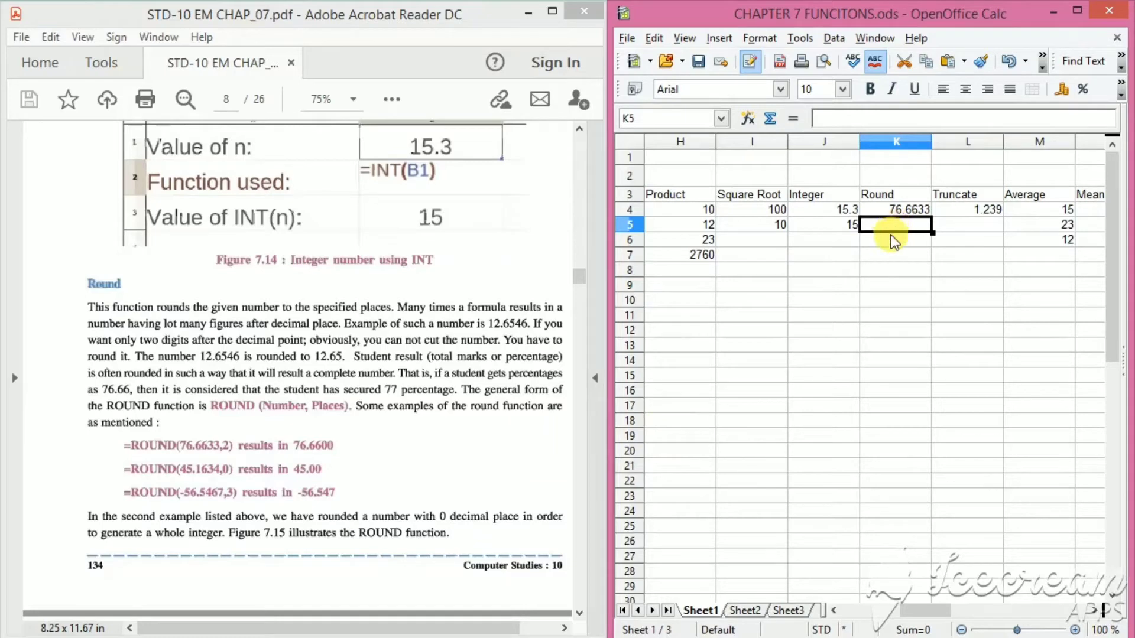
pyautogui.write('=')
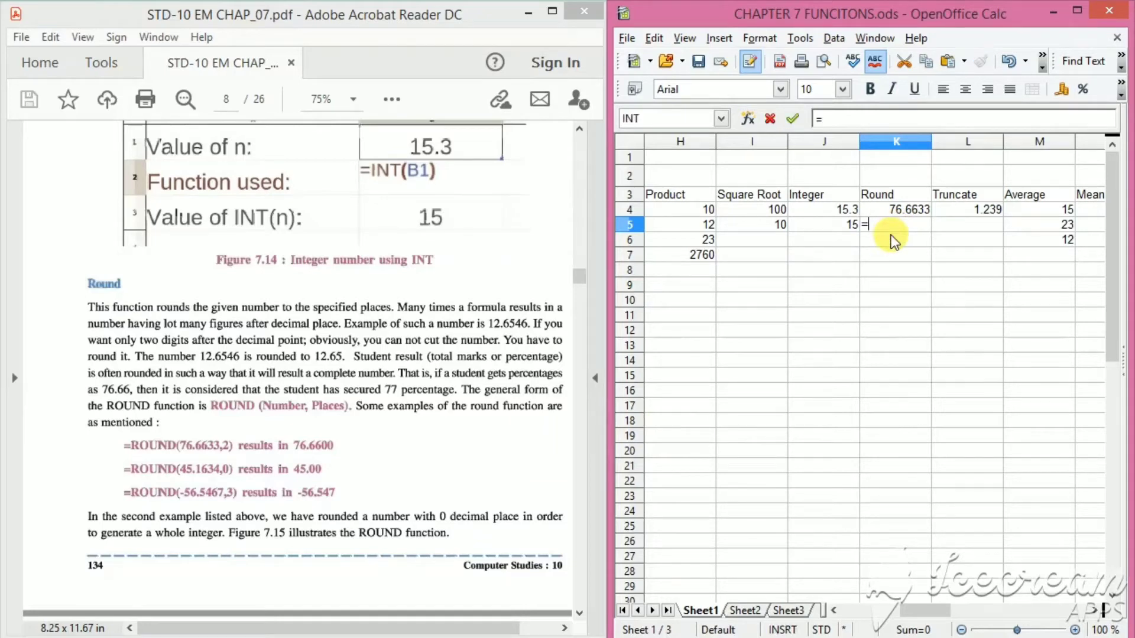
pyautogui.write('ound(')
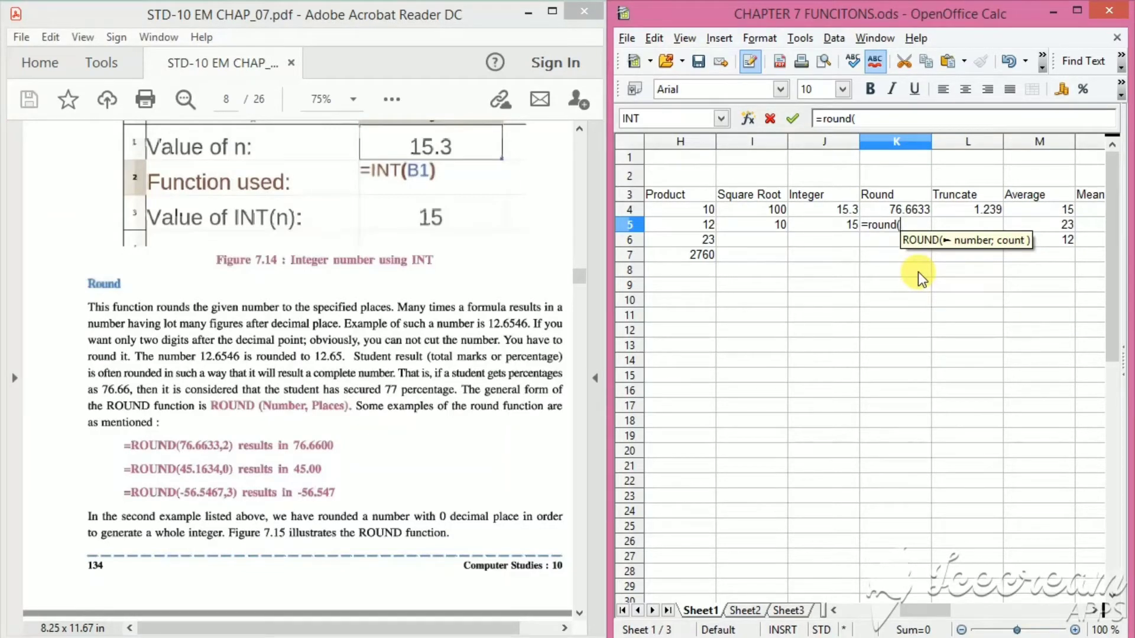
pyautogui.write('76')
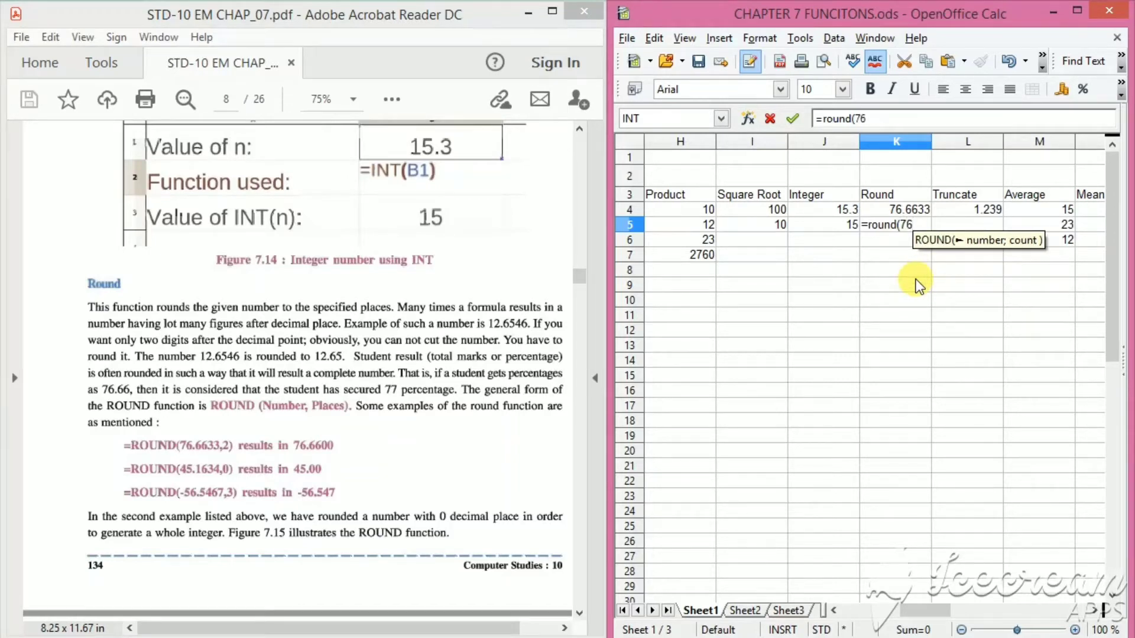
pyautogui.write('.66')
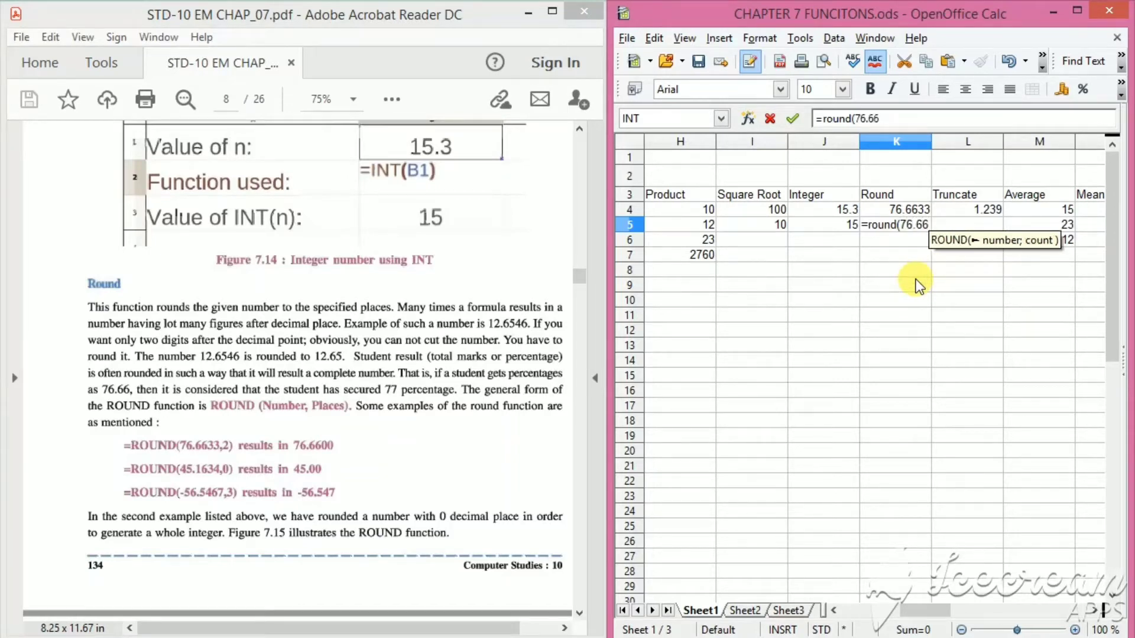
pyautogui.write('33')
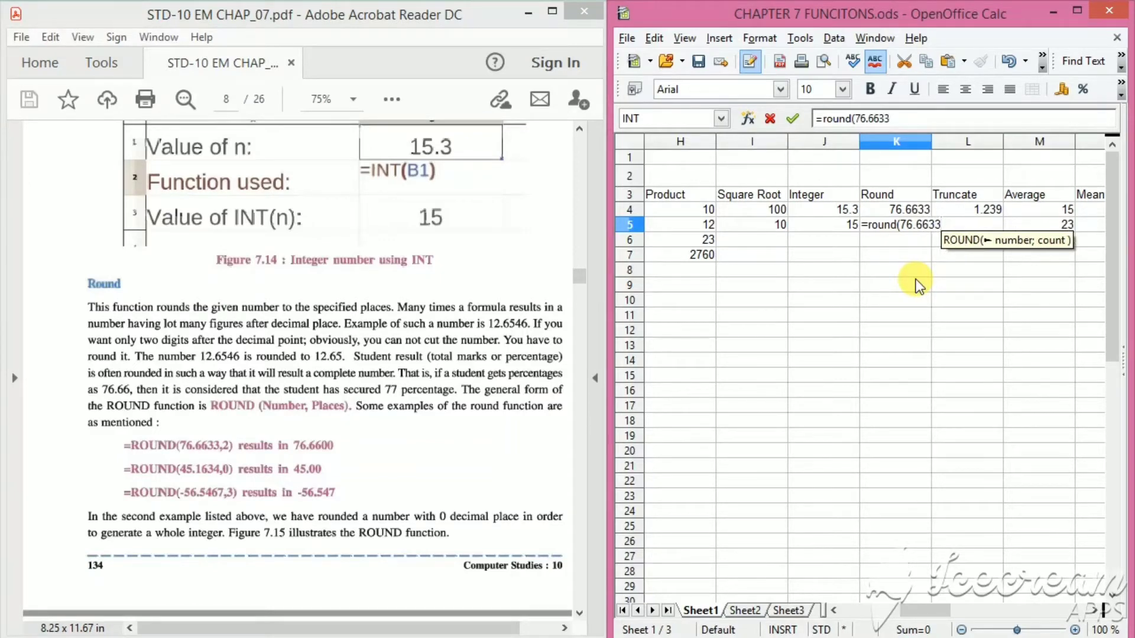
pyautogui.write(';')
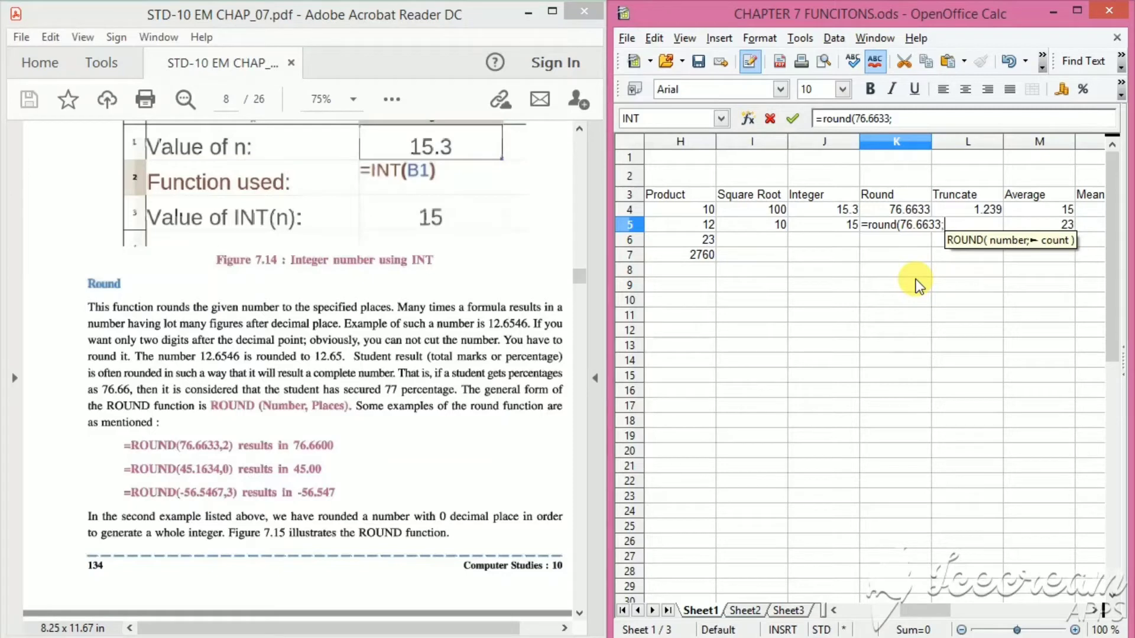
pyautogui.write('2')
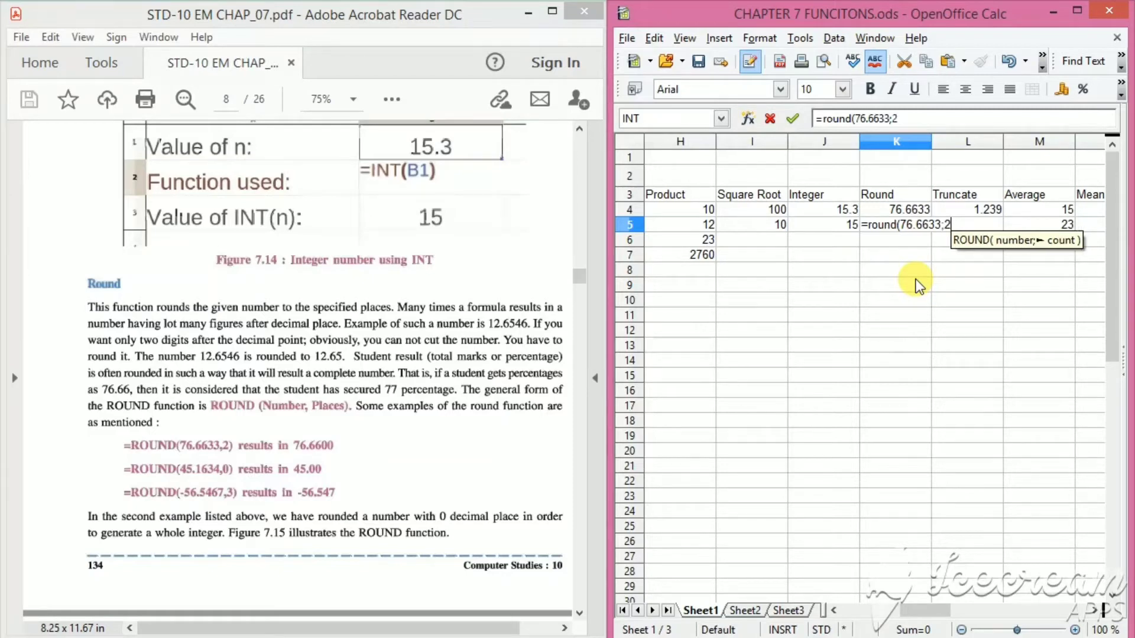
pyautogui.write(')')
pyautogui.press('Return')
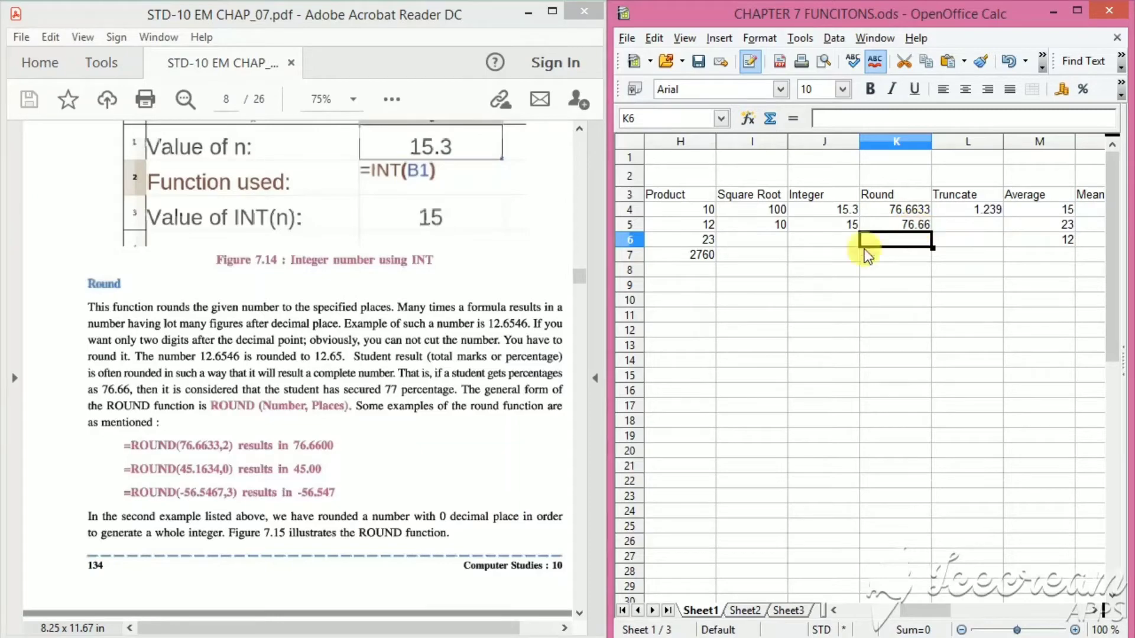
# Step: Consult the Truncate section of the PDF and enter the formula =trunc(L4;2) in cell L5 of the Calc sheet
pyautogui.click(185, 307)
pyautogui.scroll(-3, 185, 303)
pyautogui.scroll(-5, 185, 301)
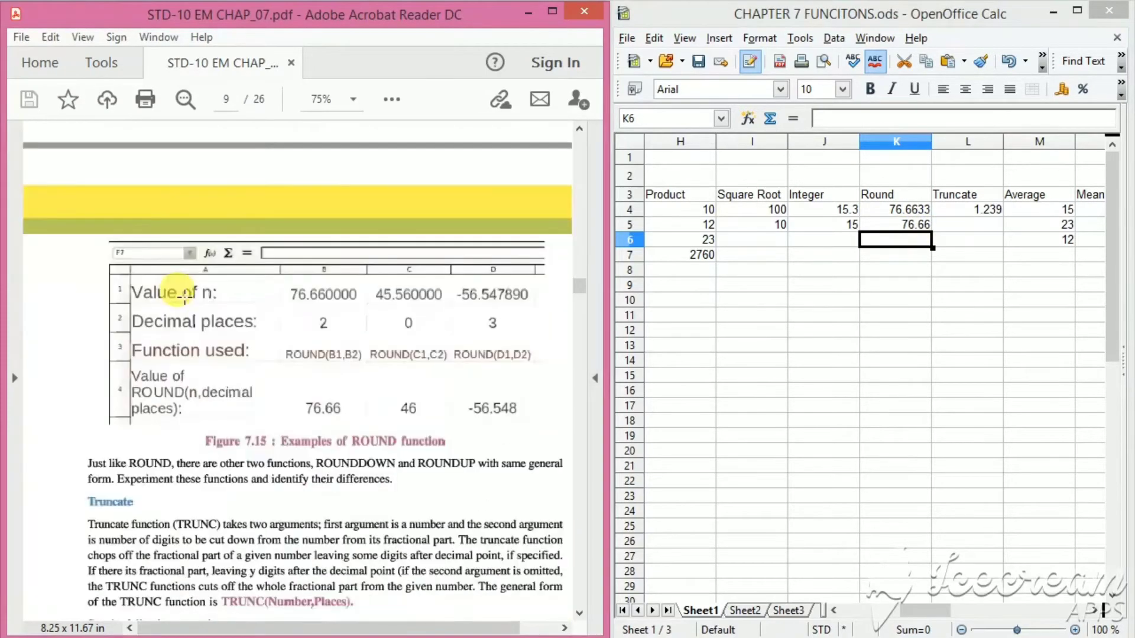
pyautogui.scroll(-5, 185, 296)
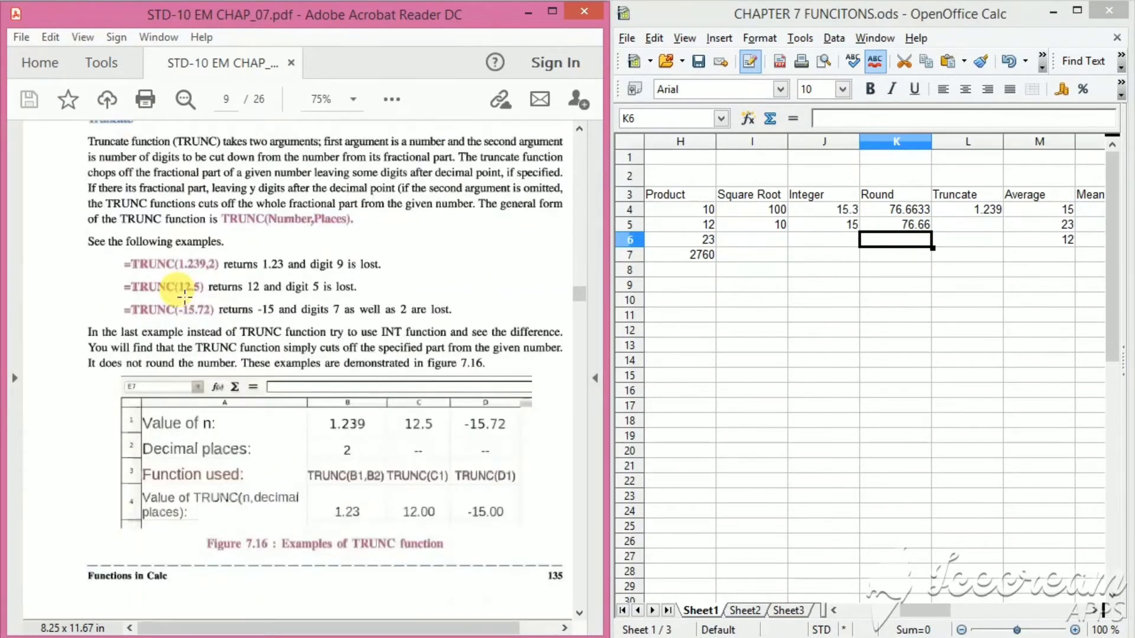
pyautogui.scroll(3, 185, 299)
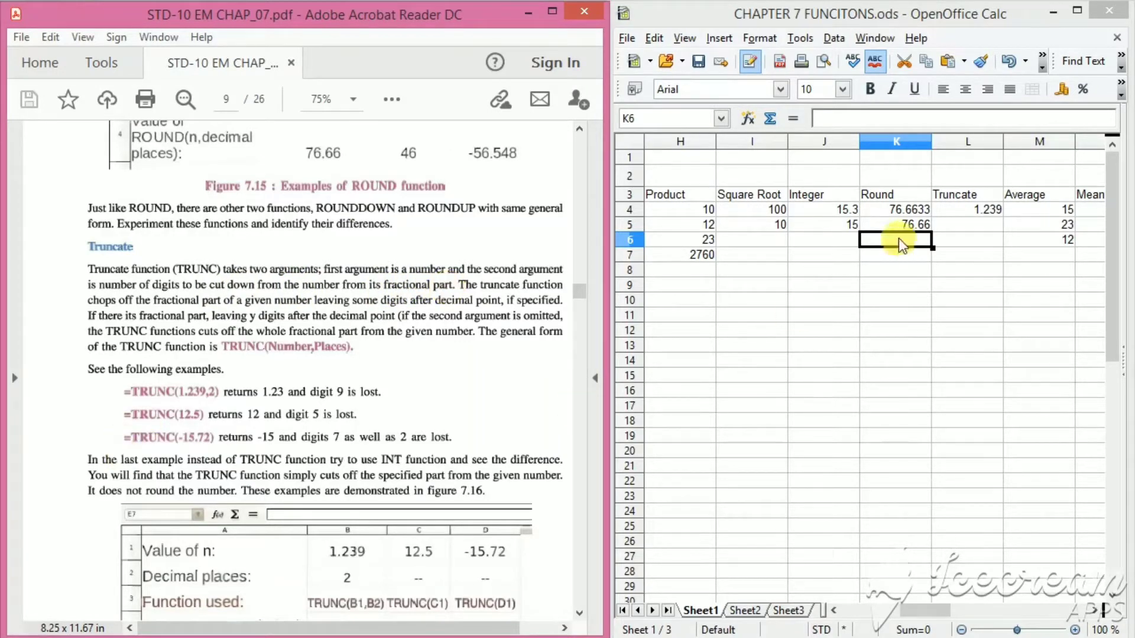
pyautogui.click(963, 203)
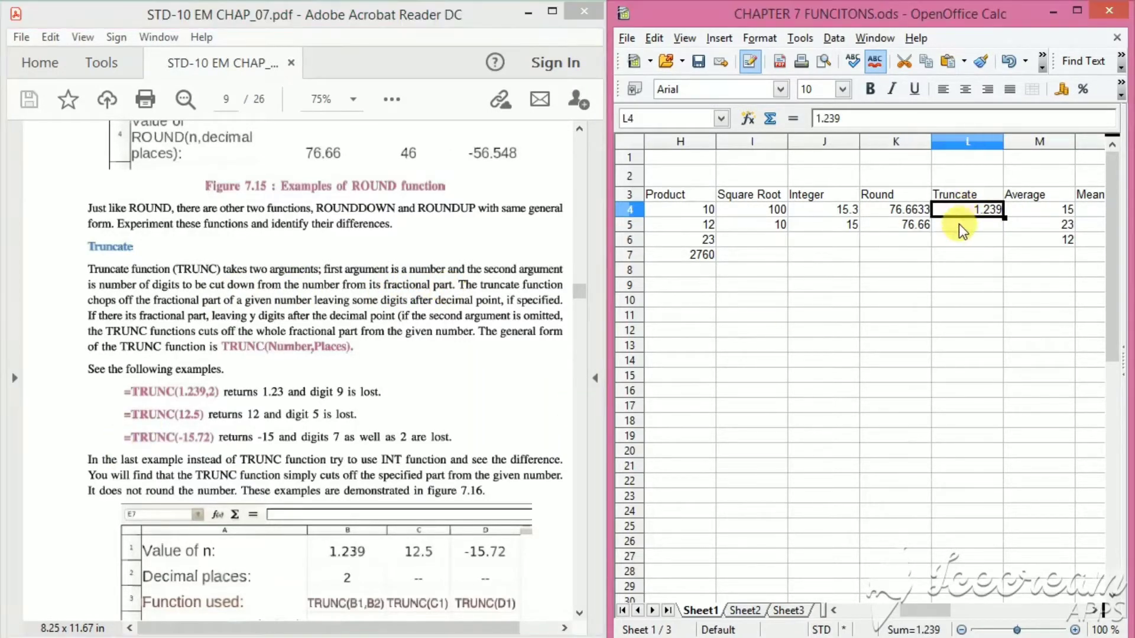
pyautogui.click(959, 225)
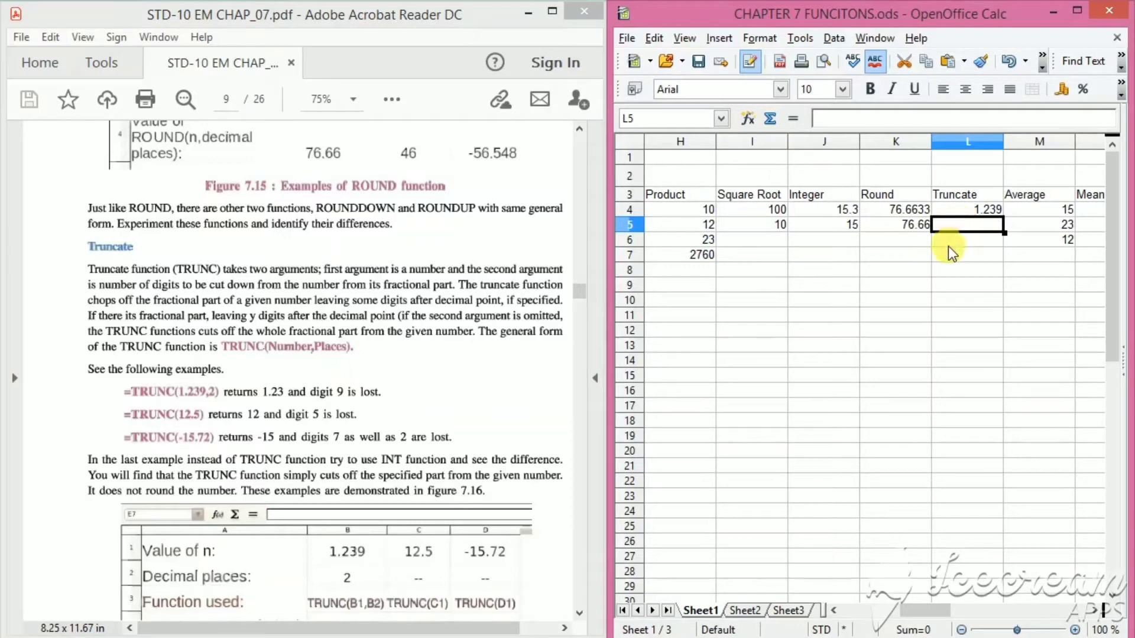
pyautogui.write('=t')
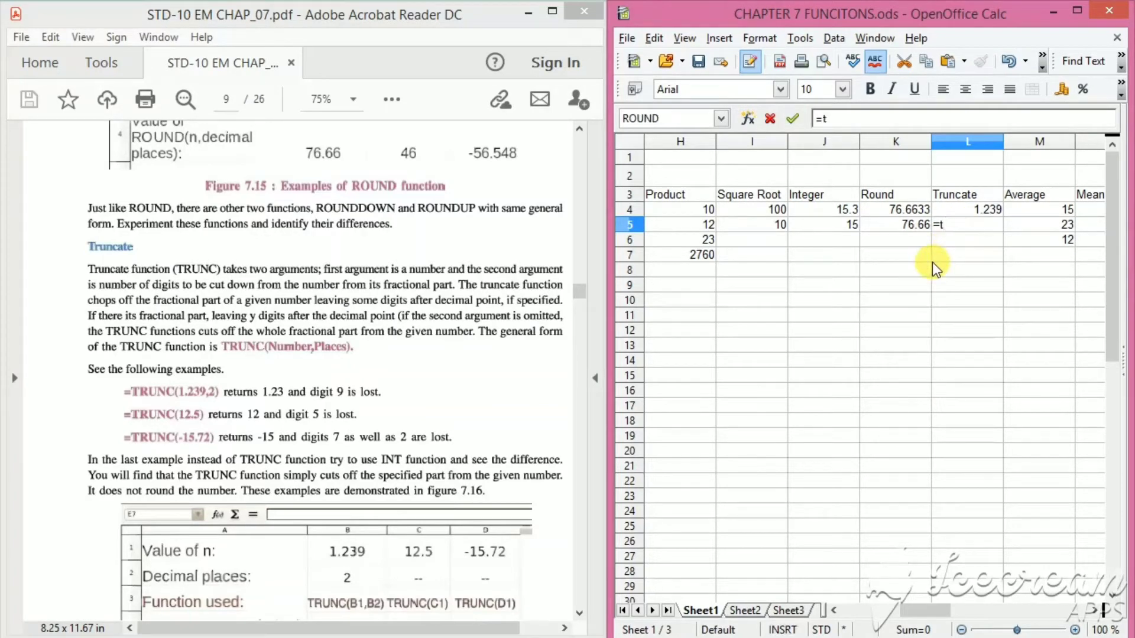
pyautogui.write('runc(')
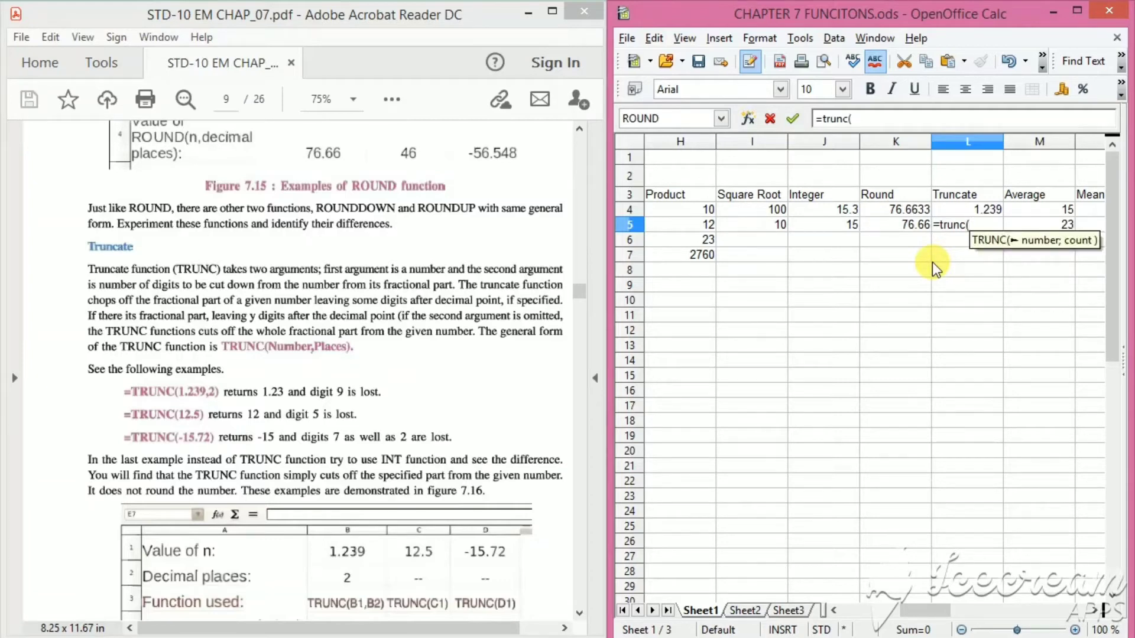
pyautogui.click(958, 211)
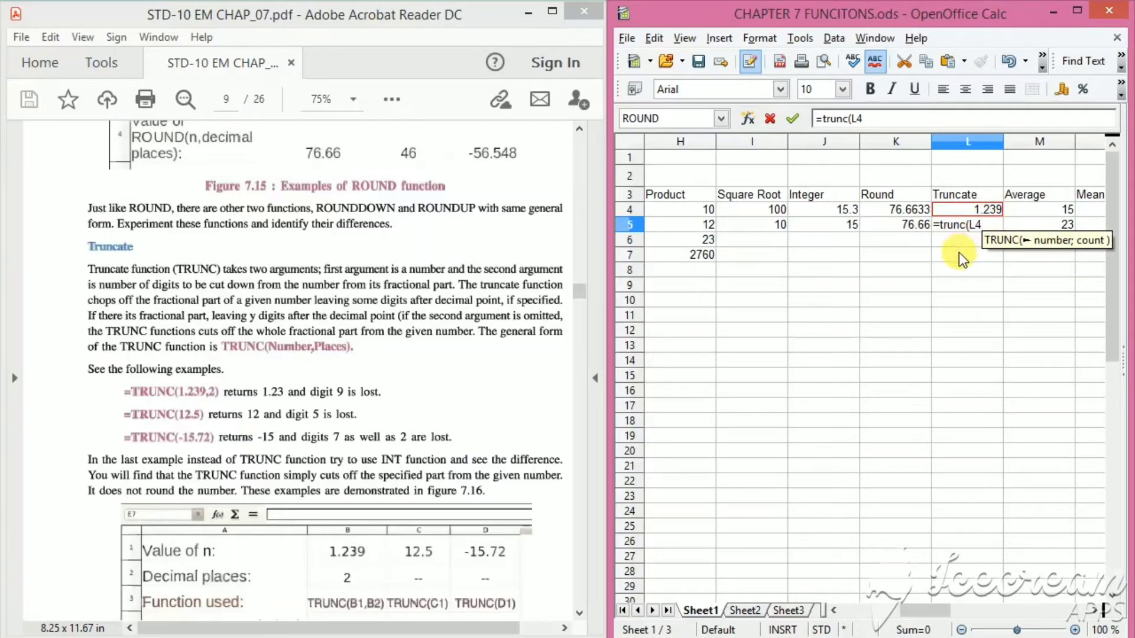
pyautogui.write(';')
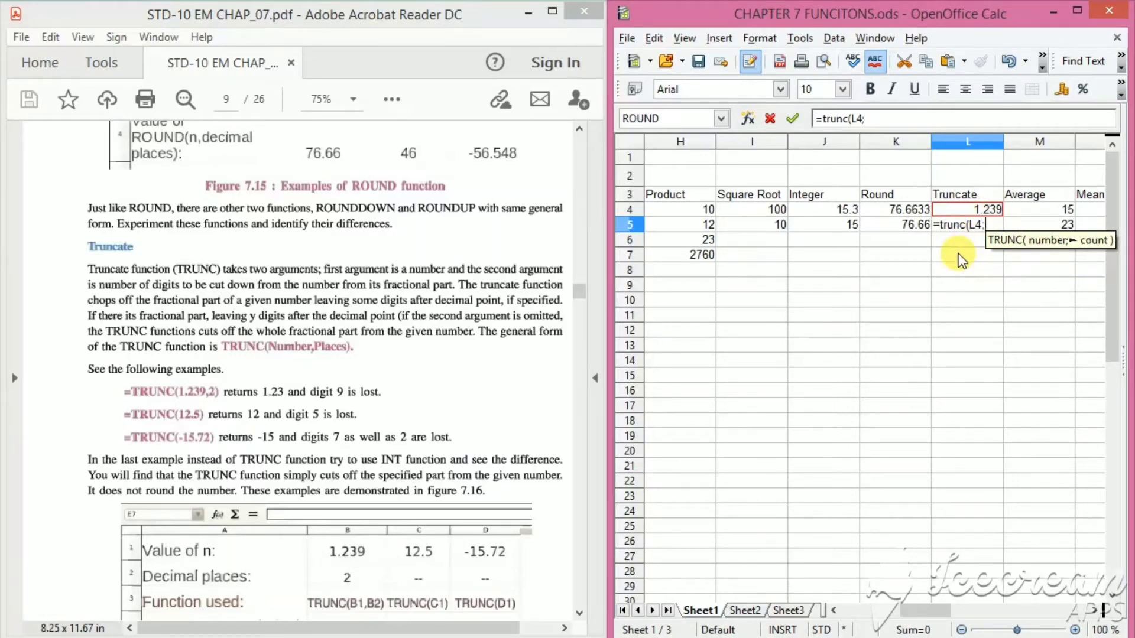
pyautogui.write('2')
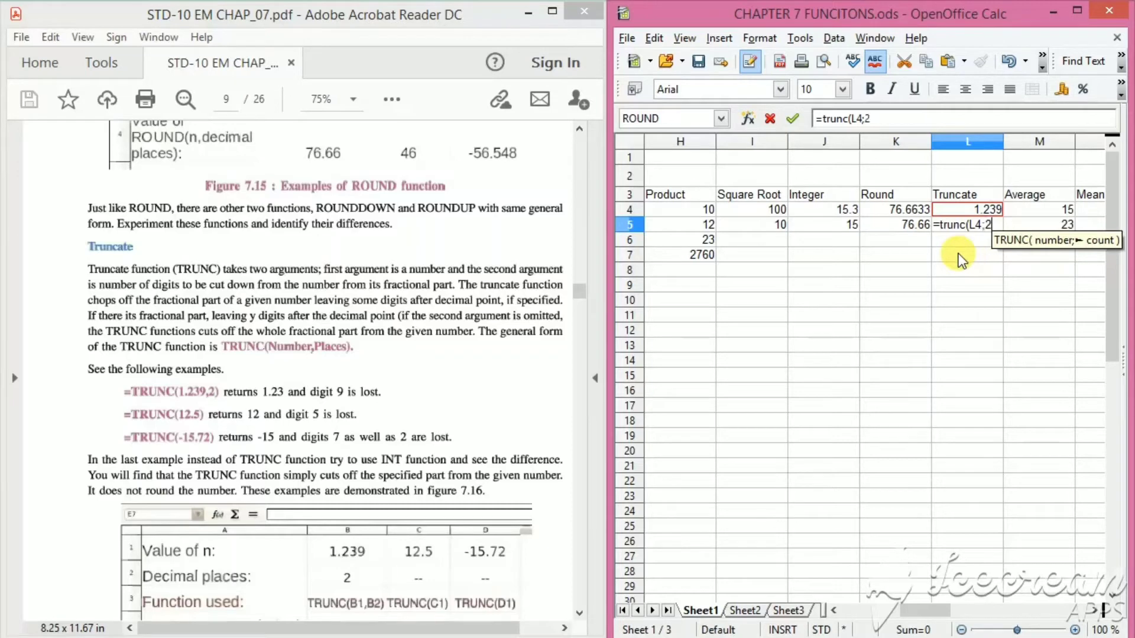
pyautogui.write(')')
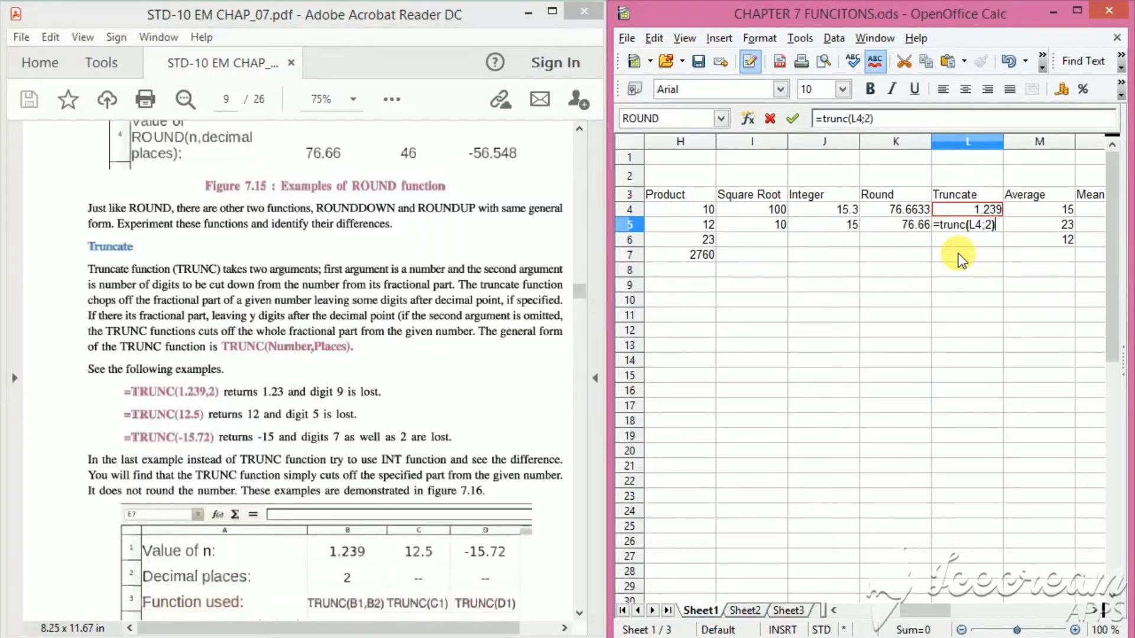
pyautogui.press('Return')
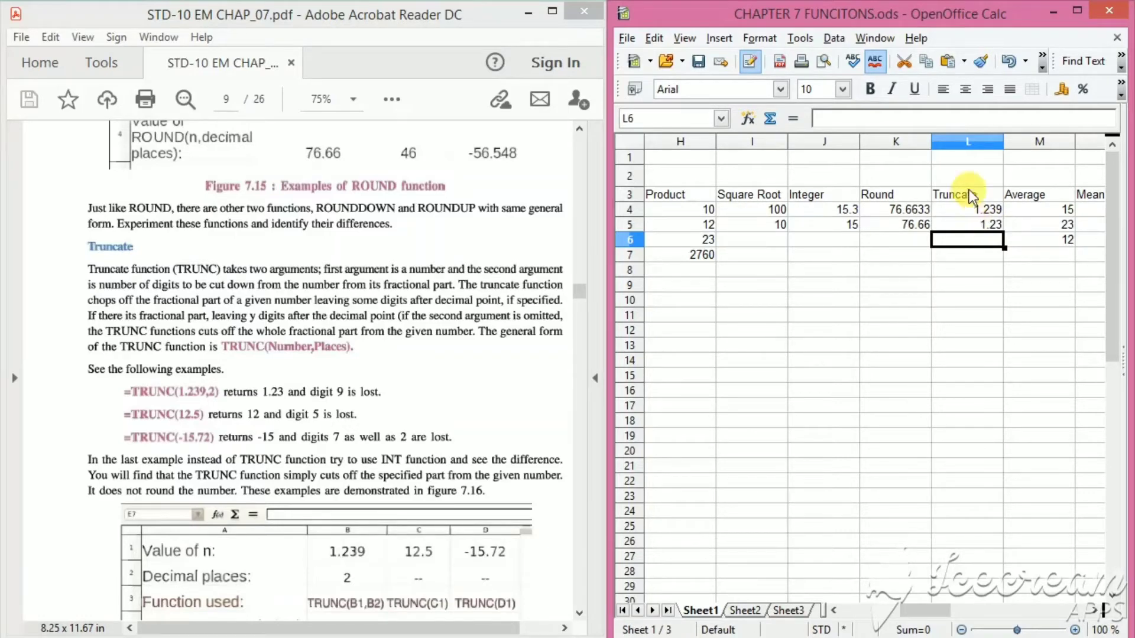
# Step: Consult the Average section of the PDF and enter the formula =average(M4:M6) in cell M7 of the Calc sheet
pyautogui.scroll(-5, 202, 347)
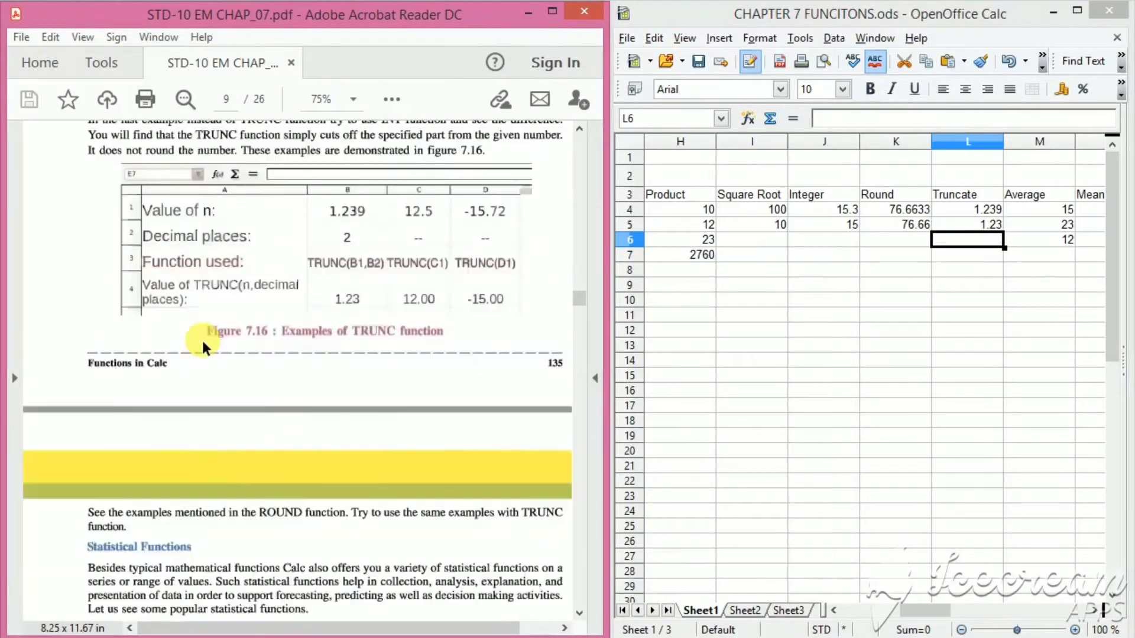
pyautogui.scroll(-6, 203, 347)
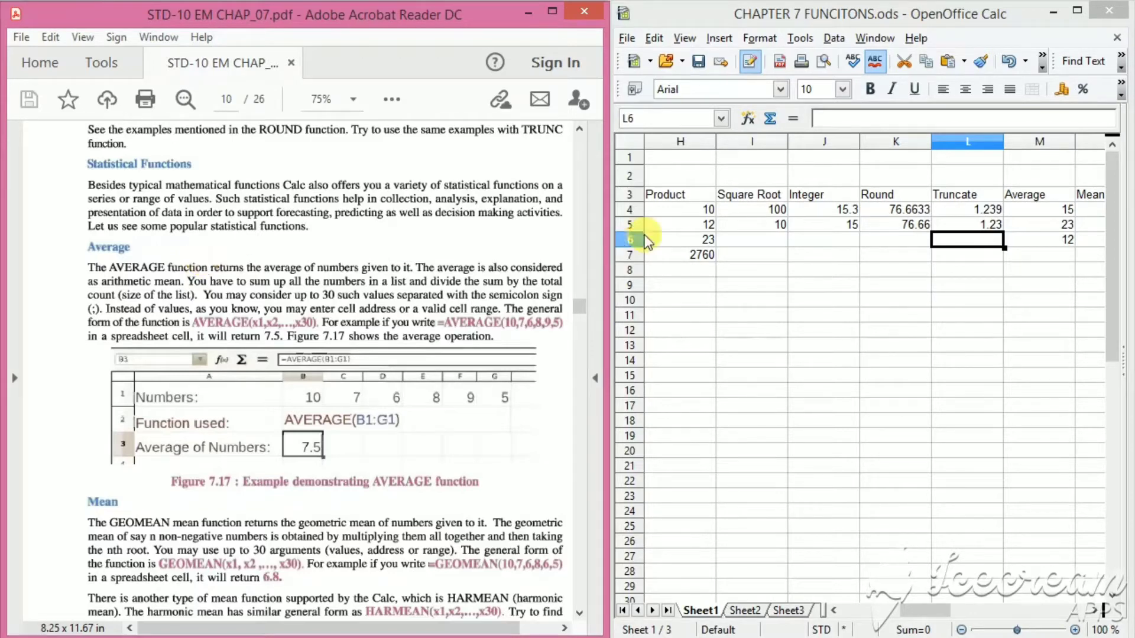
pyautogui.click(1036, 250)
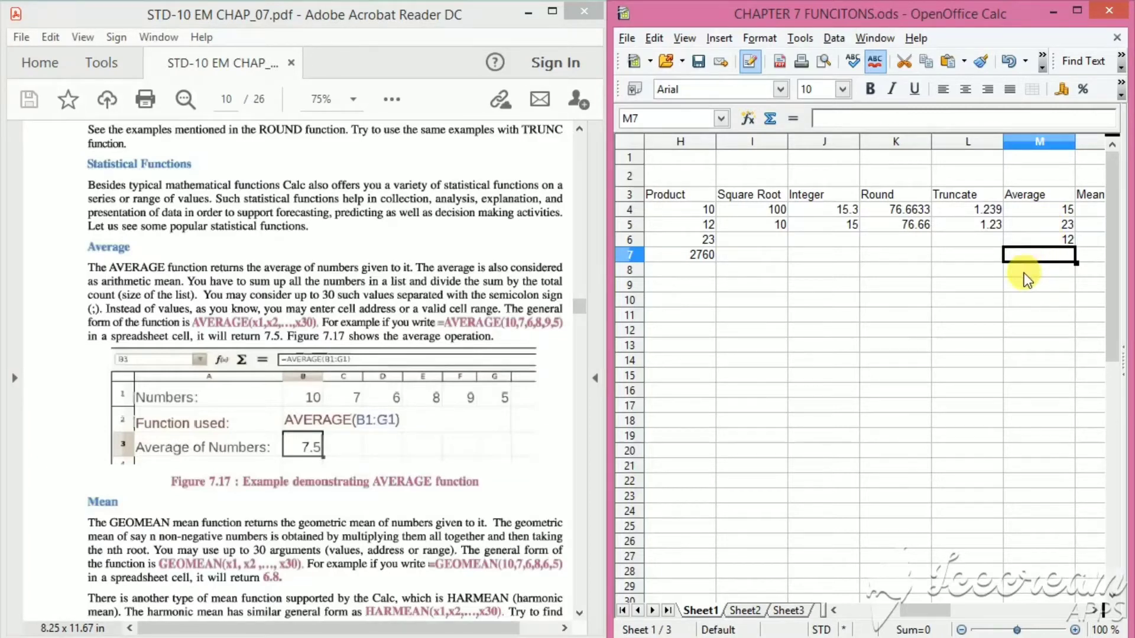
pyautogui.write('=')
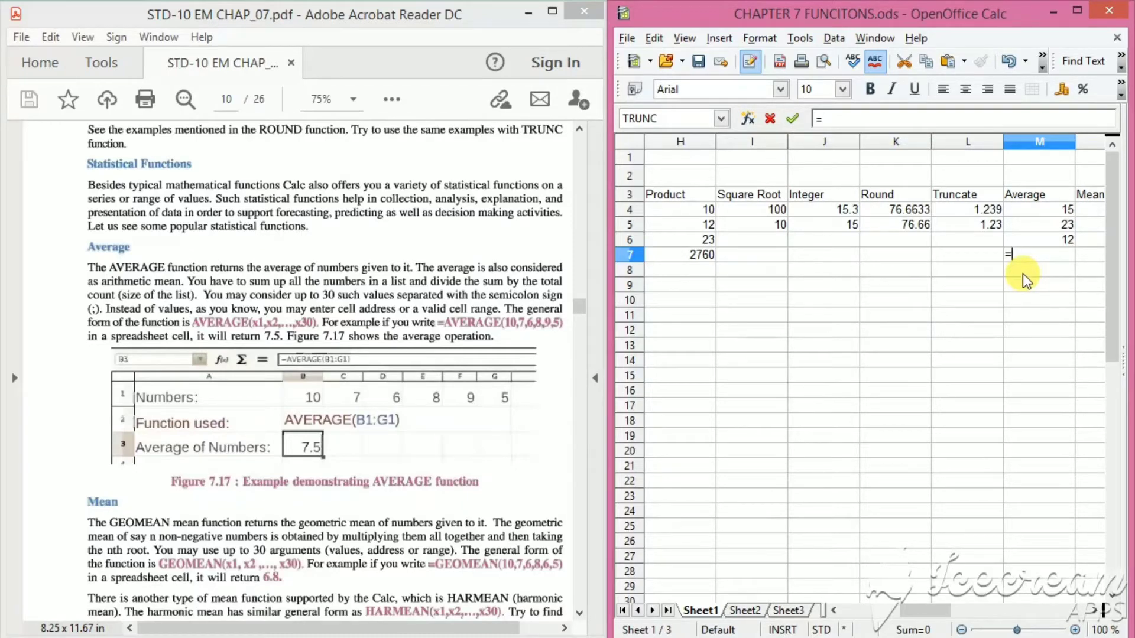
pyautogui.write('average(')
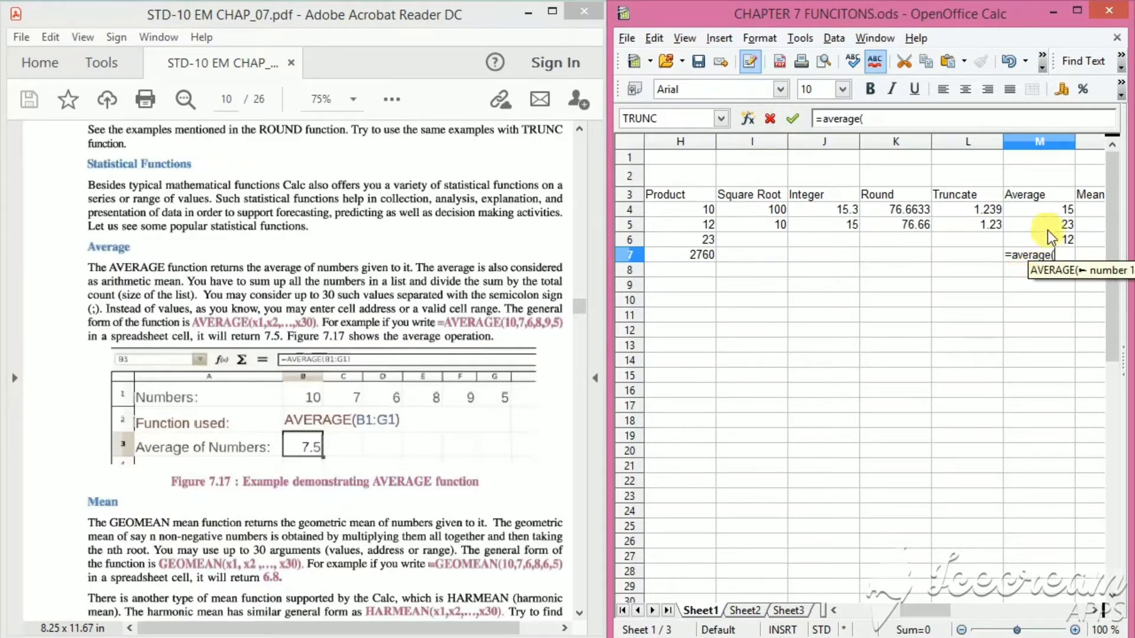
pyautogui.moveTo(1048, 208); pyautogui.dragTo(1048, 242)
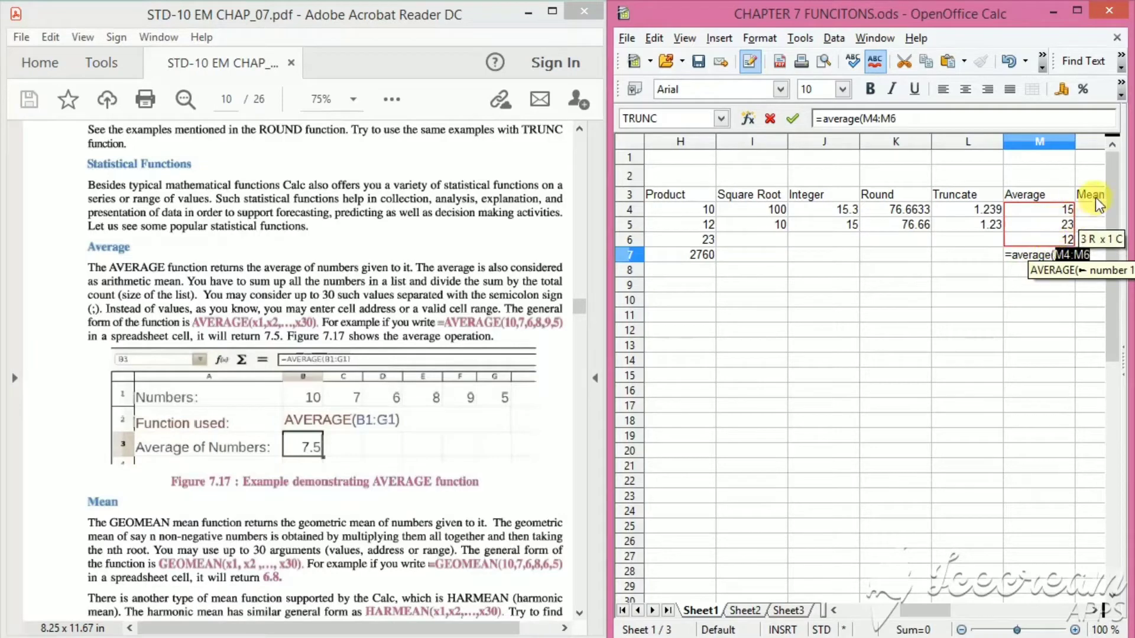
pyautogui.write(')')
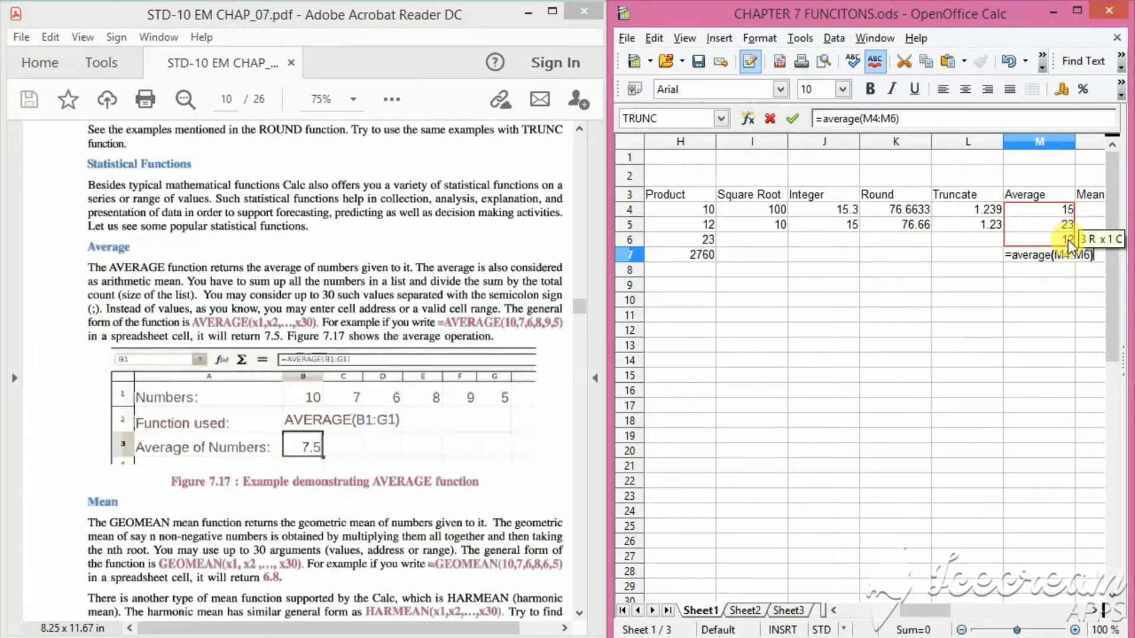
pyautogui.press('Return')
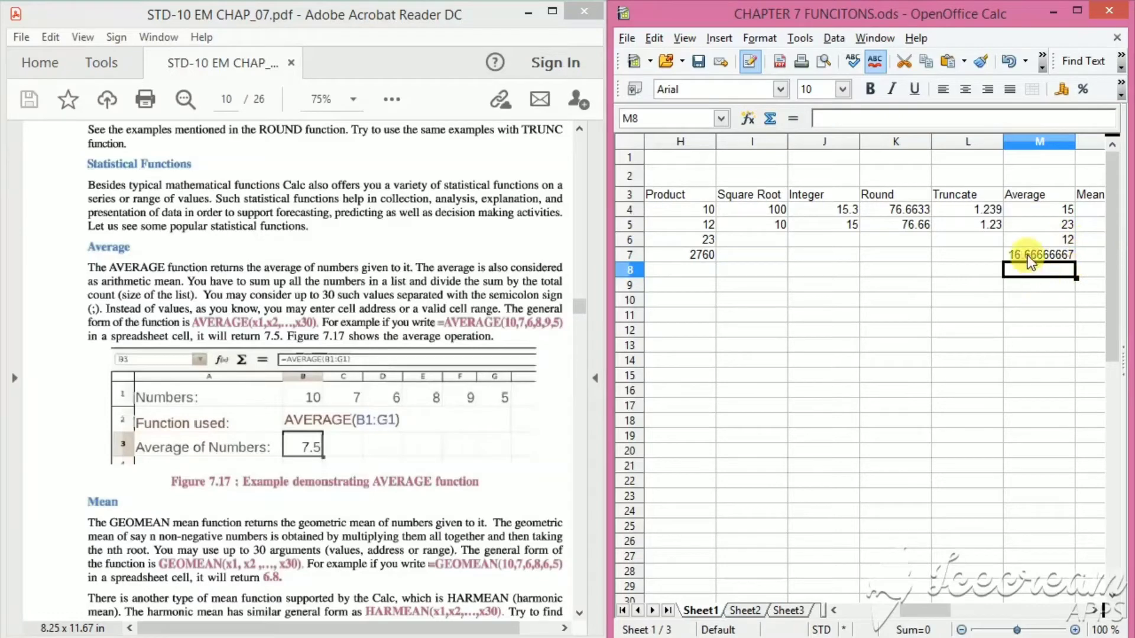
# Step: Consult the Mean section of the PDF and enter the formula =geomean(N4:N6) in cell N7 of the Calc sheet
pyautogui.click(1094, 610)
pyautogui.click(1094, 610)
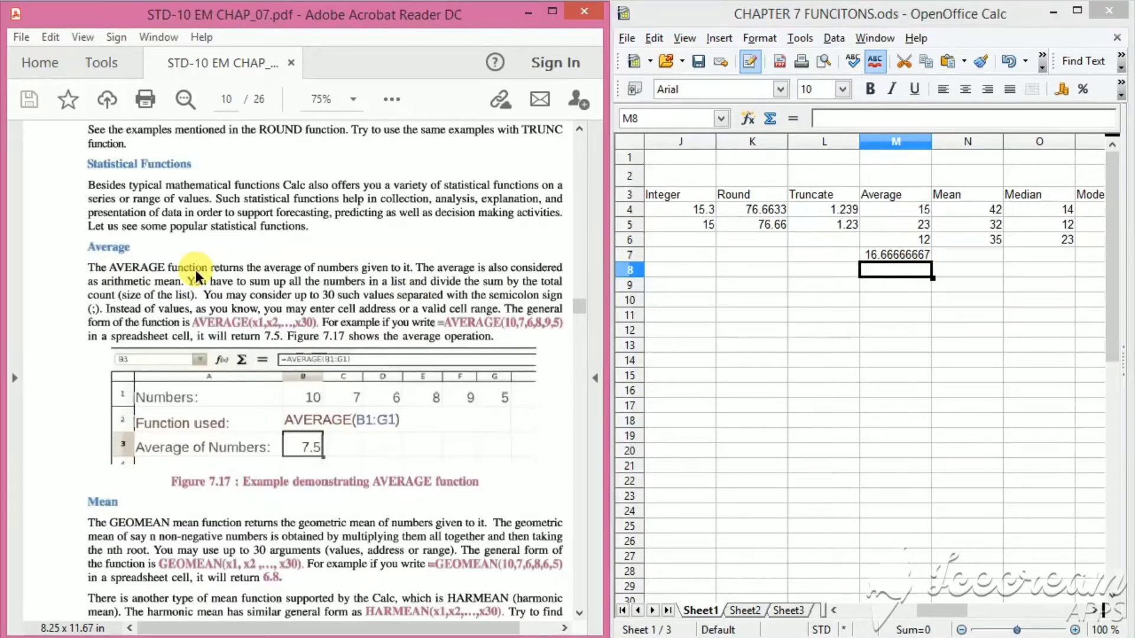
pyautogui.scroll(-3, 195, 270)
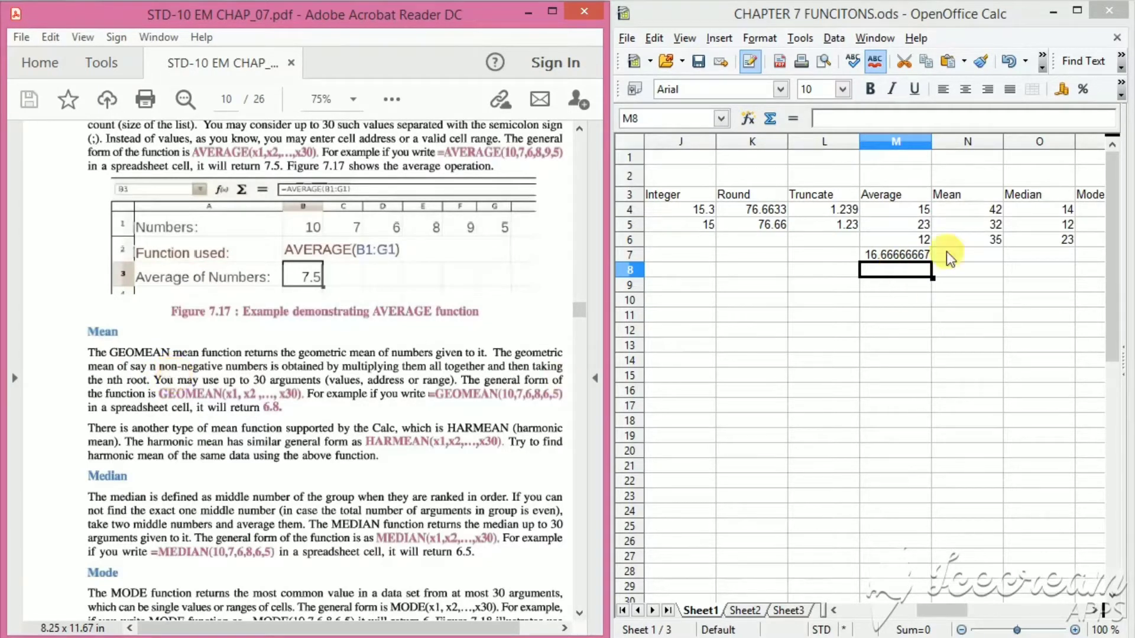
pyautogui.click(973, 250)
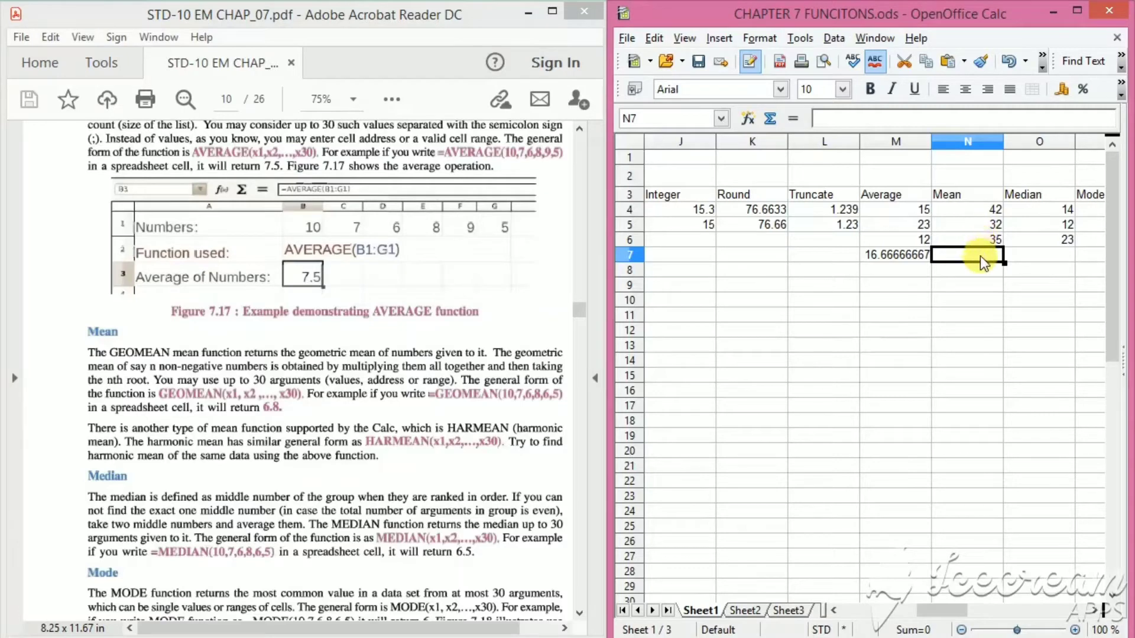
pyautogui.write('=')
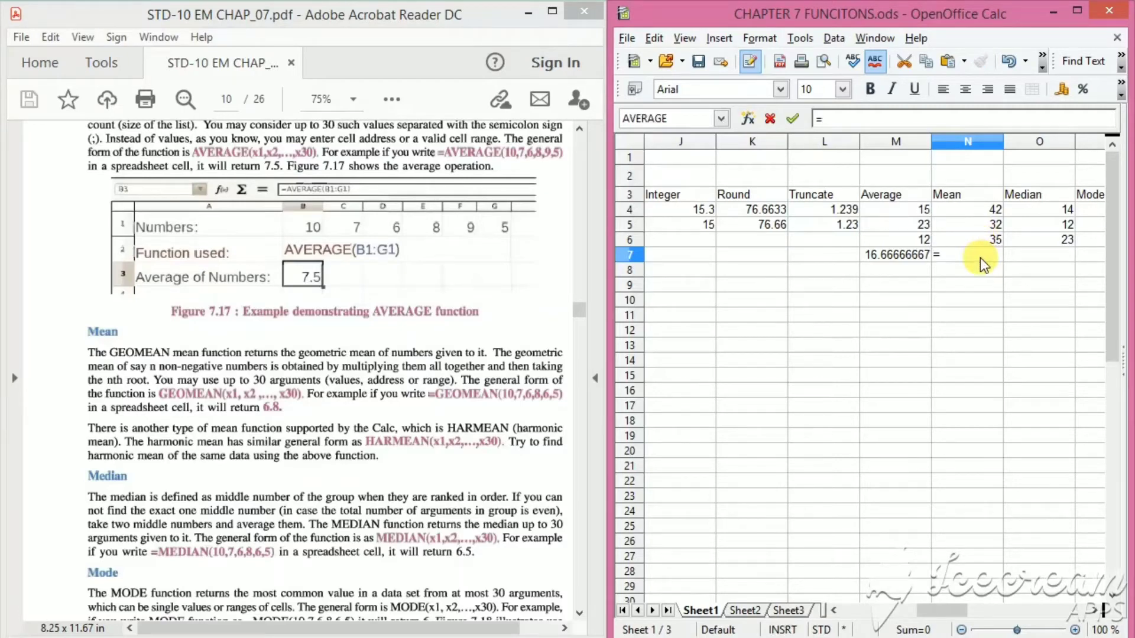
pyautogui.write('geome')
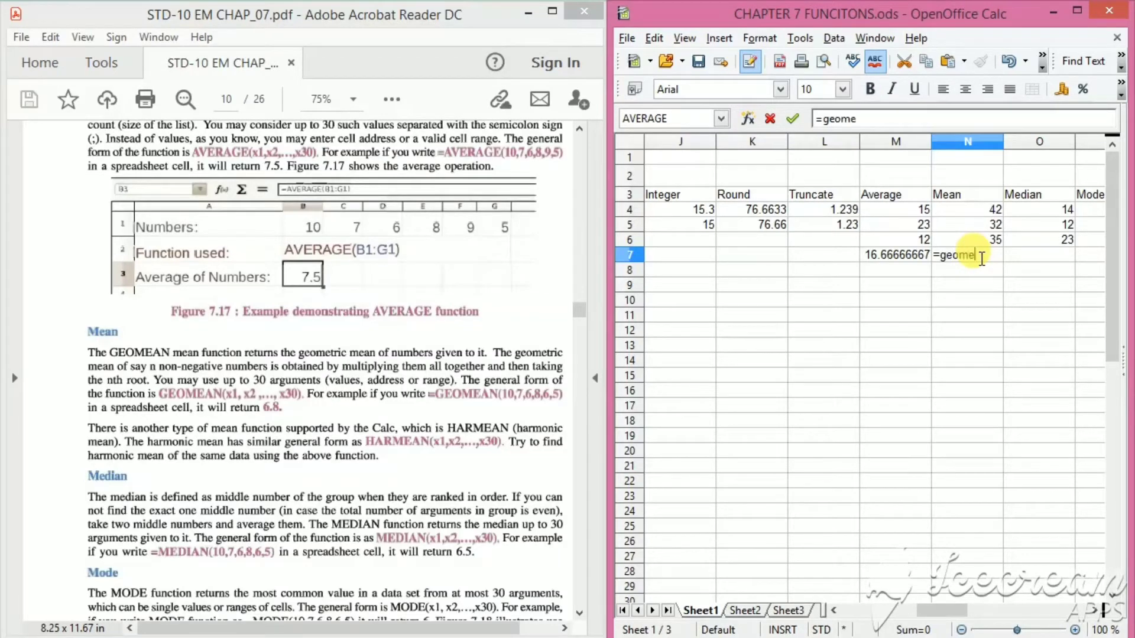
pyautogui.write('an(')
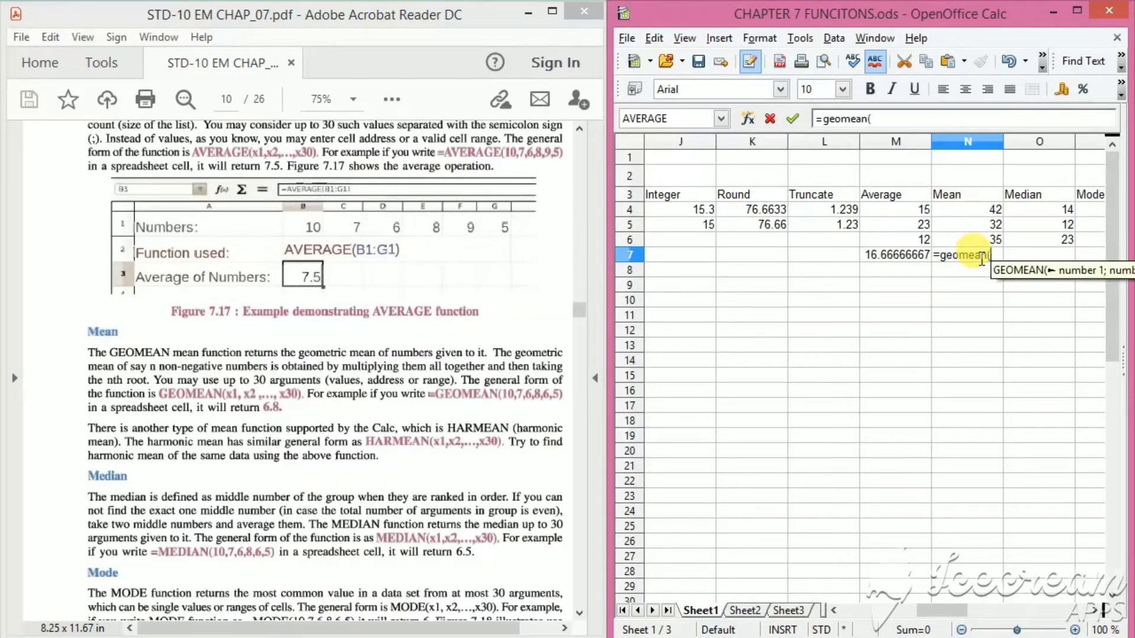
pyautogui.moveTo(958, 212); pyautogui.dragTo(949, 247)
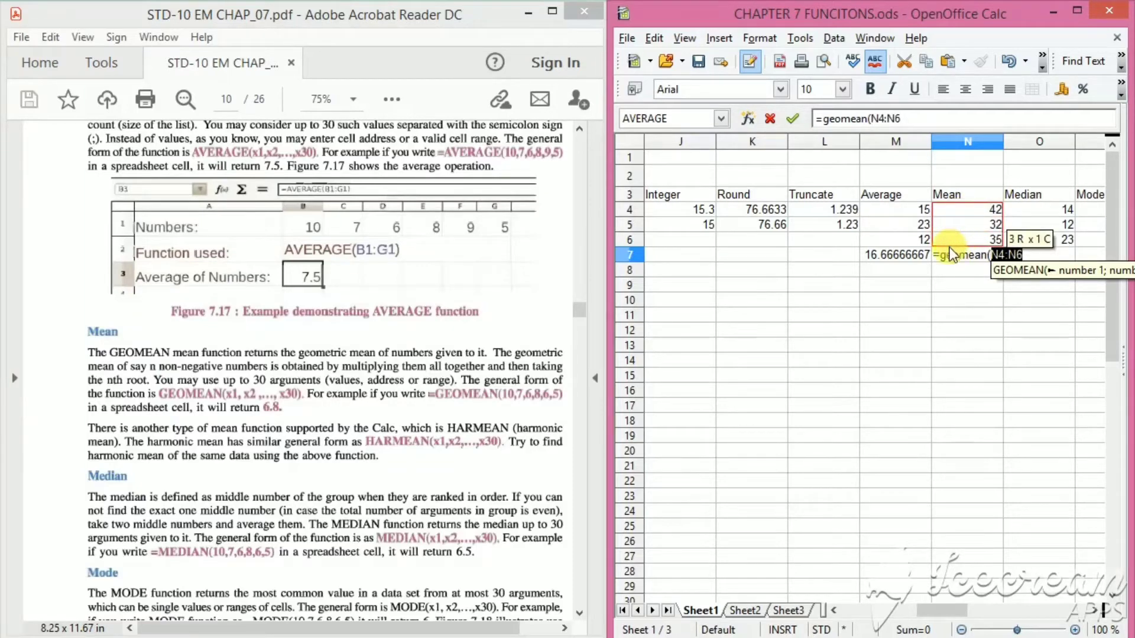
pyautogui.write(')')
pyautogui.press('Return')
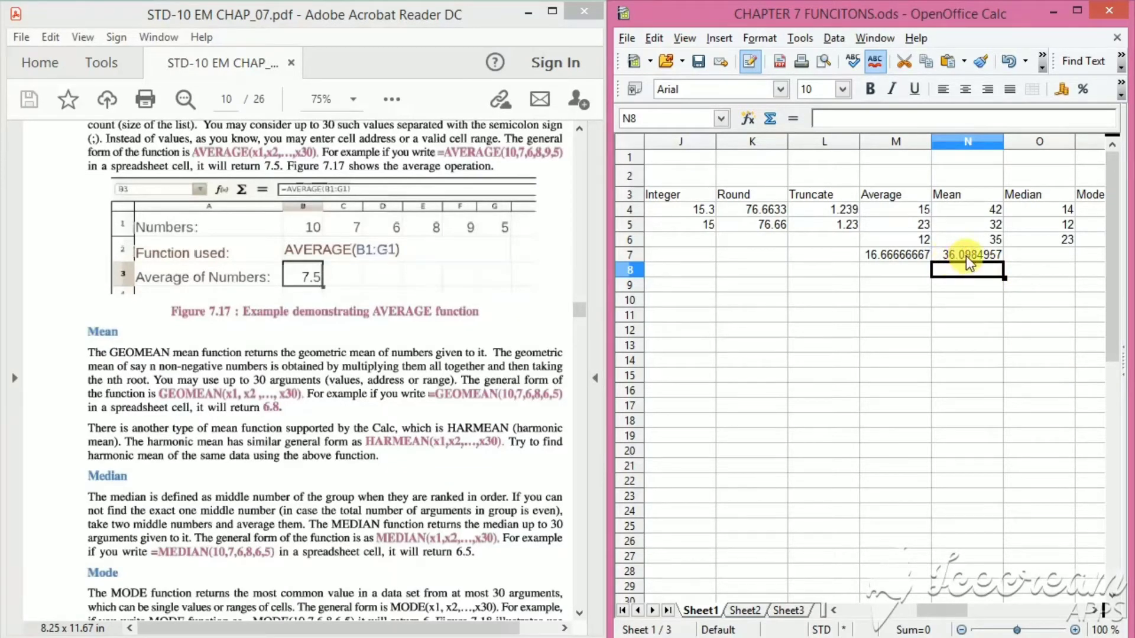
# Step: Consult the Median section of the PDF and enter the formula =Median(O4:O6) in cell O7 of the Calc sheet
pyautogui.click(1047, 260)
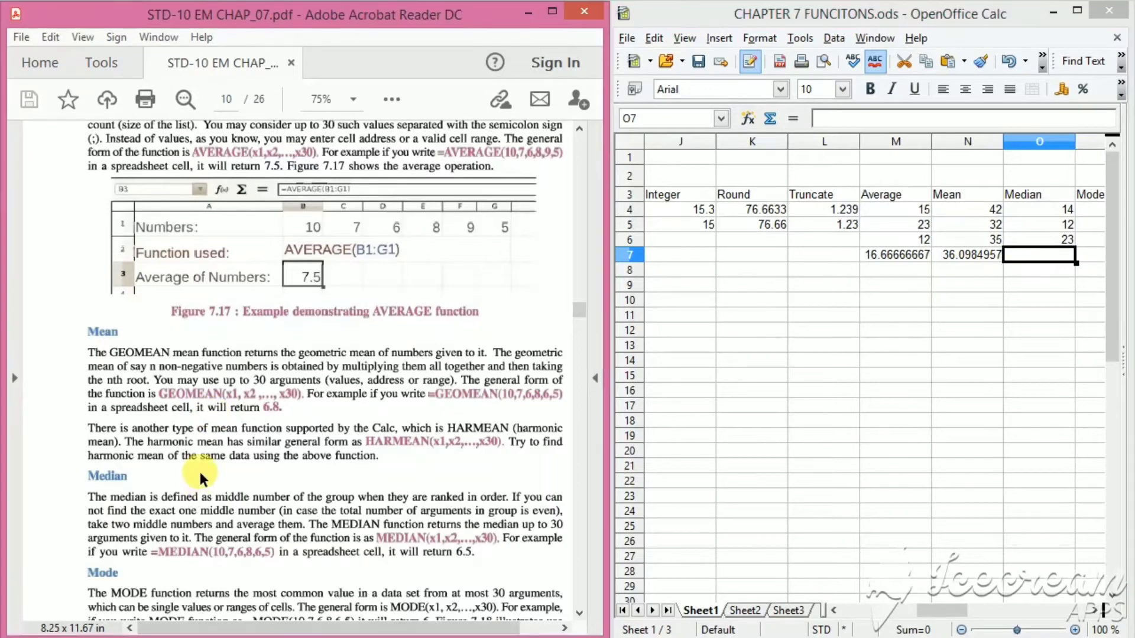
pyautogui.scroll(-3, 201, 478)
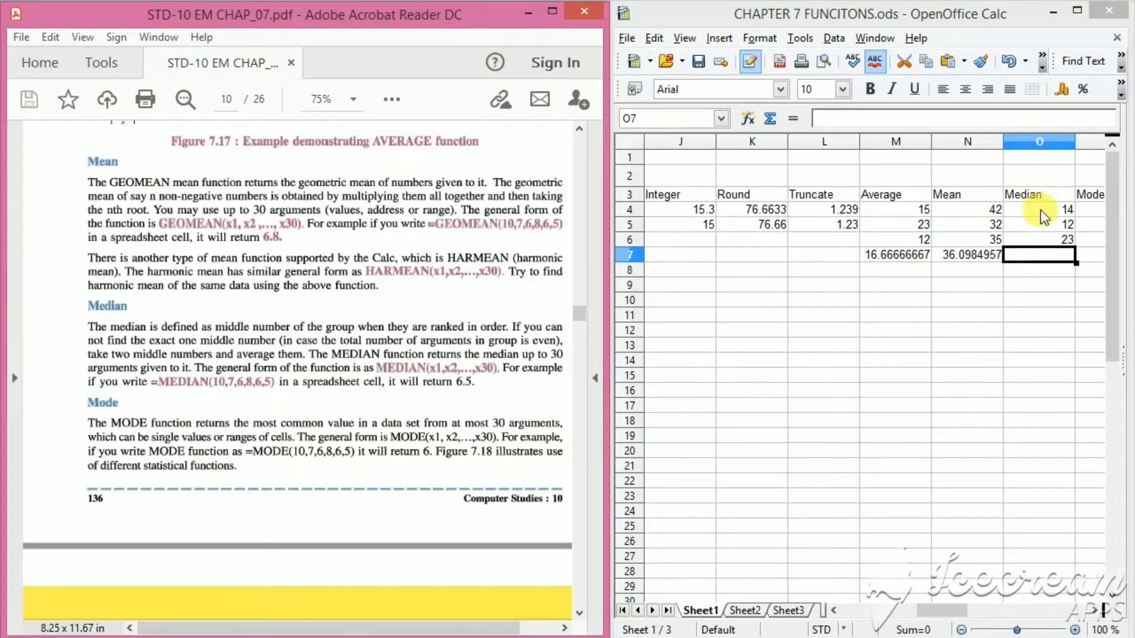
pyautogui.click(1041, 259)
pyautogui.write('=')
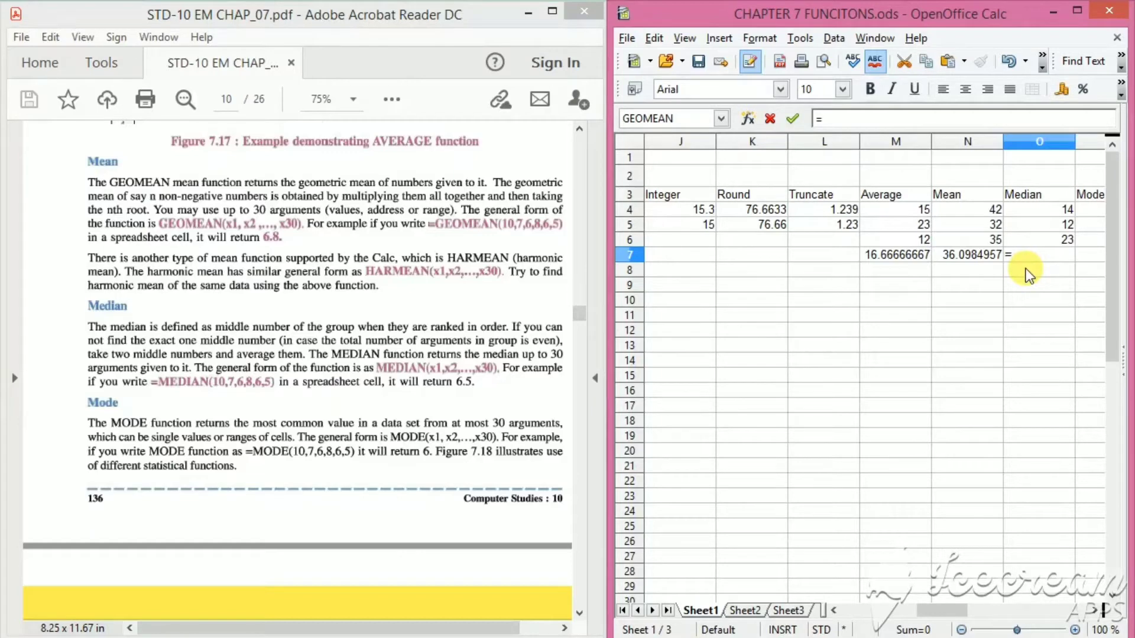
pyautogui.write('Median(')
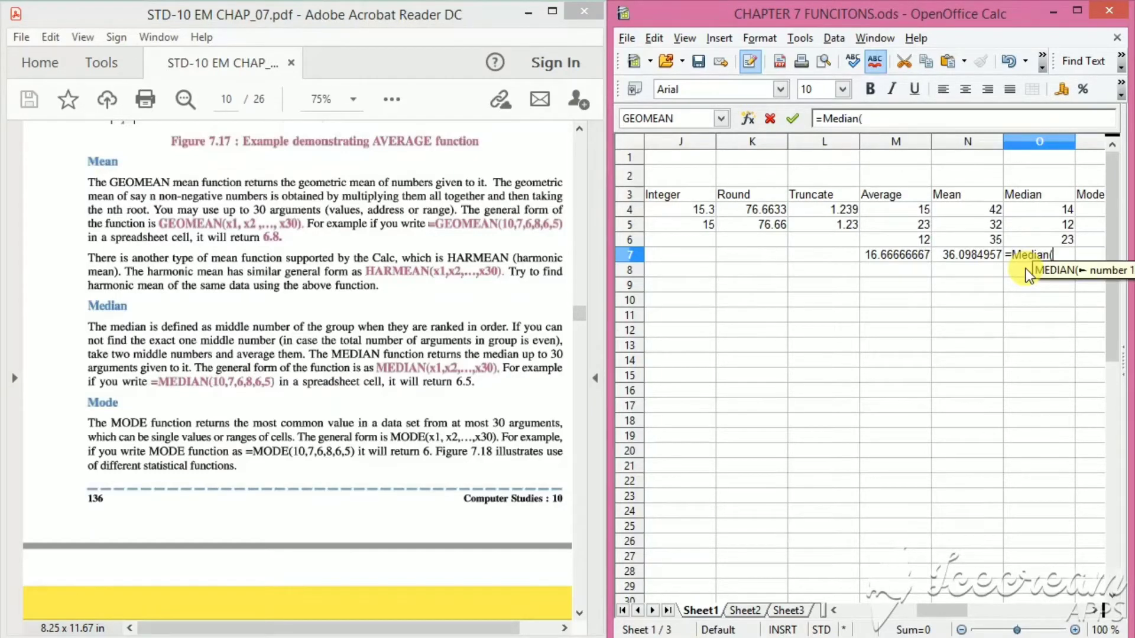
pyautogui.moveTo(1044, 211); pyautogui.dragTo(1043, 245)
pyautogui.write(')')
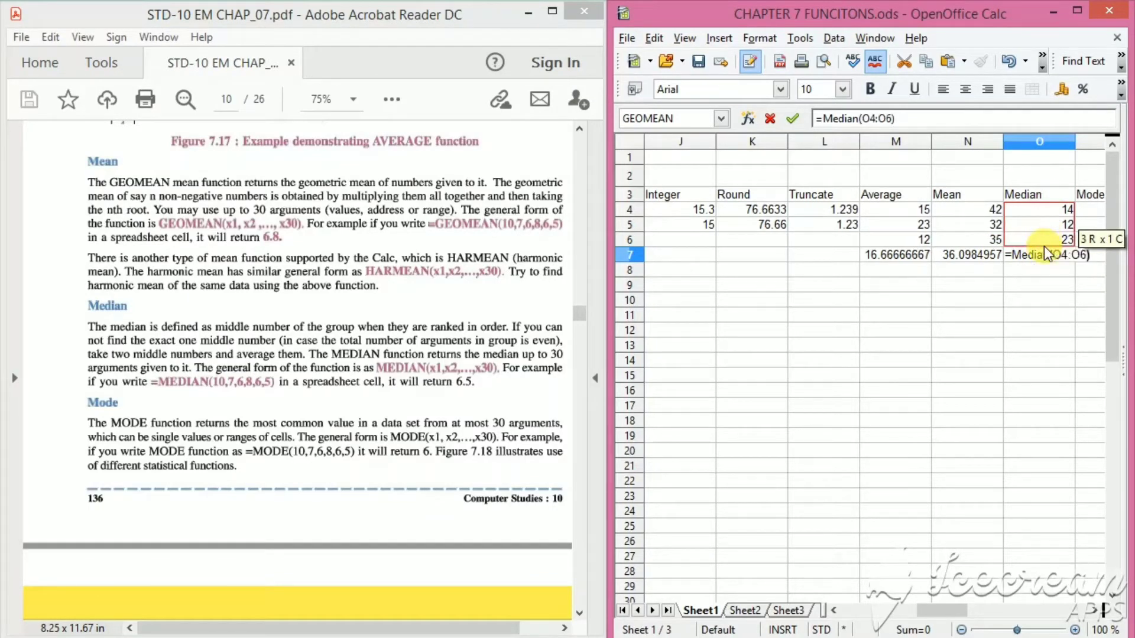
pyautogui.press('Return')
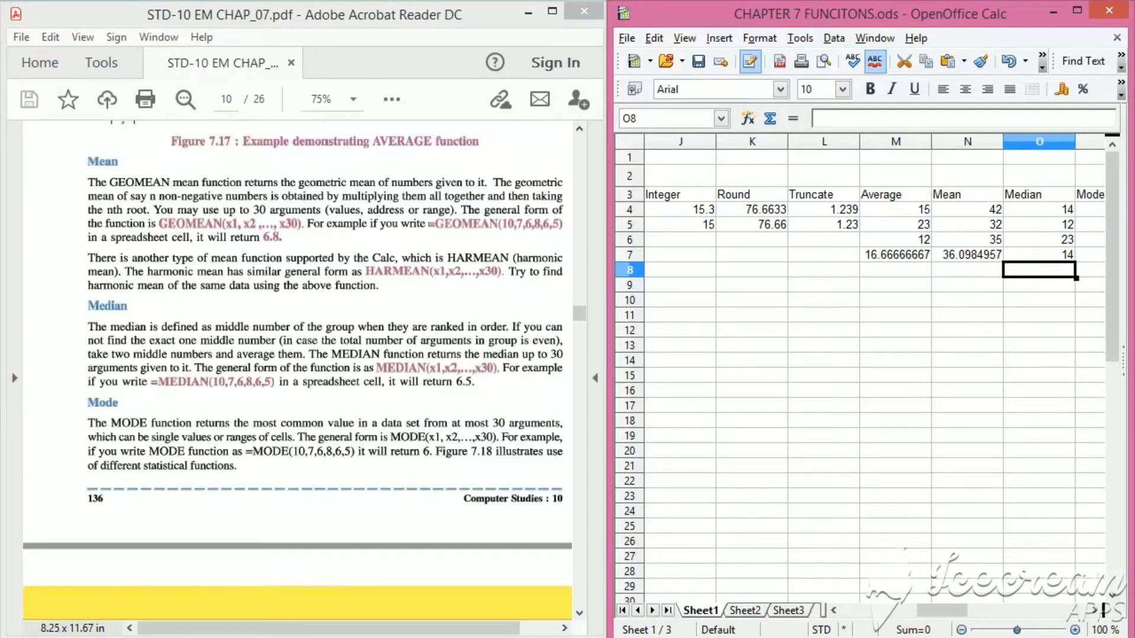
# Step: Consult the Mode section of the PDF and enter the formula =mode(P4:P6) in cell P7 of the Calc sheet
pyautogui.click(1093, 610)
pyautogui.click(1094, 611)
pyautogui.click(1094, 610)
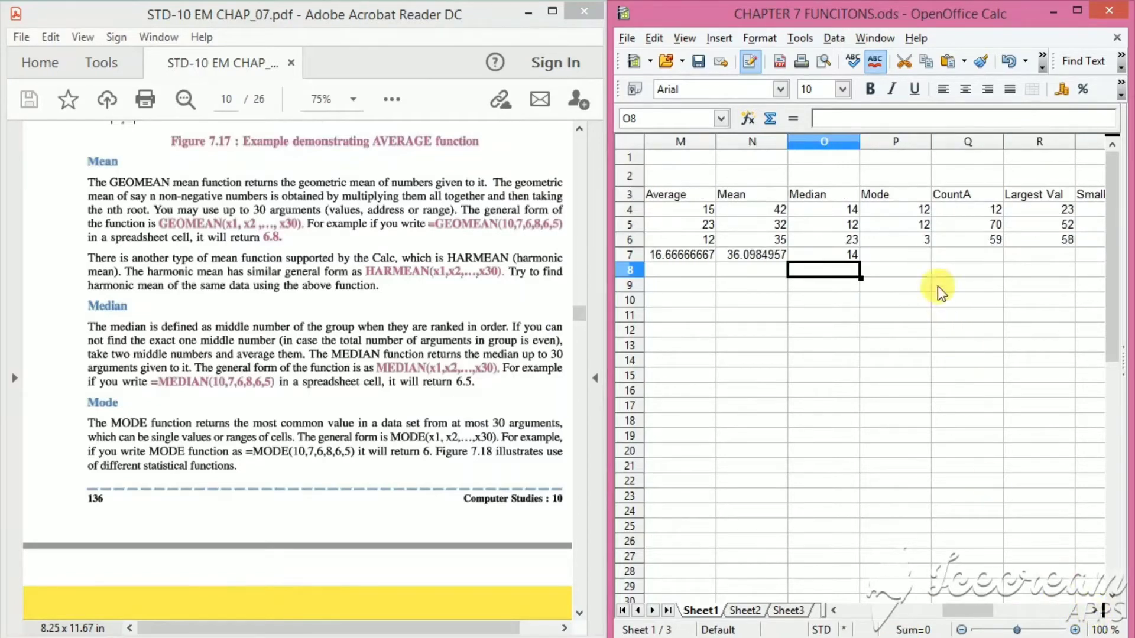
pyautogui.click(237, 340)
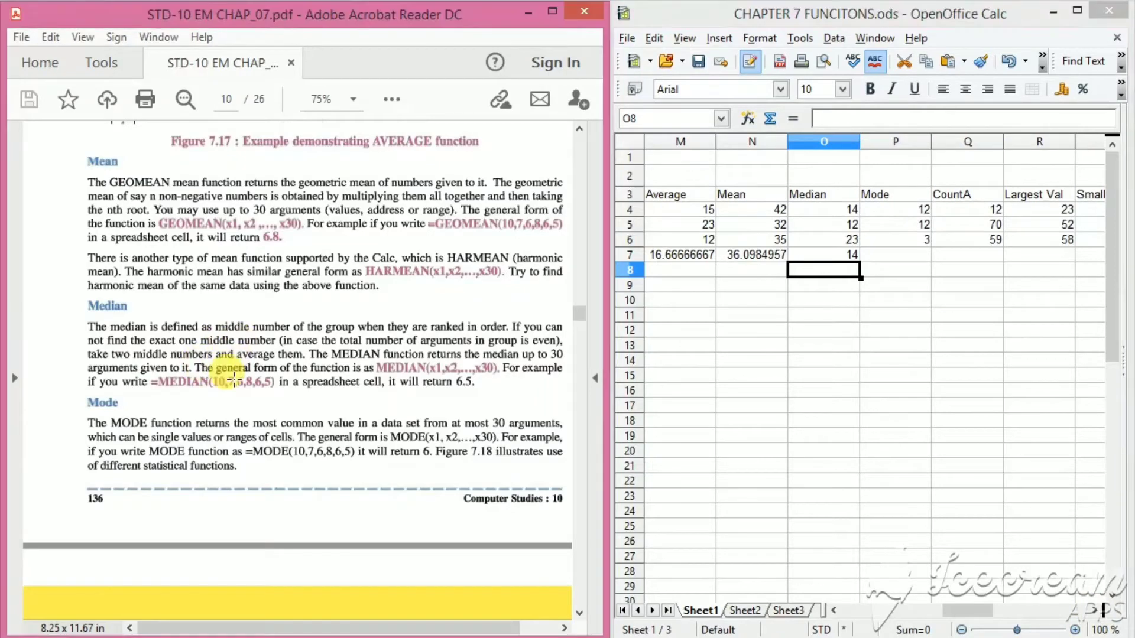
pyautogui.click(898, 255)
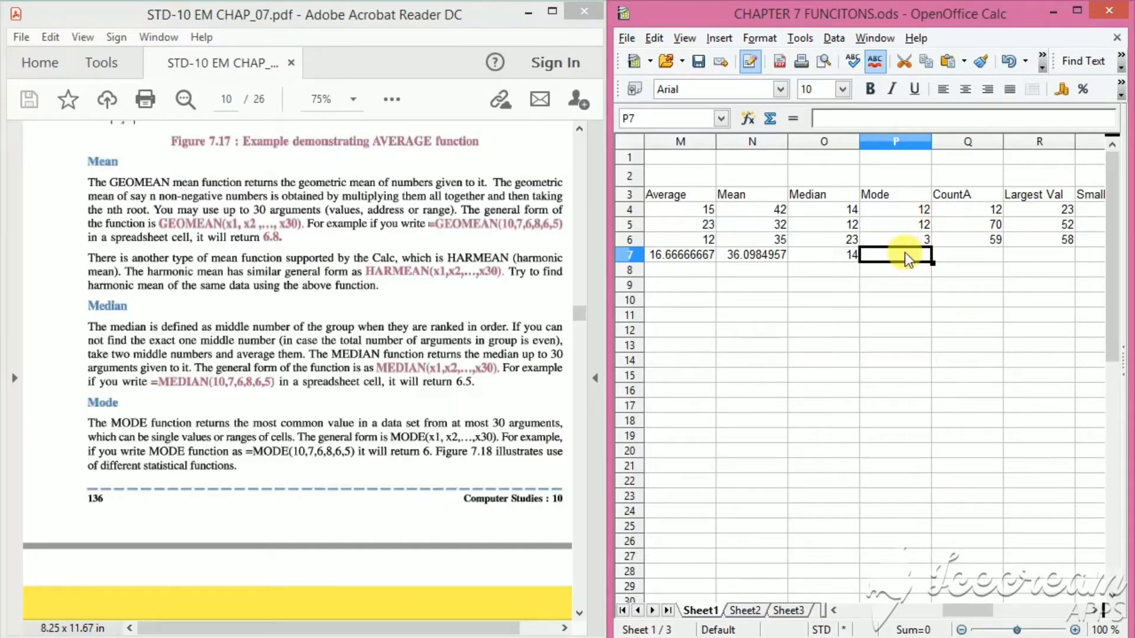
pyautogui.write('=')
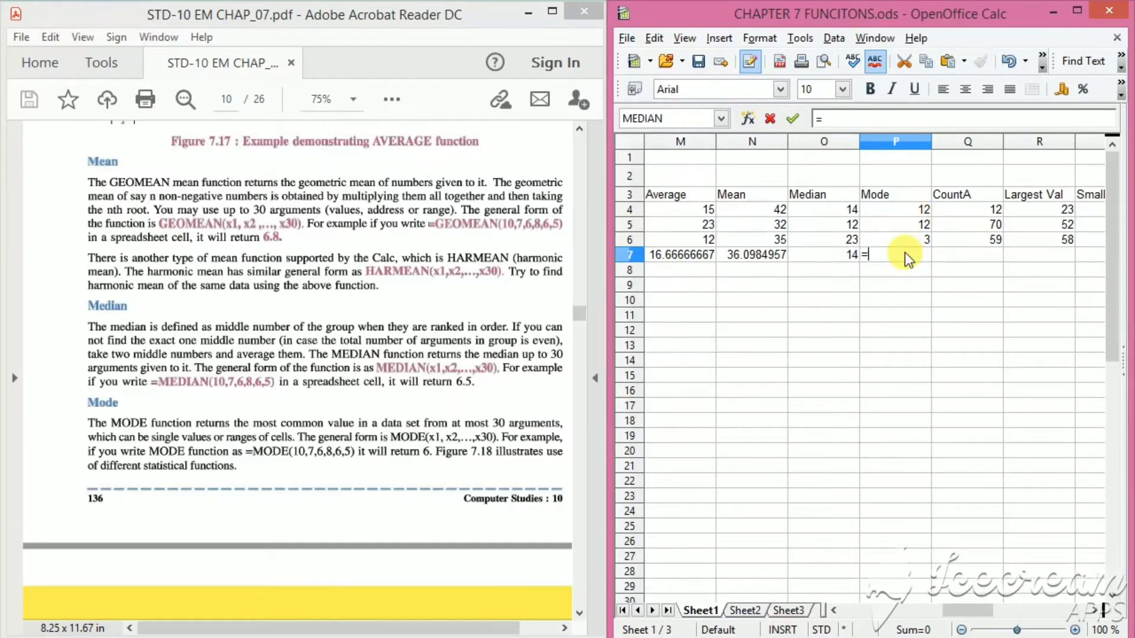
pyautogui.write('mode(')
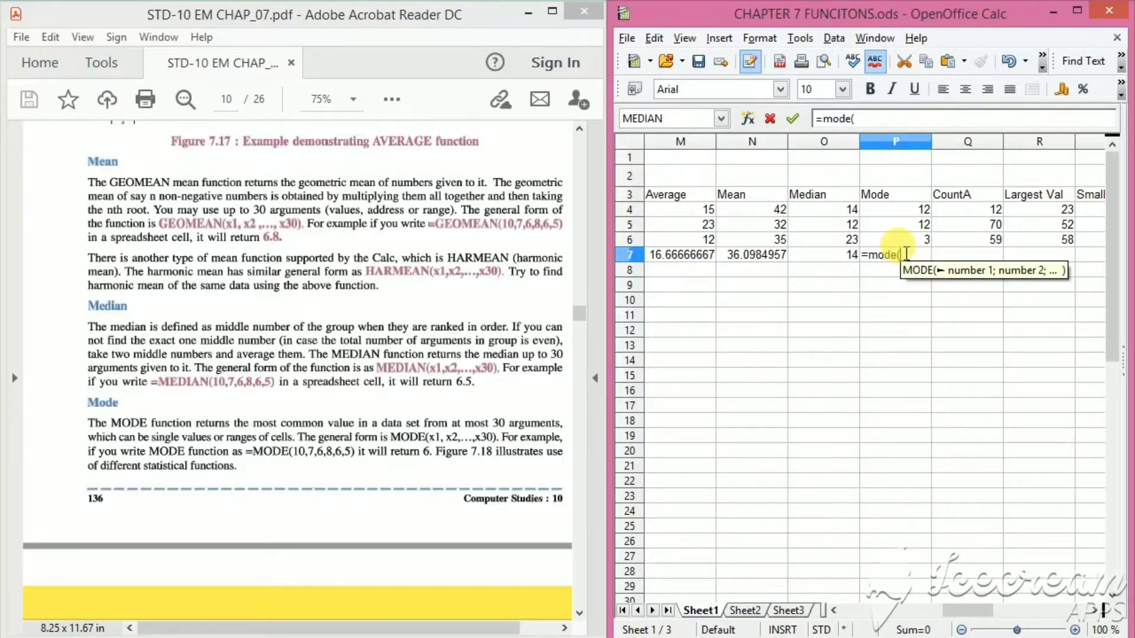
pyautogui.moveTo(877, 211); pyautogui.dragTo(881, 236)
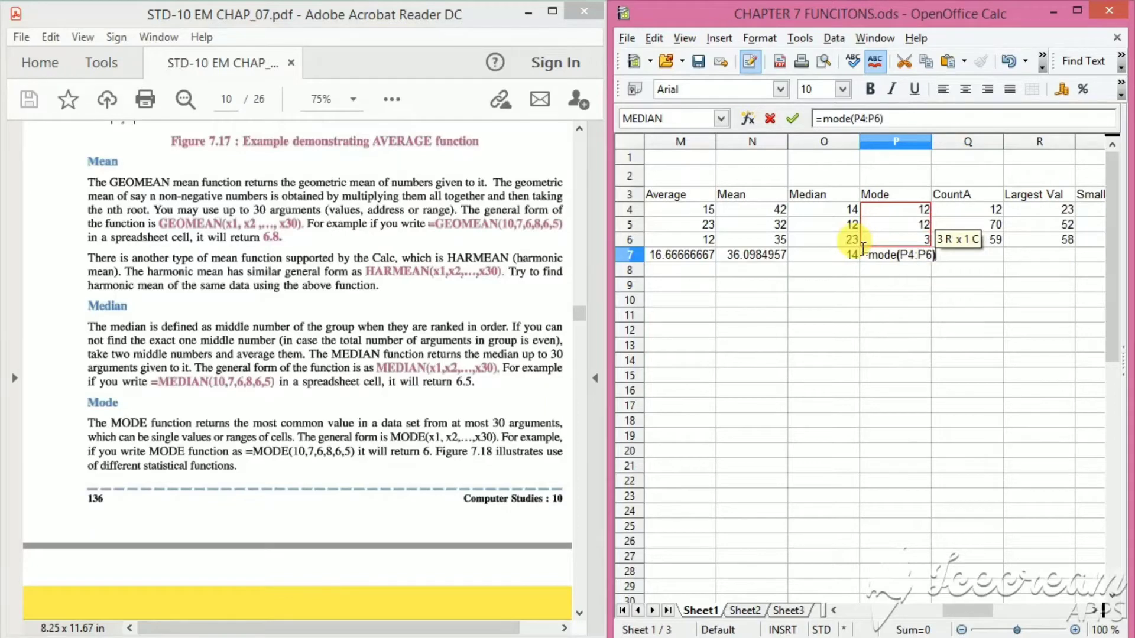
pyautogui.press('Return')
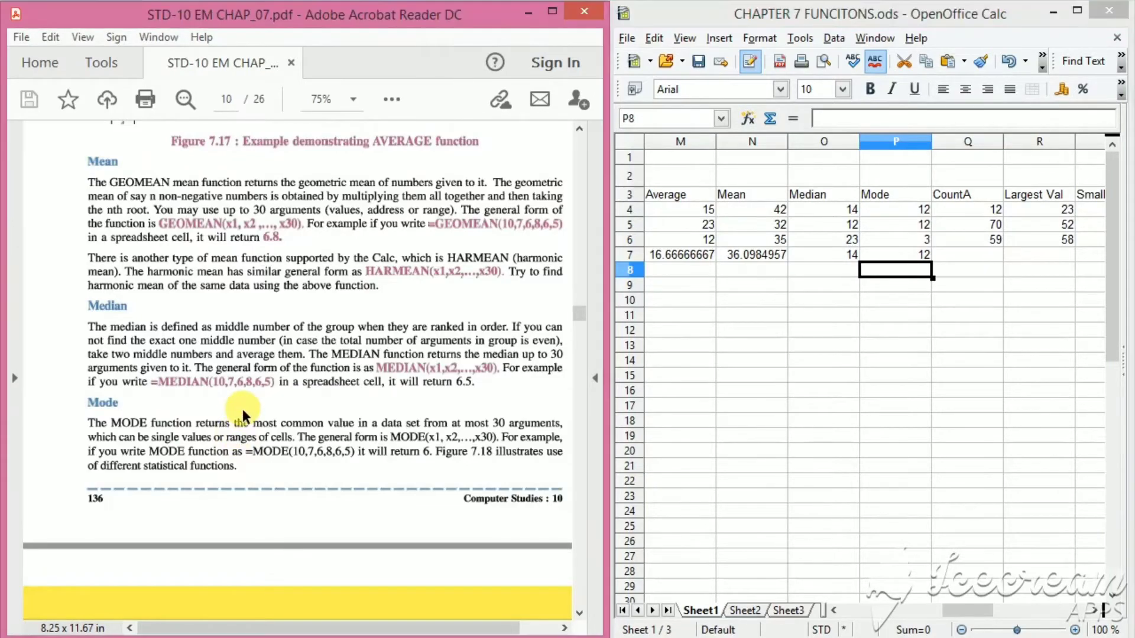
# Step: Consult the CountA section of the PDF, enter the formula =countA(Q4:Q6) in cell Q7 of the Calc sheet and reselect that cell
pyautogui.scroll(-10, 238, 423)
pyautogui.scroll(-5, 241, 408)
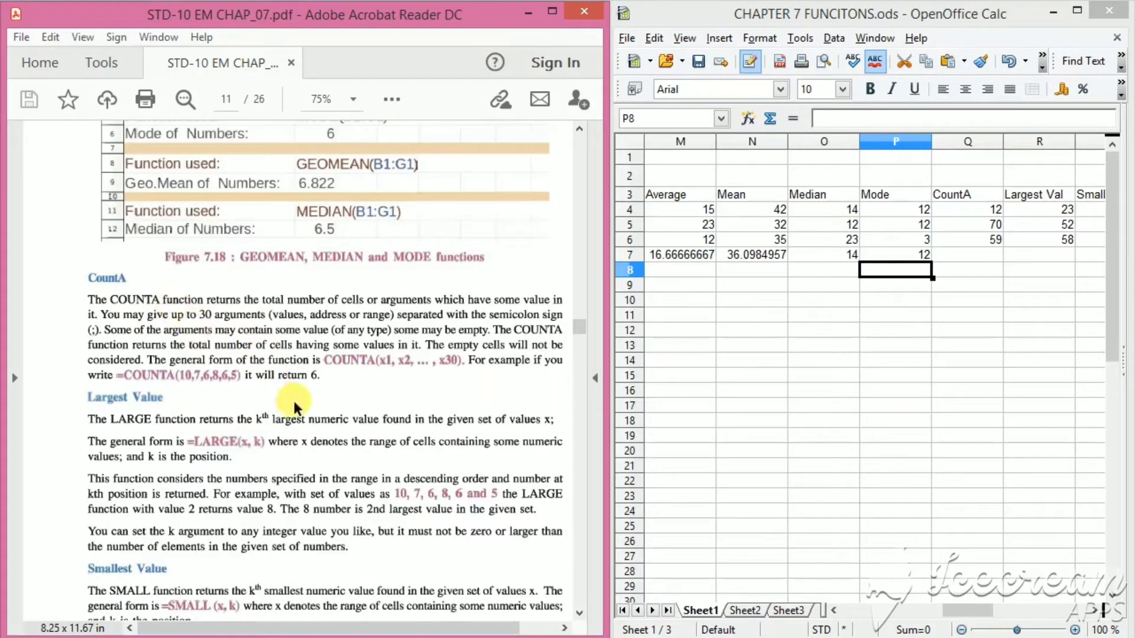
pyautogui.click(974, 254)
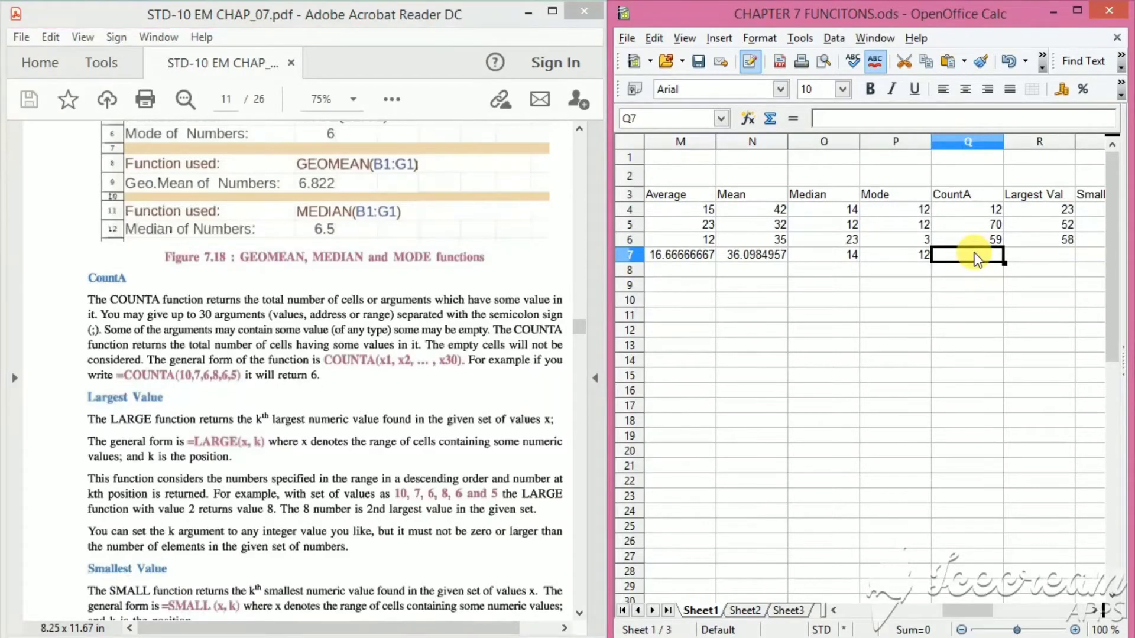
pyautogui.write('=')
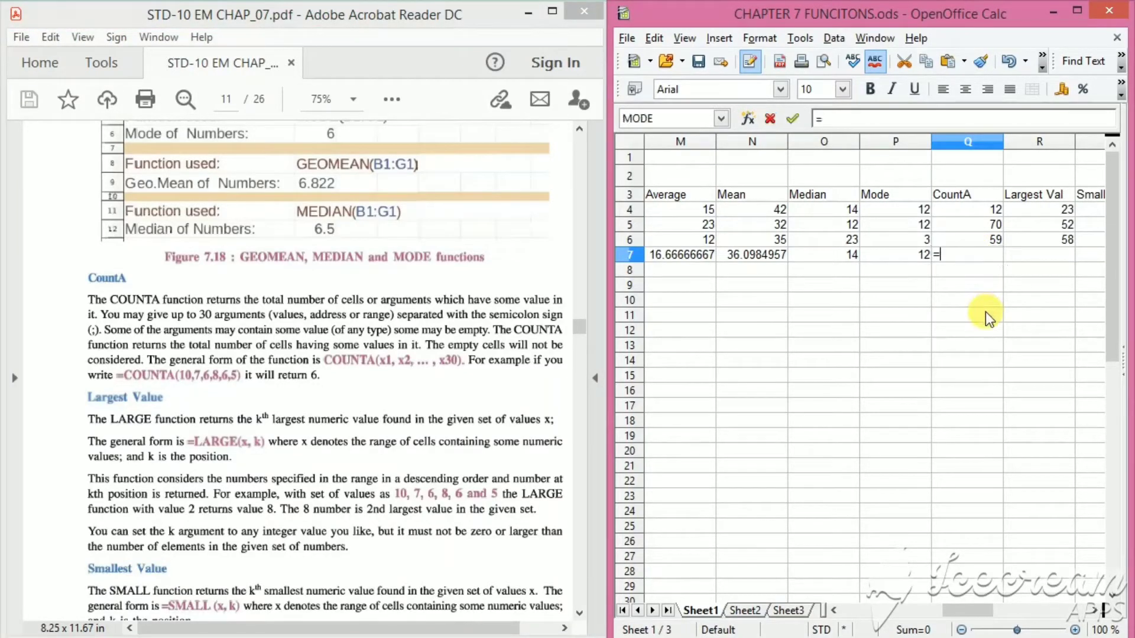
pyautogui.write('countA(')
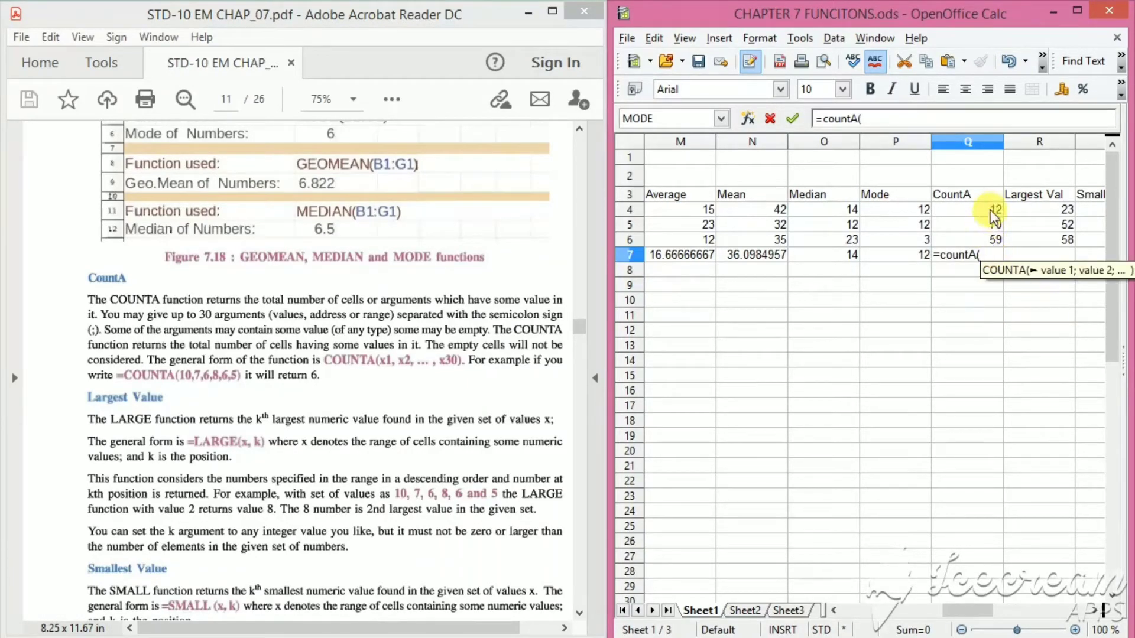
pyautogui.moveTo(988, 208); pyautogui.dragTo(986, 237)
pyautogui.write(')')
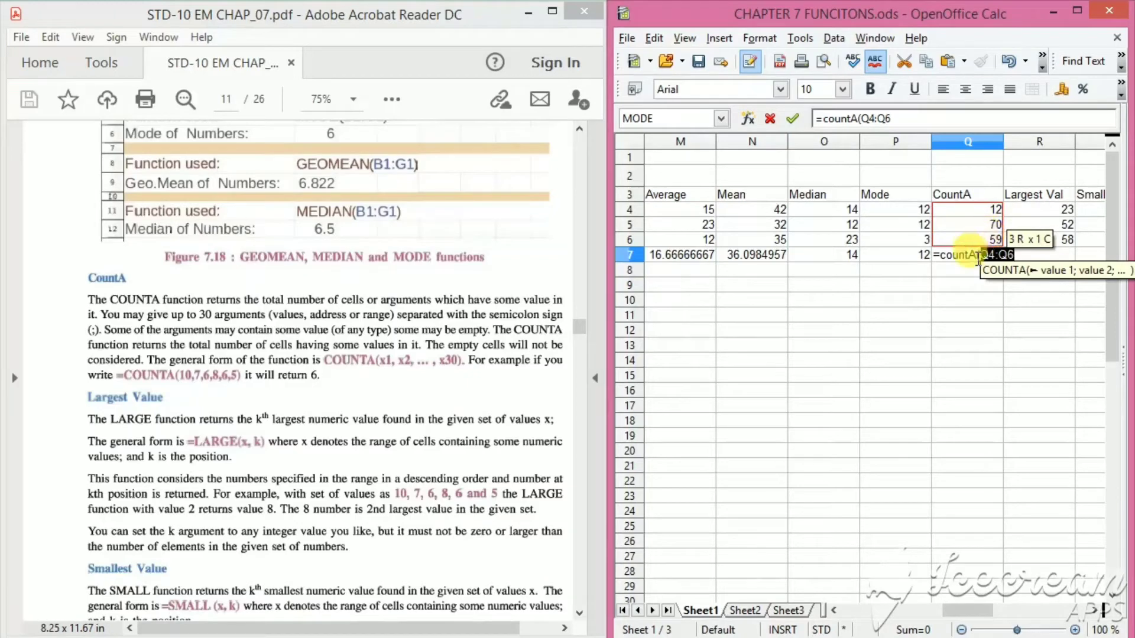
pyautogui.press('Return')
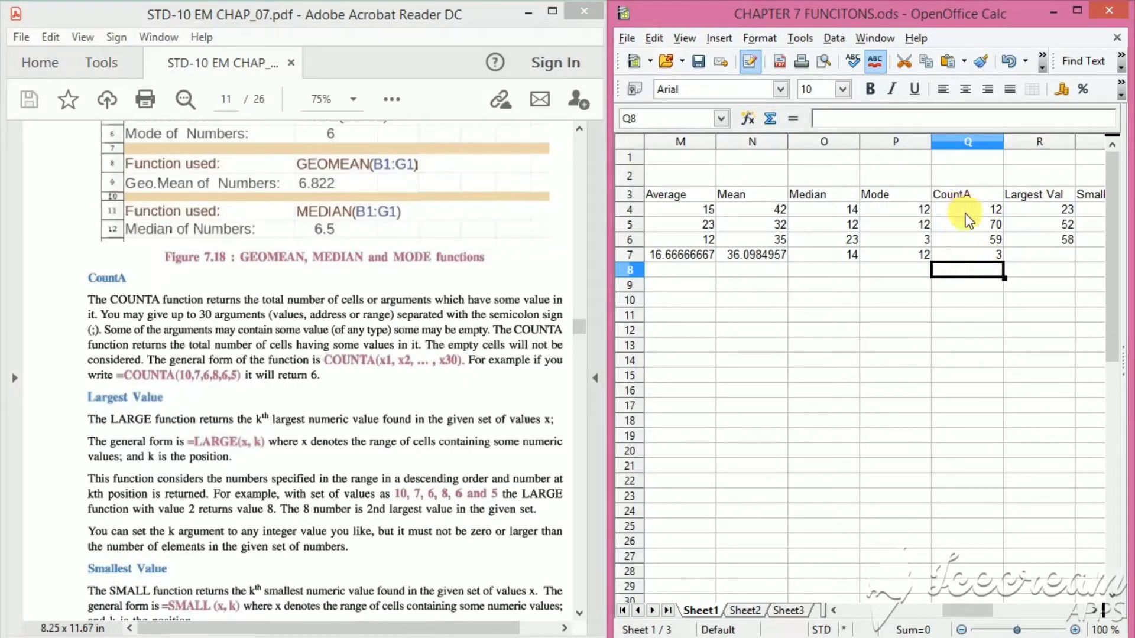
pyautogui.click(974, 253)
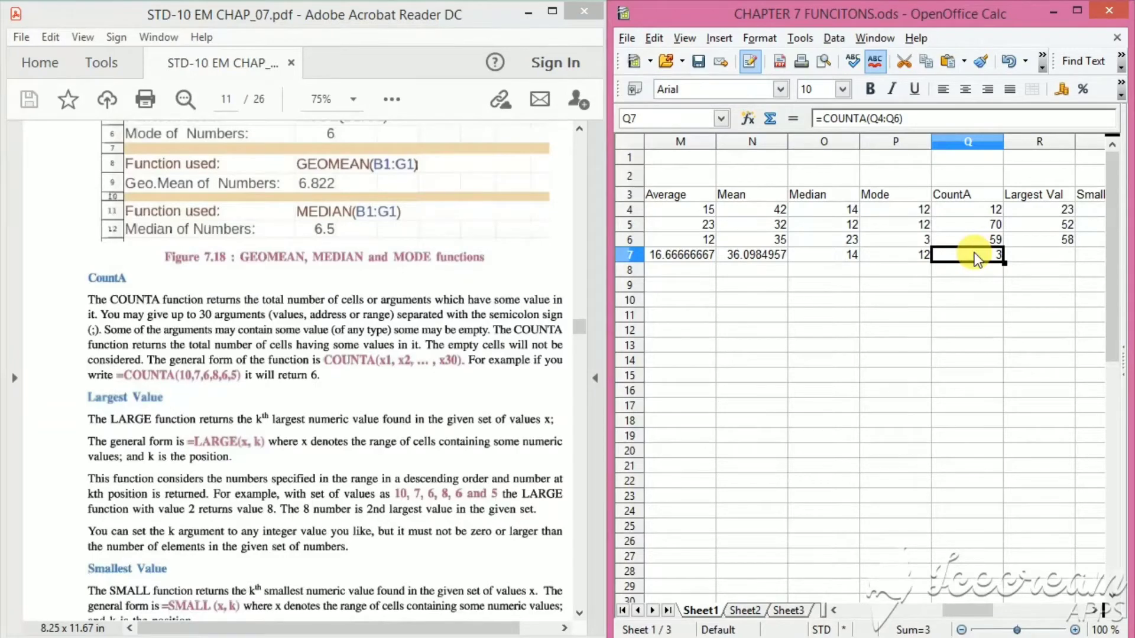
# Step: Consult the Largest Value section of the PDF, enter the formula =large(R4:R6;2) in cell R7 of the Calc sheet and reselect that cell
pyautogui.click(285, 372)
pyautogui.scroll(-4, 284, 371)
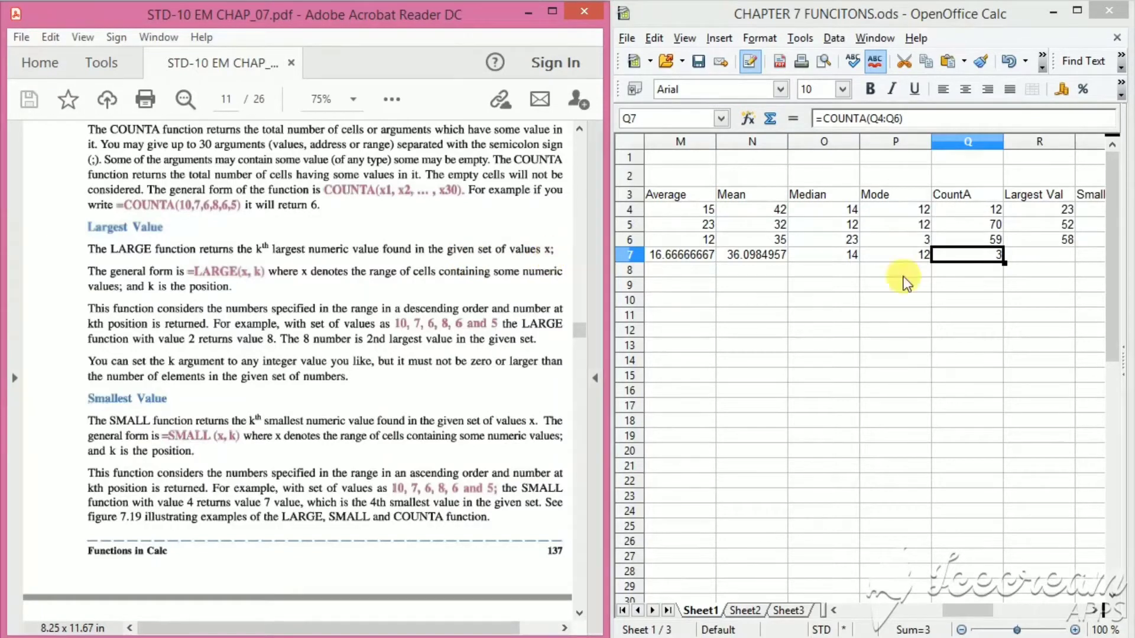
pyautogui.click(1033, 254)
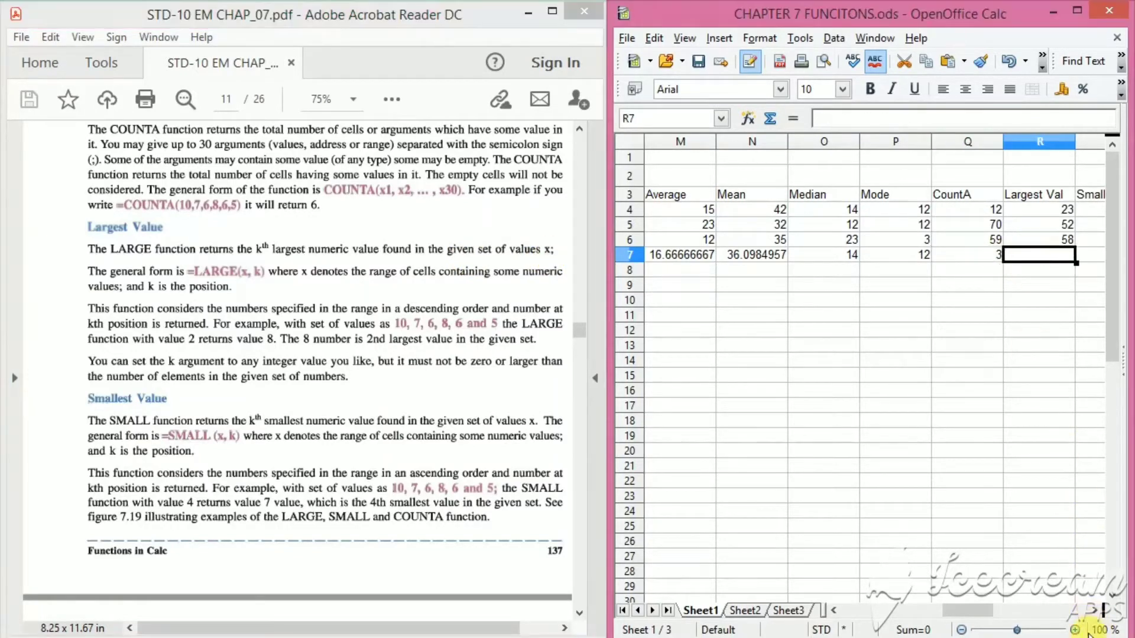
pyautogui.click(1095, 610)
pyautogui.click(1095, 611)
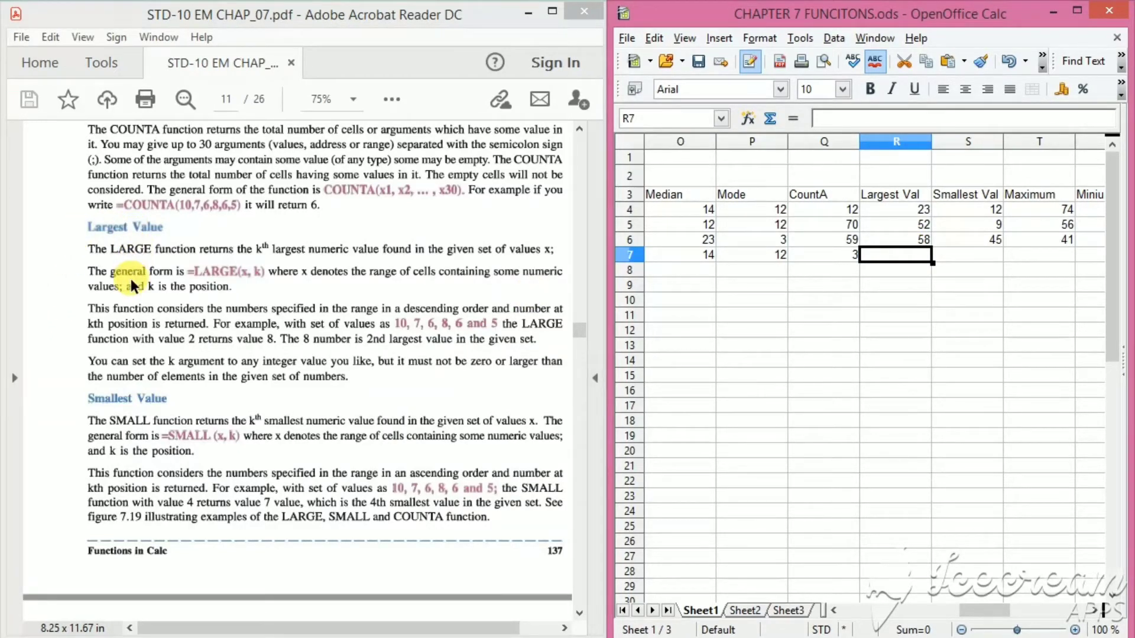
pyautogui.write('=la')
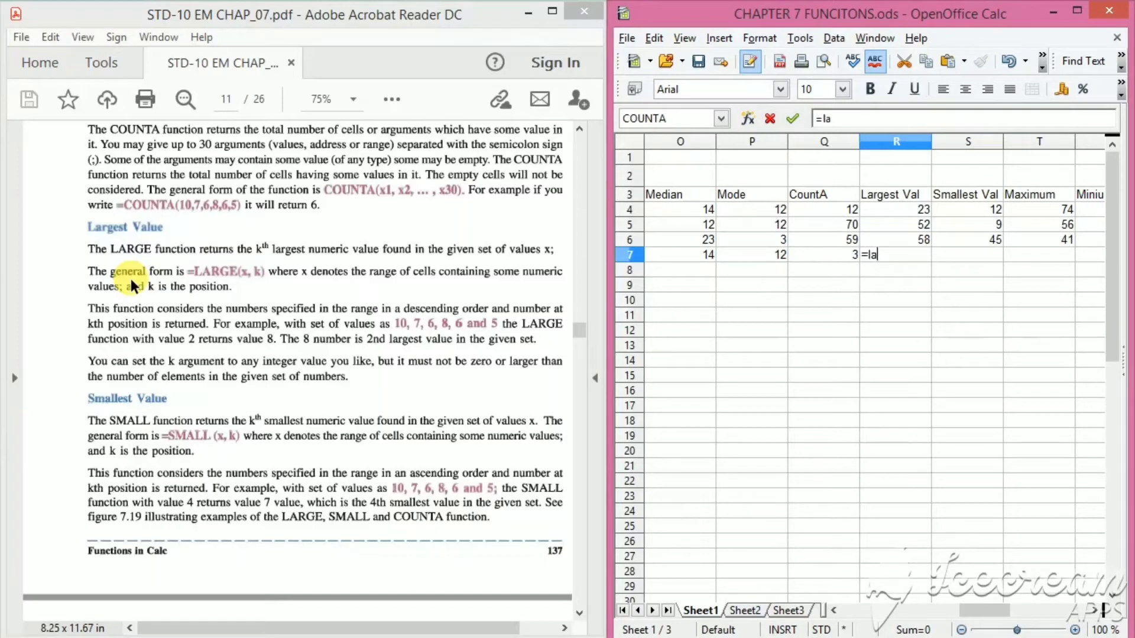
pyautogui.write('rge(')
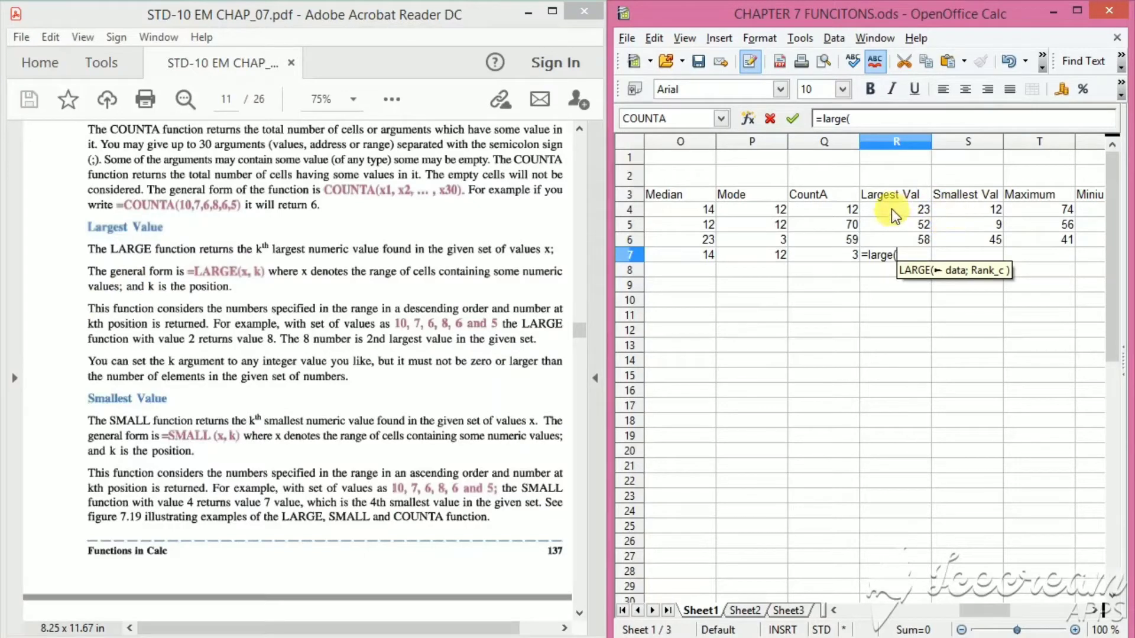
pyautogui.moveTo(891, 208); pyautogui.dragTo(891, 236)
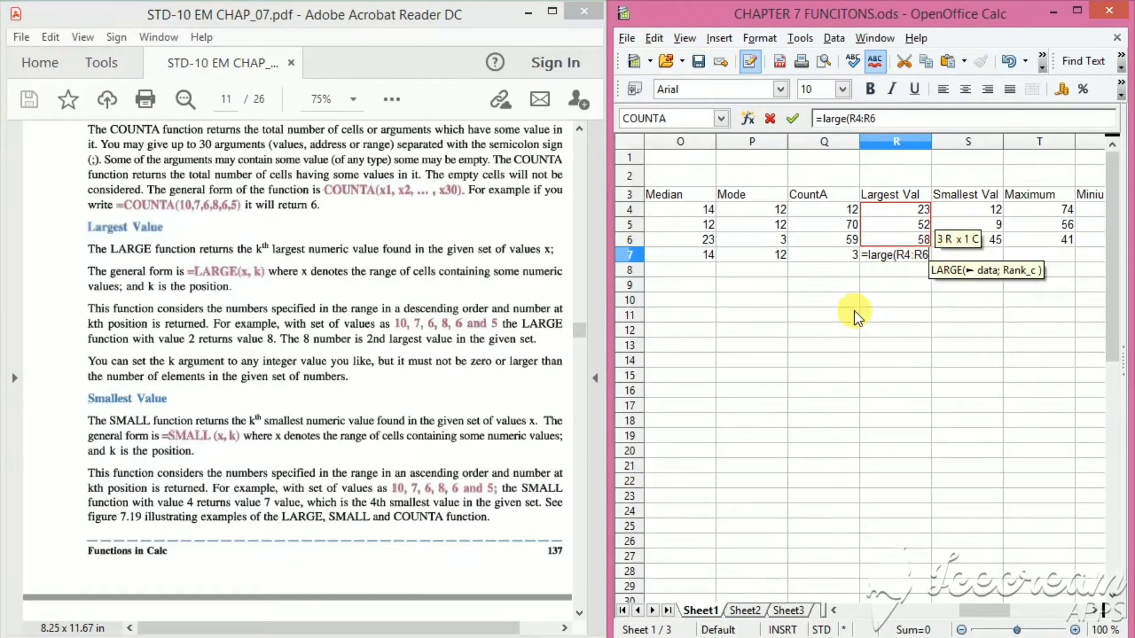
pyautogui.write(';')
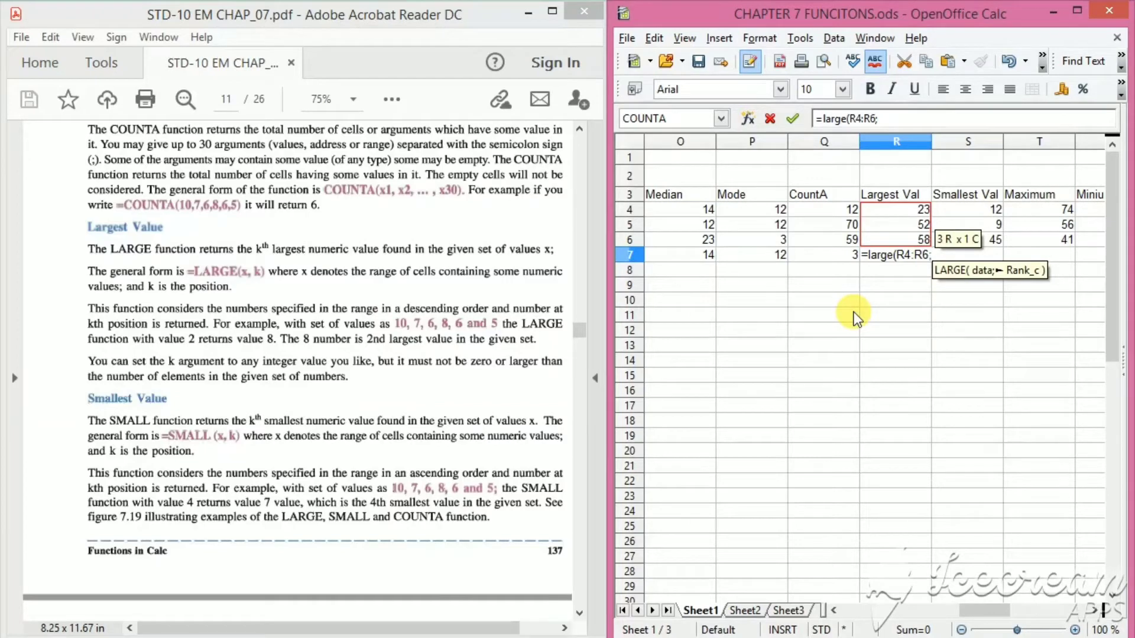
pyautogui.write('2')
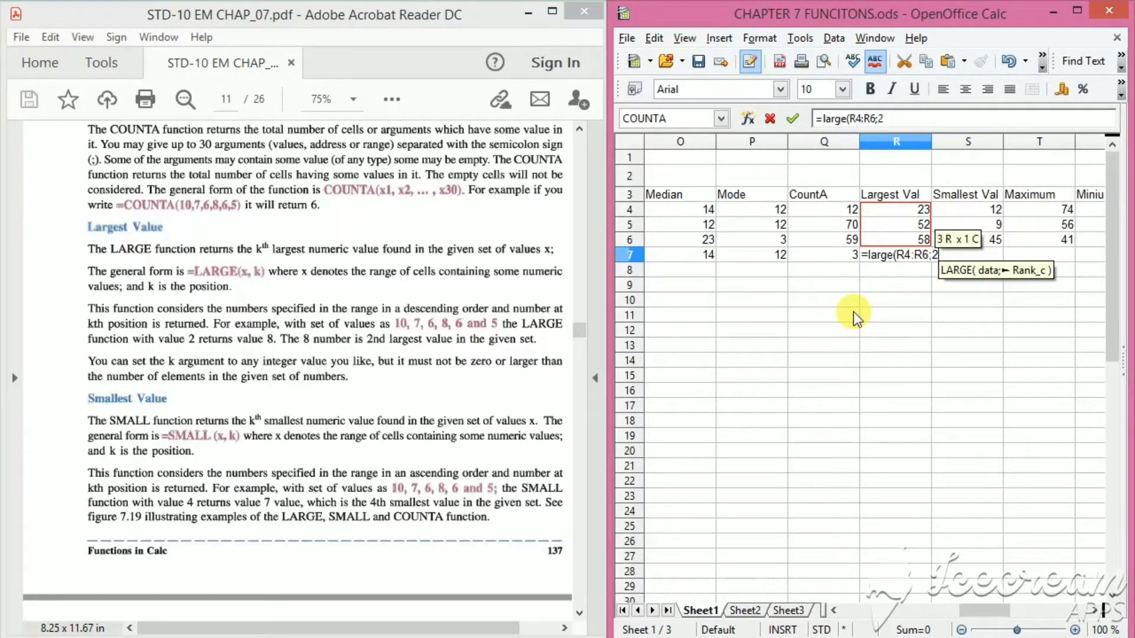
pyautogui.write(')')
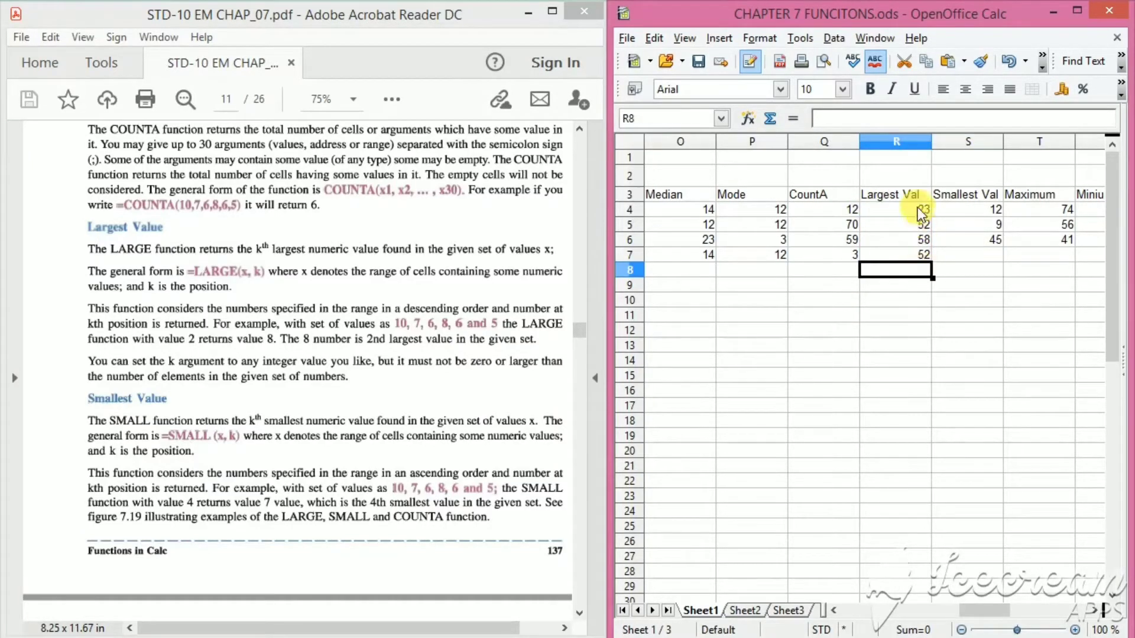
pyautogui.click(915, 256)
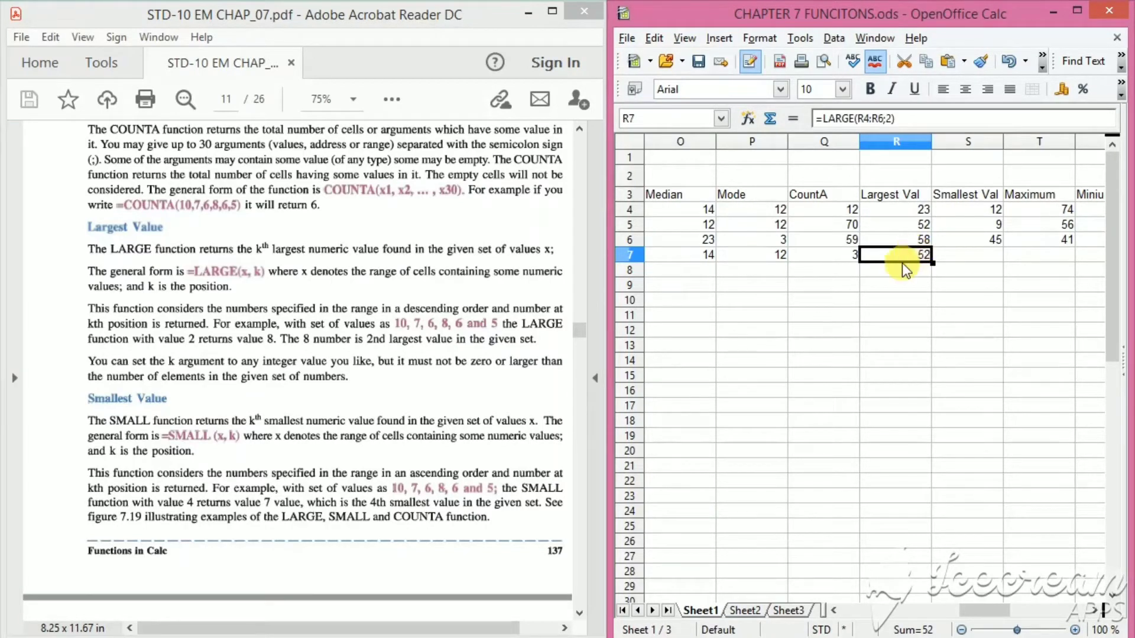
# Step: Consult the Smallest Value section of the PDF and enter the formula =small(S4:S6;2) in cell S7 of the Calc sheet
pyautogui.click(968, 254)
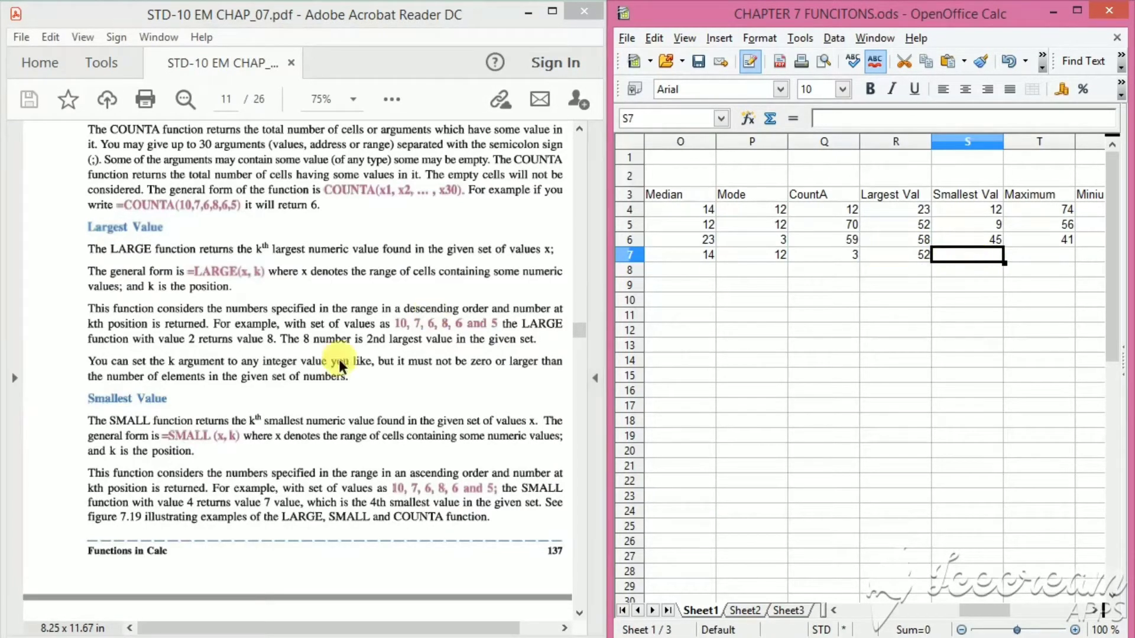
pyautogui.rightClick(155, 440)
pyautogui.click(153, 438)
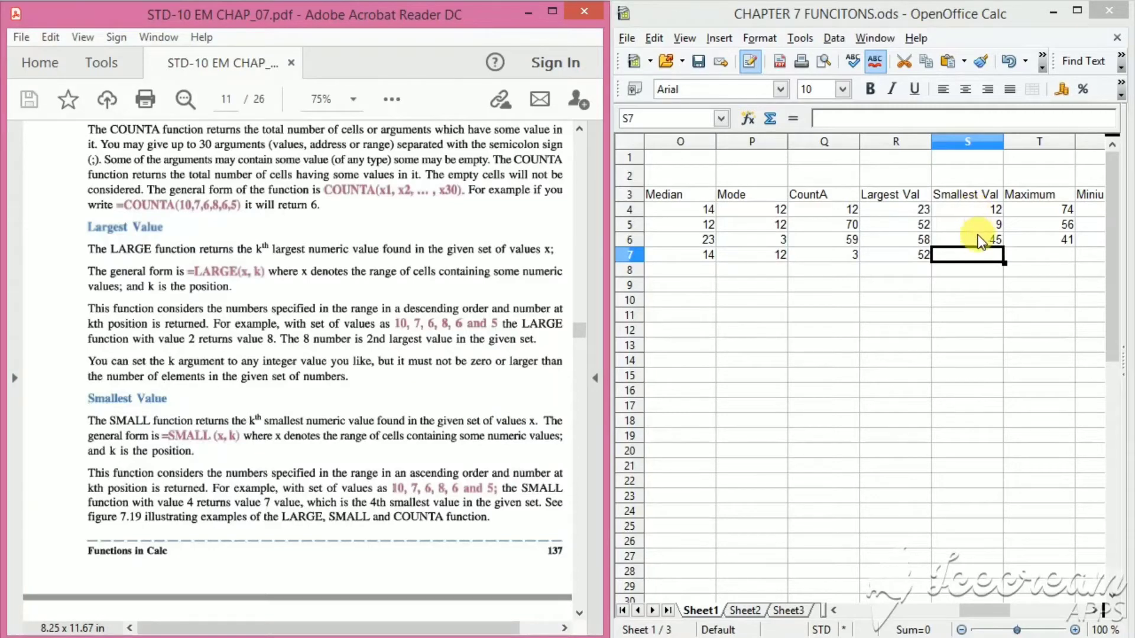
pyautogui.click(949, 258)
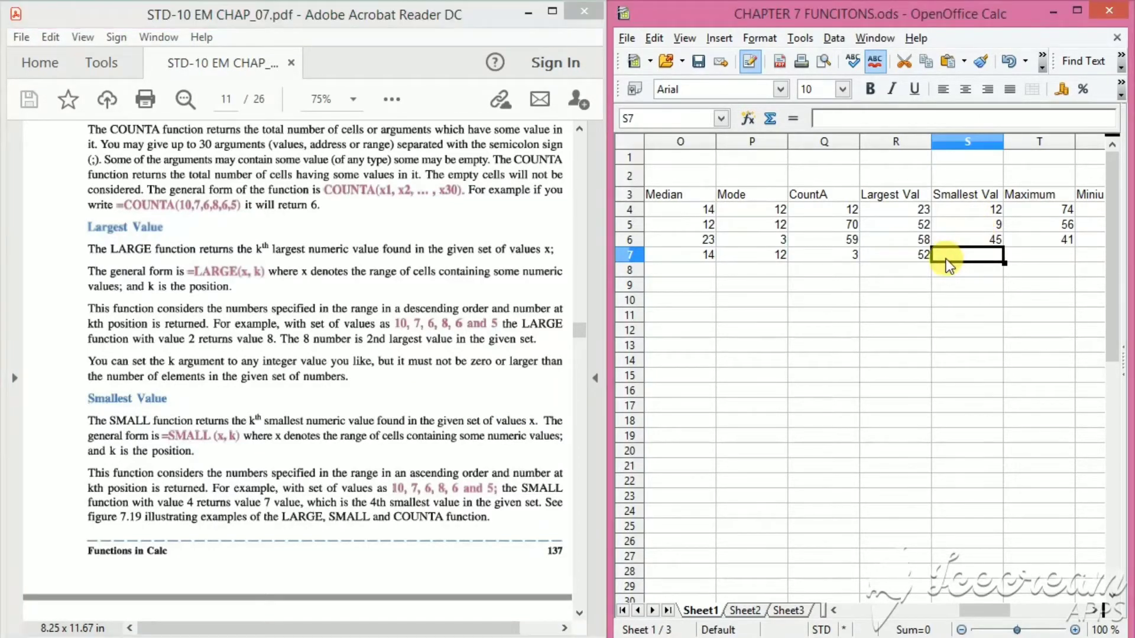
pyautogui.write('=small')
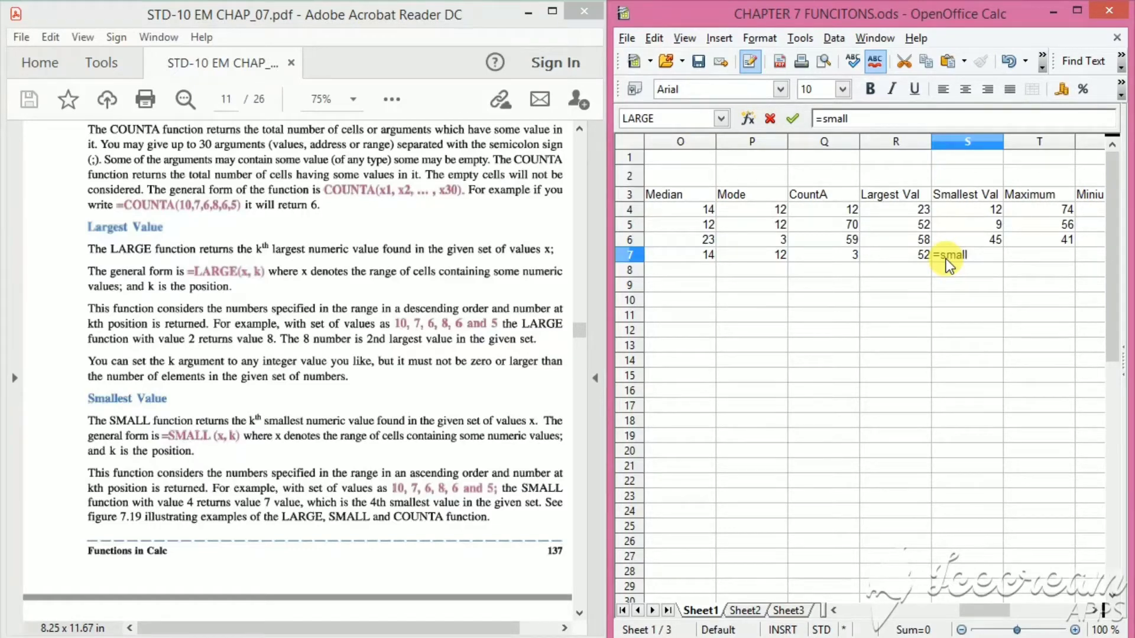
pyautogui.write('(')
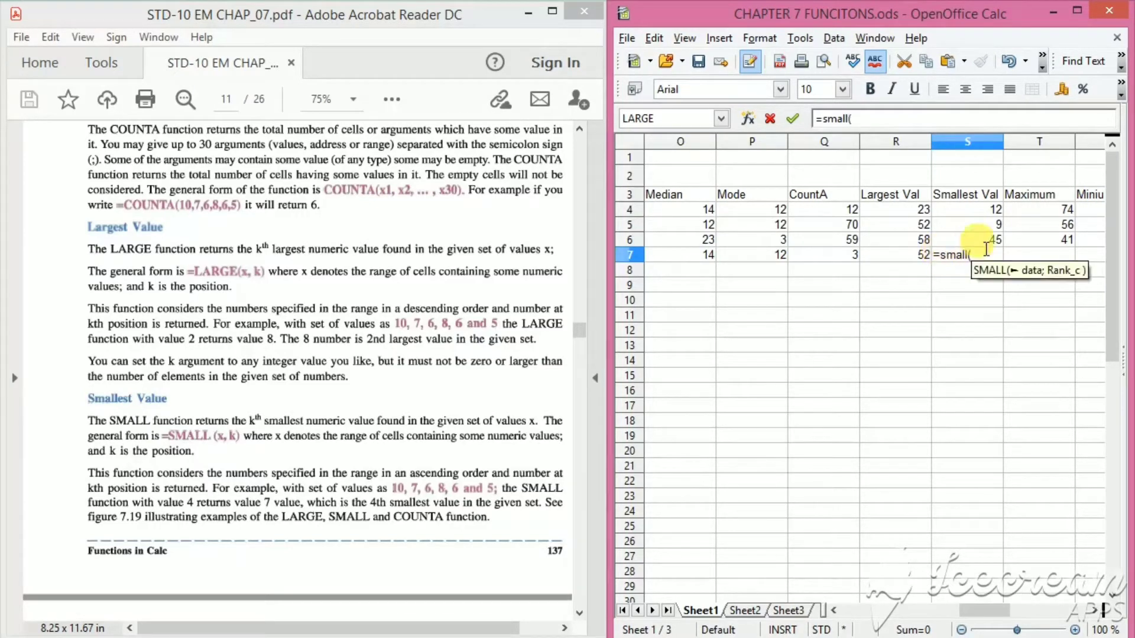
pyautogui.moveTo(967, 208); pyautogui.dragTo(970, 242)
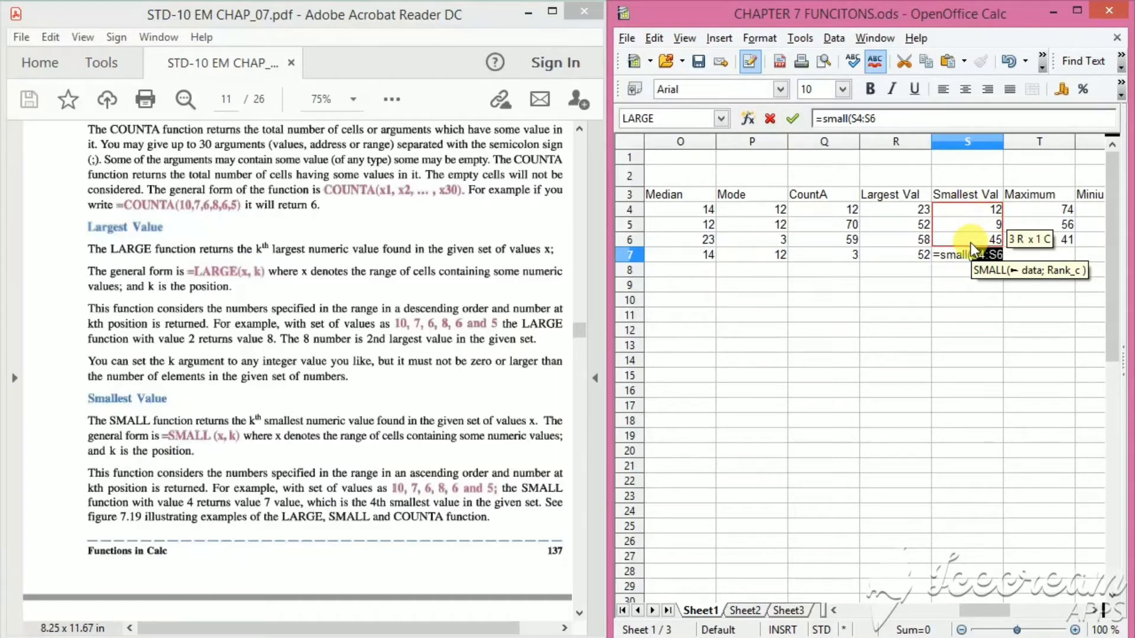
pyautogui.write(';')
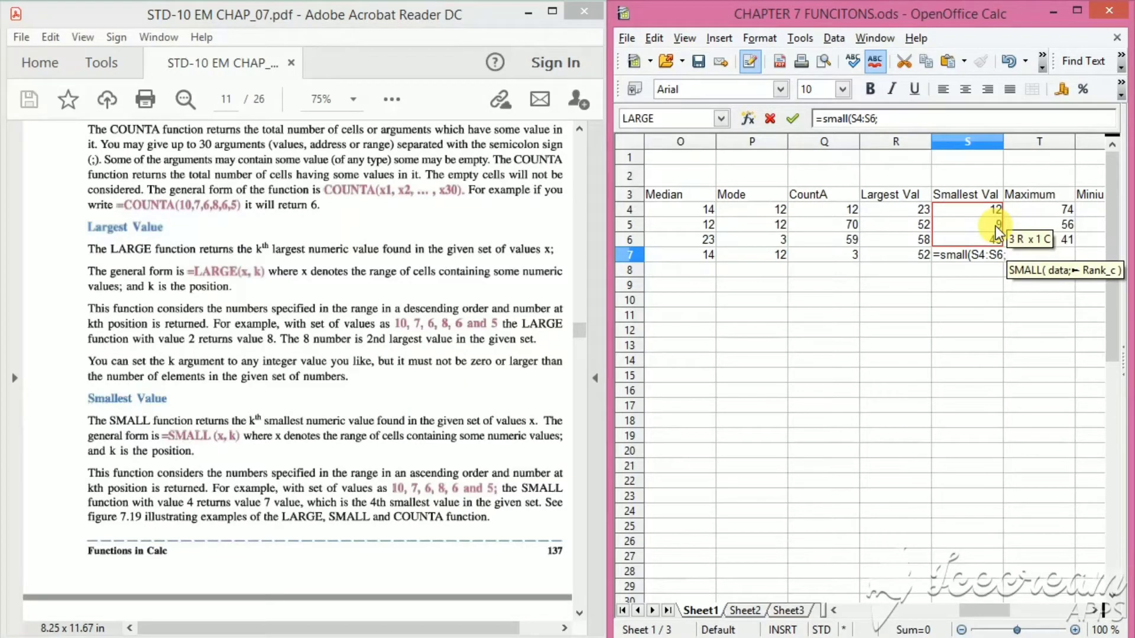
pyautogui.write('2')
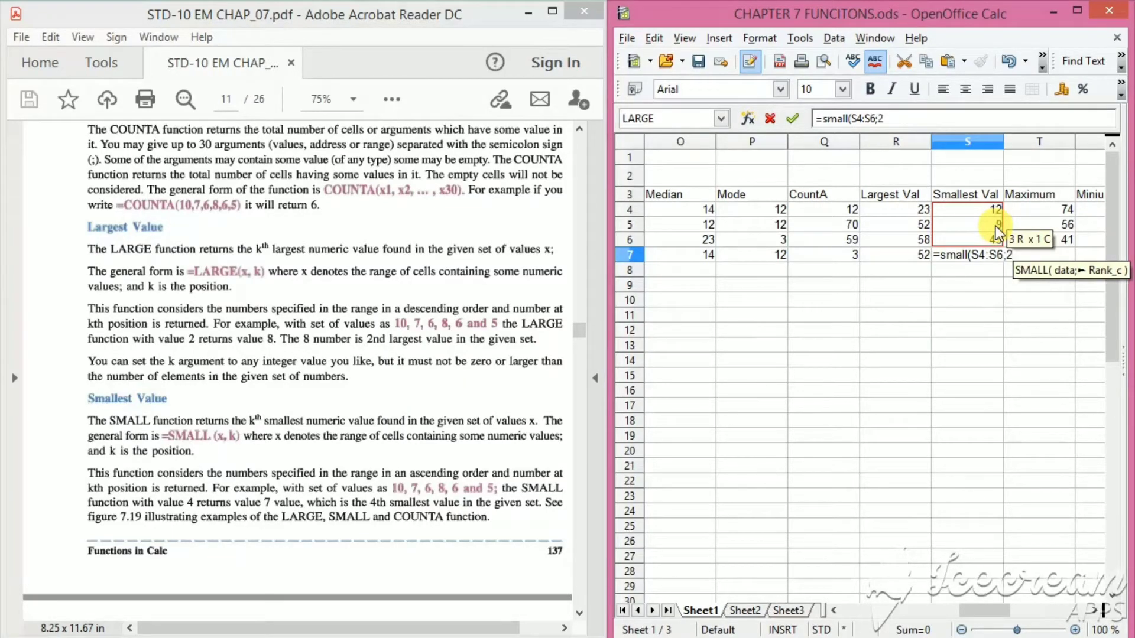
pyautogui.write(')')
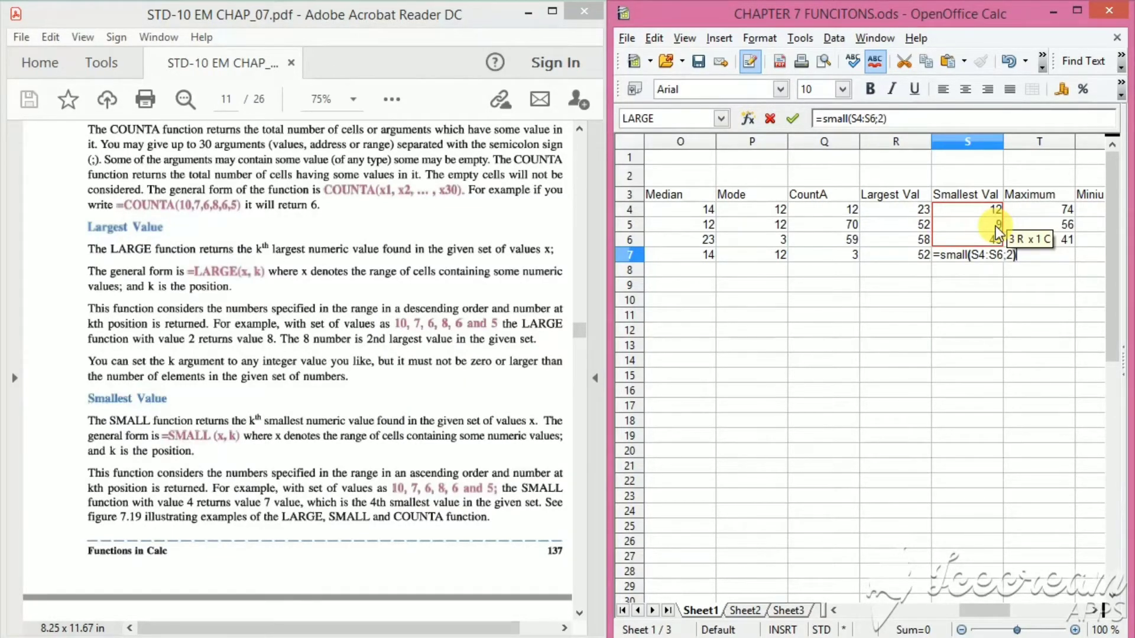
pyautogui.press('Return')
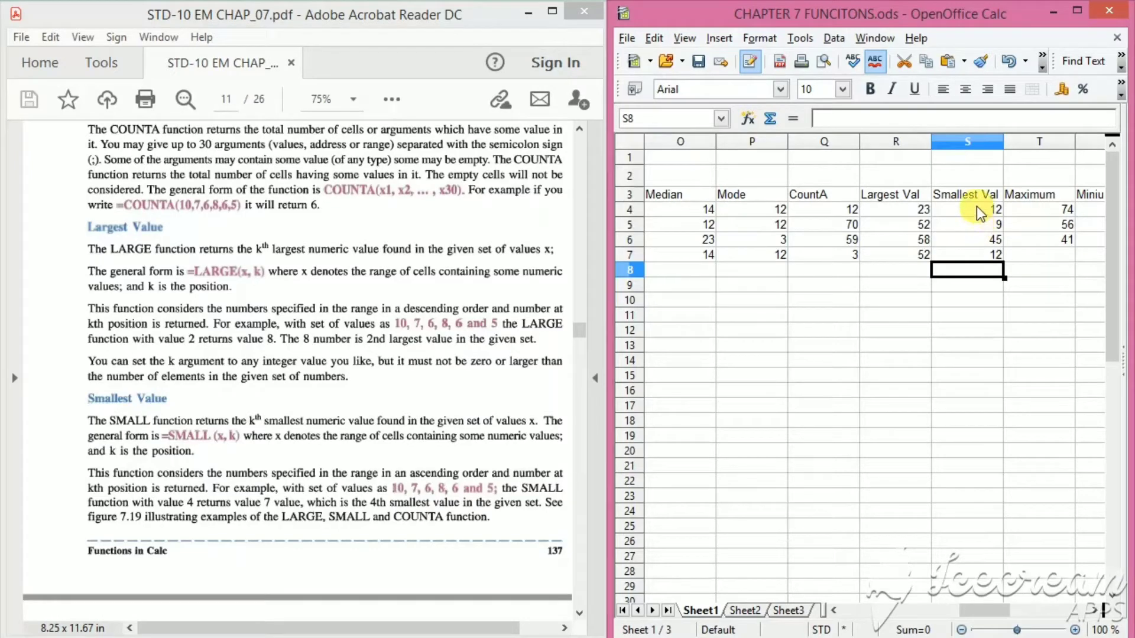
# Step: Consult the Maximum section of the PDF and enter the formula =max(T4:T6) in cell T7 of the Calc sheet
pyautogui.click(1027, 260)
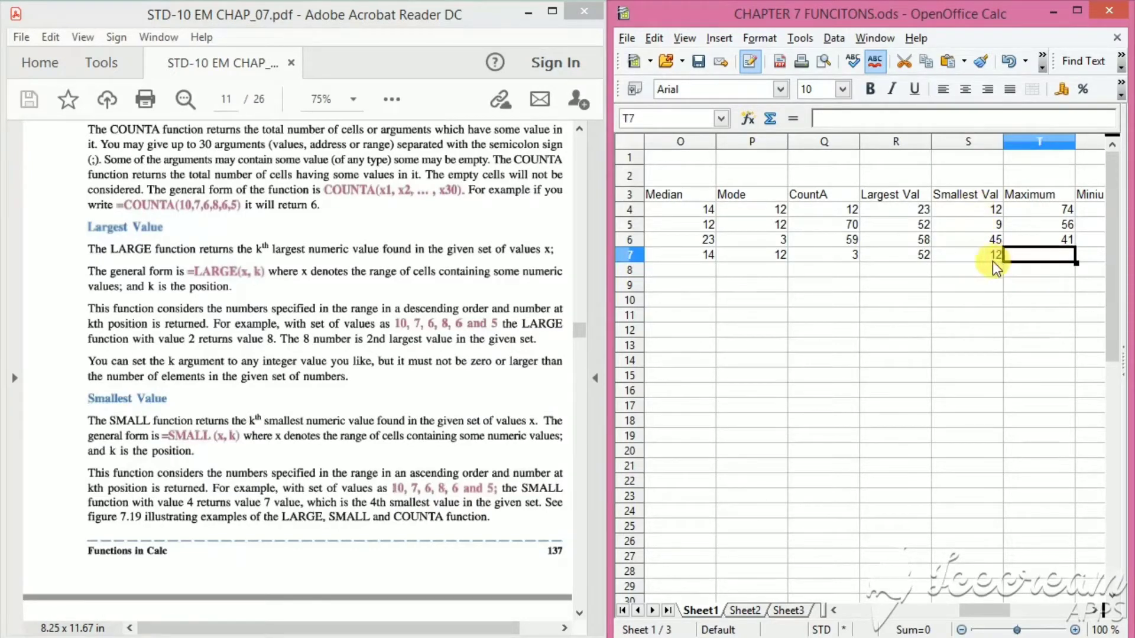
pyautogui.click(1095, 611)
pyautogui.click(1095, 610)
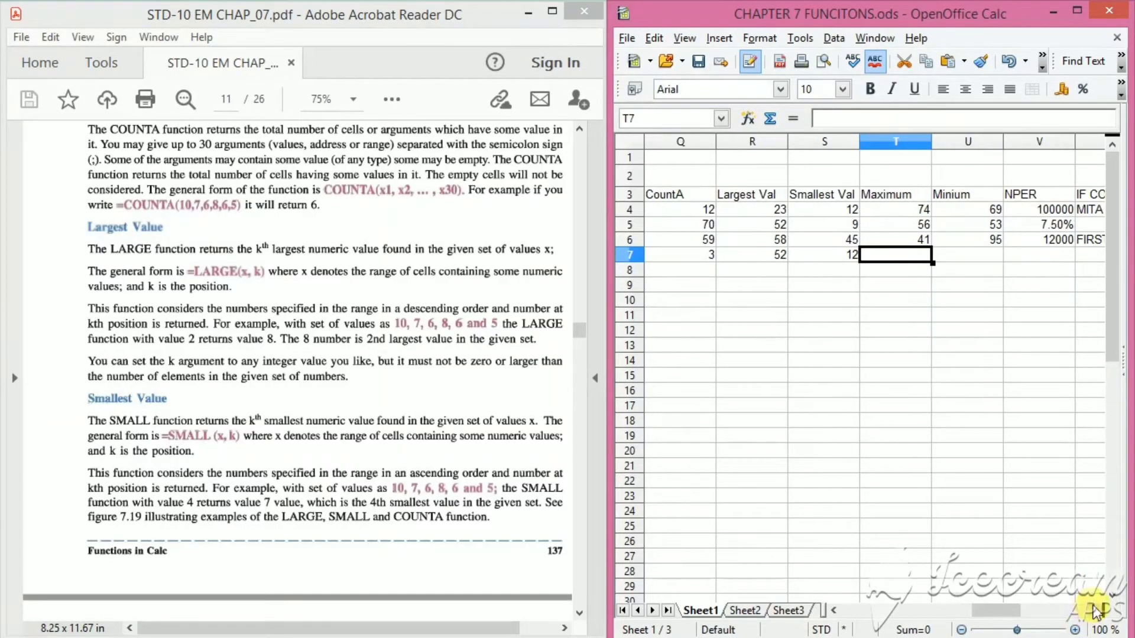
pyautogui.click(1095, 610)
pyautogui.click(205, 372)
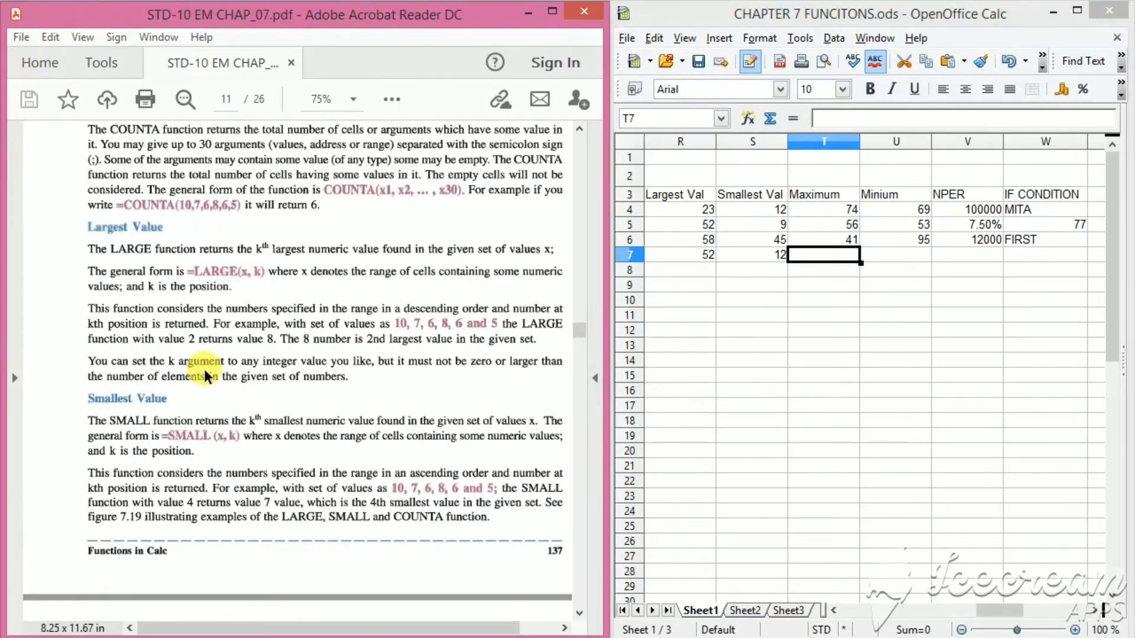
pyautogui.scroll(-10, 204, 368)
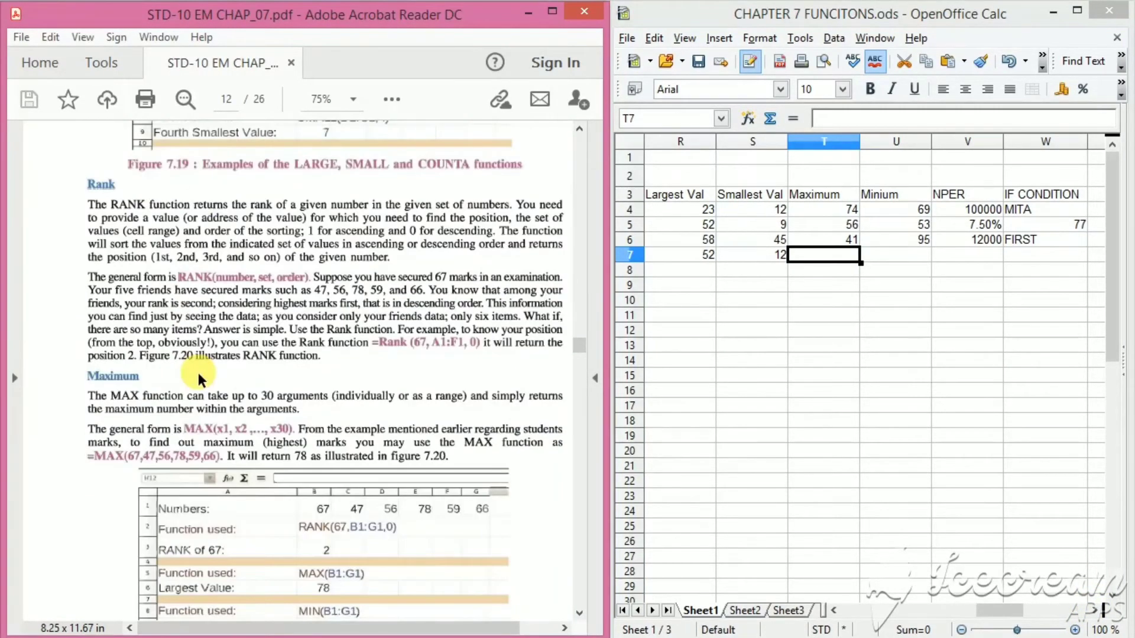
pyautogui.scroll(-6, 198, 372)
pyautogui.scroll(4, 198, 372)
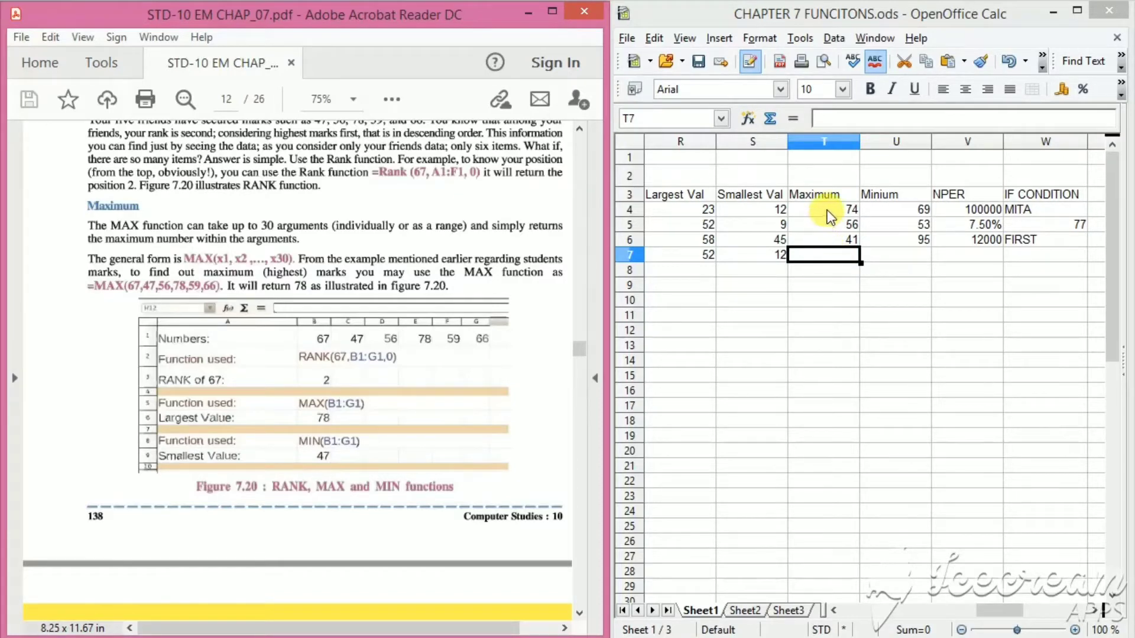
pyautogui.click(819, 259)
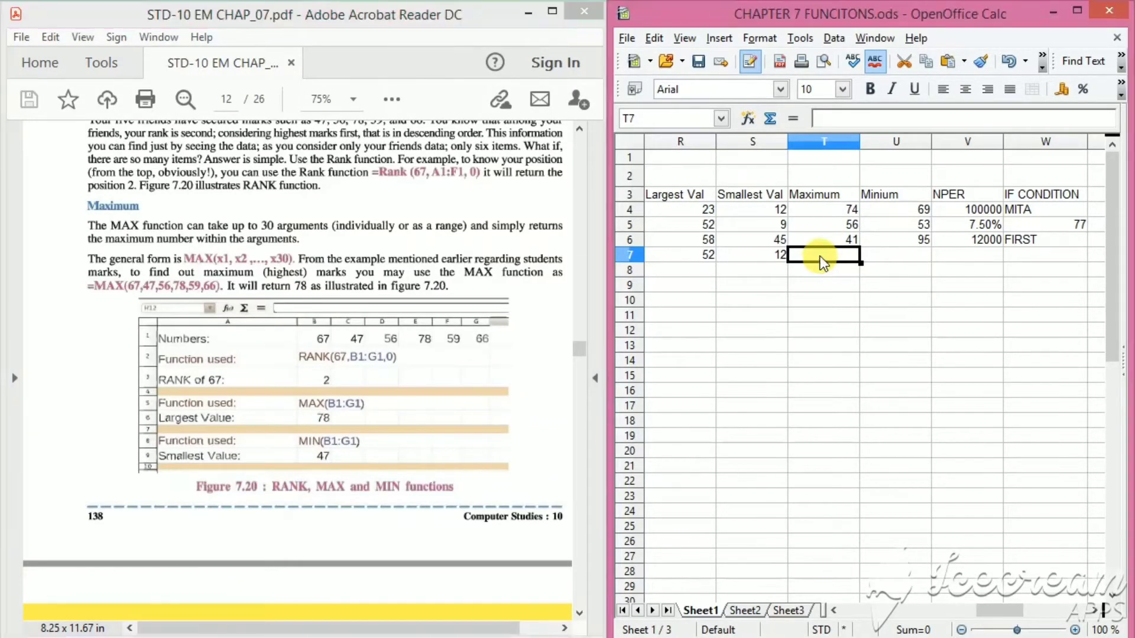
pyautogui.write('=')
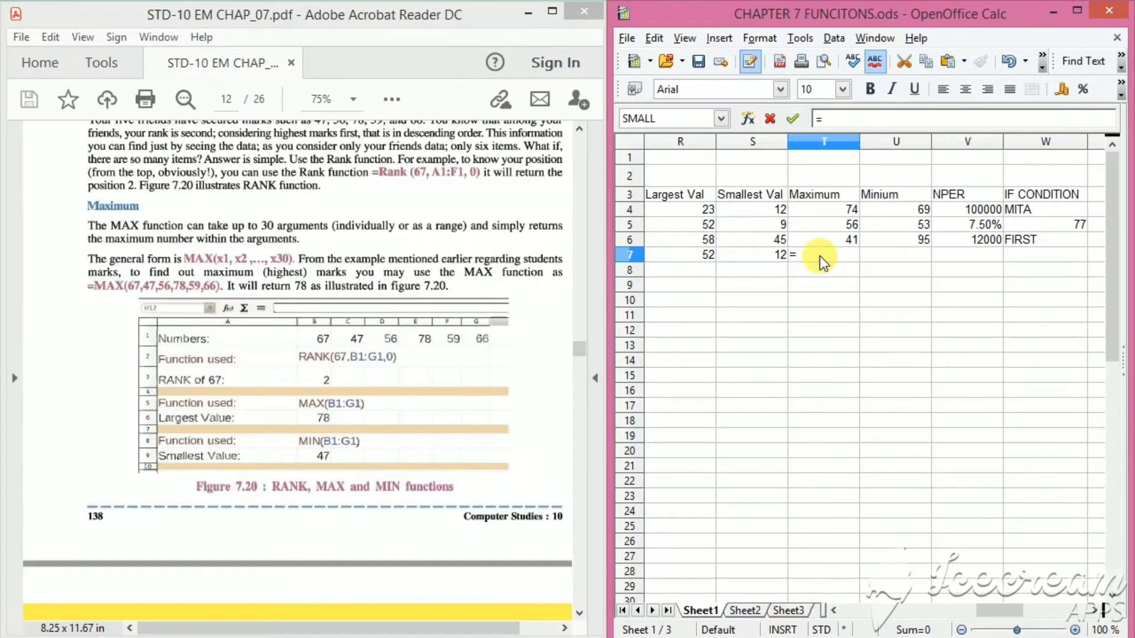
pyautogui.write('max(')
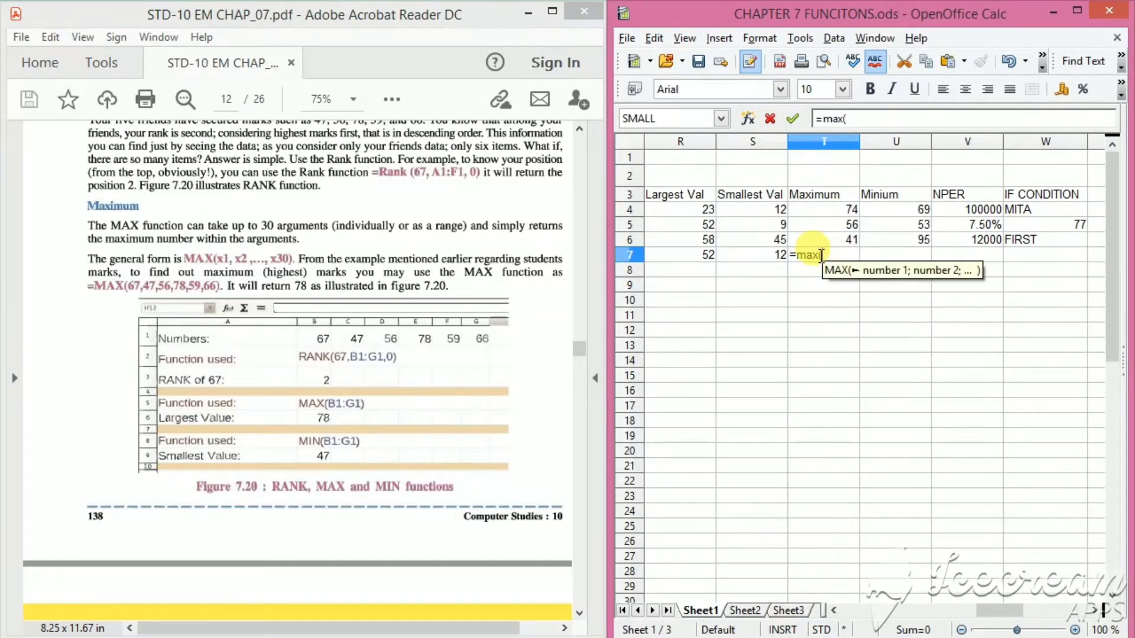
pyautogui.moveTo(809, 198); pyautogui.dragTo(818, 235)
pyautogui.write(')')
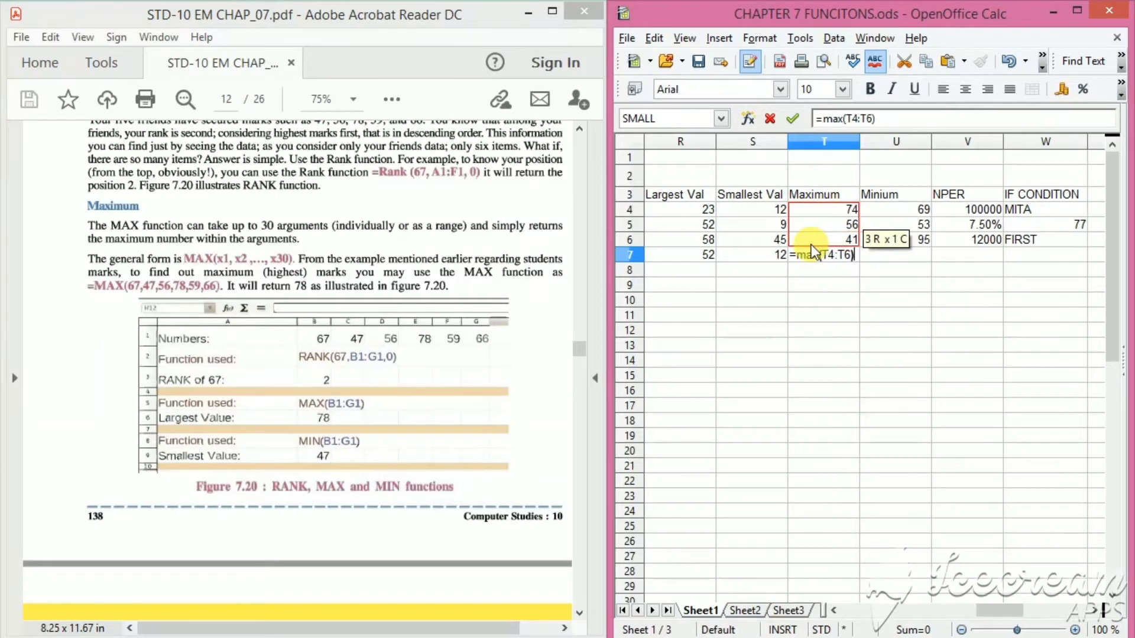
pyautogui.press('Return')
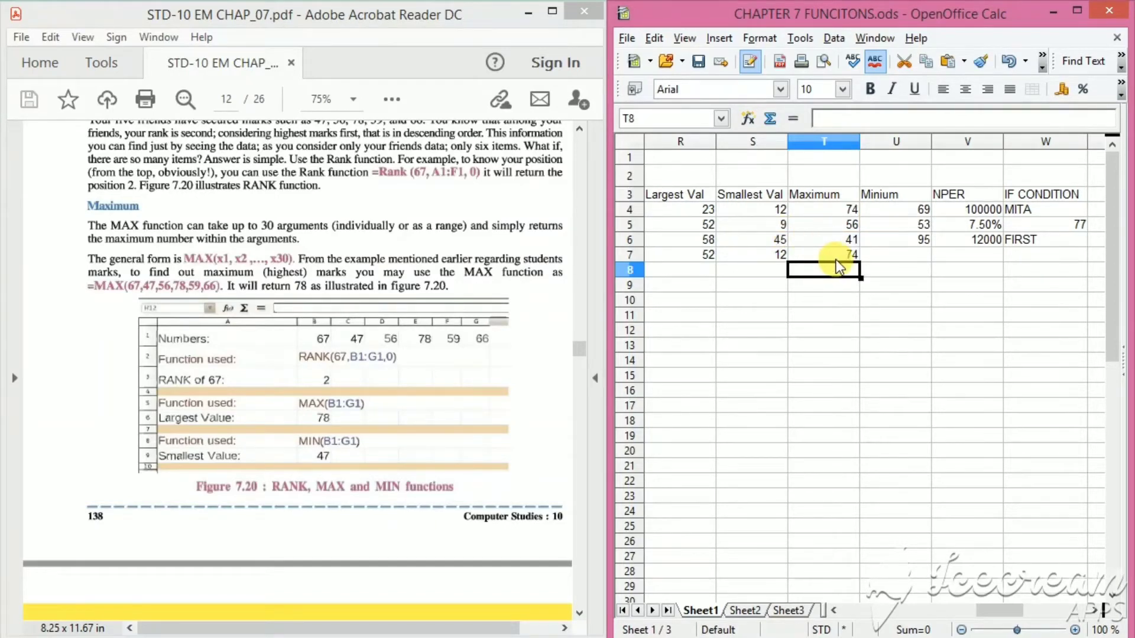
# Step: Enter the formula =min(U4:U6) in cell U7 under the Minium heading
pyautogui.click(893, 251)
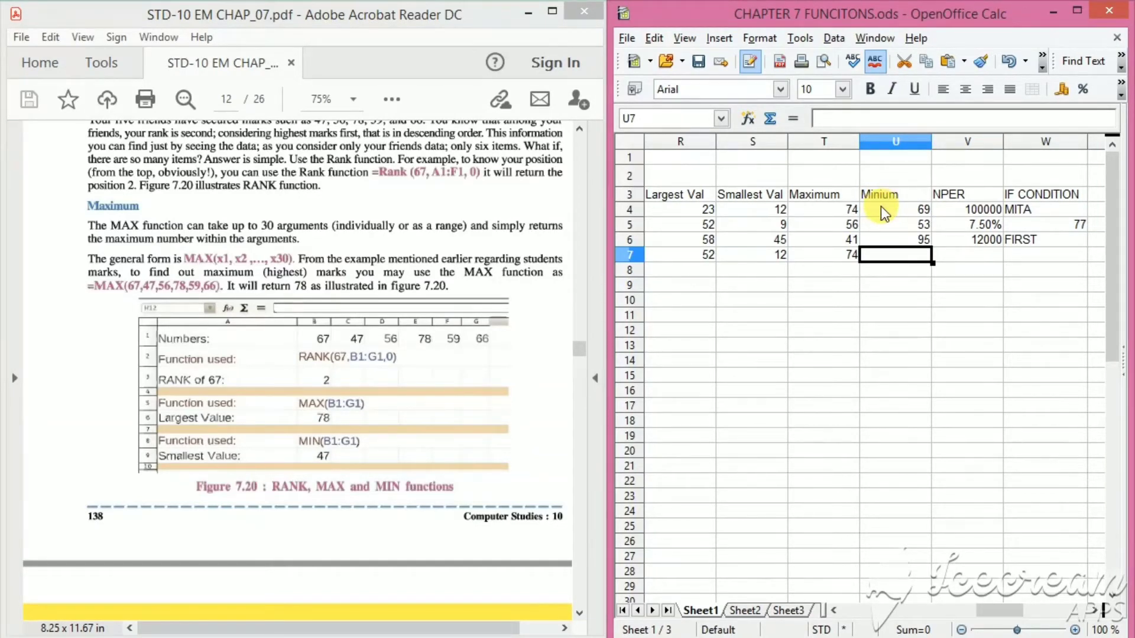
pyautogui.write('=')
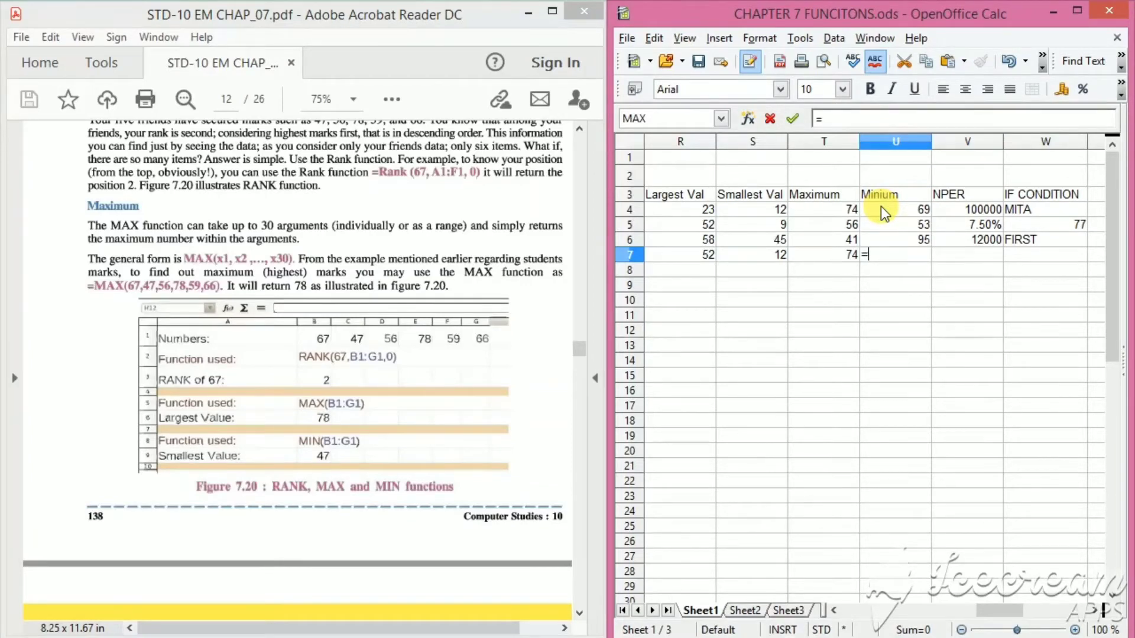
pyautogui.write('min(')
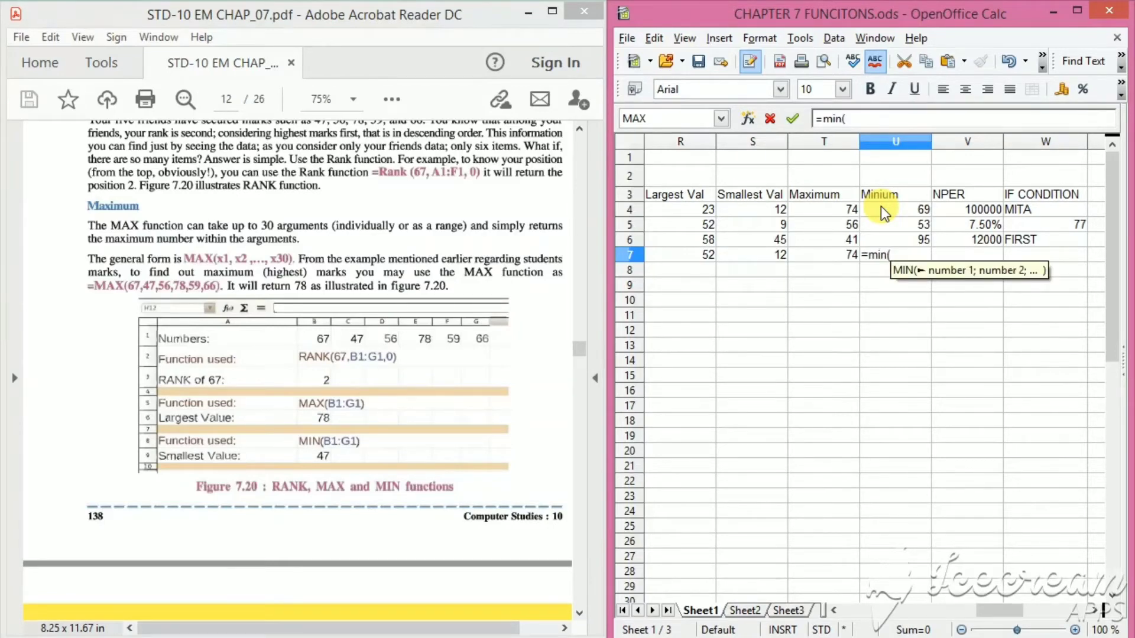
pyautogui.moveTo(902, 207); pyautogui.dragTo(912, 244)
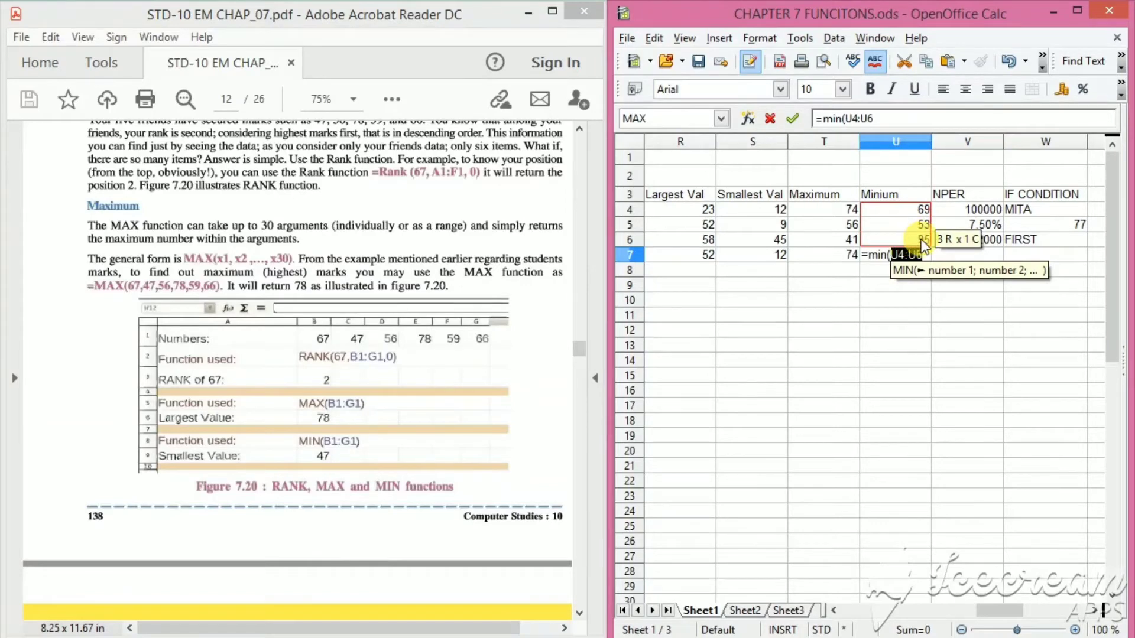
pyautogui.write(')')
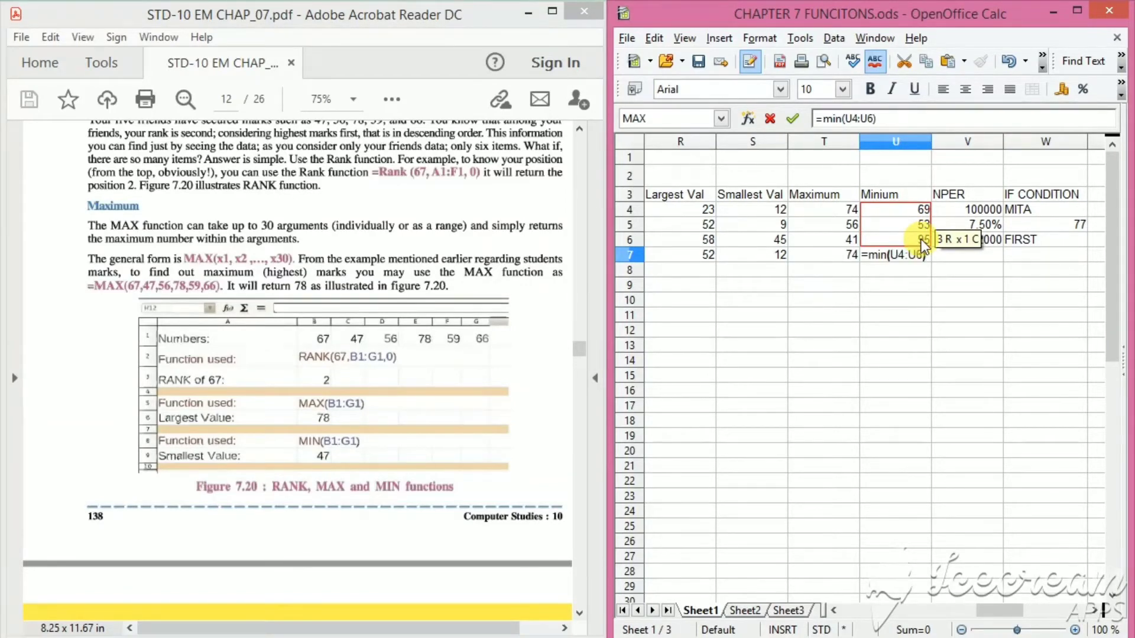
pyautogui.press('Return')
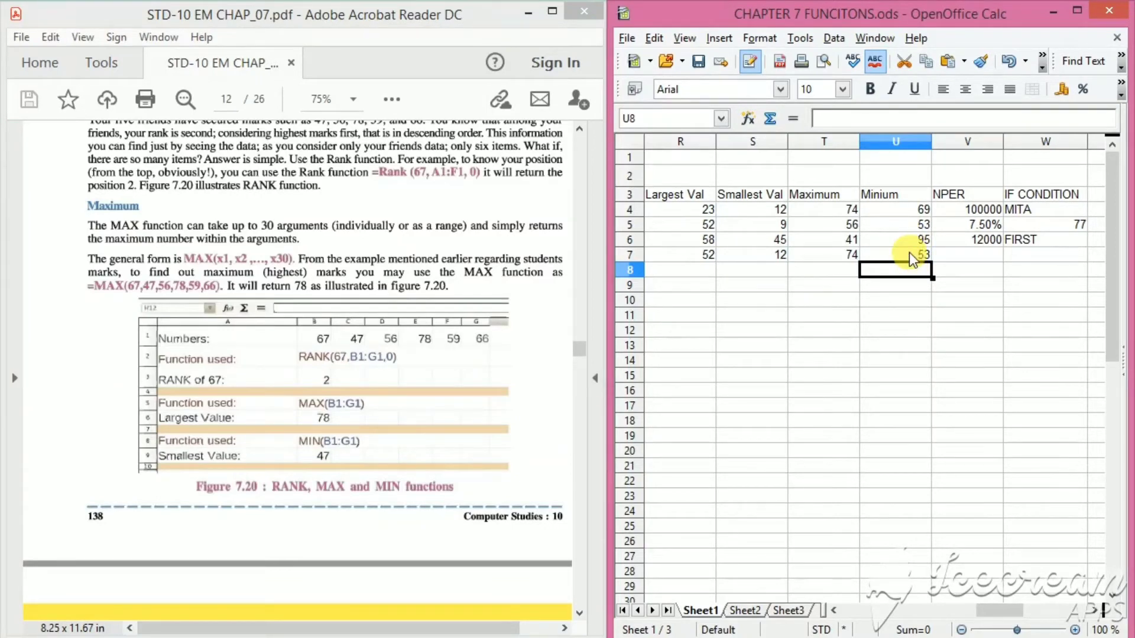
# Step: Consult the Minimum and Calculation with Money sections of the PDF, enter the formula =nper(v5;-v6;v4) in cell V7 of the Calc sheet and reselect that cell
pyautogui.scroll(-7, 154, 298)
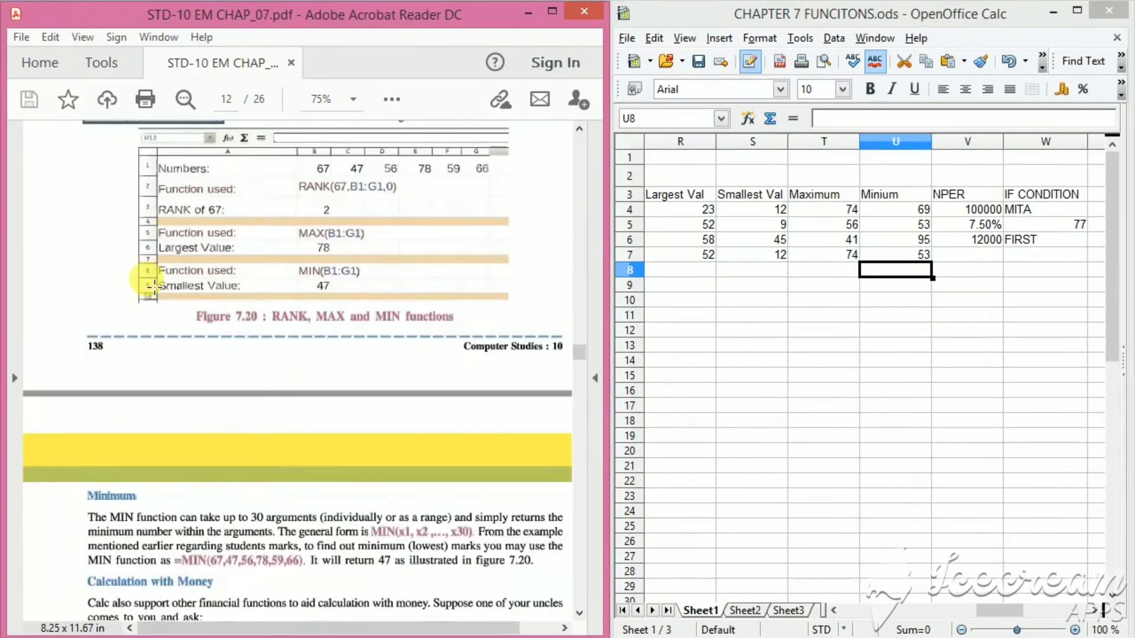
pyautogui.scroll(-4, 153, 298)
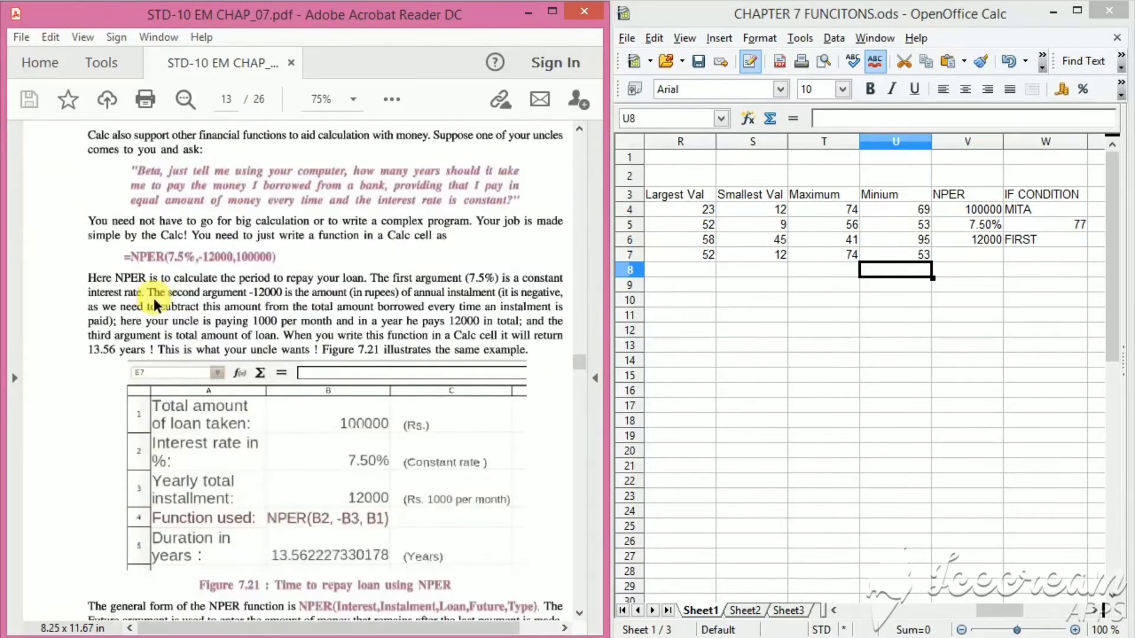
pyautogui.scroll(3, 154, 298)
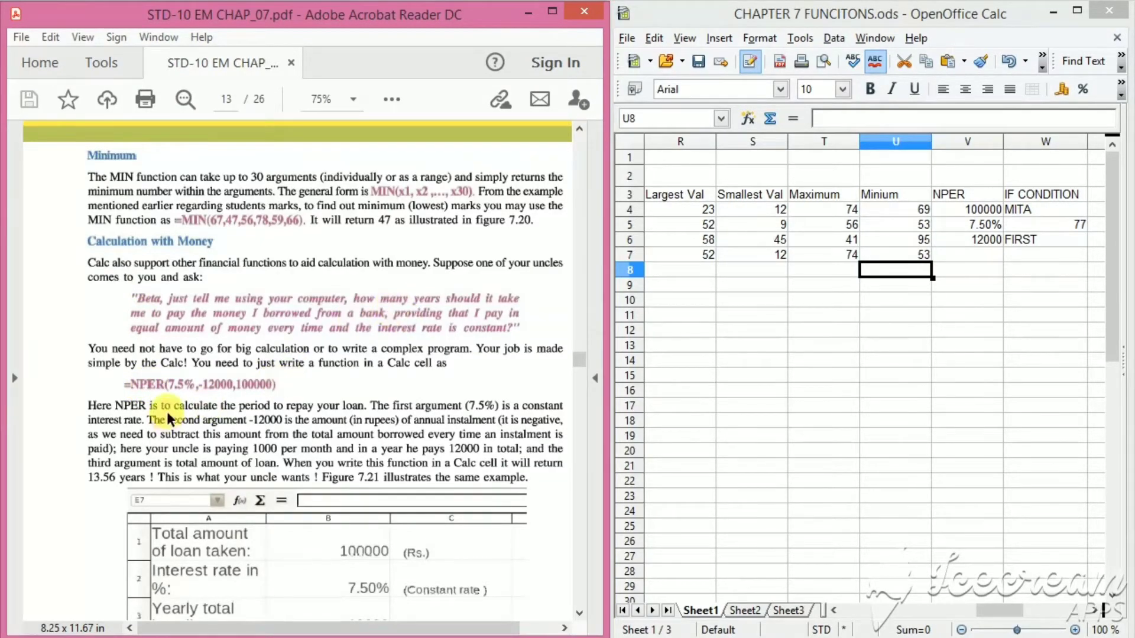
pyautogui.scroll(-3, 167, 414)
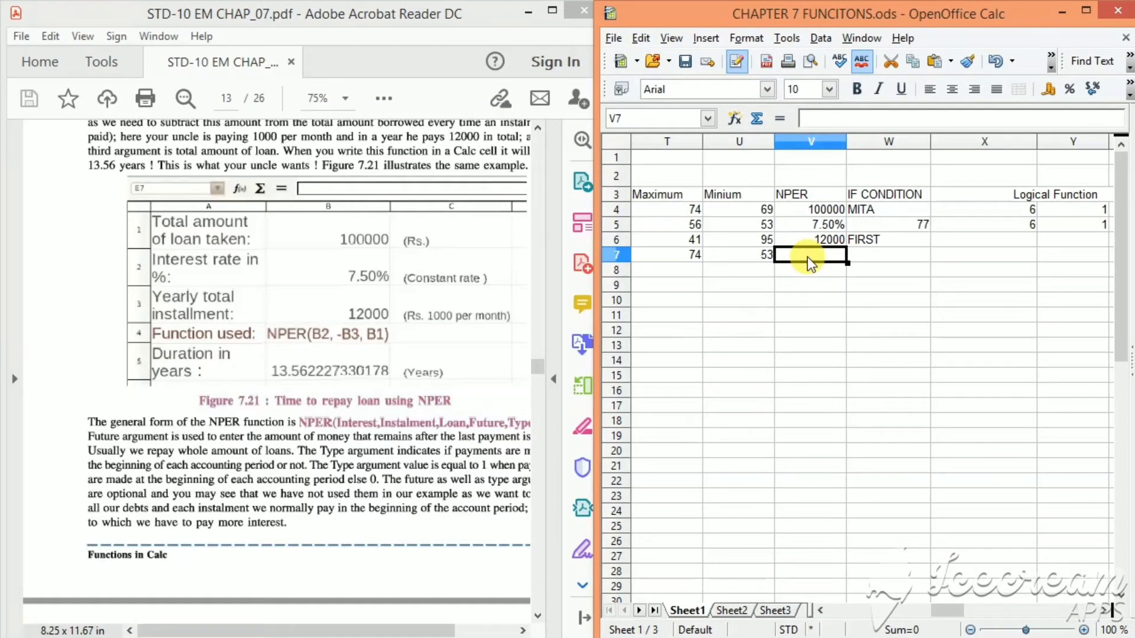
pyautogui.write('=')
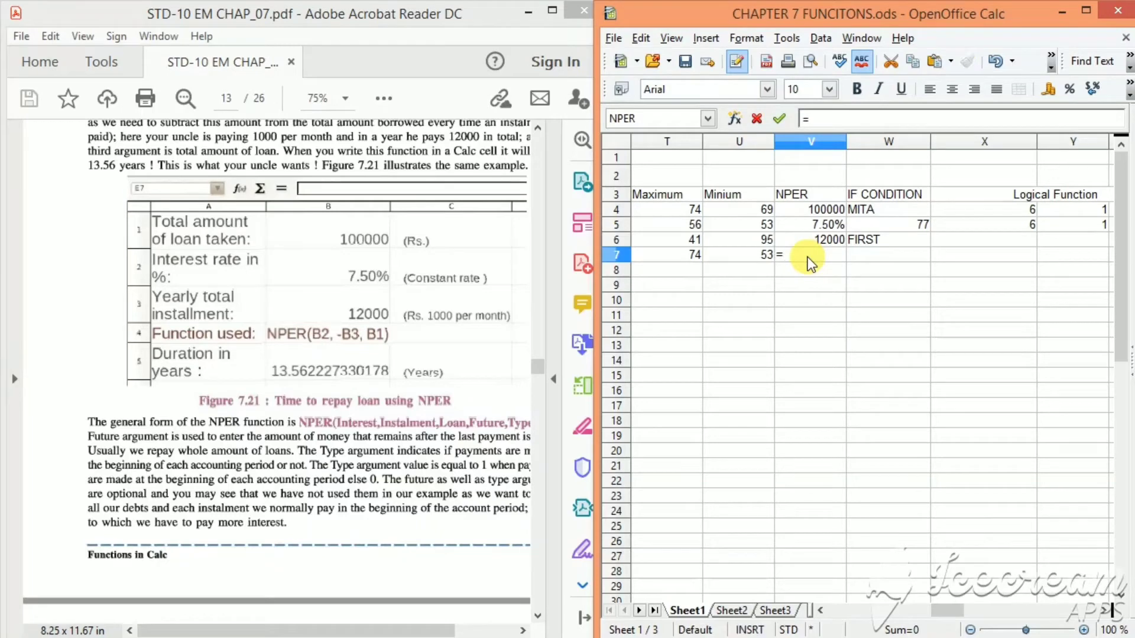
pyautogui.write('nper')
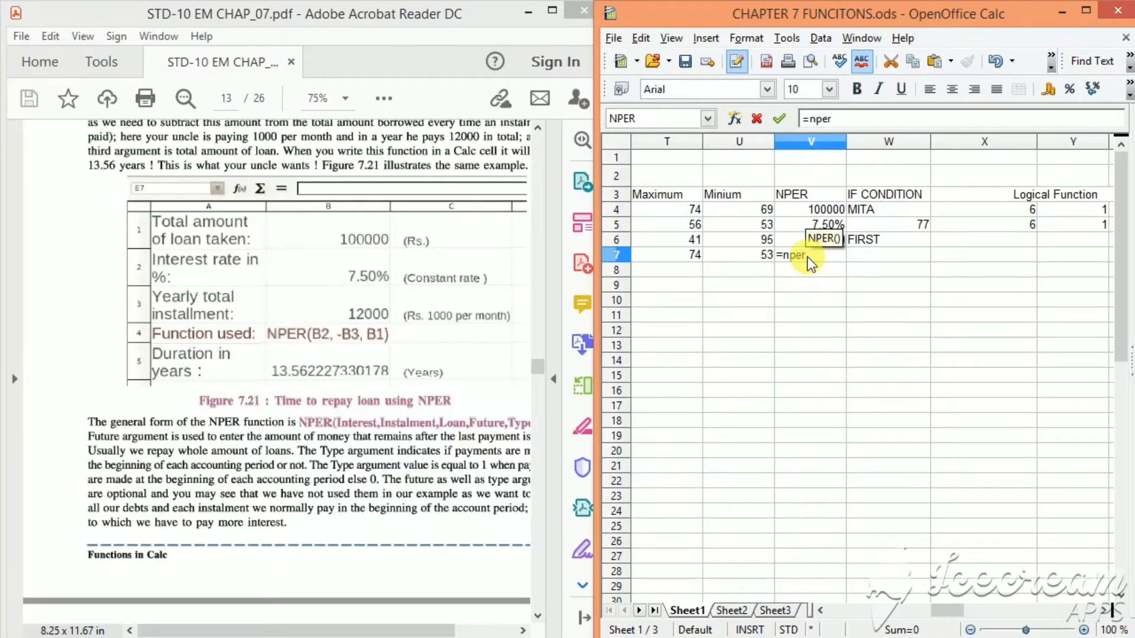
pyautogui.write('(')
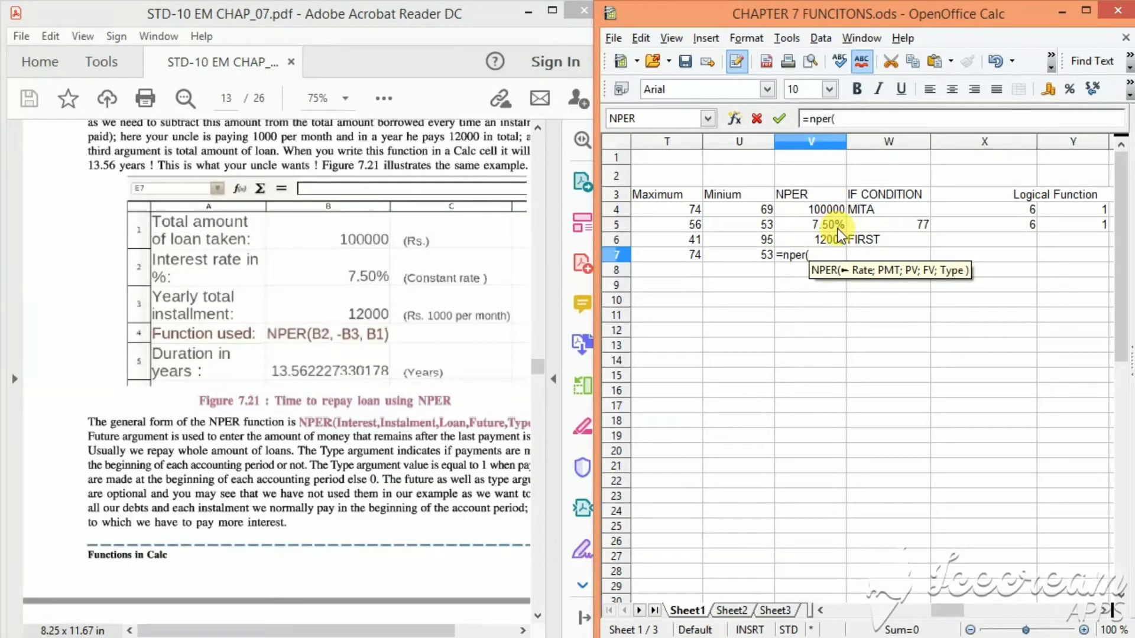
pyautogui.write('v5')
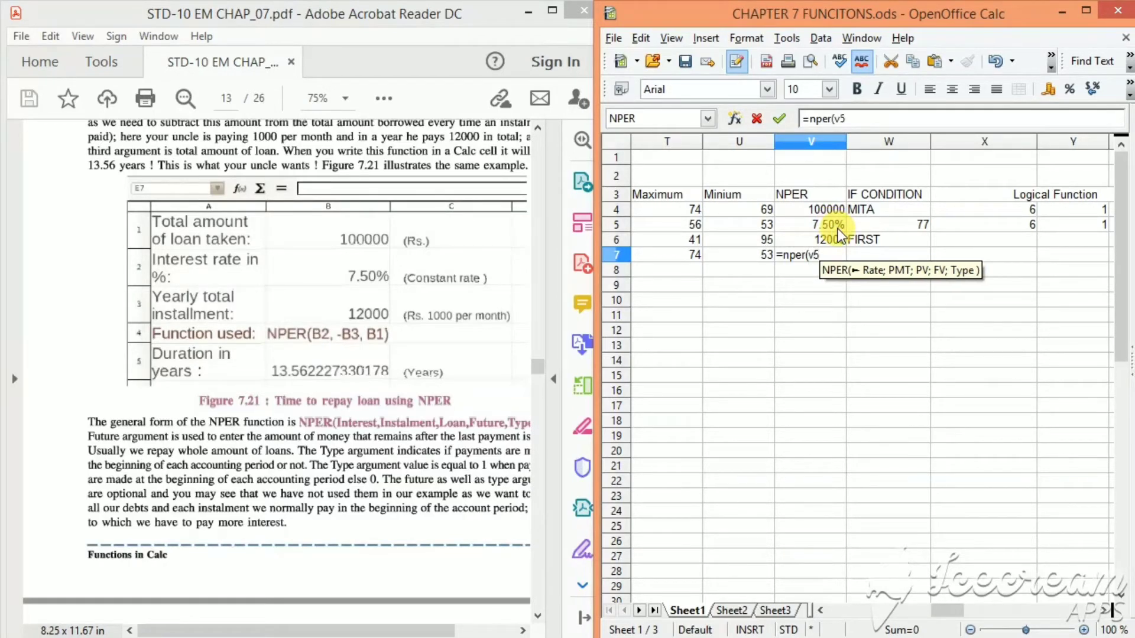
pyautogui.write(';')
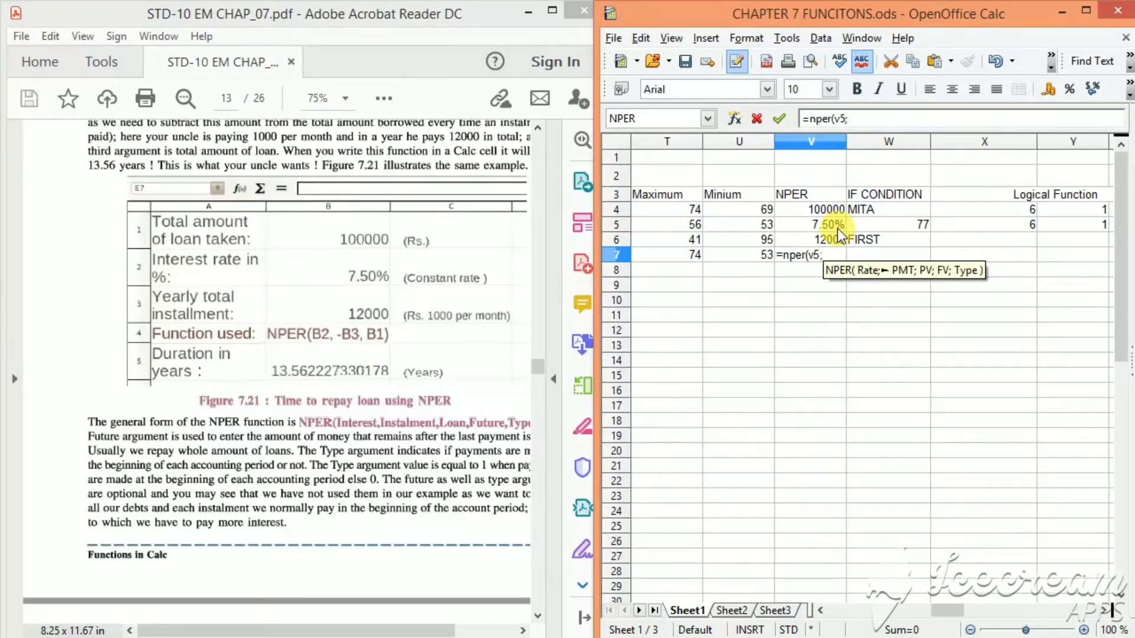
pyautogui.write('-')
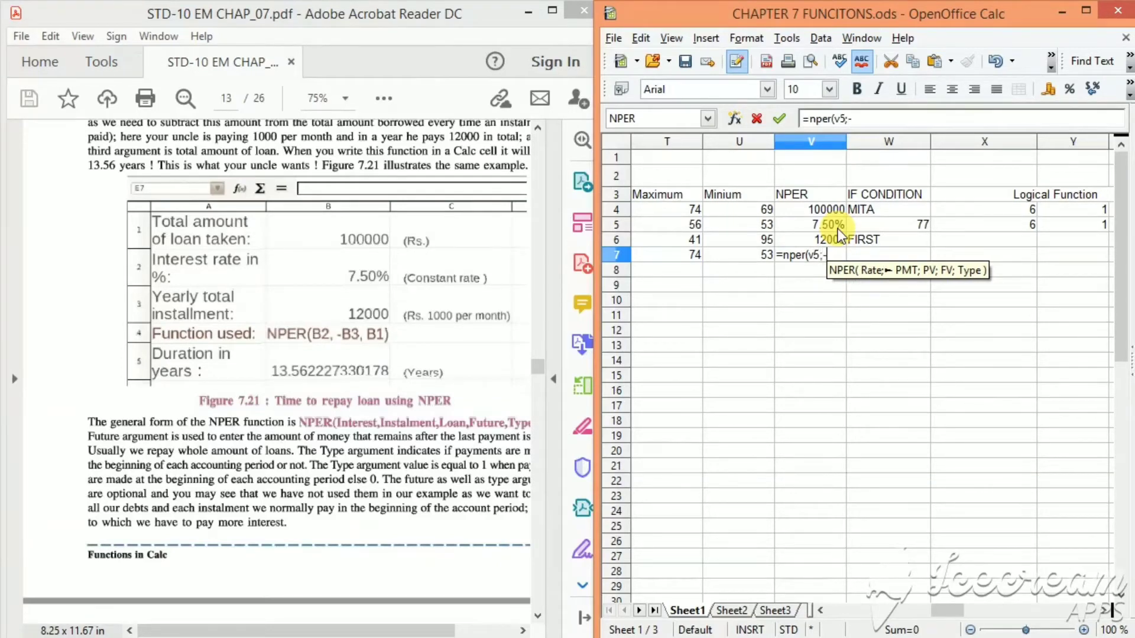
pyautogui.write('v')
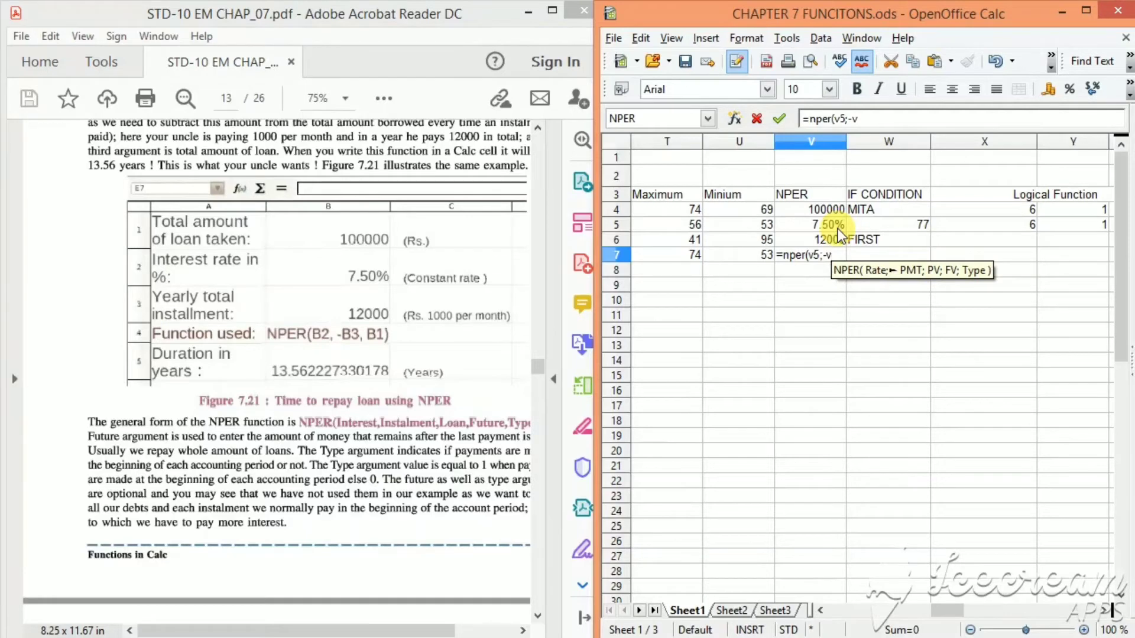
pyautogui.write('6;')
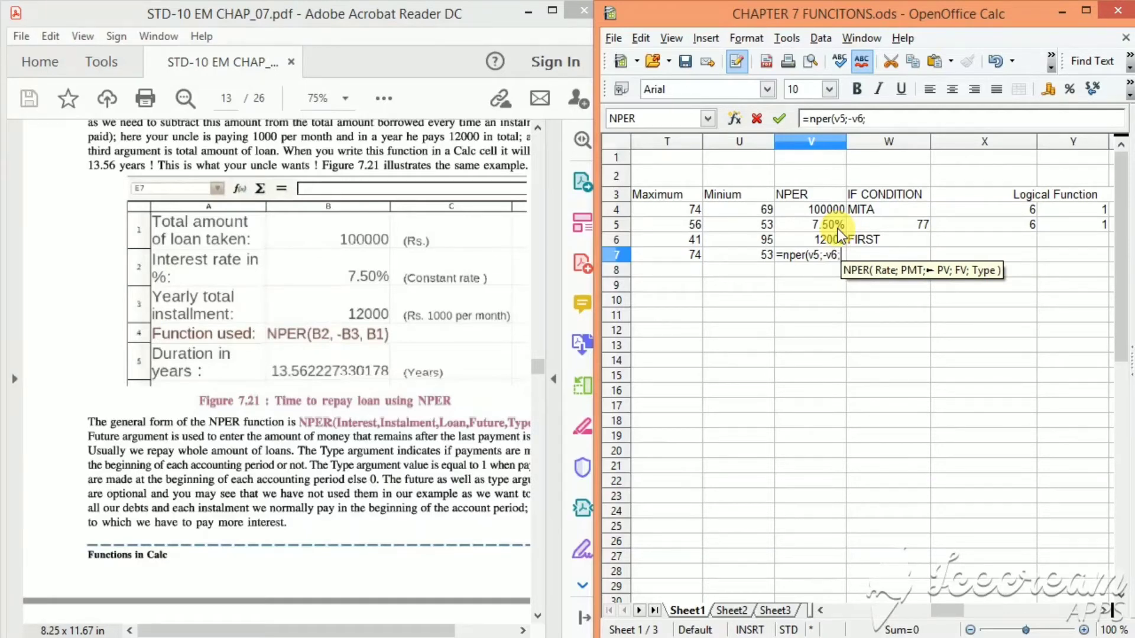
pyautogui.write('v4')
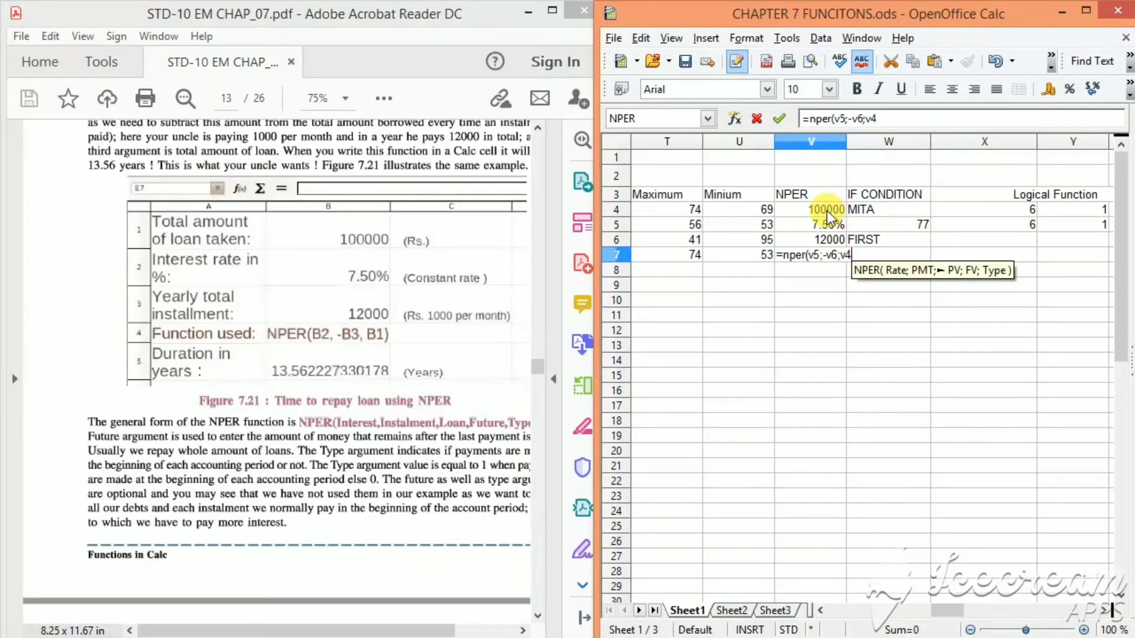
pyautogui.write(')')
pyautogui.press('Return')
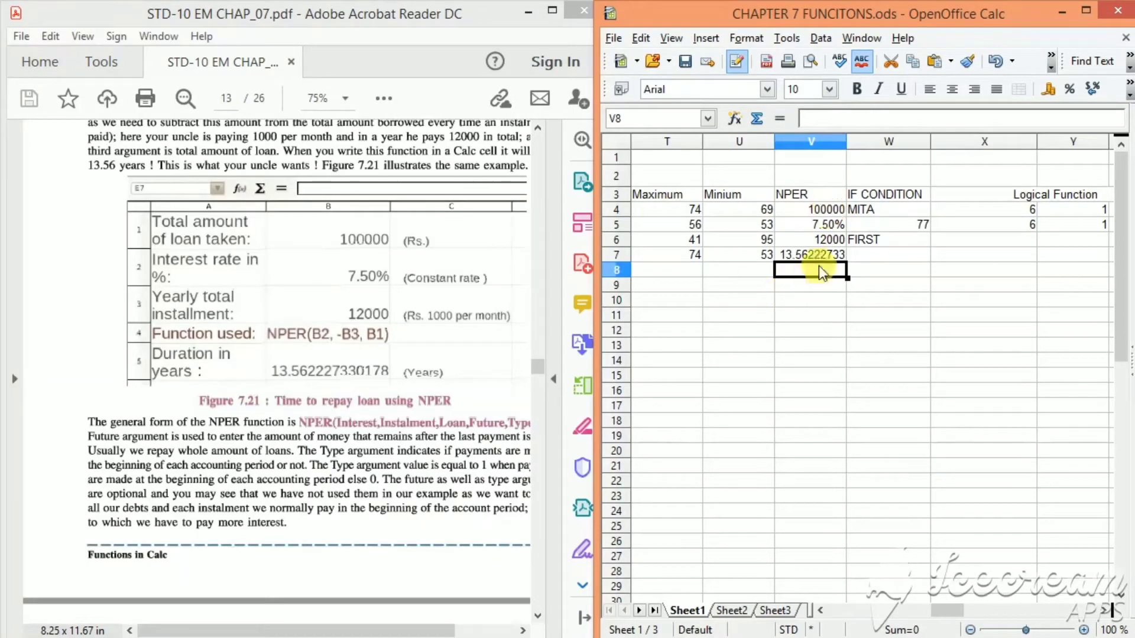
pyautogui.click(804, 257)
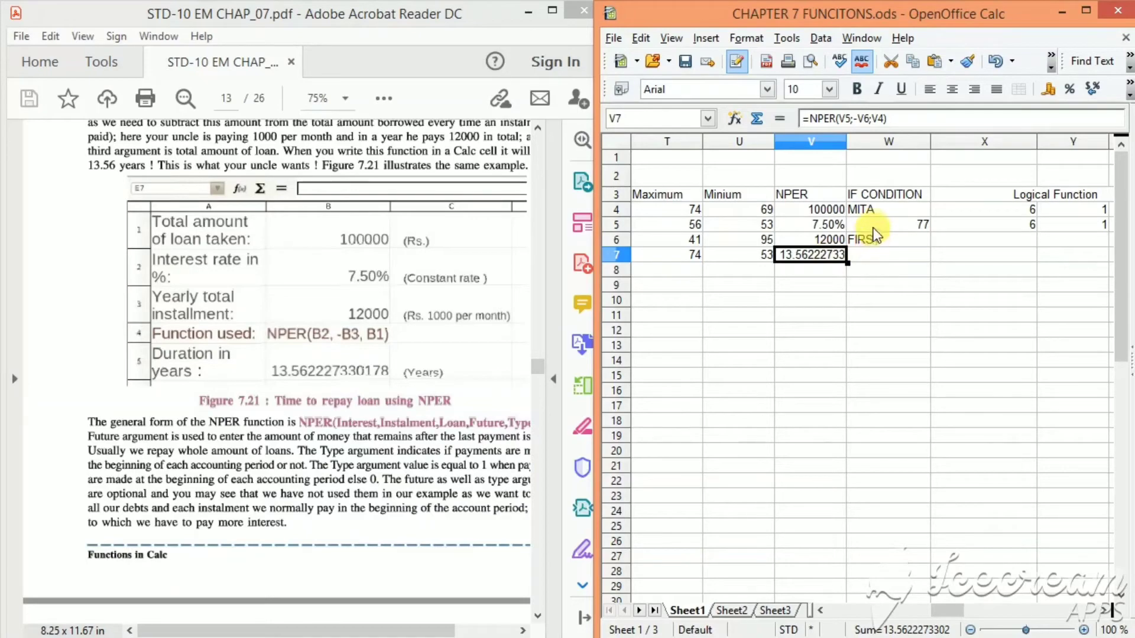
# Step: Read the PDF's Making Decisions sections through the nested IF example in Figure 7.23, and select the marks in cell W5 of the Calc sheet
pyautogui.click(155, 210)
pyautogui.scroll(-10, 159, 213)
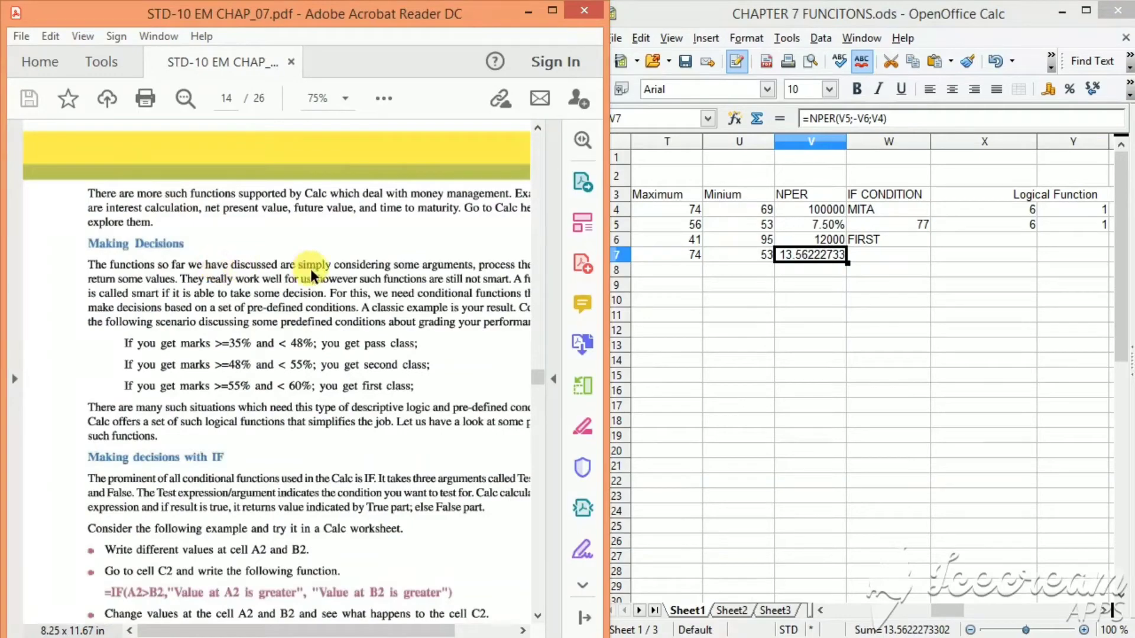
pyautogui.scroll(-10, 310, 268)
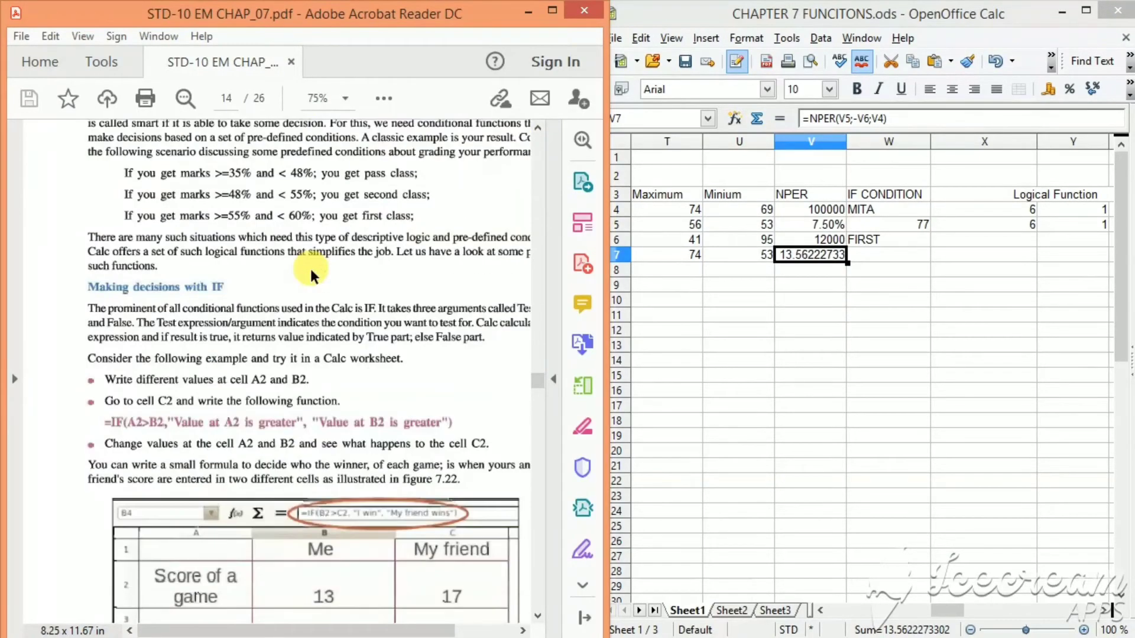
pyautogui.scroll(-1, 311, 276)
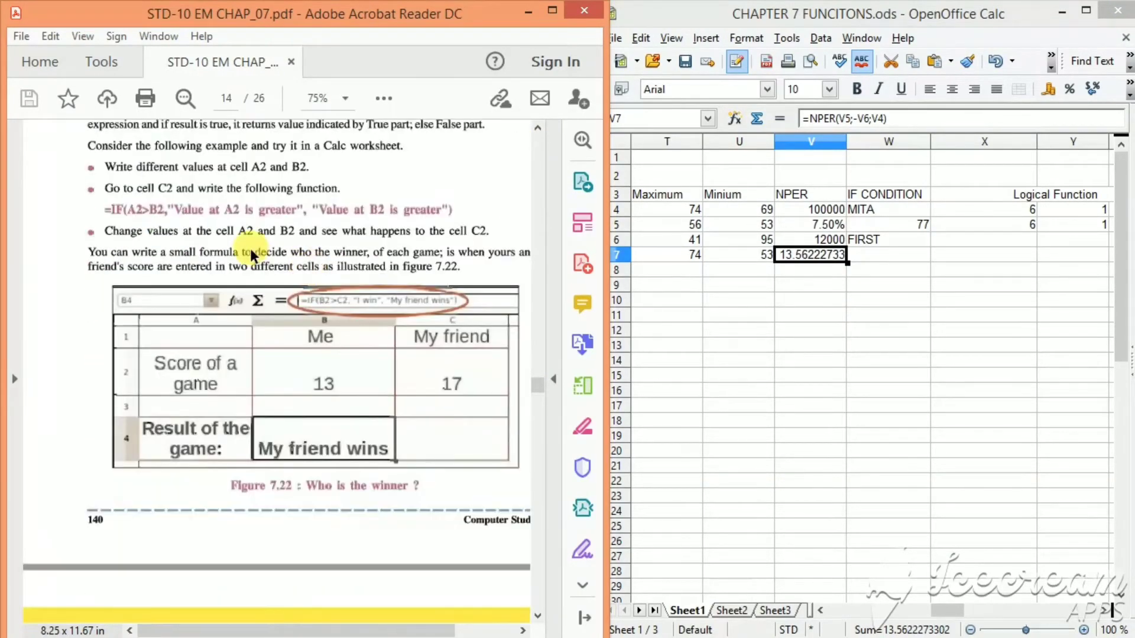
pyautogui.scroll(-11, 250, 253)
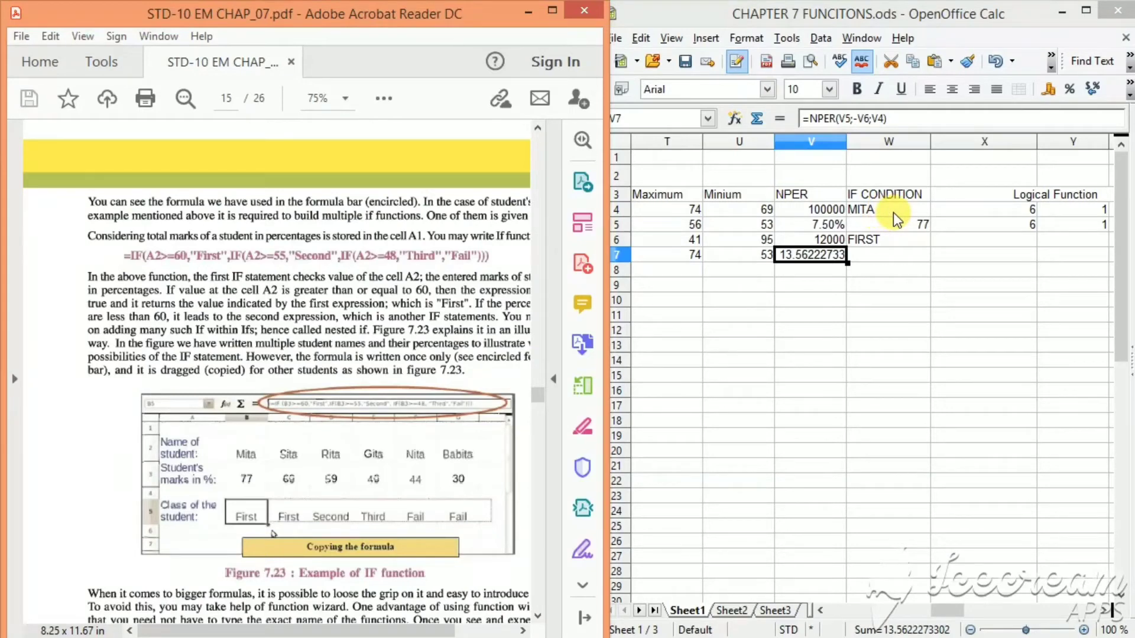
pyautogui.click(907, 230)
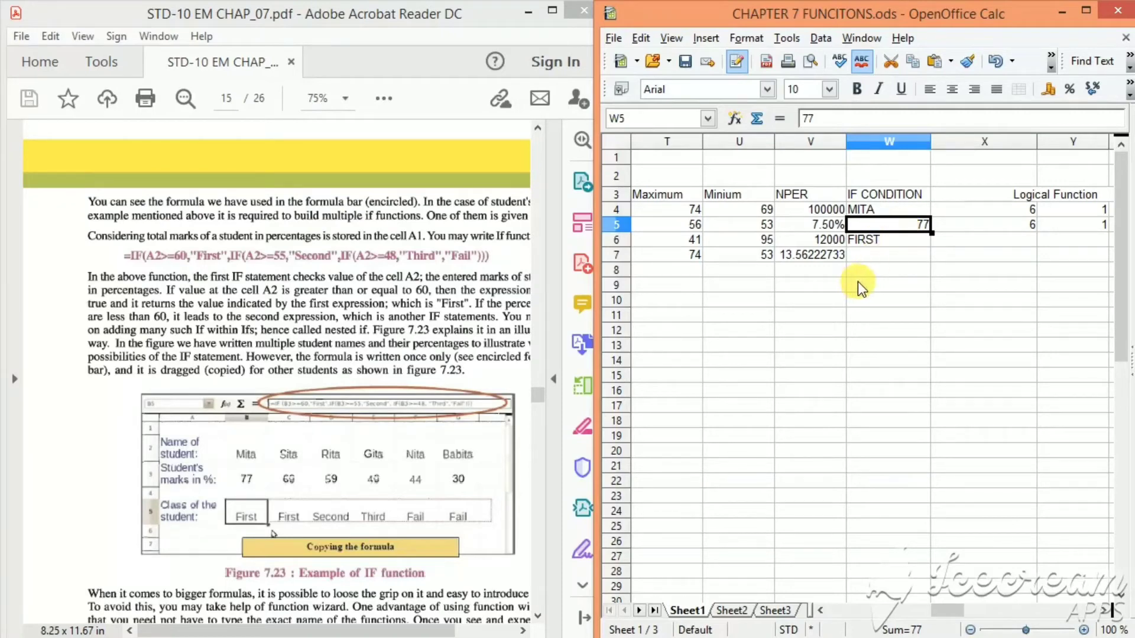
# Step: Examine the nested IF formula in cell W6 argument by argument, from the W5>=60 test through to the "FAIL" result
pyautogui.click(877, 242)
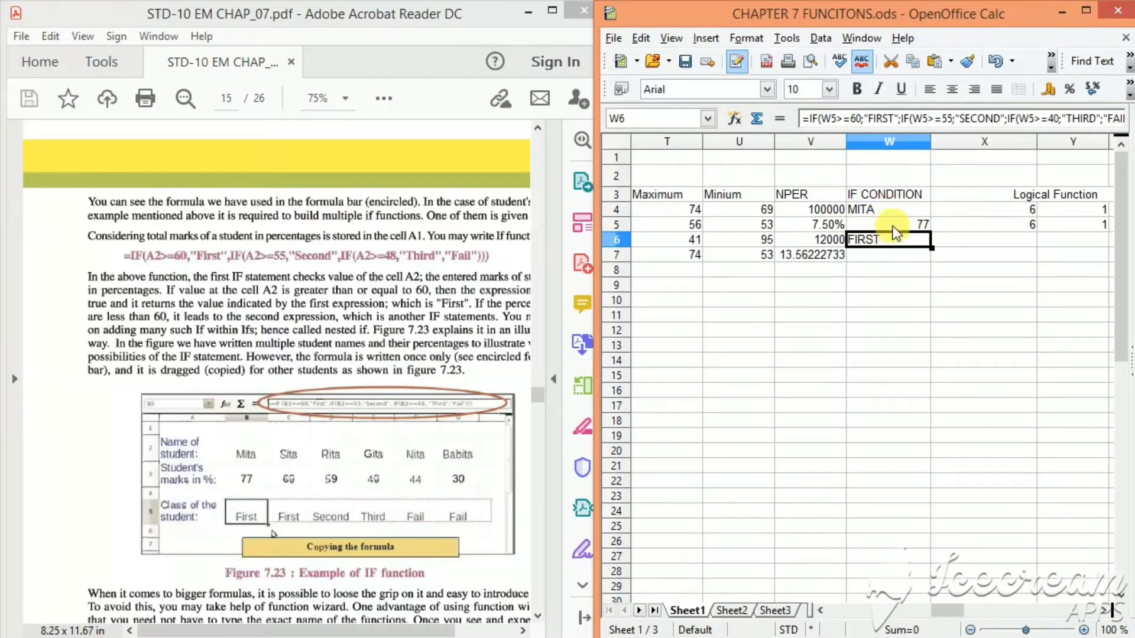
pyautogui.click(812, 119)
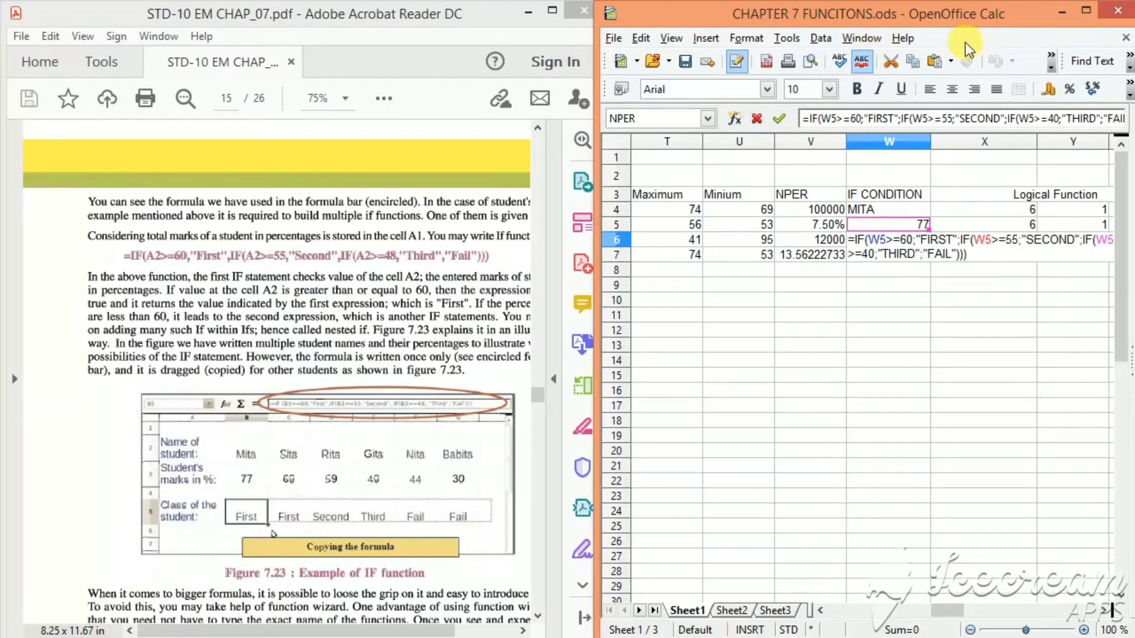
pyautogui.press('Right')
pyautogui.press('Right')
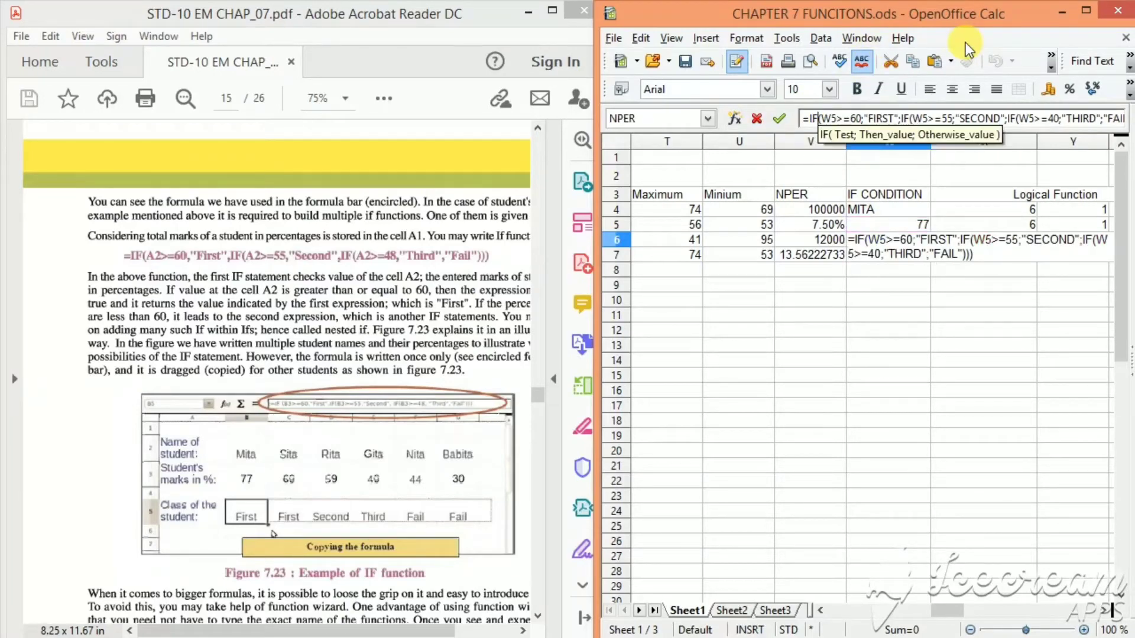
pyautogui.press('Right')
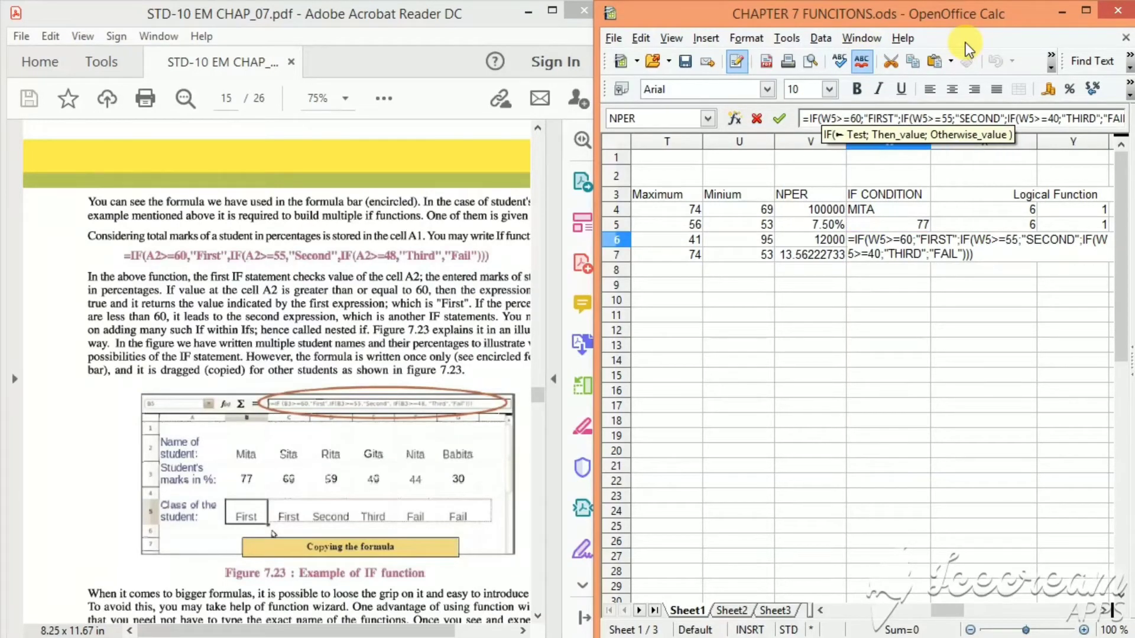
pyautogui.press('Right')
pyautogui.press('Right')
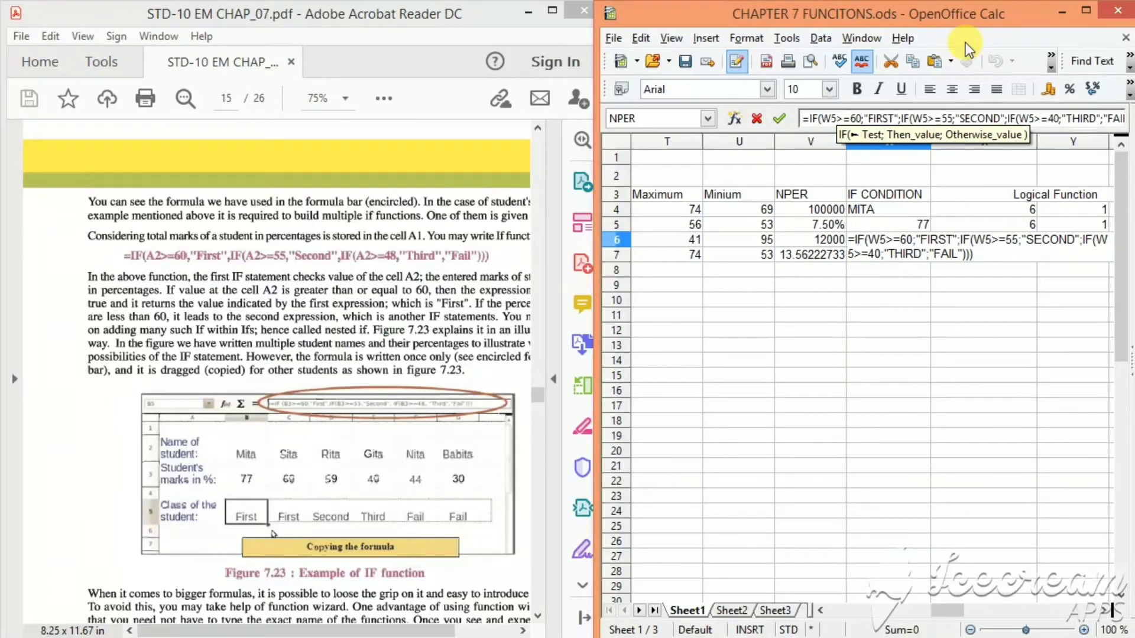
pyautogui.press('Right')
pyautogui.press('Right')
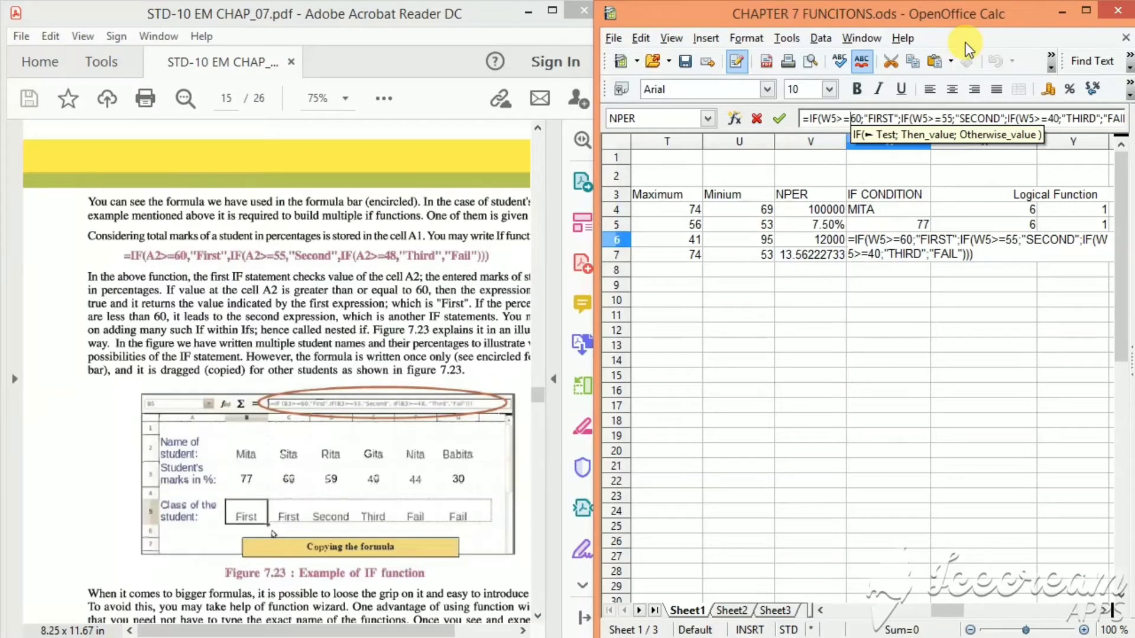
pyautogui.press('Right')
pyautogui.press('Right')
pyautogui.press('Right')
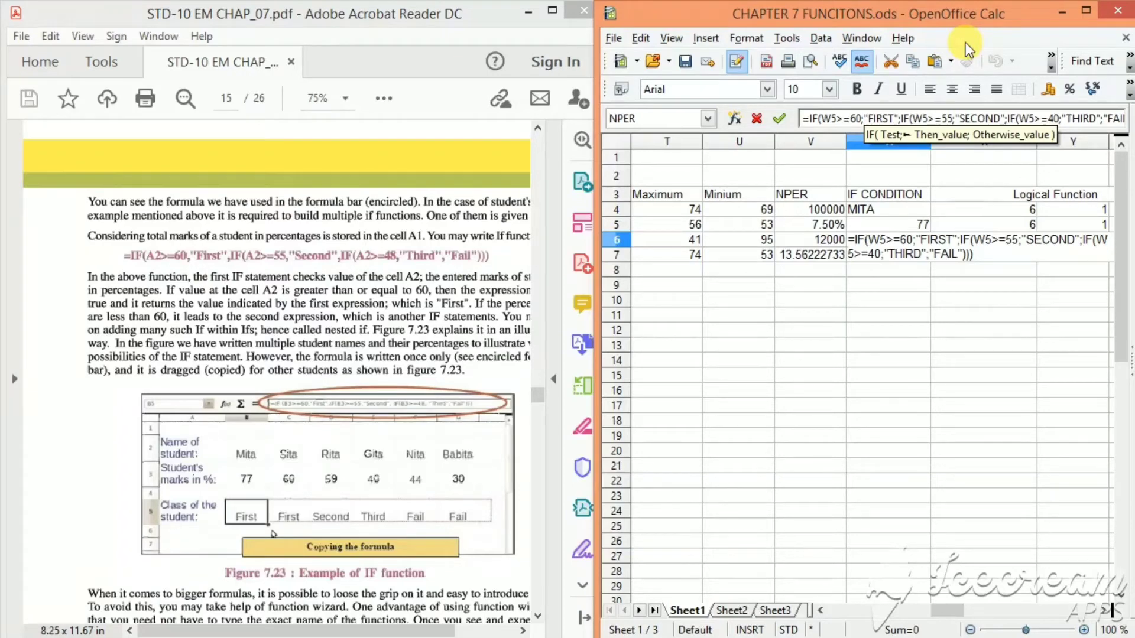
pyautogui.press('Right')
pyautogui.press('Right')
pyautogui.press('Right')
pyautogui.press('Right')
pyautogui.press('Right')
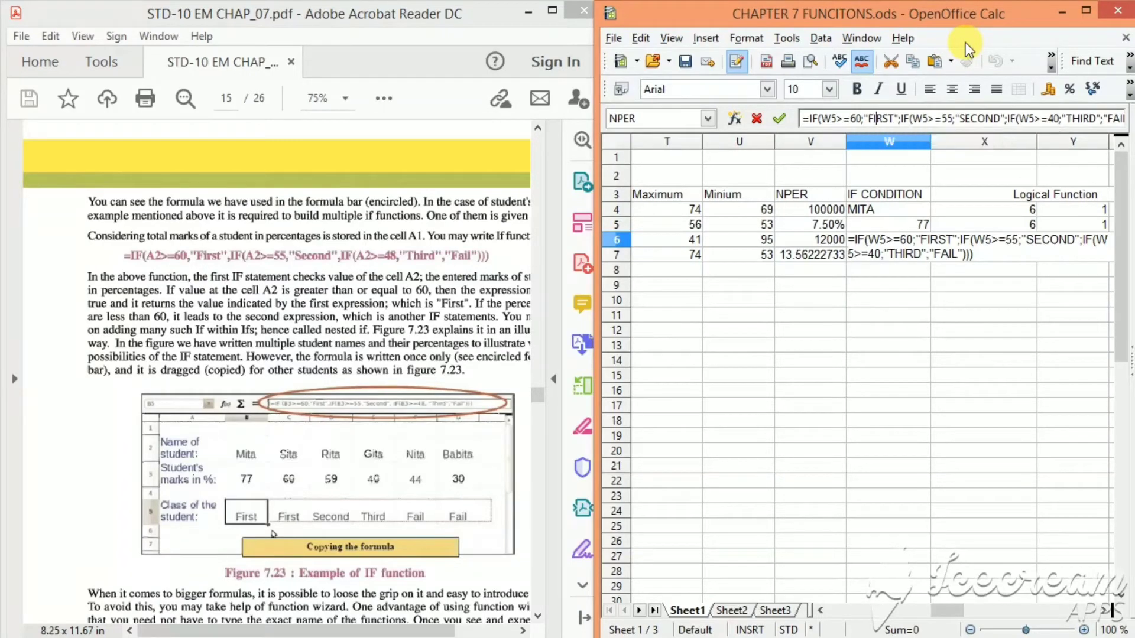
pyautogui.press('Right')
pyautogui.press('Right')
pyautogui.press('Right')
pyautogui.press('Right')
pyautogui.press('Right')
pyautogui.press('Right')
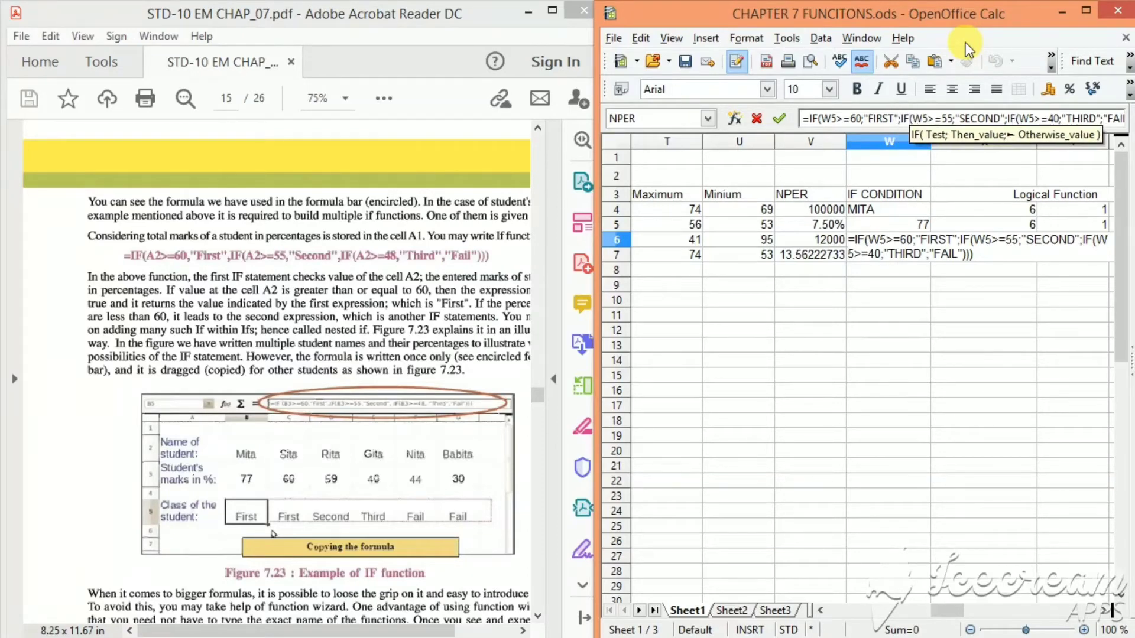
pyautogui.press('Right')
pyautogui.press('Right')
pyautogui.press('Right')
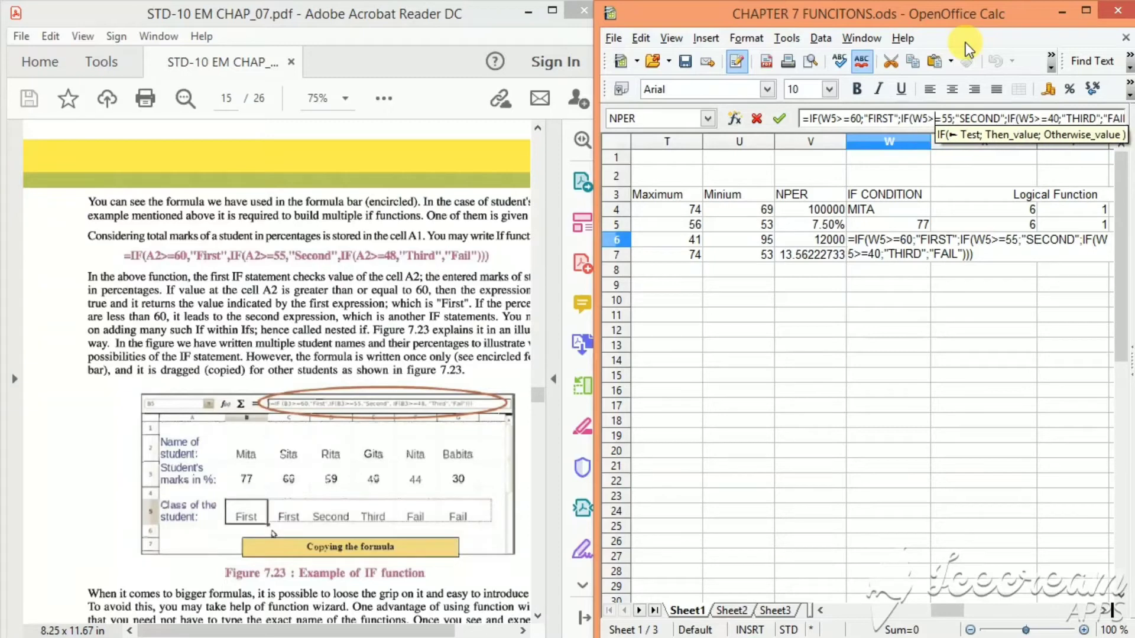
pyautogui.press('Right')
pyautogui.press('Right')
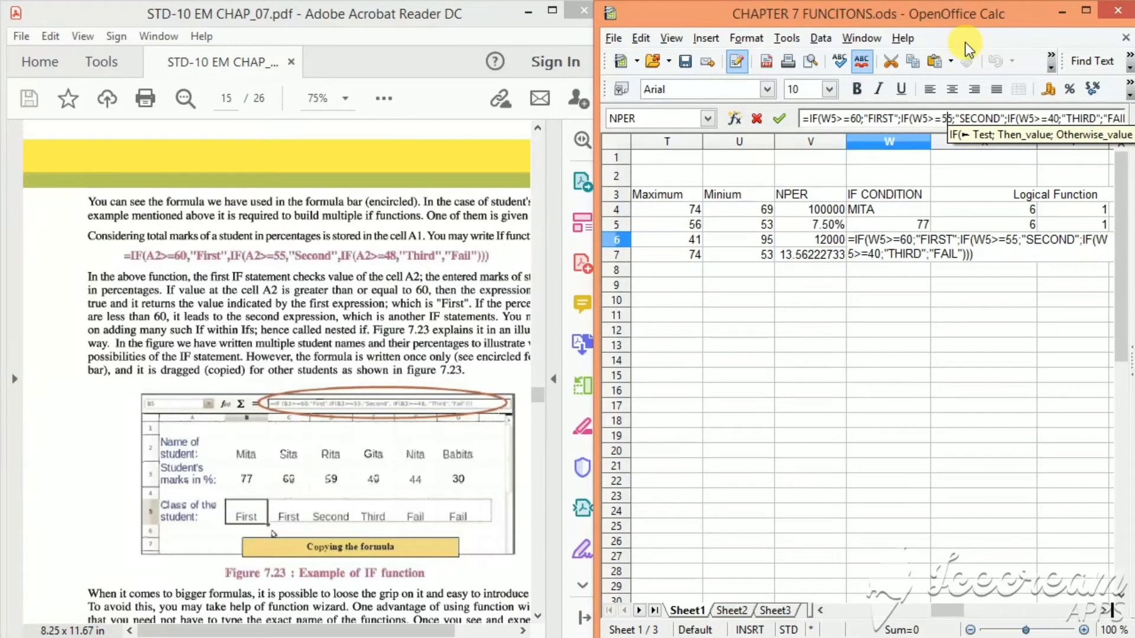
pyautogui.press('Right')
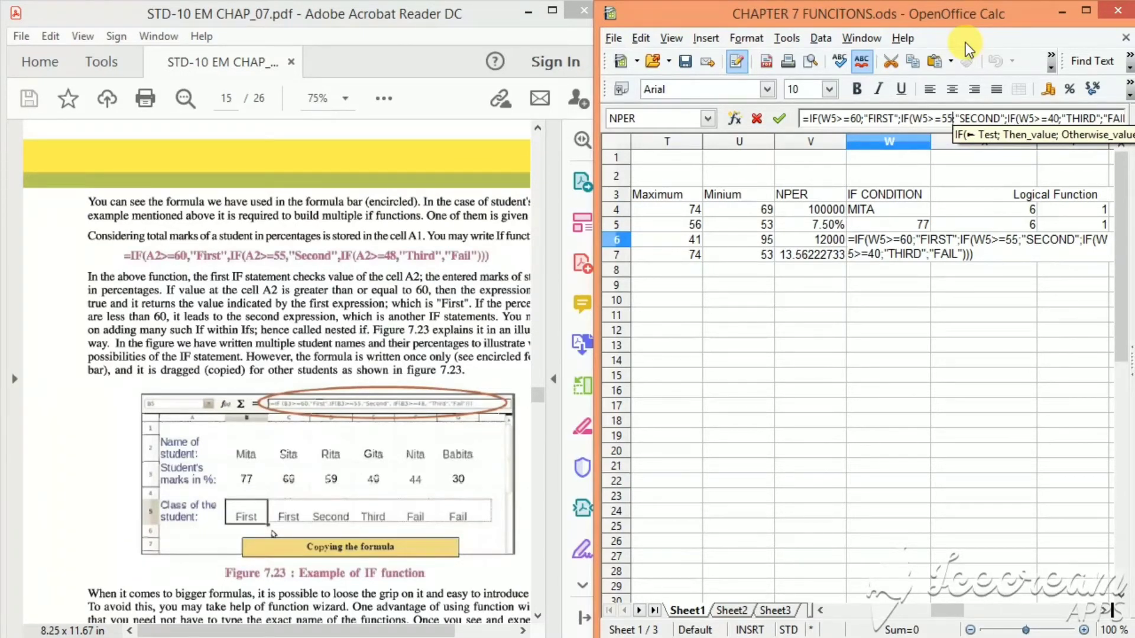
pyautogui.press('Right')
pyautogui.press('Right')
pyautogui.press('Right')
pyautogui.press('Right')
pyautogui.press('Right')
pyautogui.press('Right')
pyautogui.press('Right')
pyautogui.press('Right')
pyautogui.press('Right')
pyautogui.press('Right')
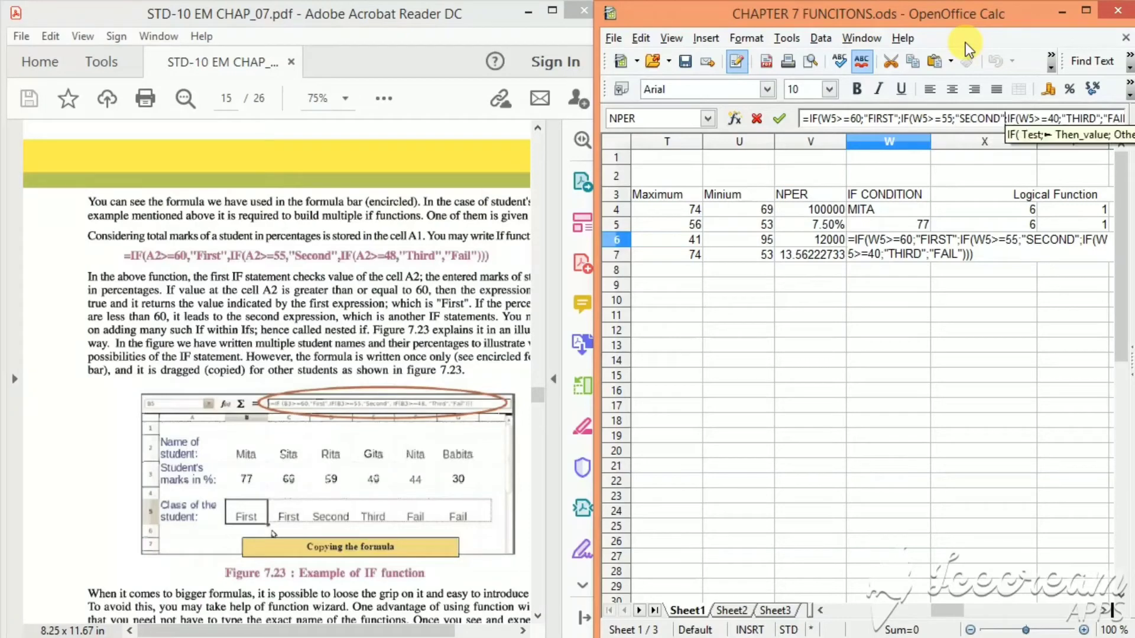
pyautogui.press('Right')
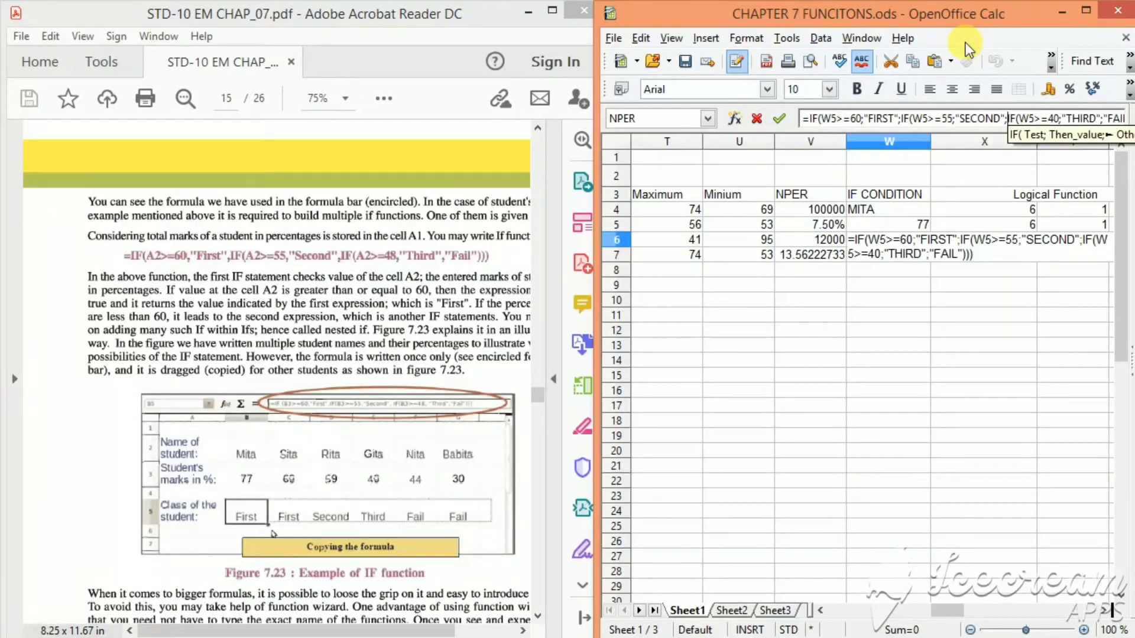
pyautogui.press('Right')
pyautogui.press('Right')
pyautogui.press('Right')
pyautogui.press('Right')
pyautogui.press('Right')
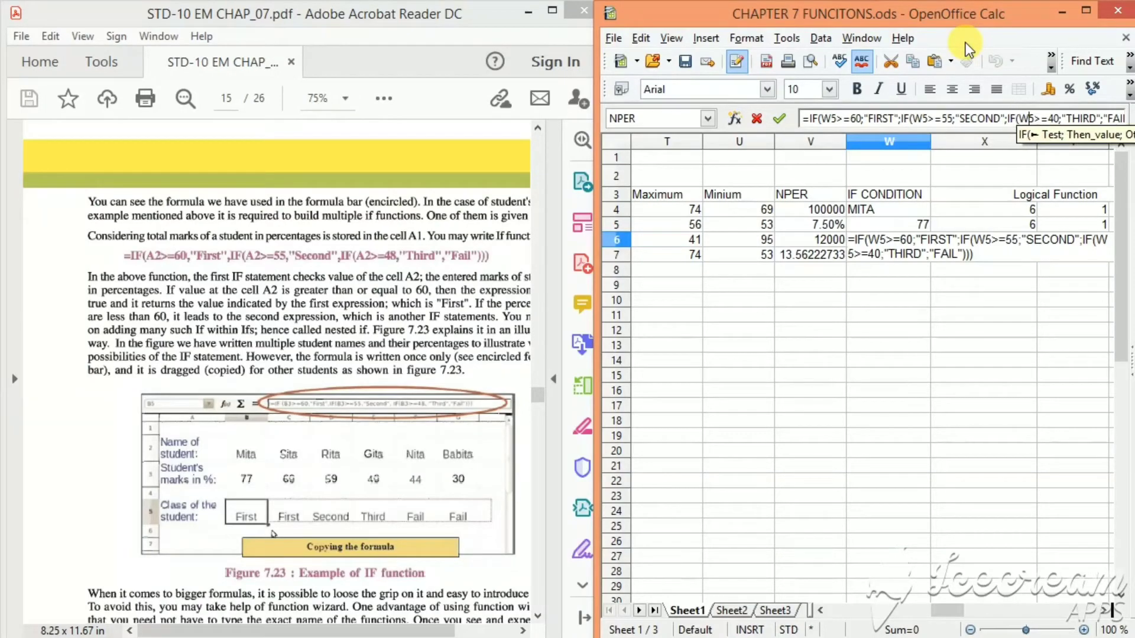
pyautogui.press('Right')
pyautogui.press('Right')
pyautogui.press('Right')
pyautogui.press('Right')
pyautogui.press('Right')
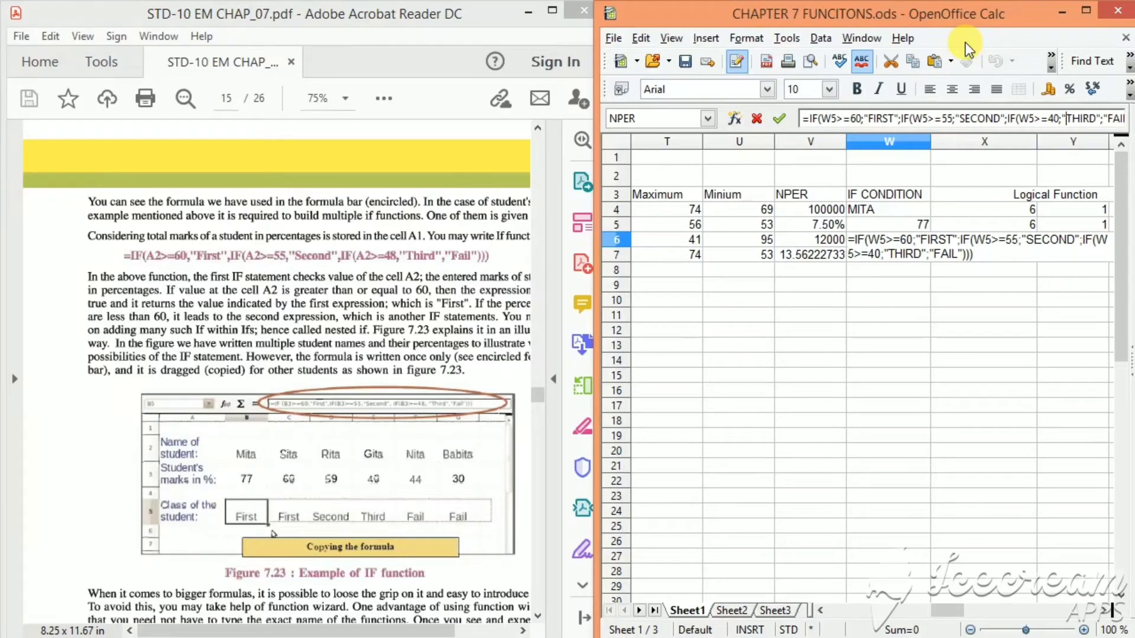
pyautogui.press('Right')
pyautogui.press('Right')
pyautogui.press('Right')
pyautogui.press('Right')
pyautogui.press('Right')
pyautogui.press('Right')
pyautogui.press('Right')
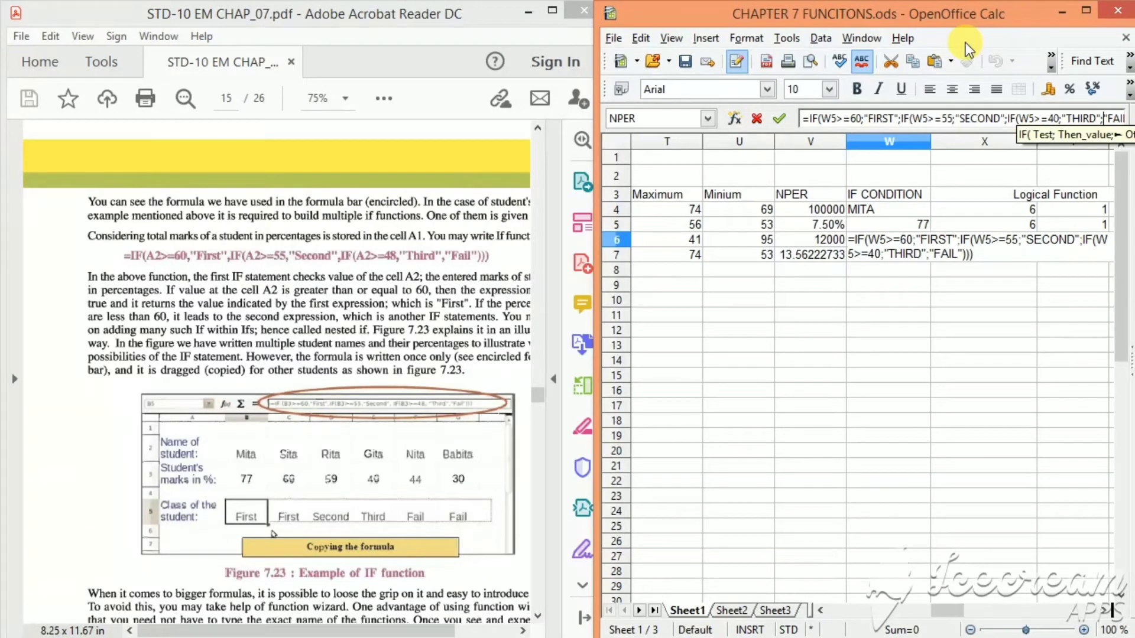
pyautogui.press('Right')
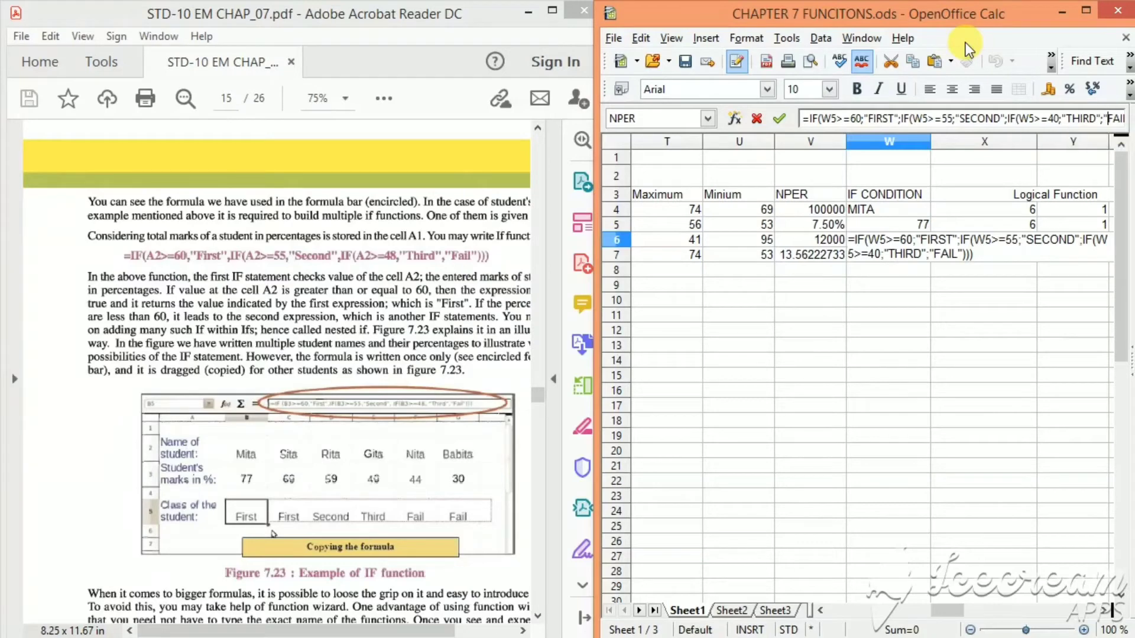
pyautogui.press('Right')
pyautogui.press('Return')
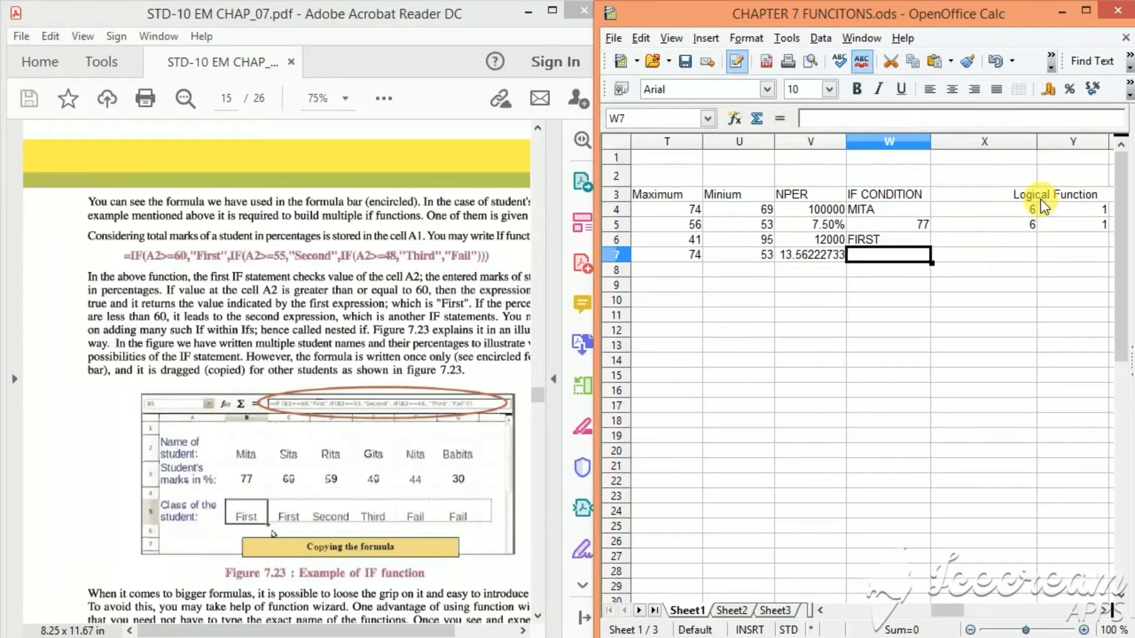
# Step: Review the IF formula in cell W6 and test it by setting the marks in cell W5 to 52
pyautogui.click(874, 239)
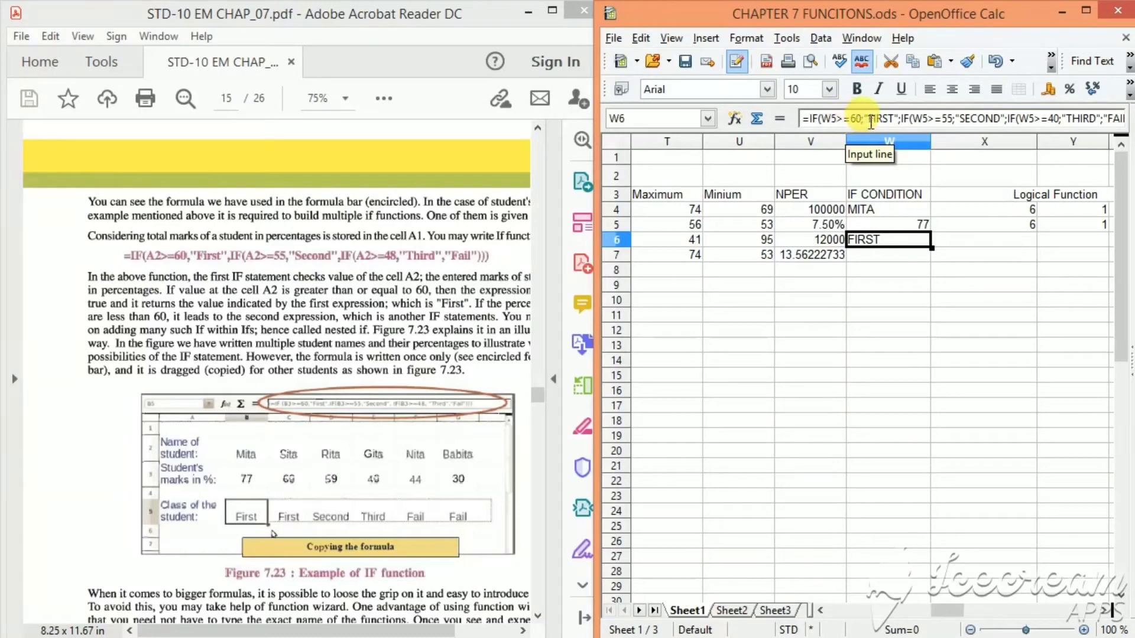
pyautogui.click(906, 222)
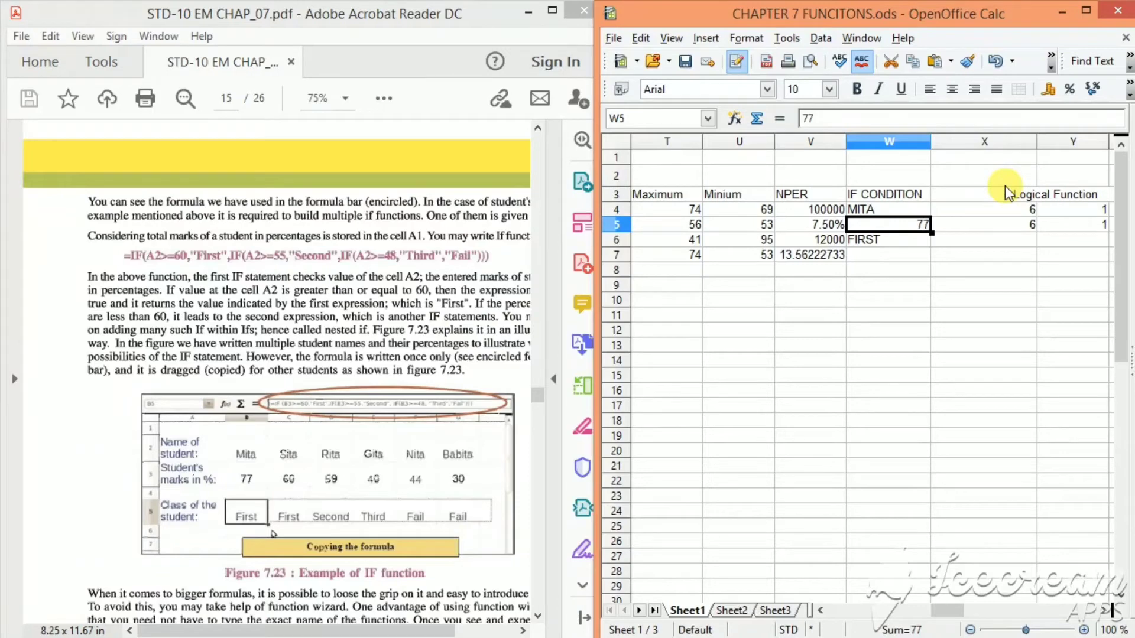
pyautogui.write('52')
pyautogui.press('Return')
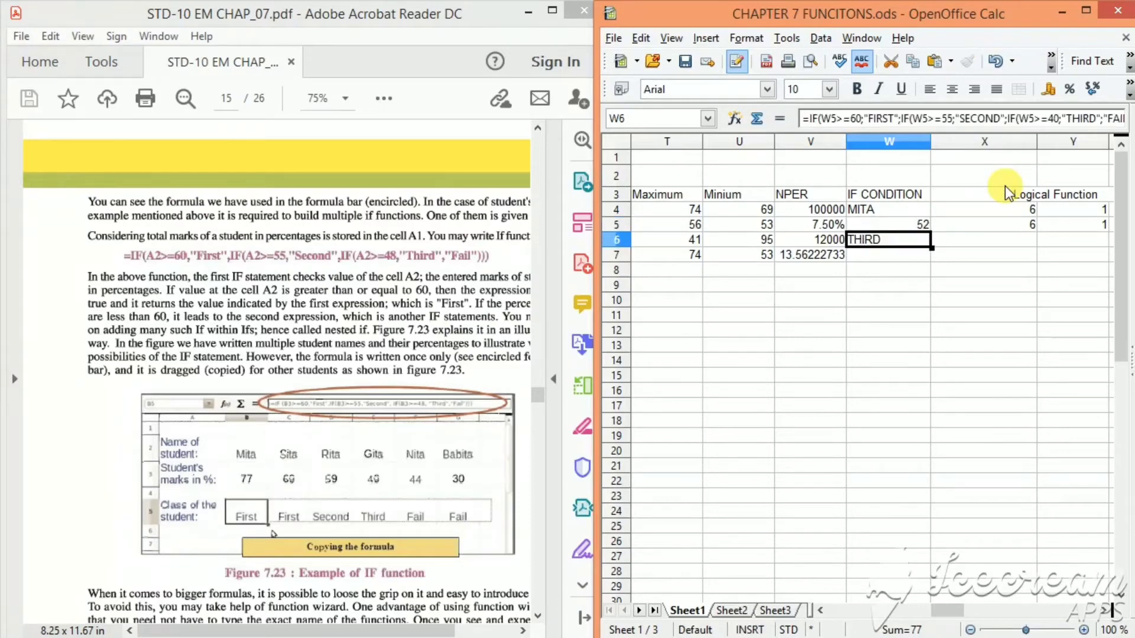
# Step: Test the fail case of the nested IF by setting the marks in cell W5 to 10
pyautogui.click(893, 228)
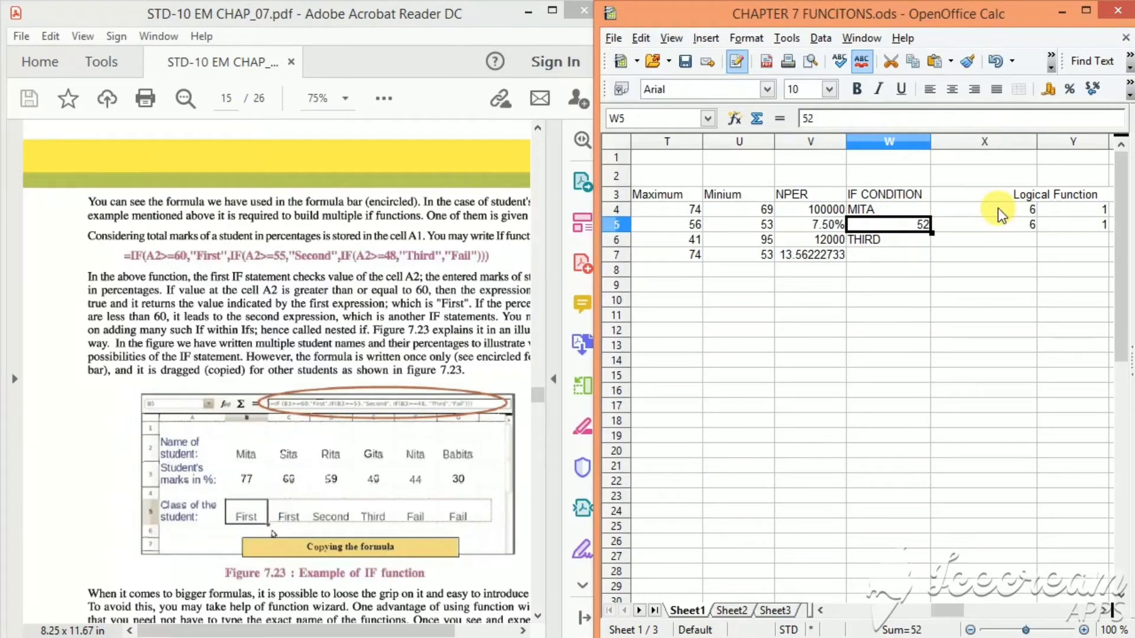
pyautogui.write('10')
pyautogui.press('Return')
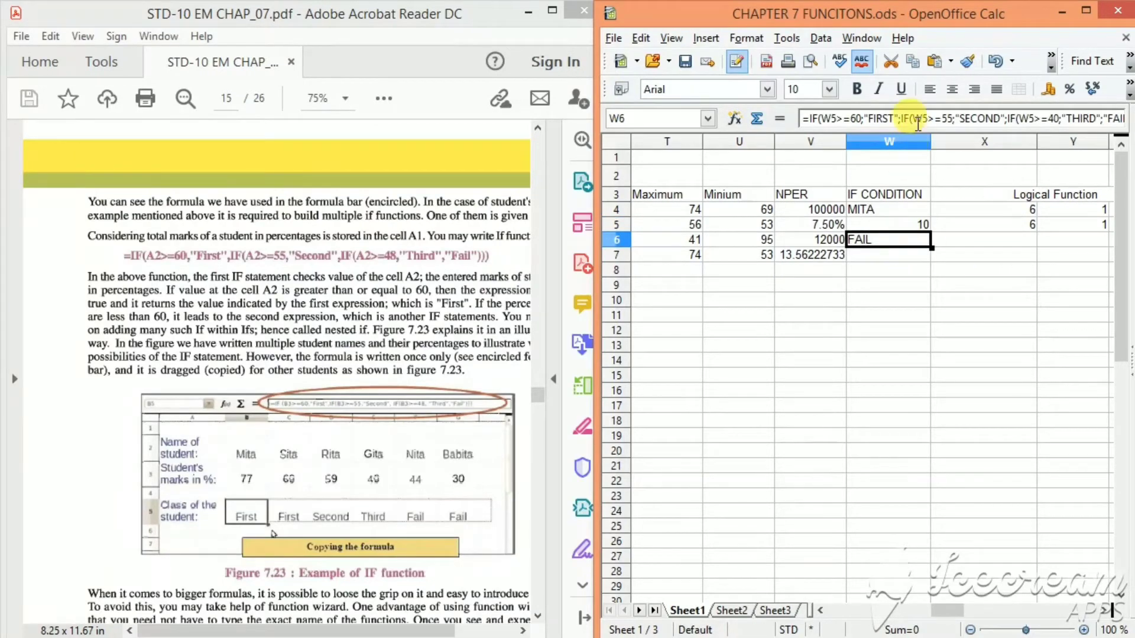
# Step: Check the IF result cell W6, and set the marks in cell W5 back to 77
pyautogui.click(879, 228)
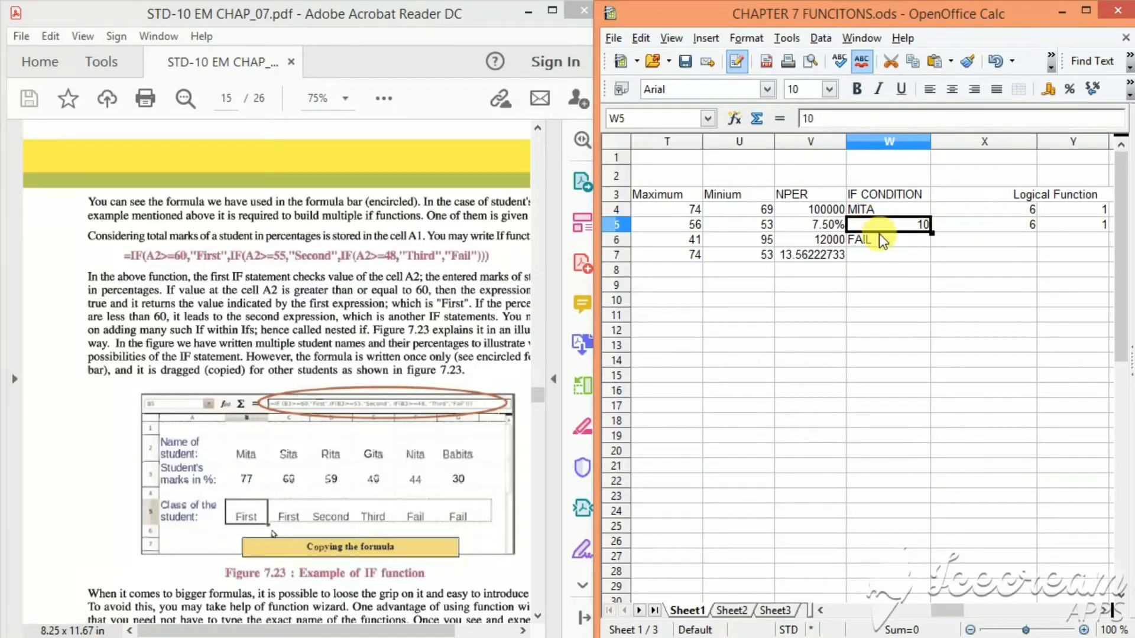
pyautogui.click(879, 243)
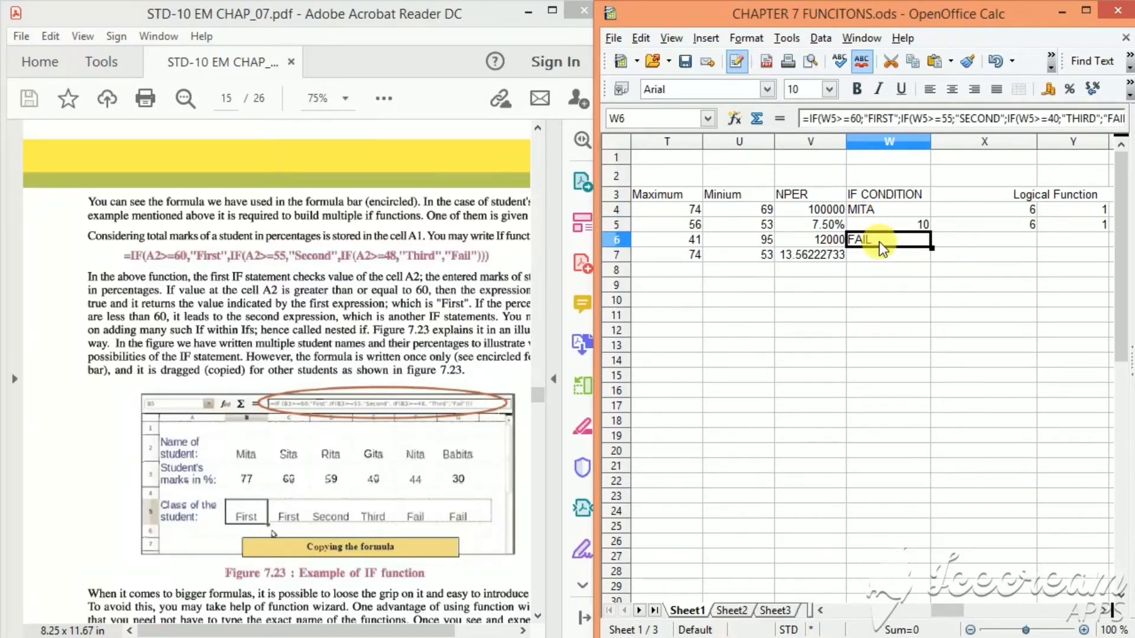
pyautogui.click(917, 221)
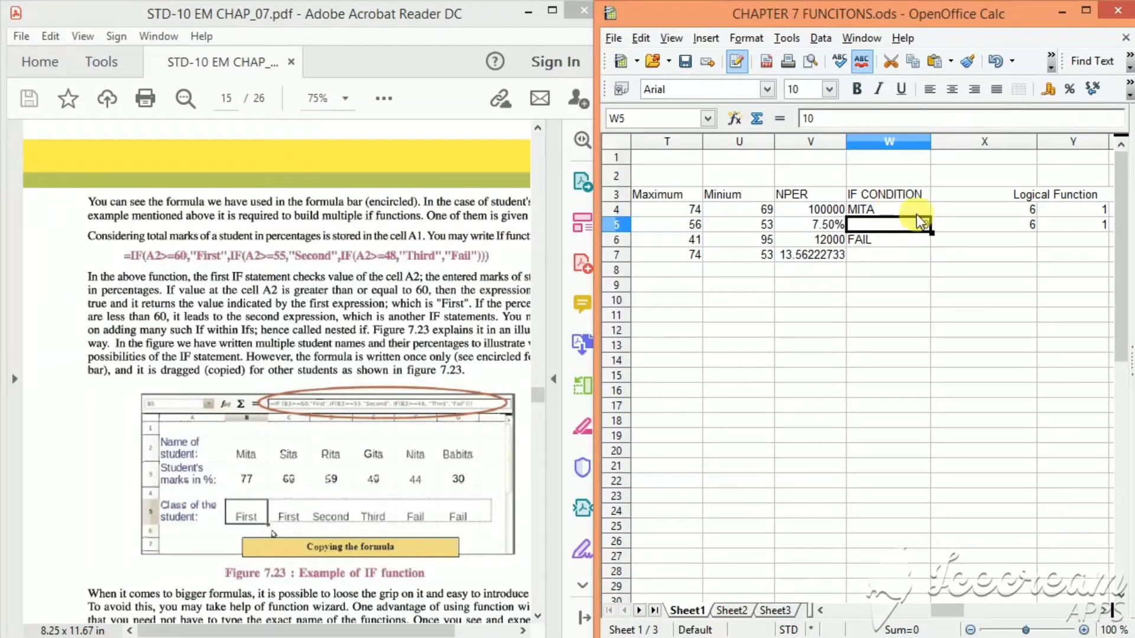
pyautogui.write('77')
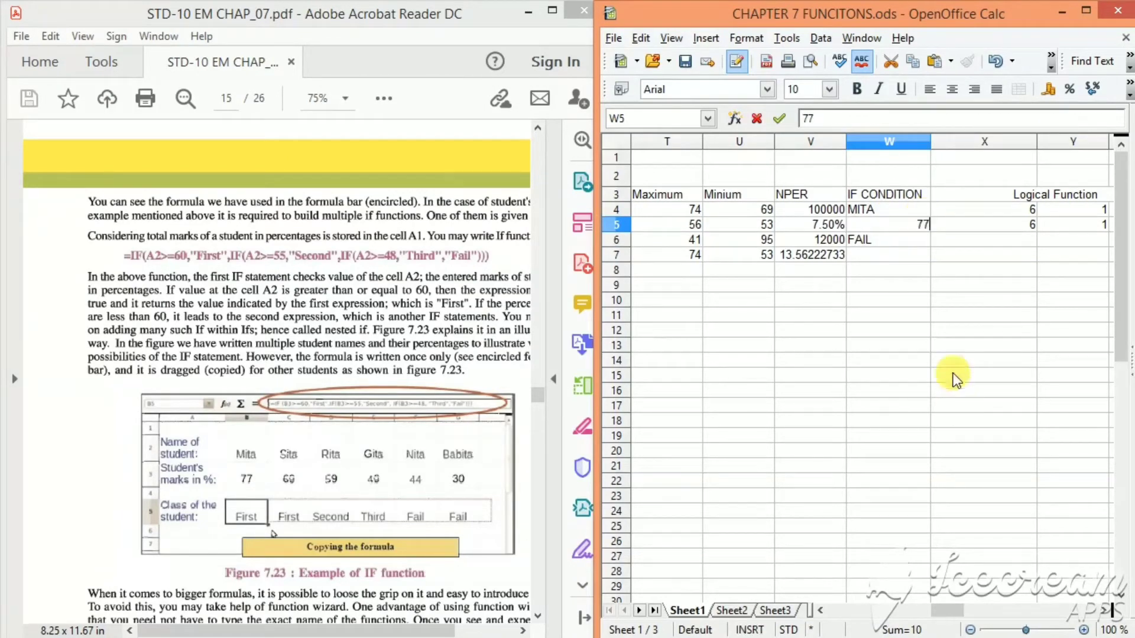
pyautogui.click(917, 285)
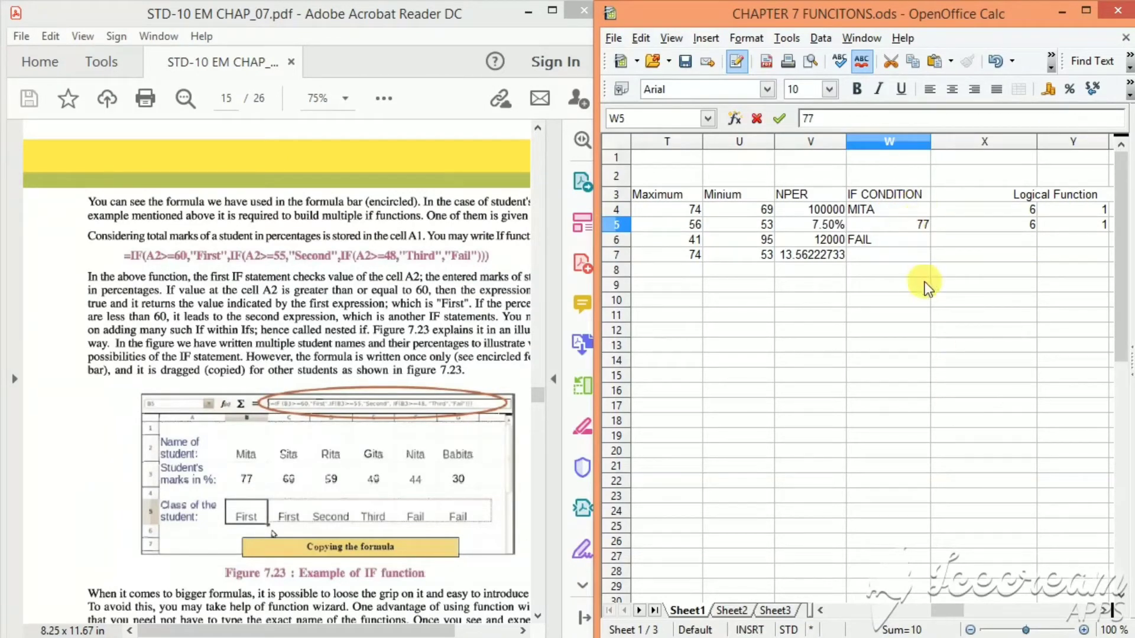
# Step: Switch to the PDF and read the Relational Operators table and the Logical Functions section covering TRUE, FALSE and NOT
pyautogui.click(394, 308)
pyautogui.scroll(-10, 354, 312)
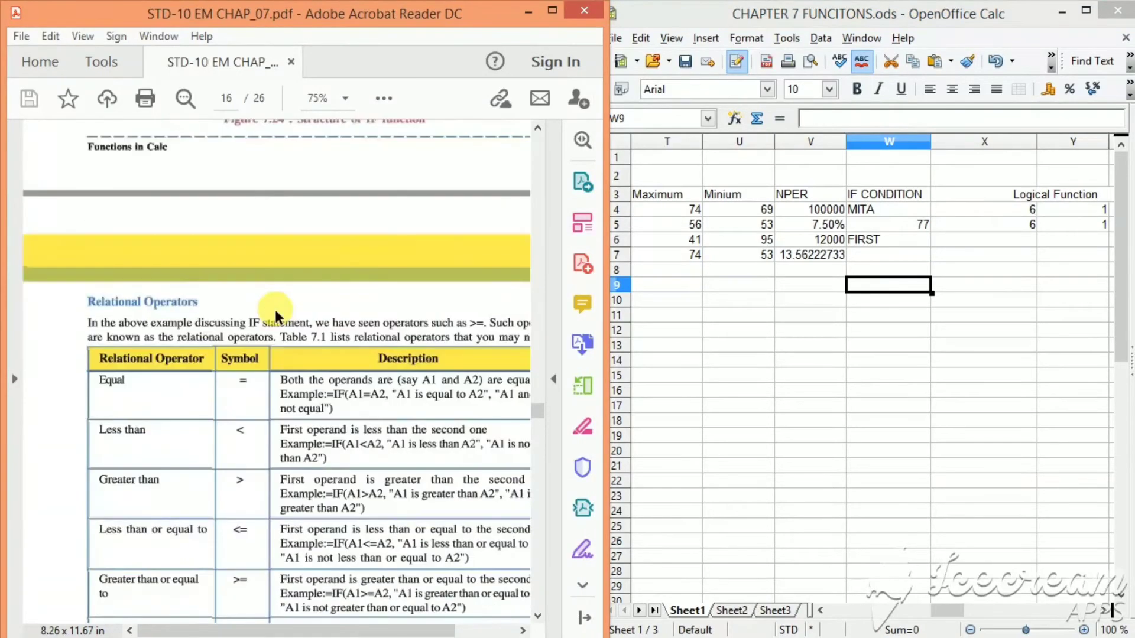
pyautogui.scroll(-5, 276, 315)
pyautogui.scroll(3, 274, 307)
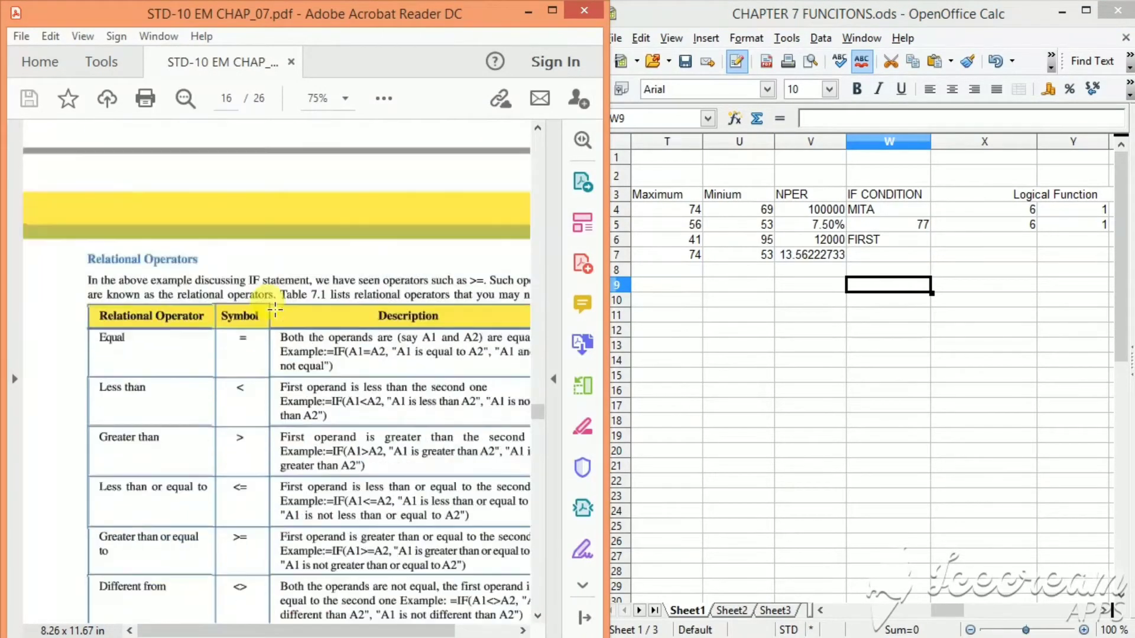
pyautogui.scroll(-2, 274, 308)
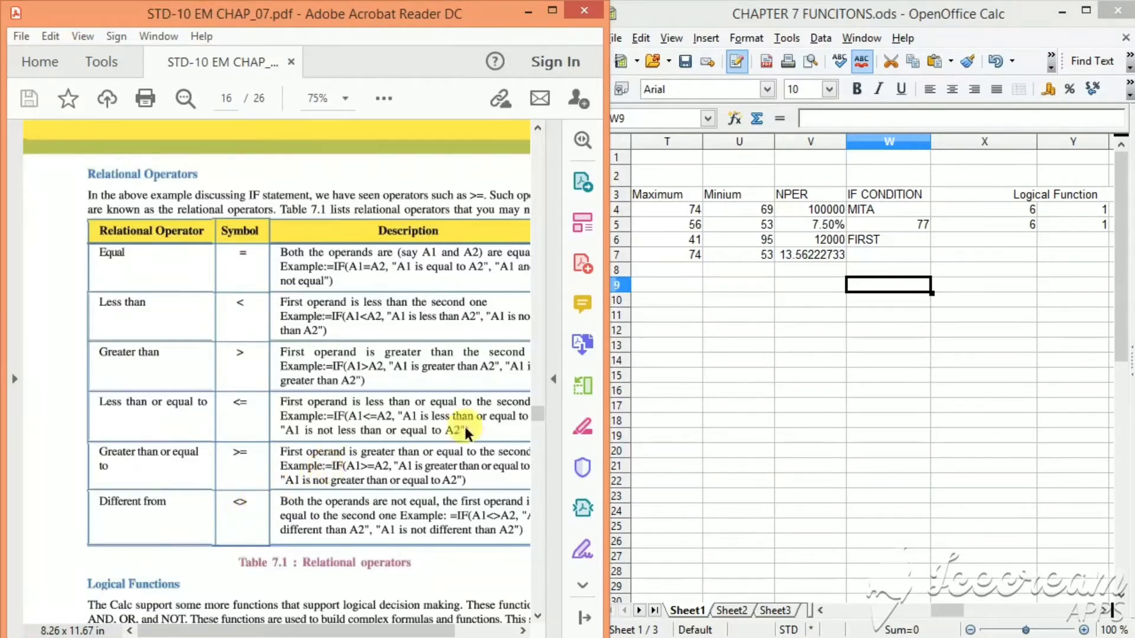
pyautogui.scroll(-4, 249, 477)
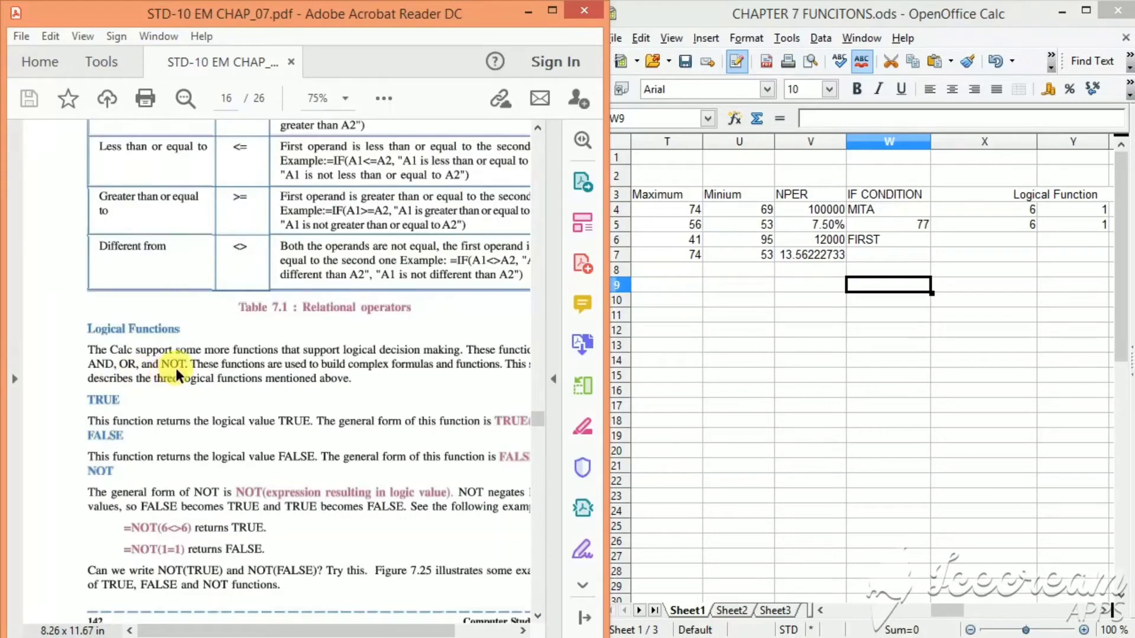
# Step: Switch to the Calc sheet, check the values in cells X4 and X5 under Logical Function, and select cell X6
pyautogui.click(980, 208)
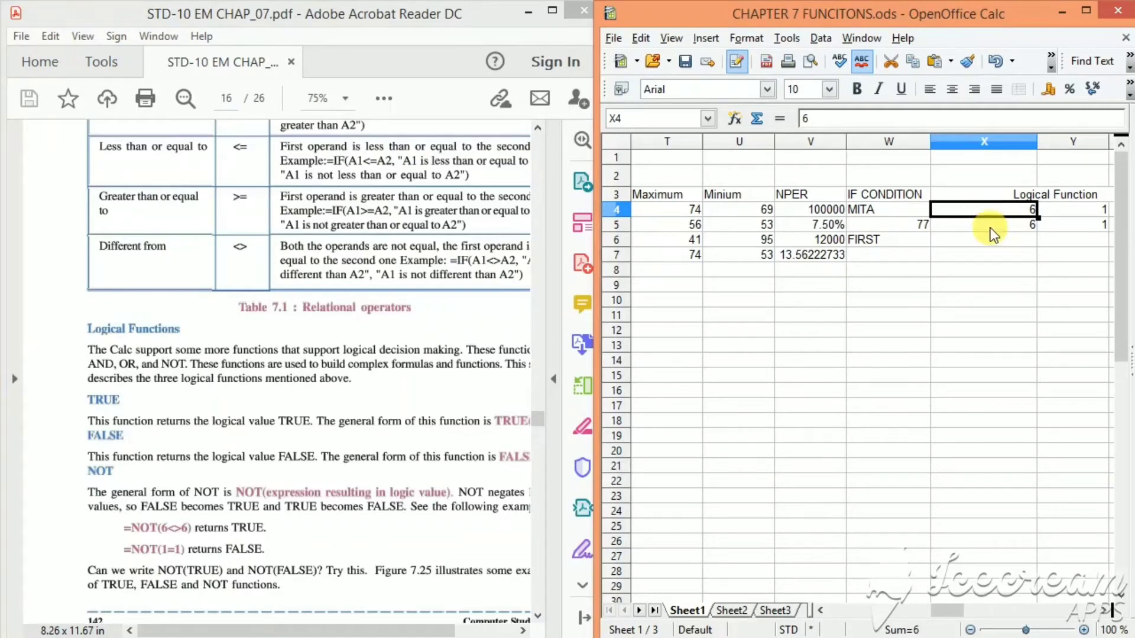
pyautogui.click(990, 228)
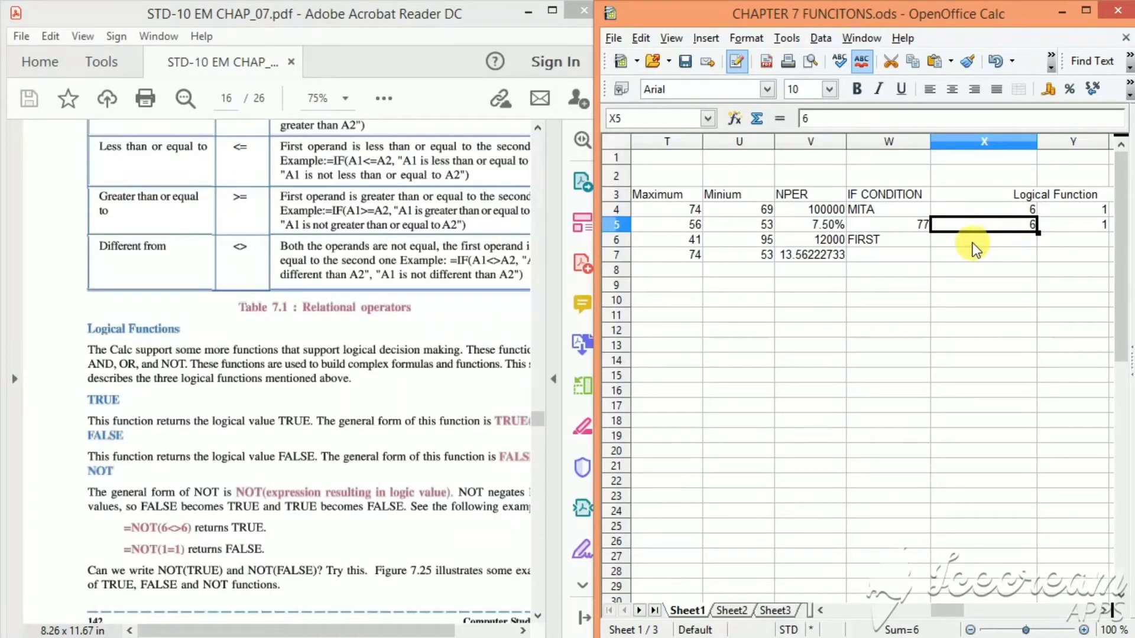
pyautogui.click(973, 243)
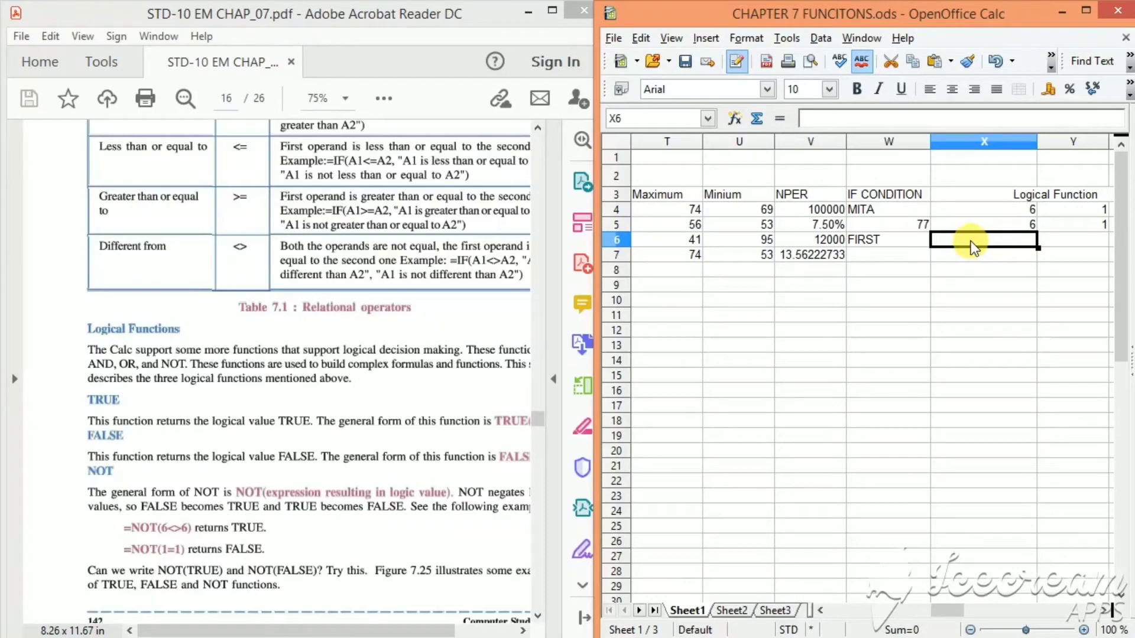
# Step: Enter the formula =NOT(X4<>X5) in cell X6, following the NOT example in the PDF textbook
pyautogui.hscroll(3, 970, 240)
pyautogui.write('=')
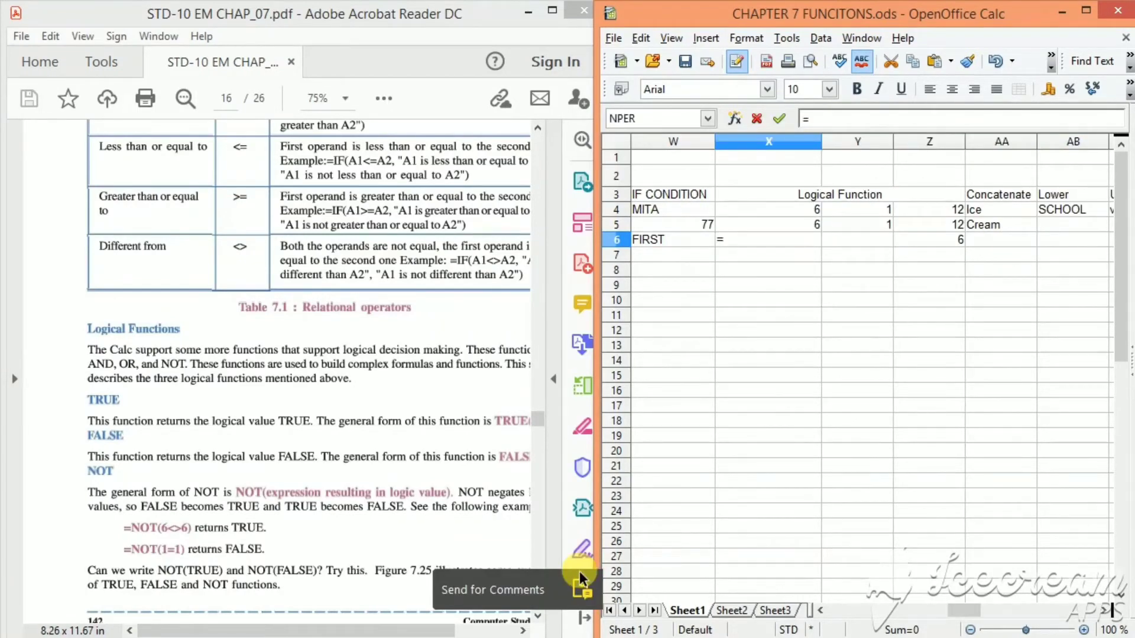
pyautogui.write('not')
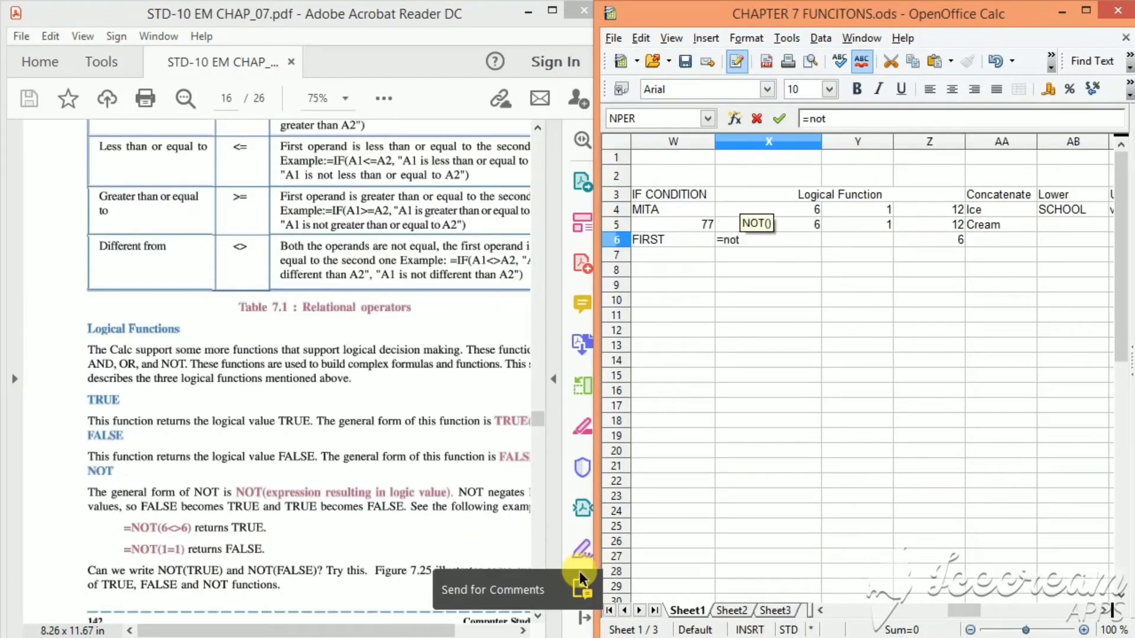
pyautogui.write('(')
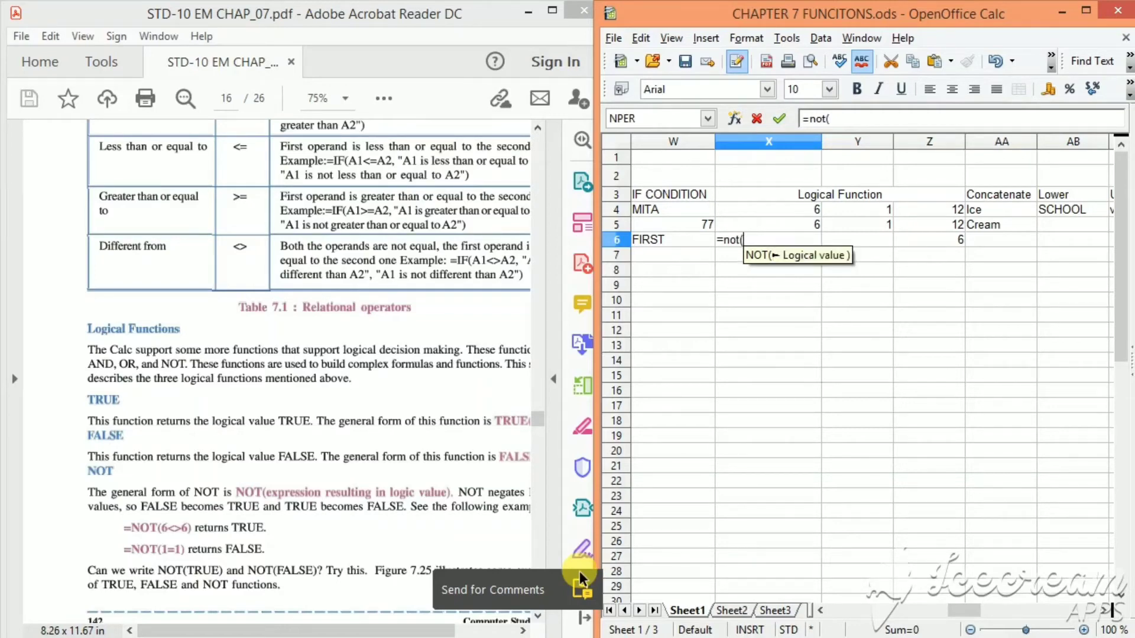
pyautogui.write('x')
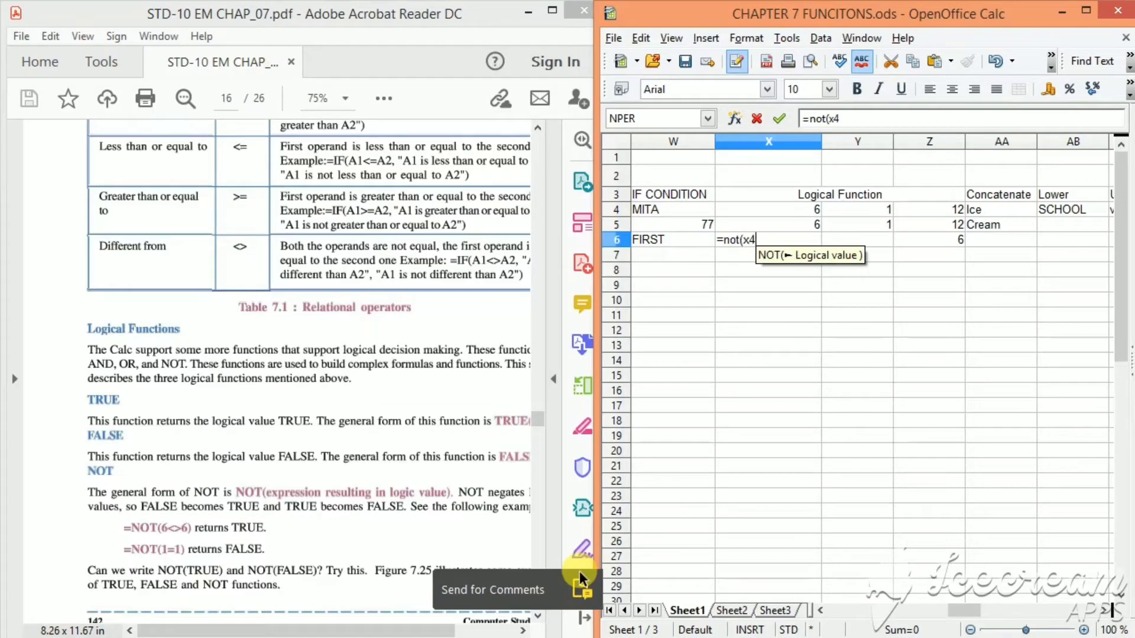
pyautogui.write('4<>')
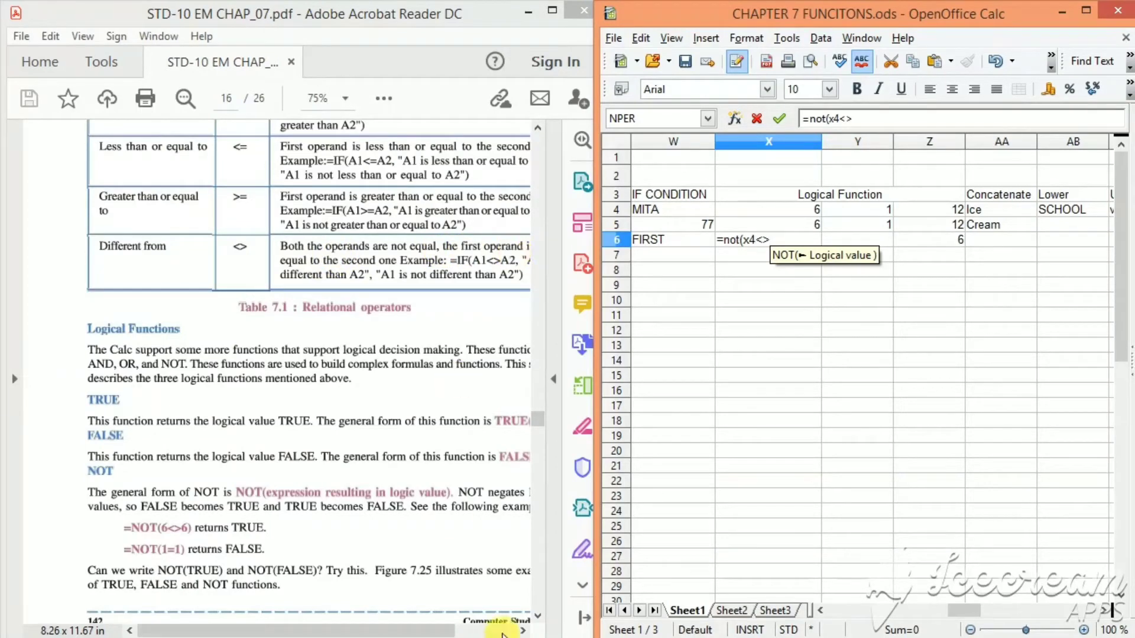
pyautogui.click(521, 631)
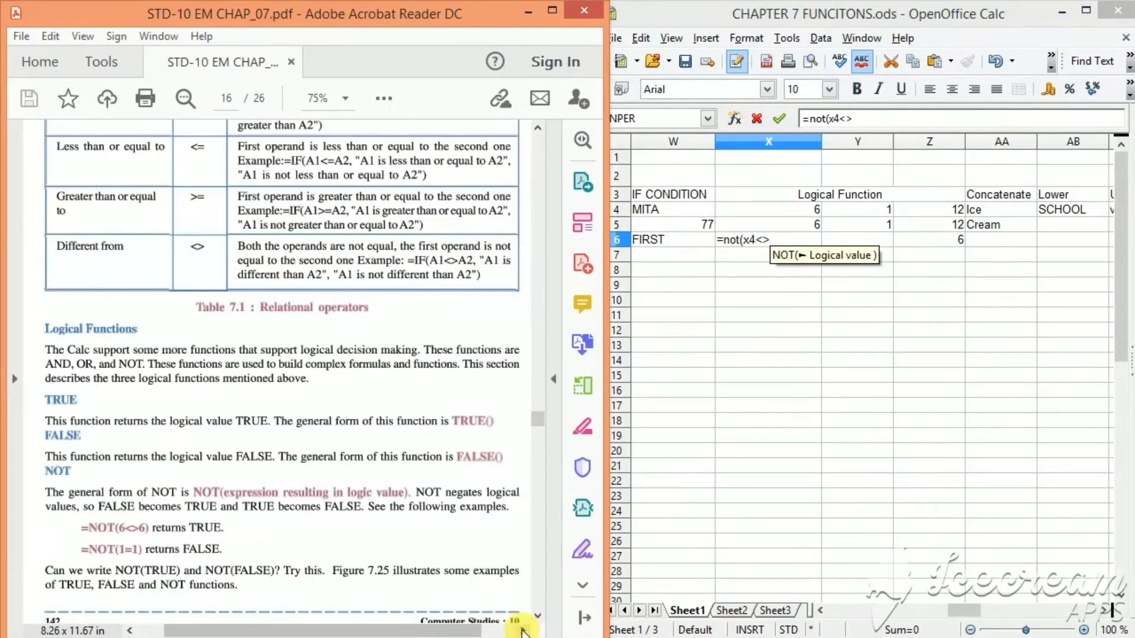
pyautogui.click(522, 631)
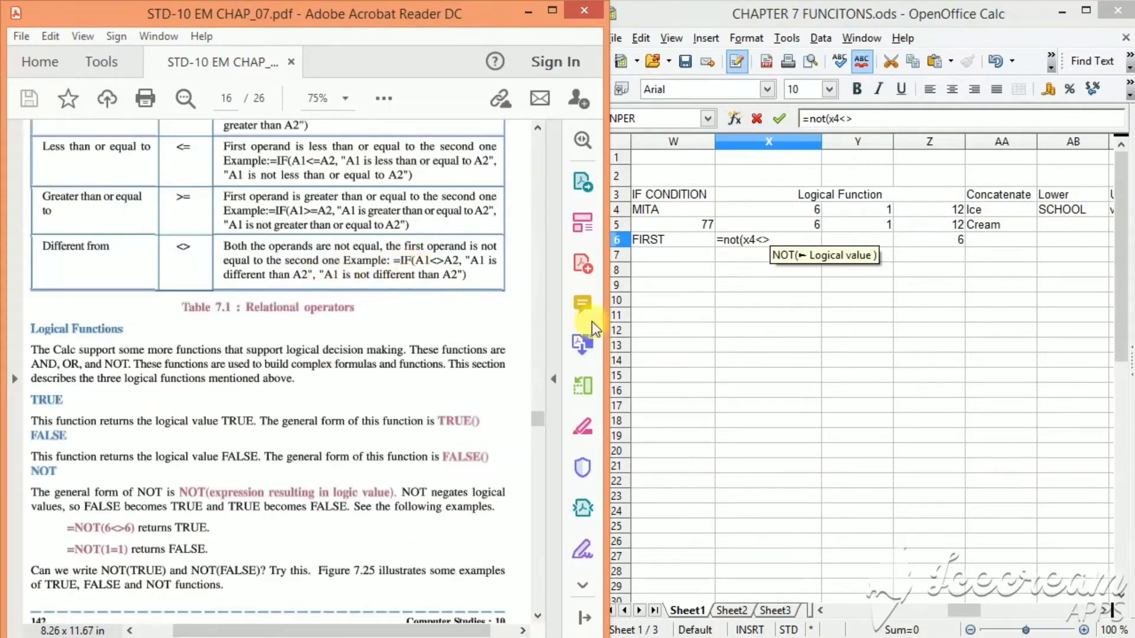
pyautogui.click(754, 235)
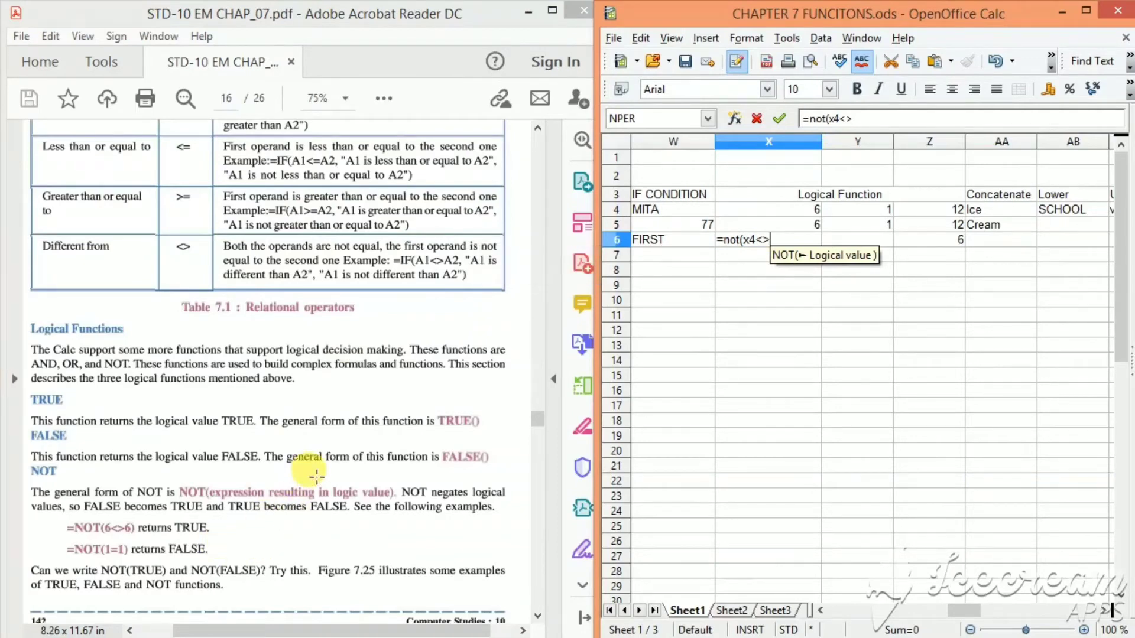
pyautogui.write('x5')
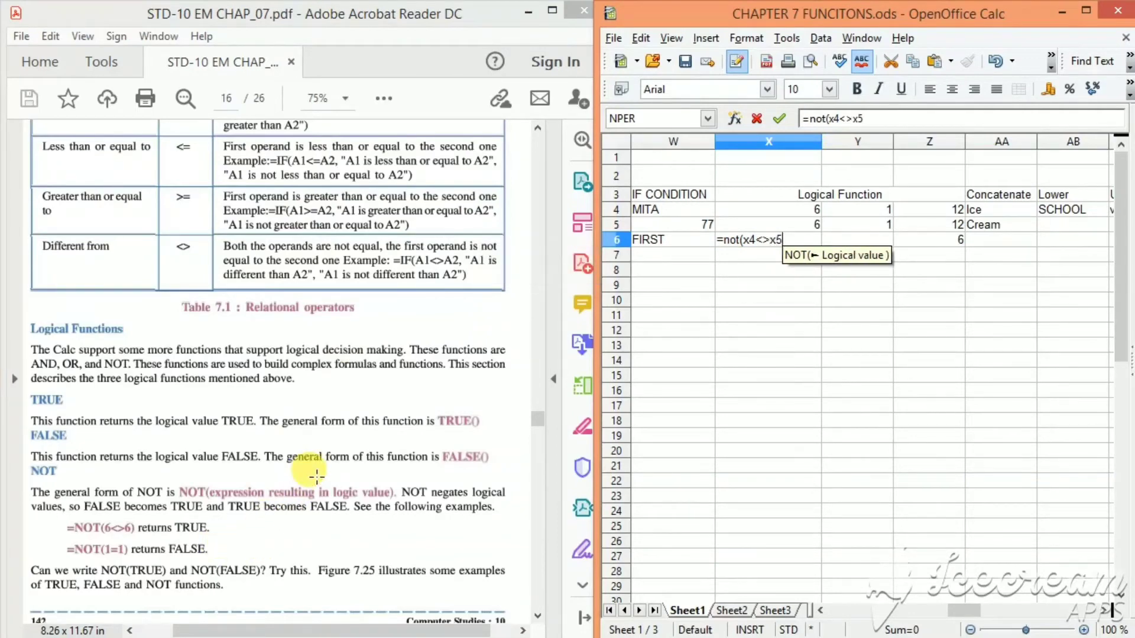
pyautogui.write(')')
pyautogui.press('Return')
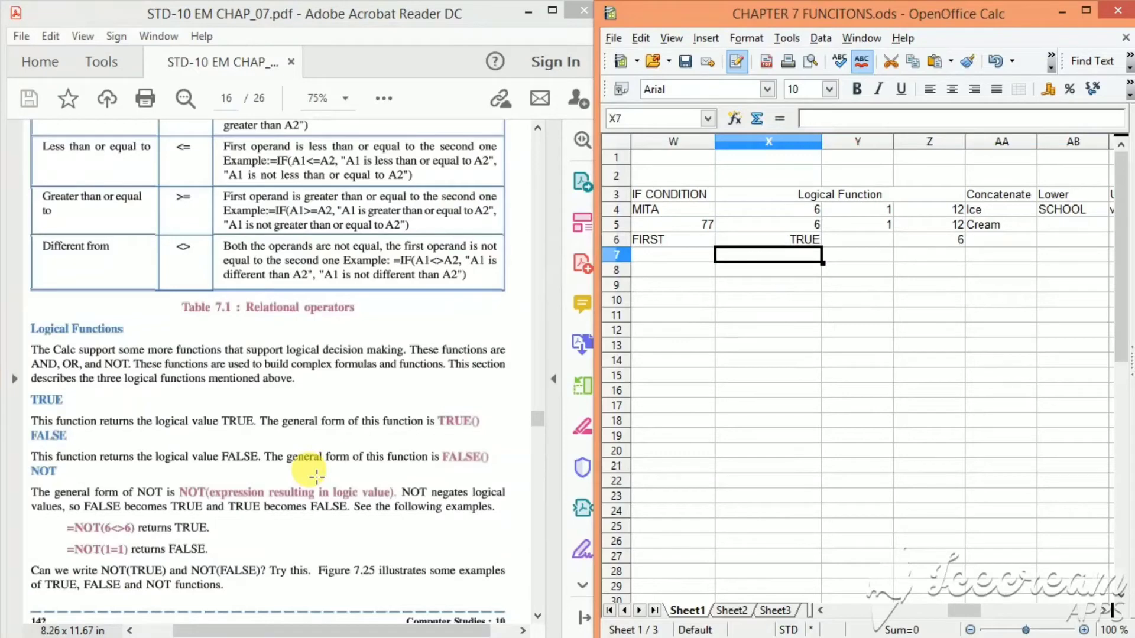
pyautogui.click(739, 240)
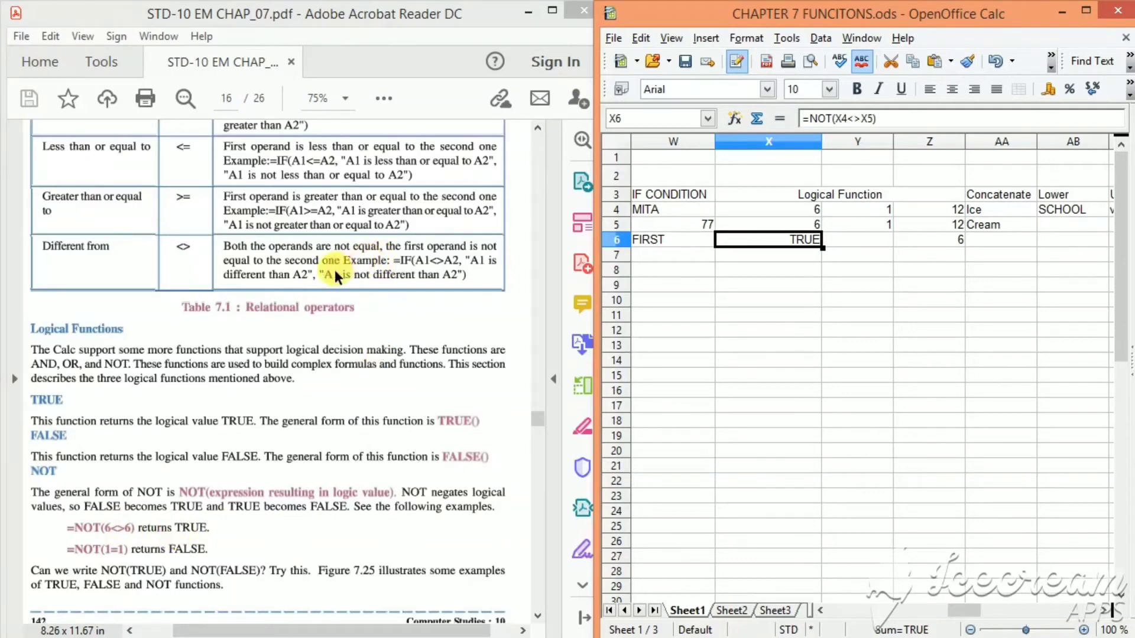
# Step: Enter the formula =NOT(Y4=Y5) in cell Y6
pyautogui.click(871, 239)
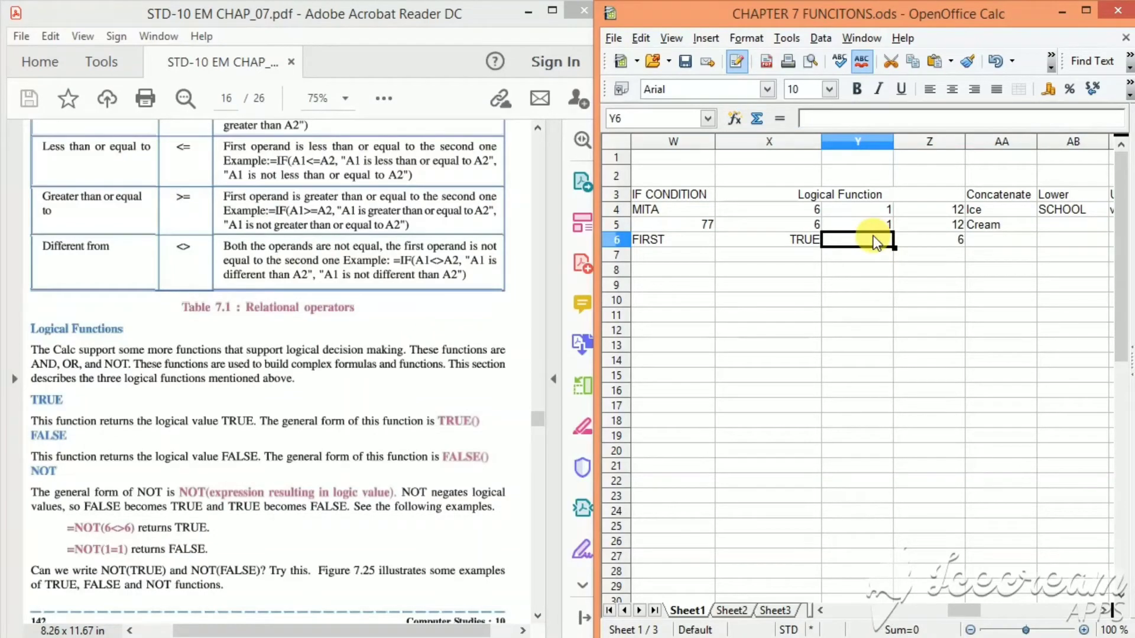
pyautogui.write('=')
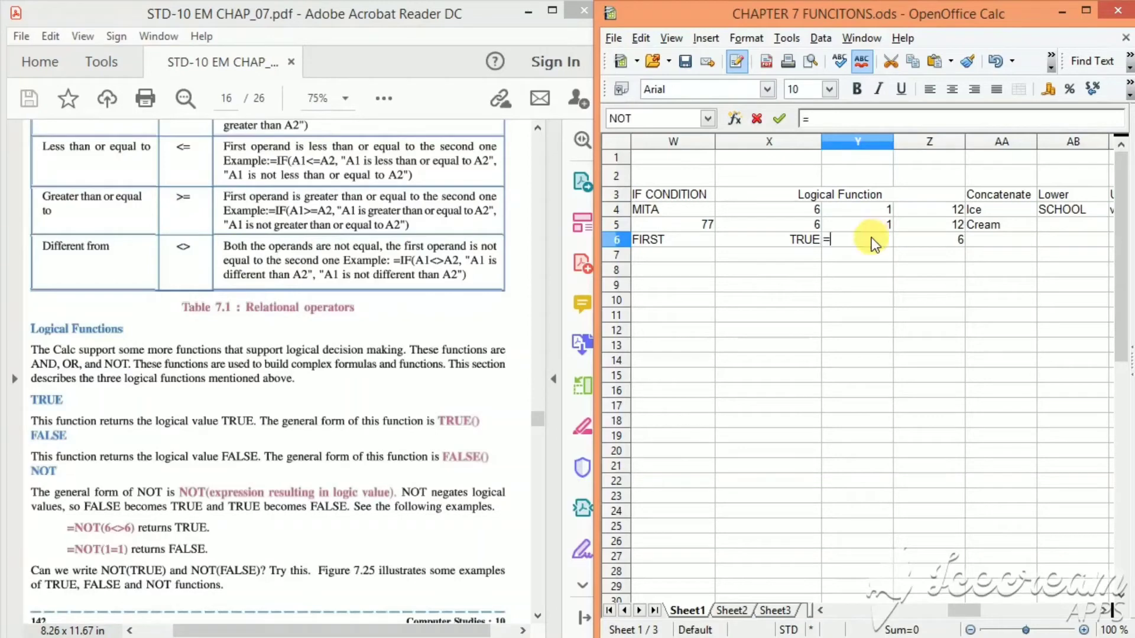
pyautogui.write('not')
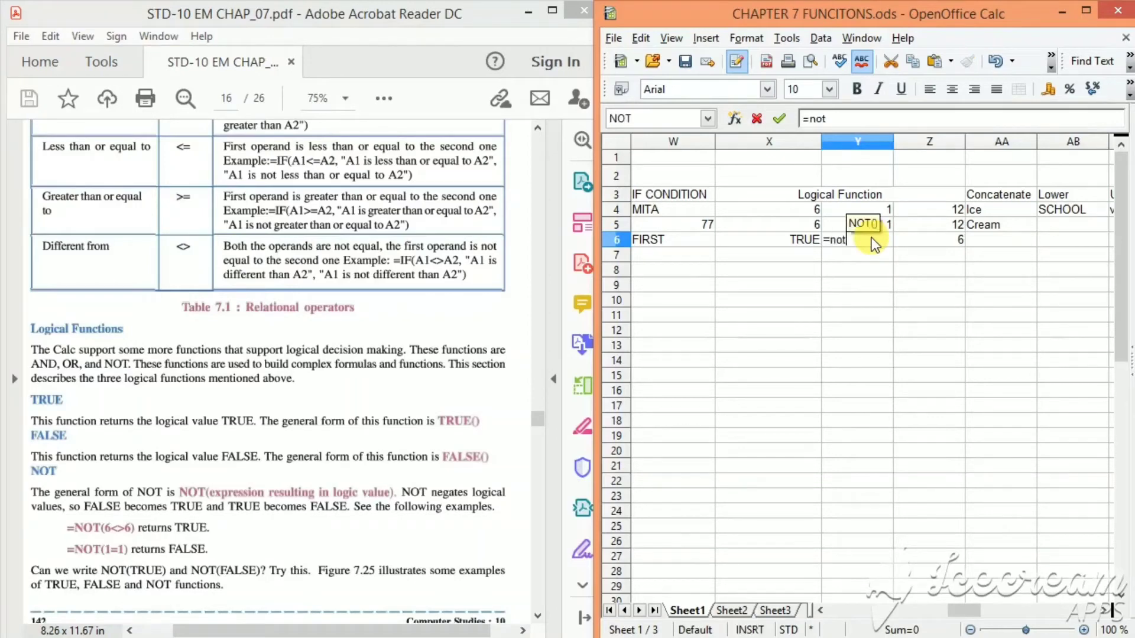
pyautogui.write('(')
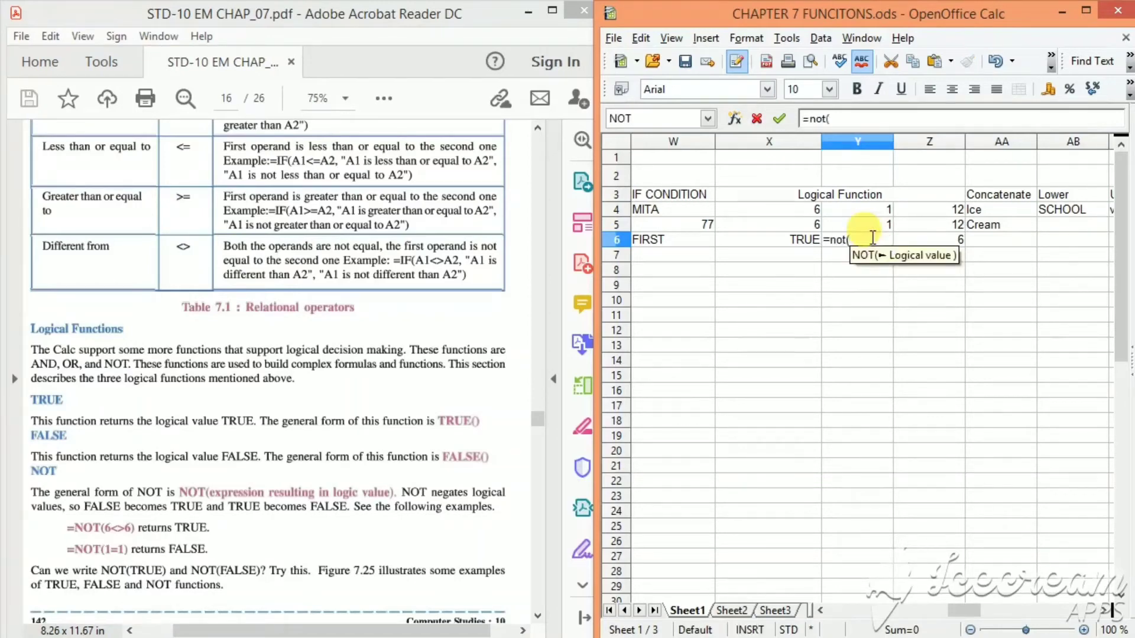
pyautogui.write('y4<>')
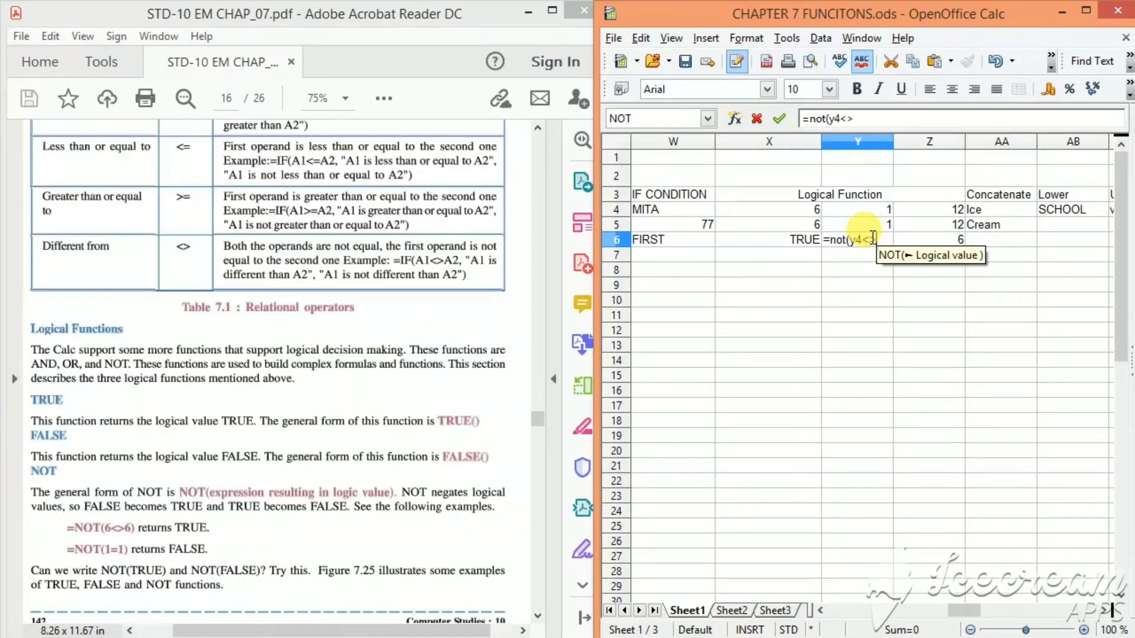
pyautogui.press('BackSpace')
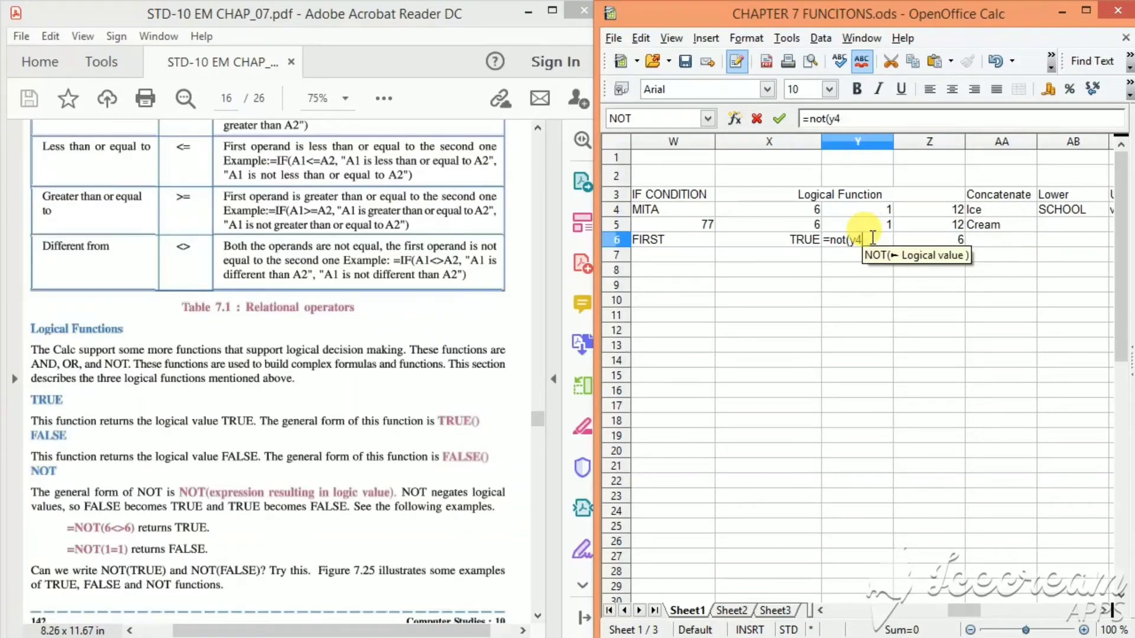
pyautogui.write('=')
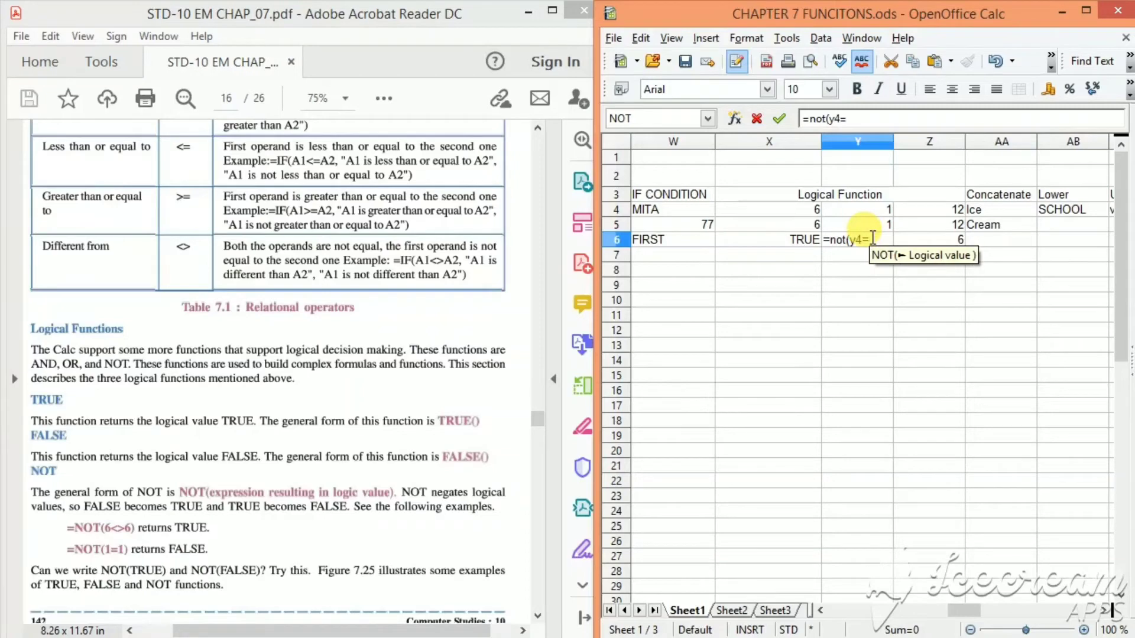
pyautogui.write('y4')
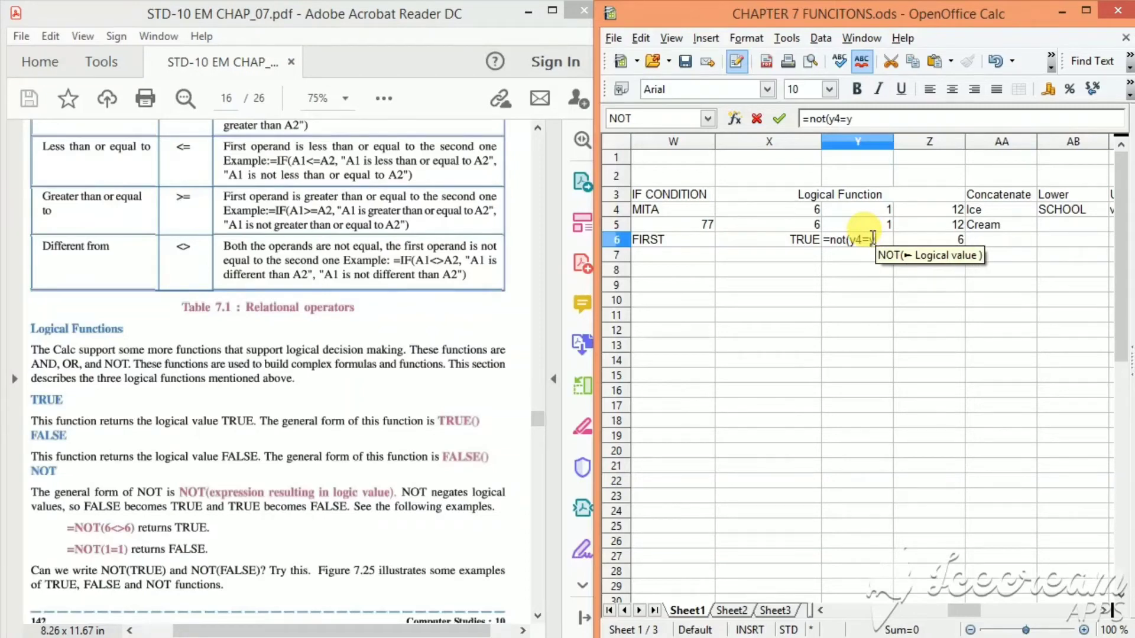
pyautogui.press('BackSpace')
pyautogui.write('5)')
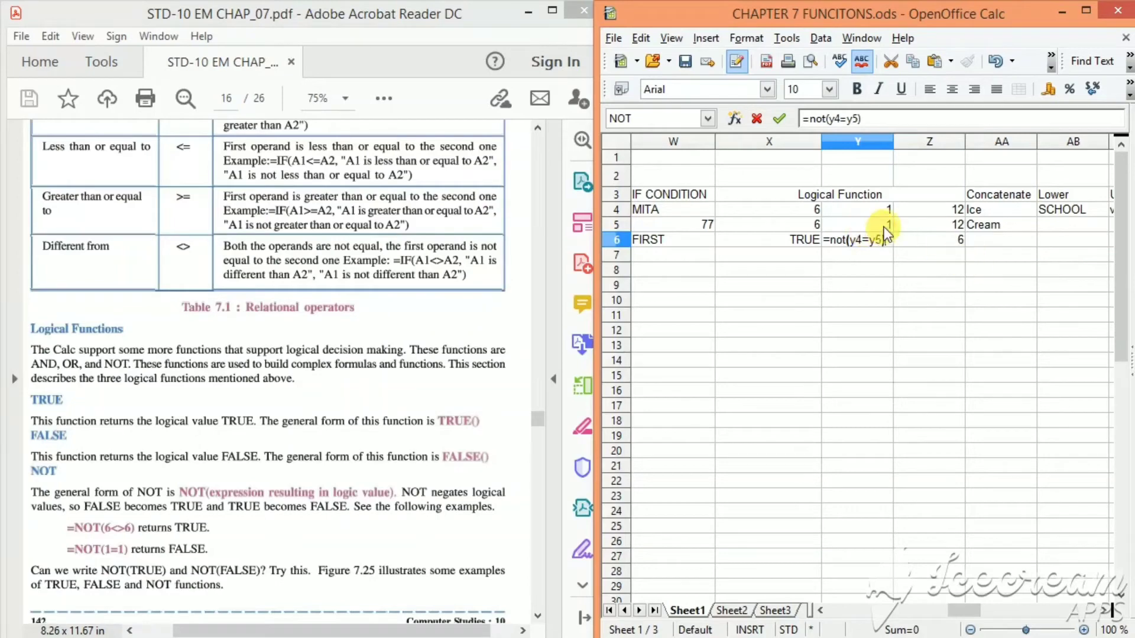
pyautogui.press('Return')
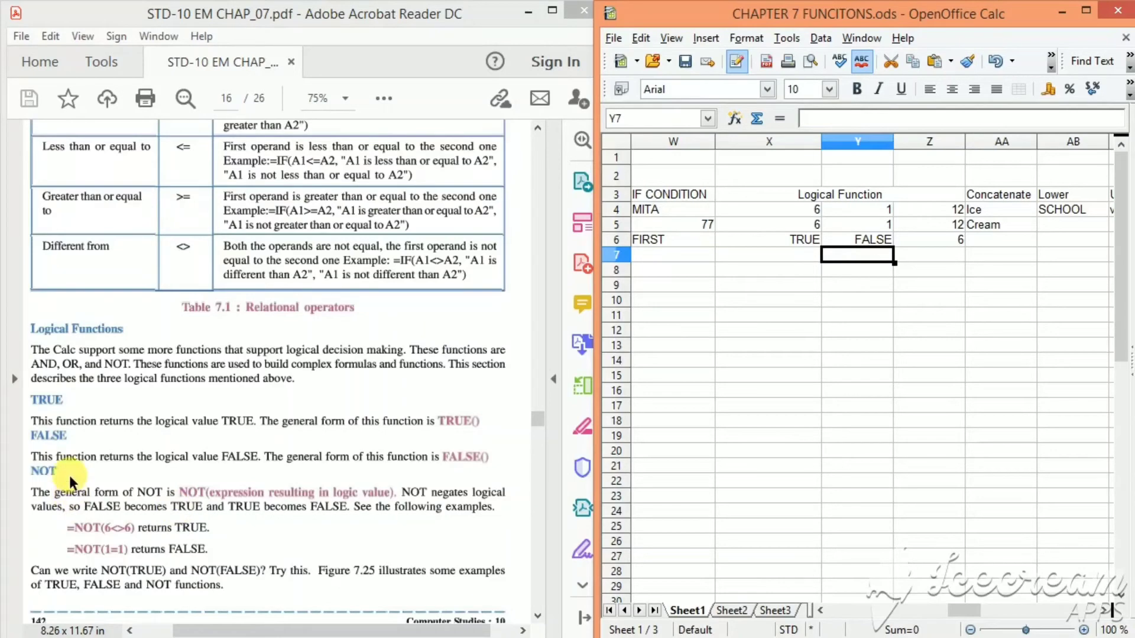
# Step: Switch to the PDF textbook and read the AND function section with its Figure 7.26 example on page 17
pyautogui.click(160, 460)
pyautogui.scroll(-3, 161, 460)
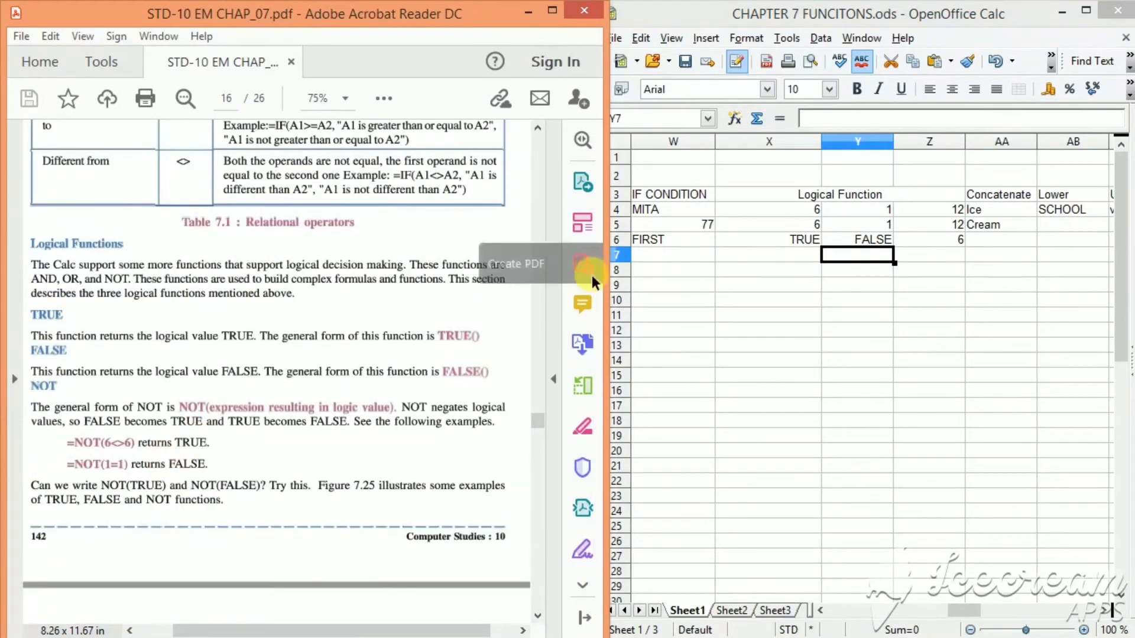
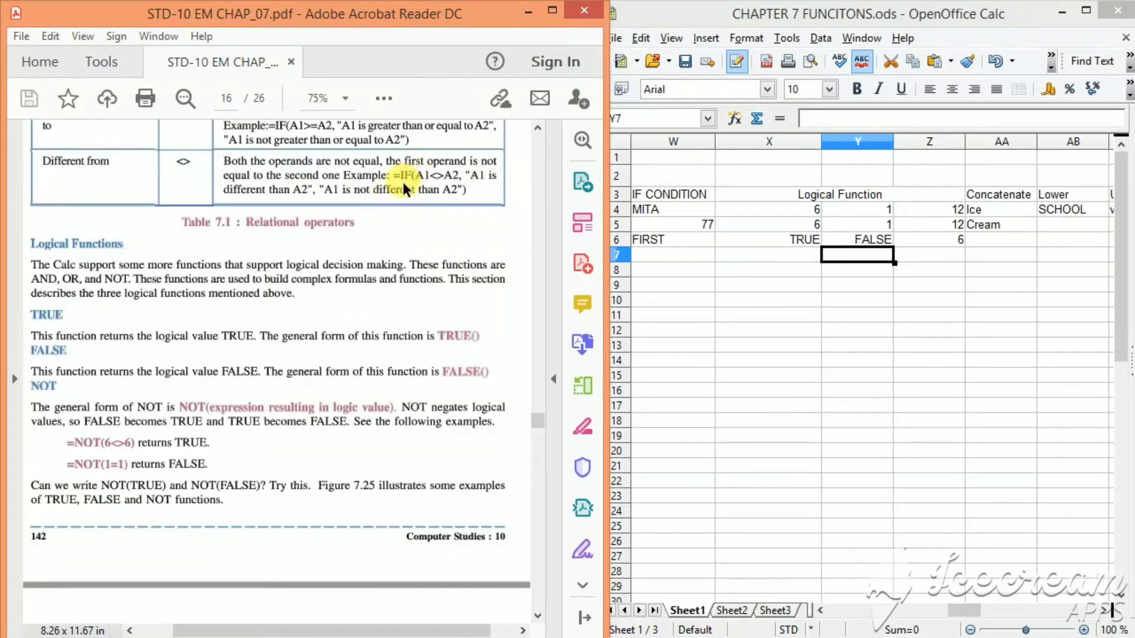
pyautogui.scroll(-10, 280, 234)
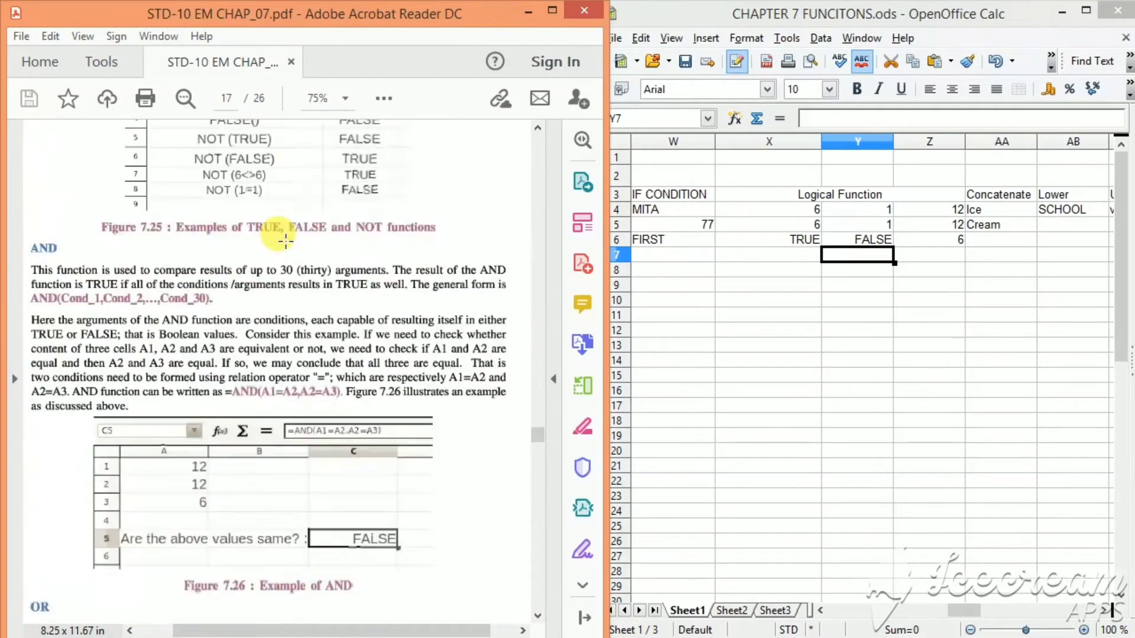
pyautogui.scroll(-1, 169, 295)
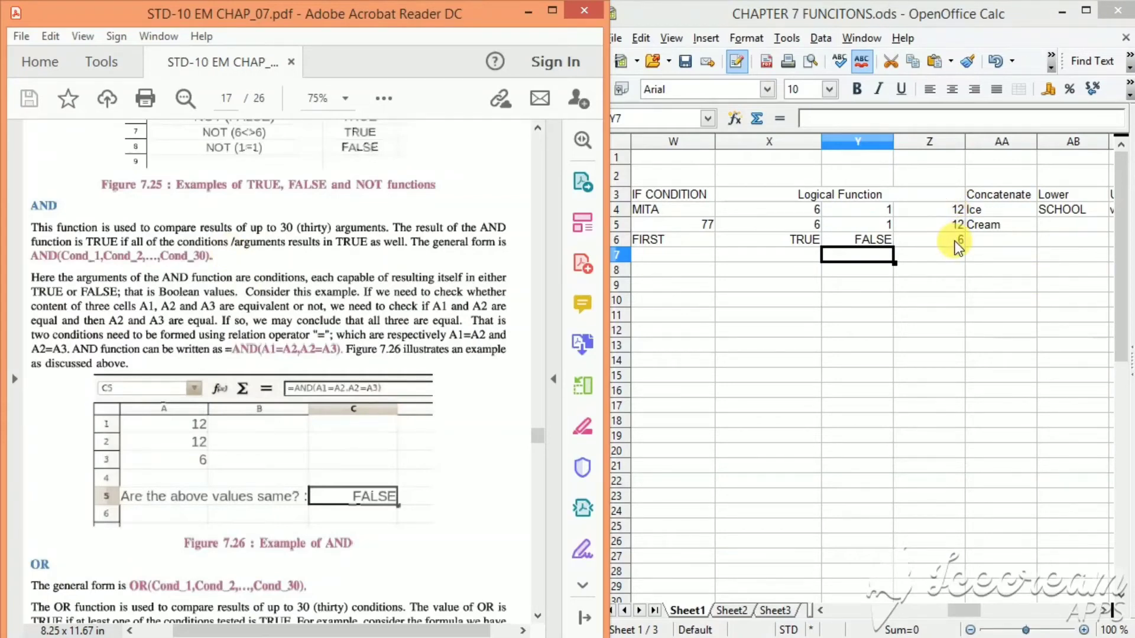
# Step: Begin an AND formula in cell Z7 with z4=z5 as the first condition and z4= starting the second, separated by a semicolon
pyautogui.click(927, 254)
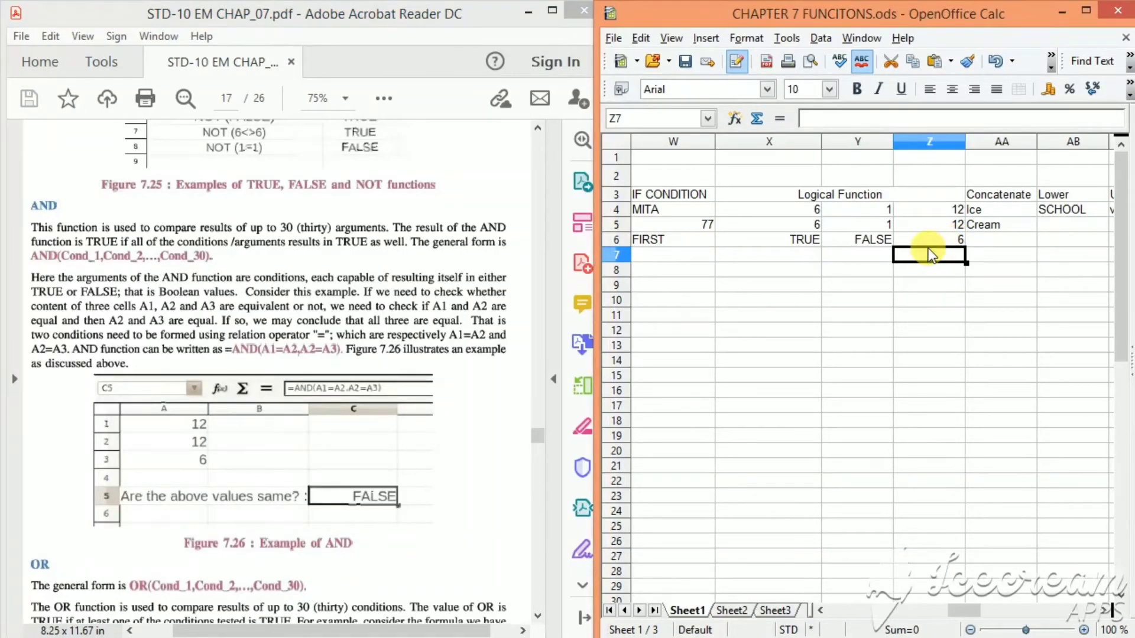
pyautogui.write('=')
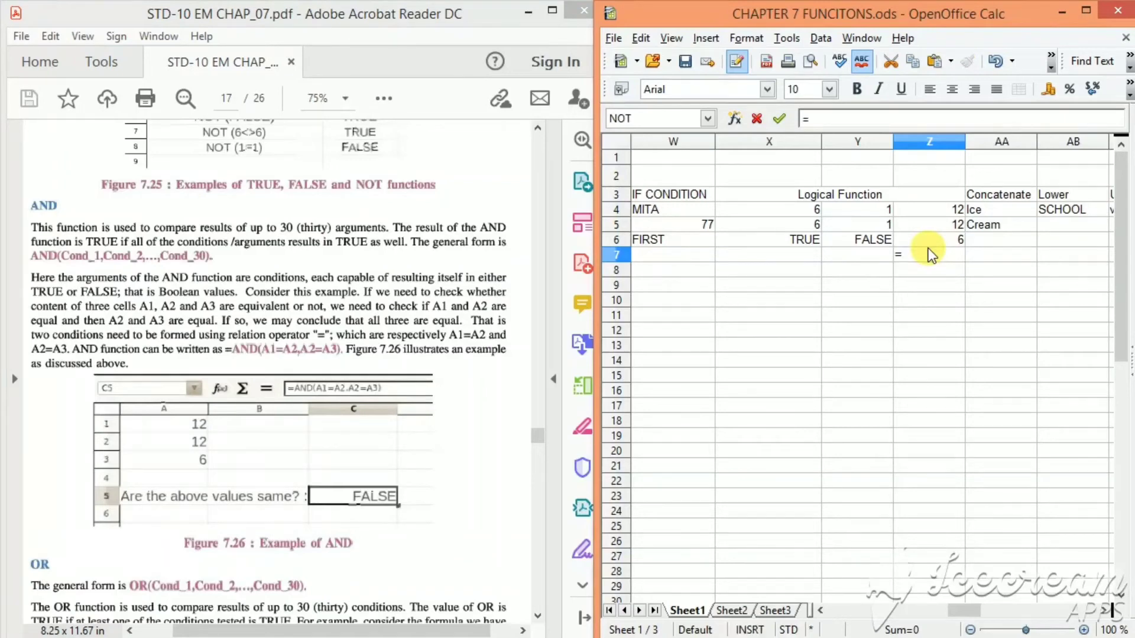
pyautogui.write('and(')
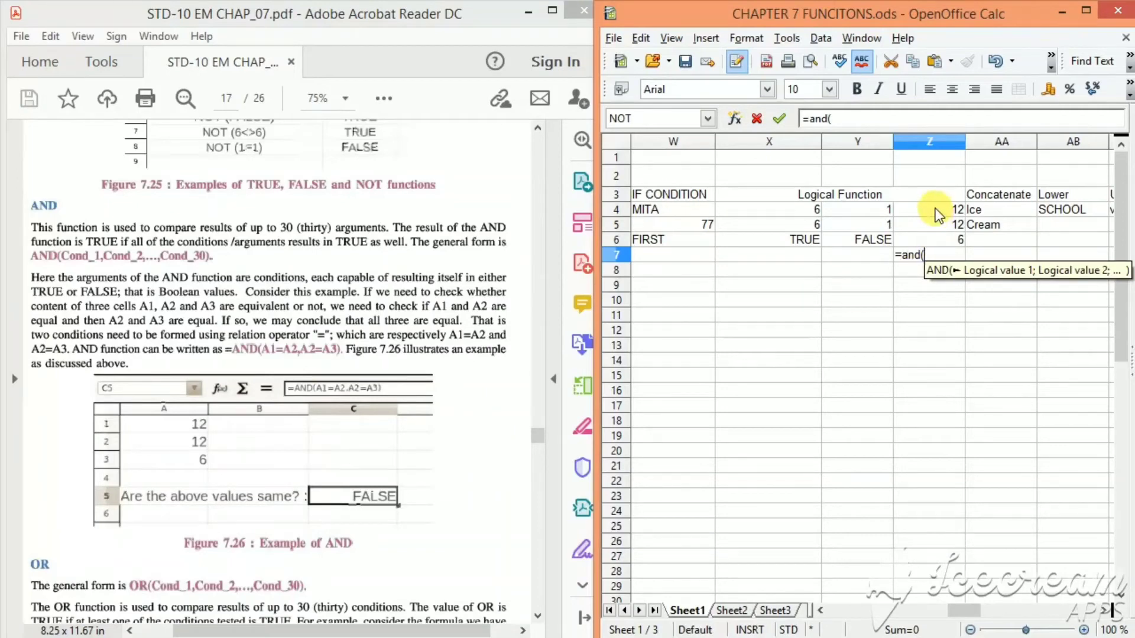
pyautogui.write('z')
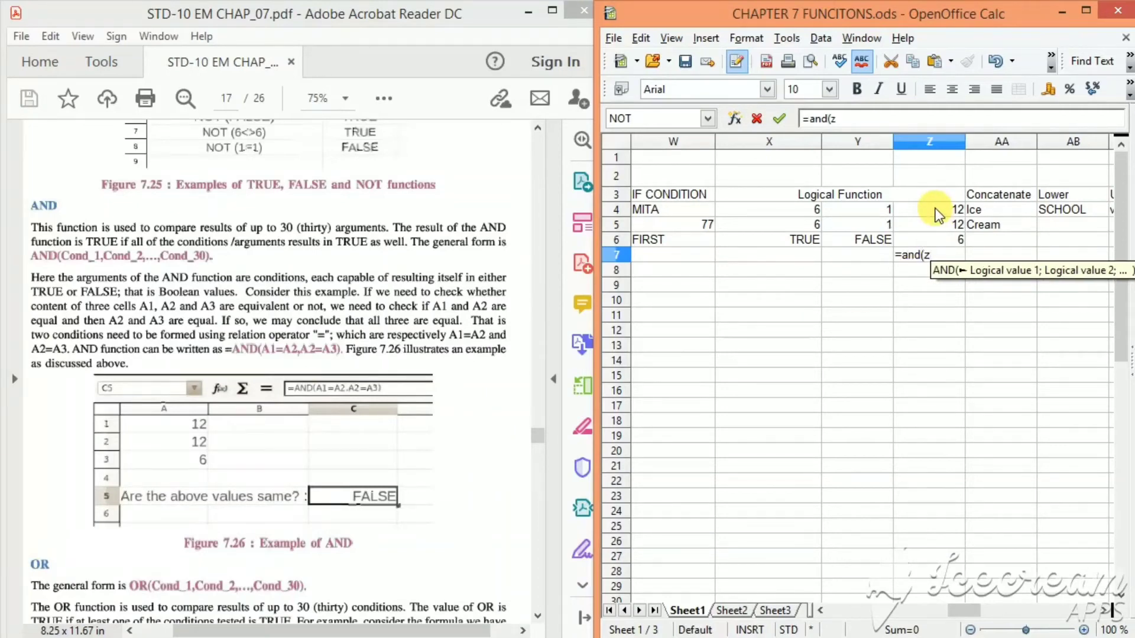
pyautogui.write('4=')
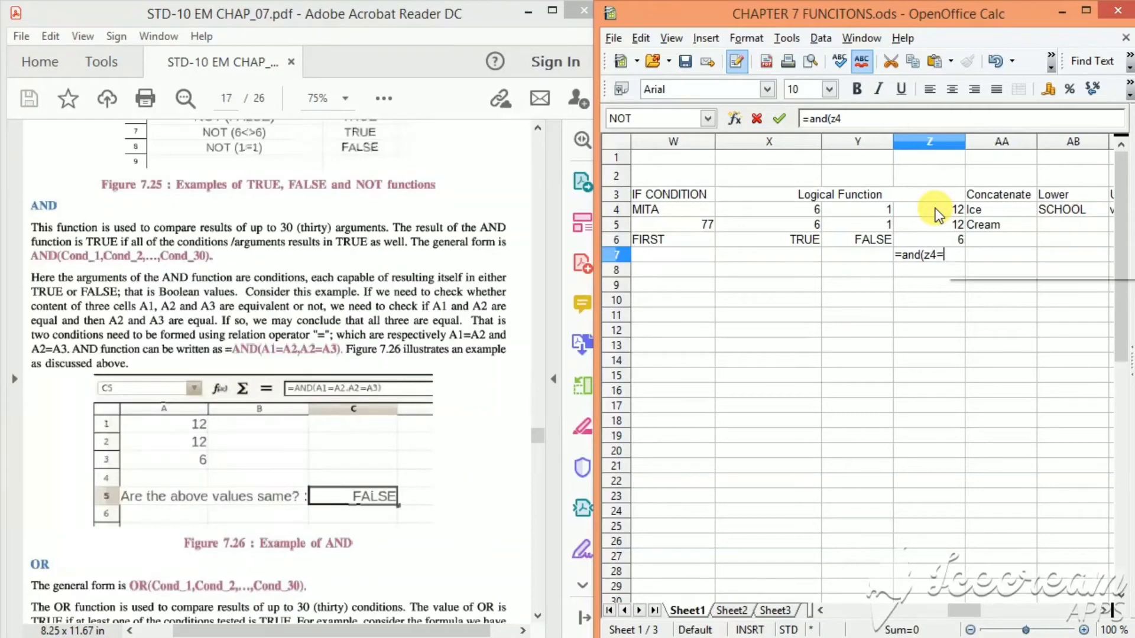
pyautogui.write('z')
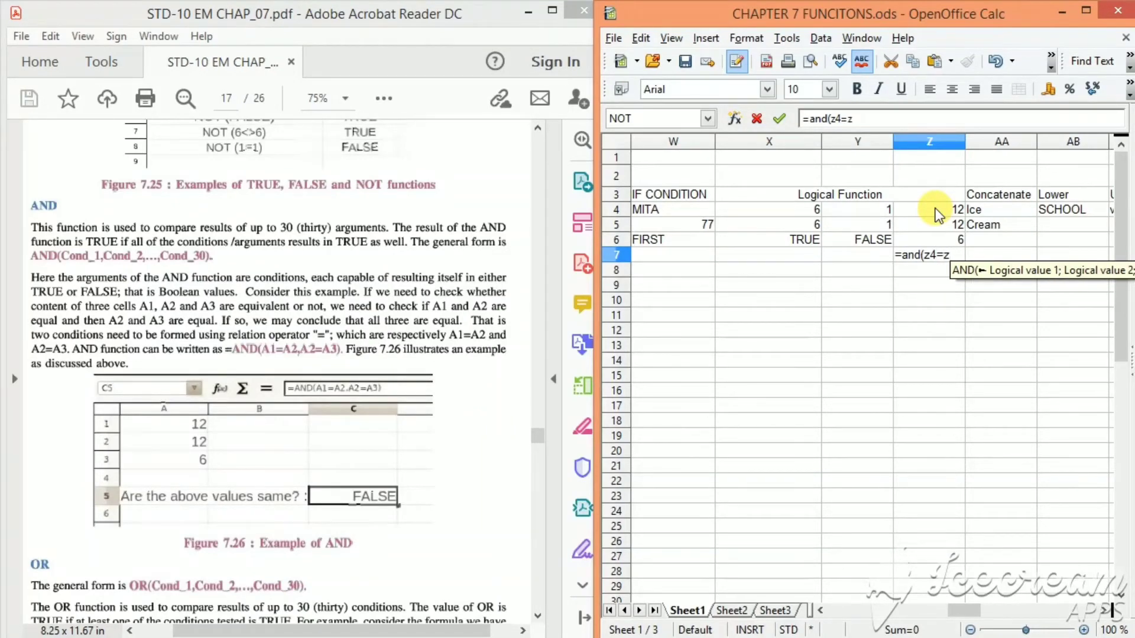
pyautogui.write('4')
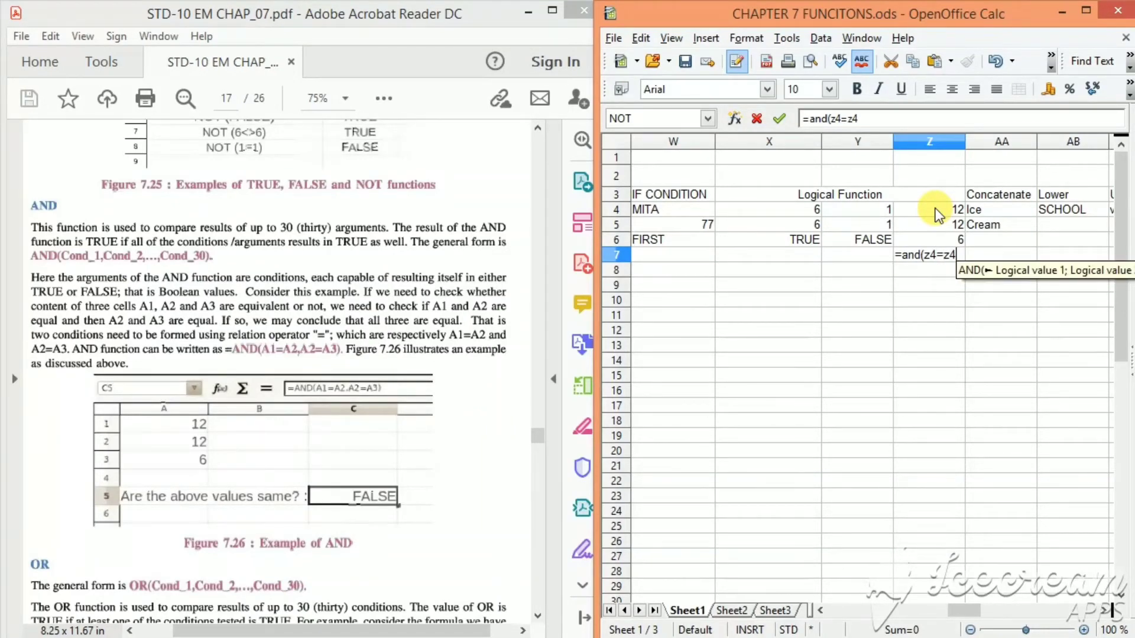
pyautogui.write(';')
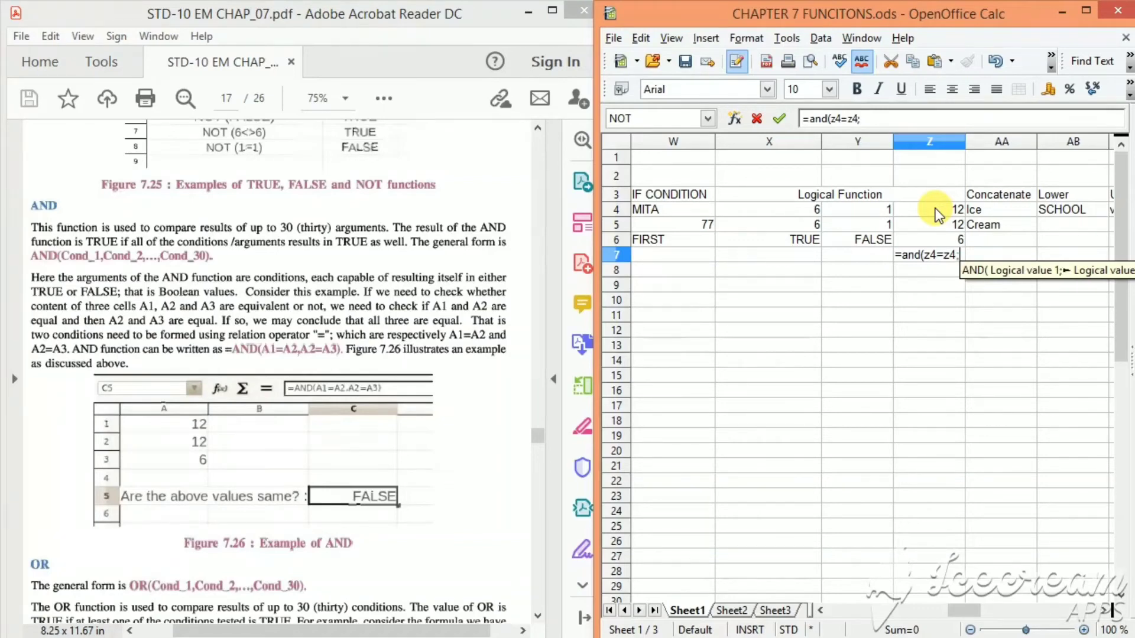
pyautogui.write('z4=')
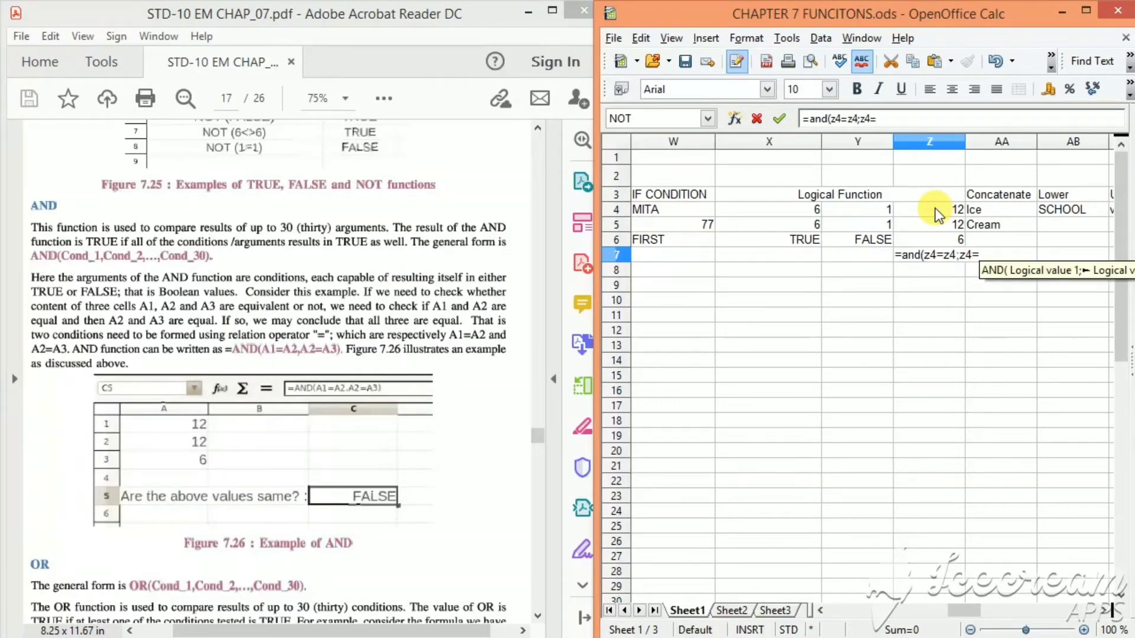
pyautogui.click(950, 255)
pyautogui.press('Delete')
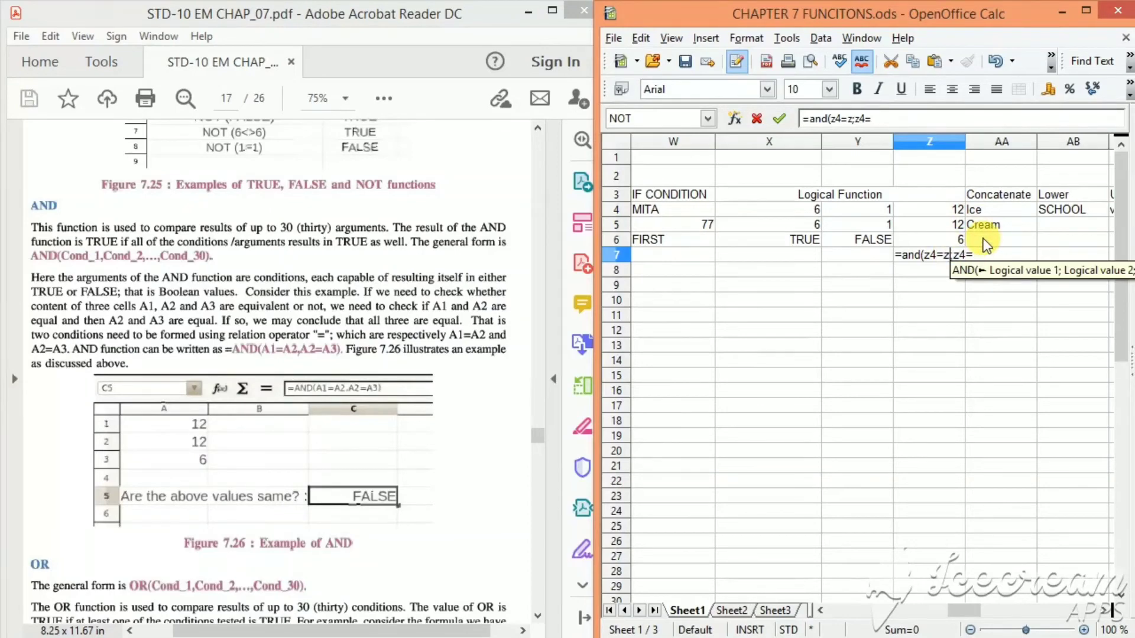
pyautogui.write('5')
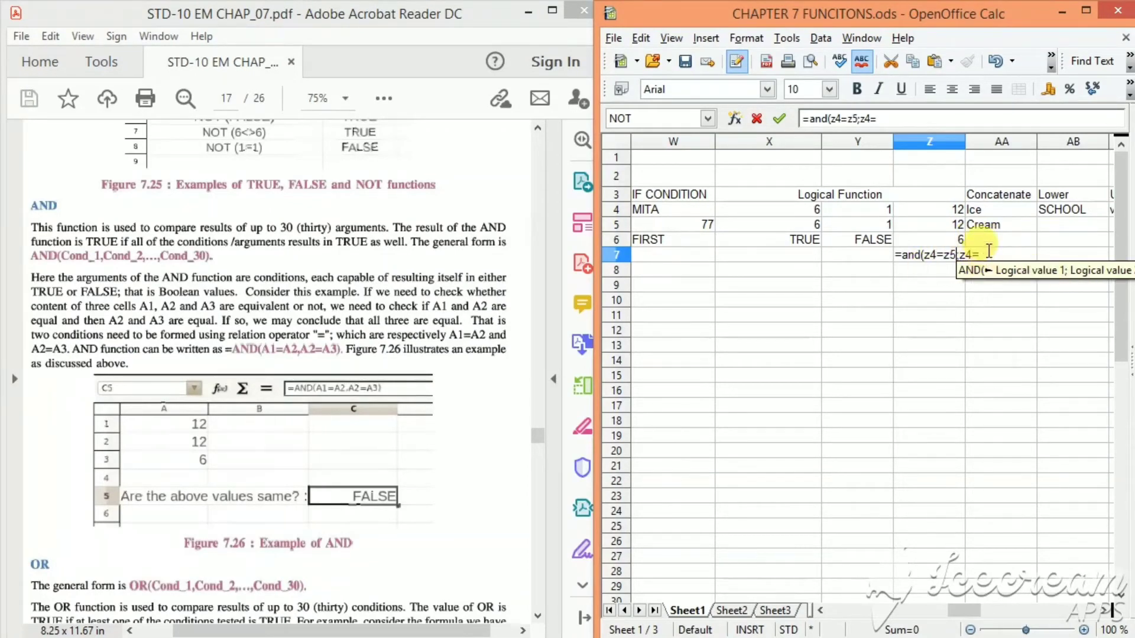
# Step: Complete the second condition as z4=z6 so that cell Z7 holds =AND(Z4=Z5;Z4=Z6), and check the entered formula
pyautogui.click(988, 252)
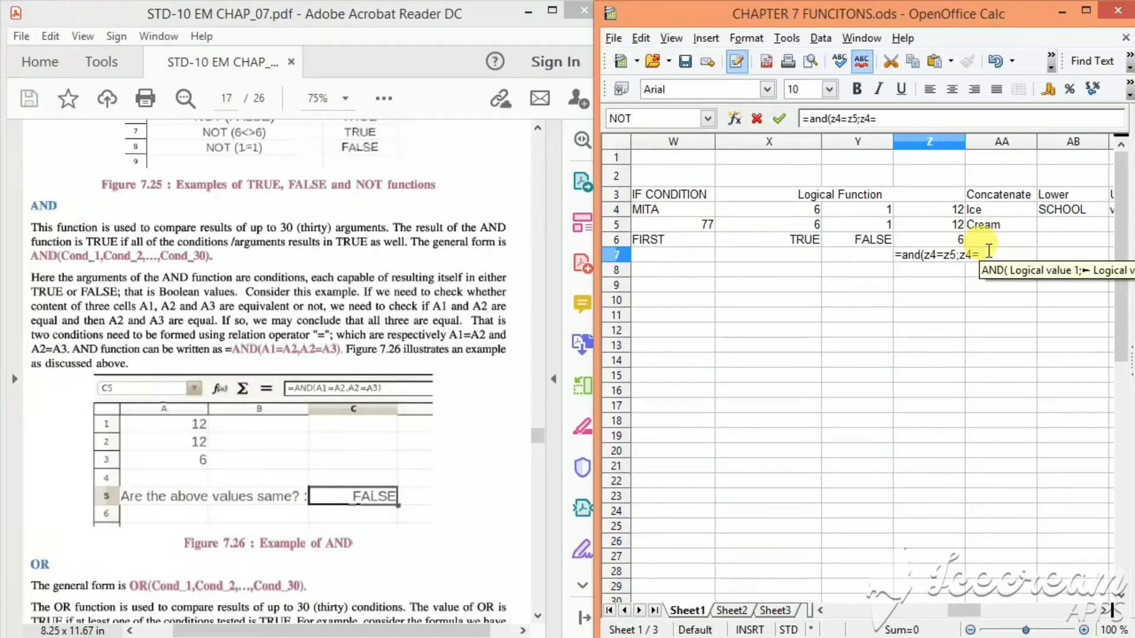
pyautogui.write('6')
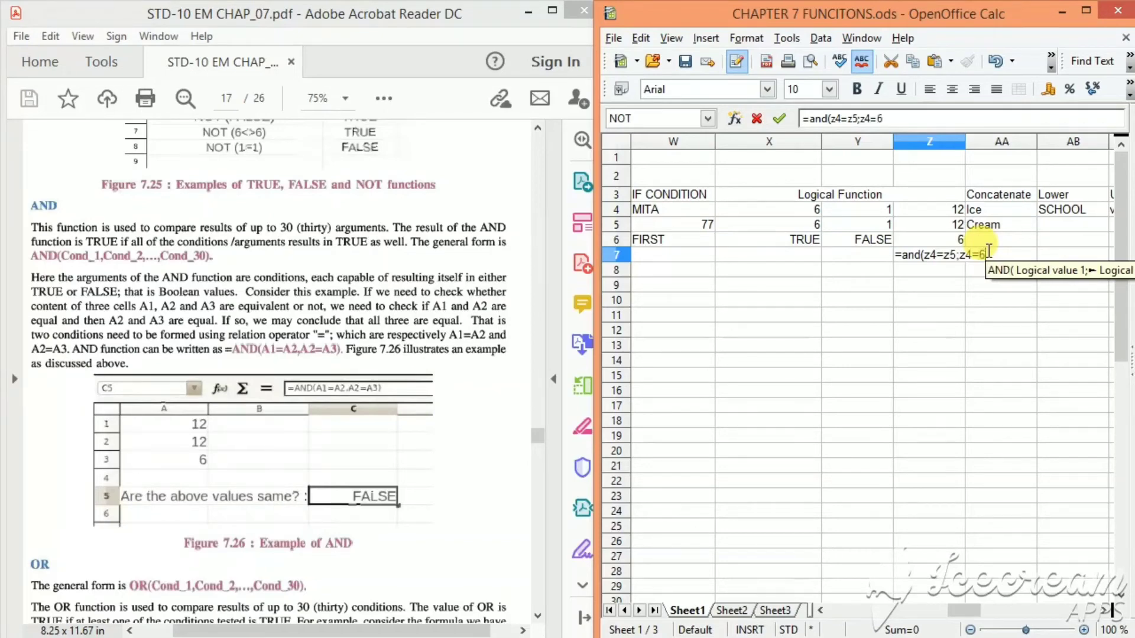
pyautogui.write(')')
pyautogui.click(982, 253)
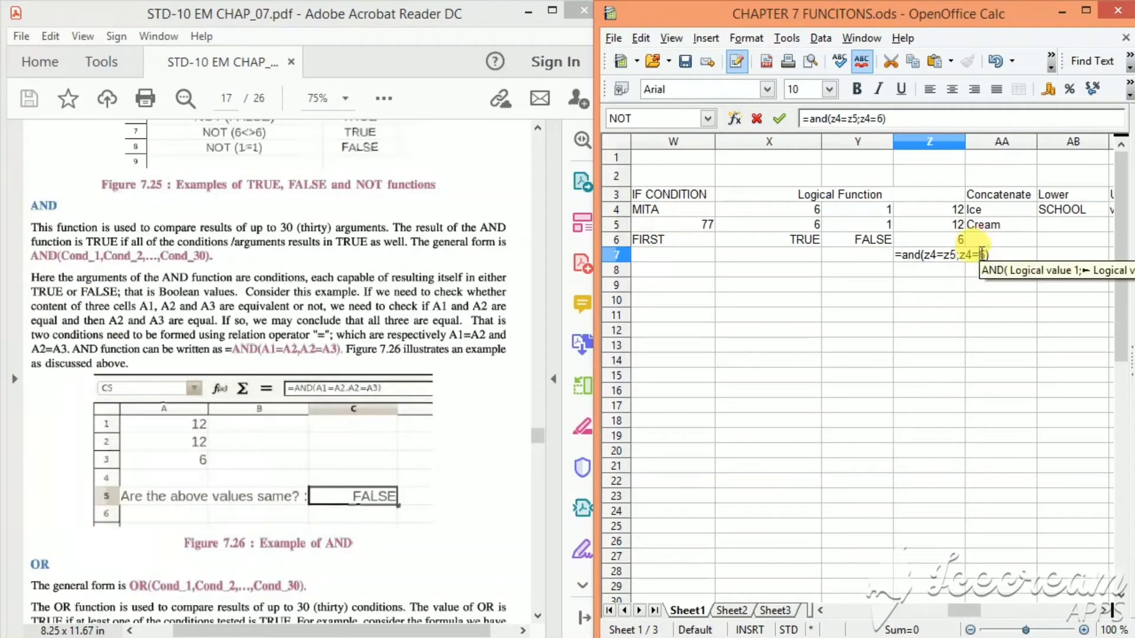
pyautogui.write('zAA6')
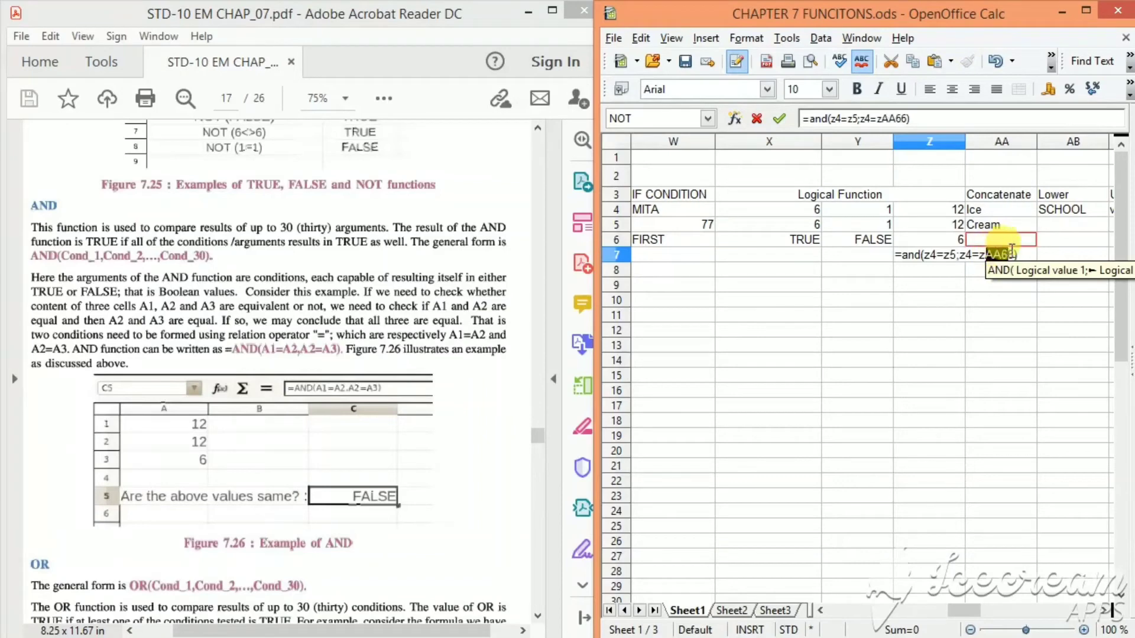
pyautogui.click(998, 242)
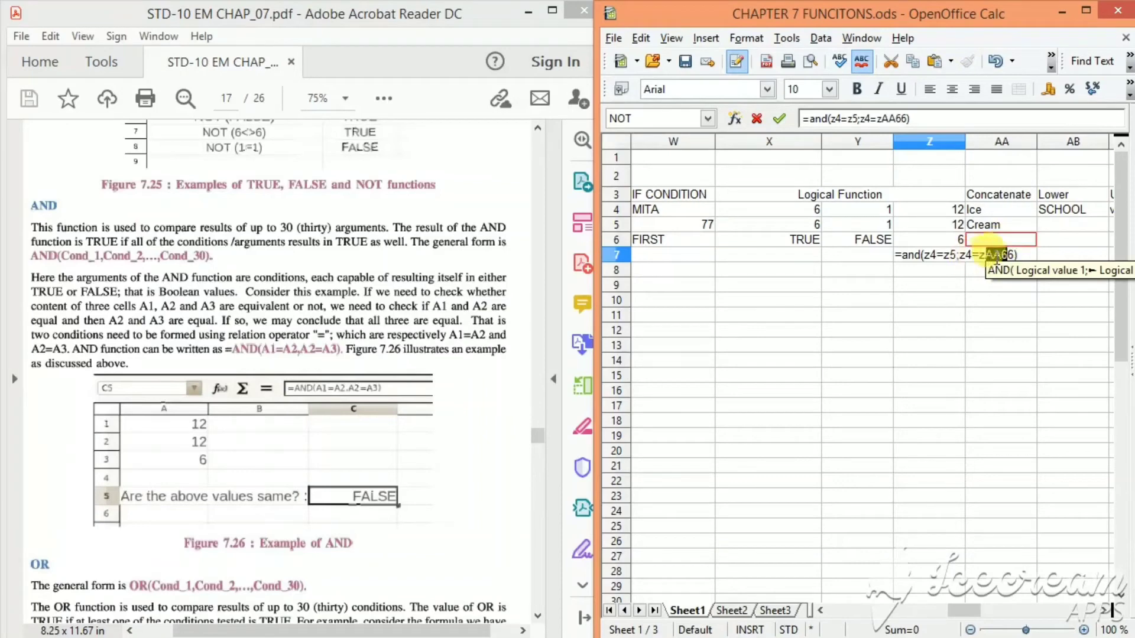
pyautogui.press('Right')
pyautogui.press('Delete')
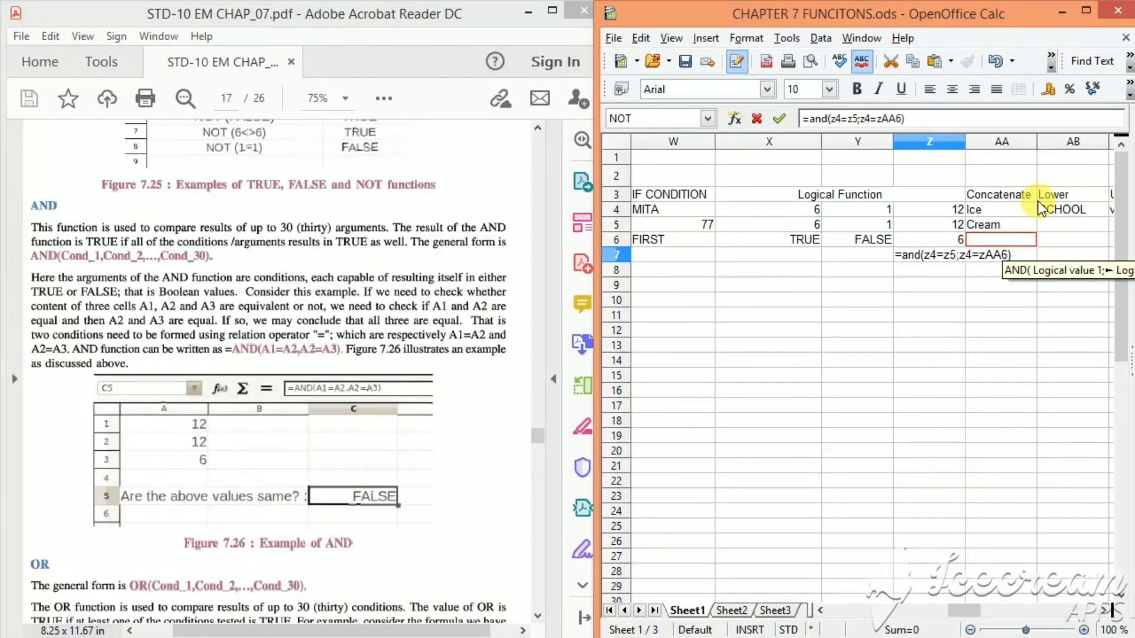
pyautogui.press('BackSpace')
pyautogui.press('BackSpace')
pyautogui.press('BackSpace')
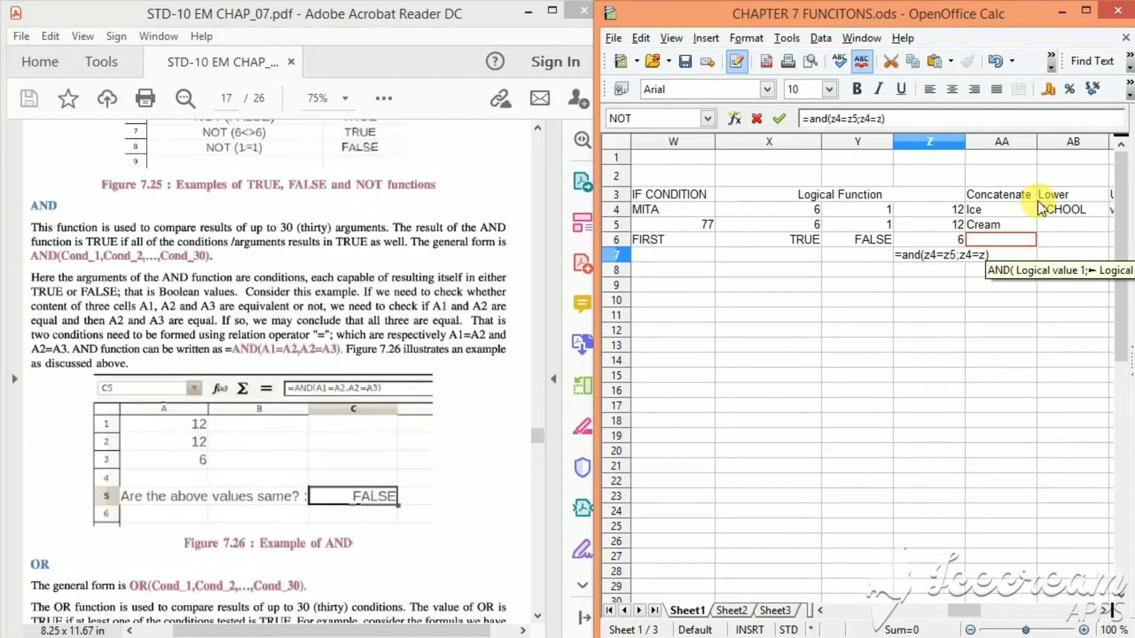
pyautogui.write('6')
pyautogui.press('Right')
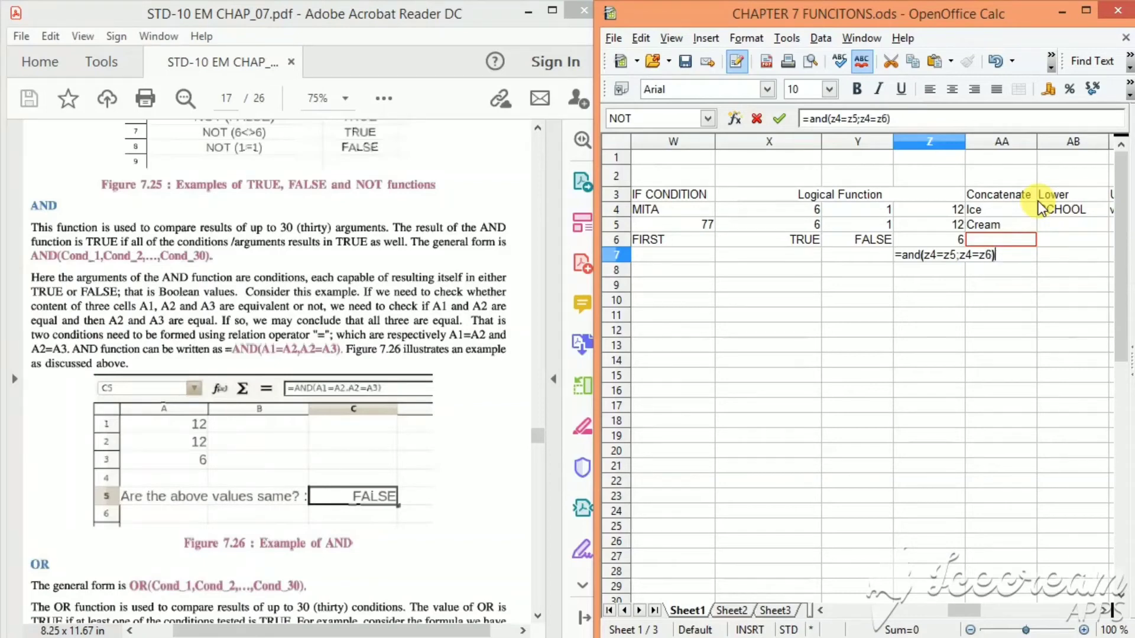
pyautogui.press('Return')
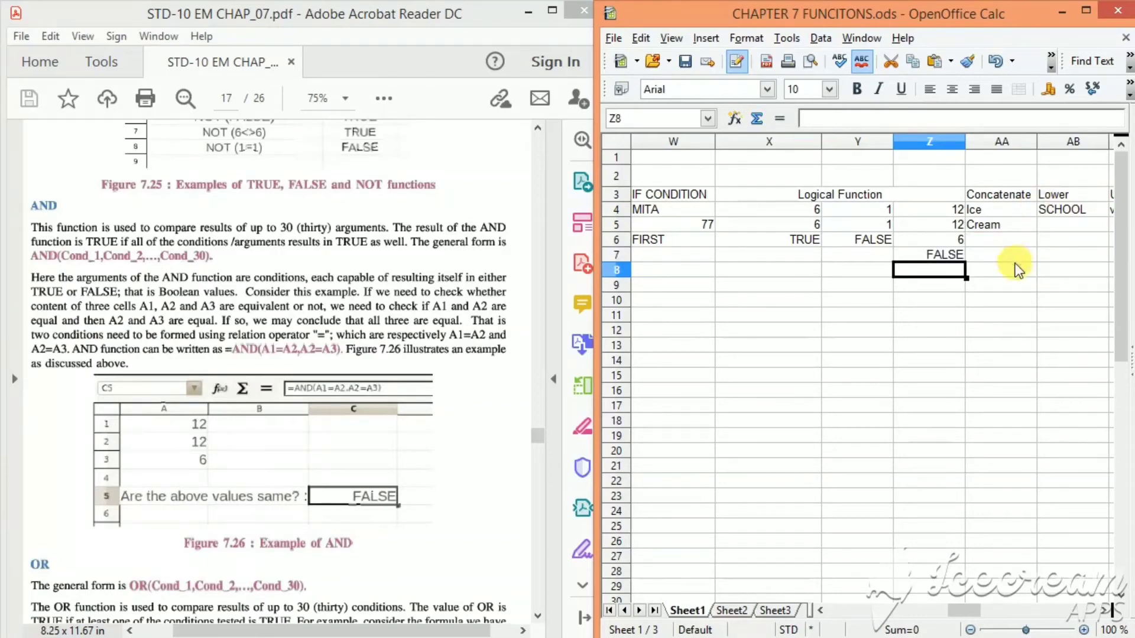
pyautogui.click(937, 251)
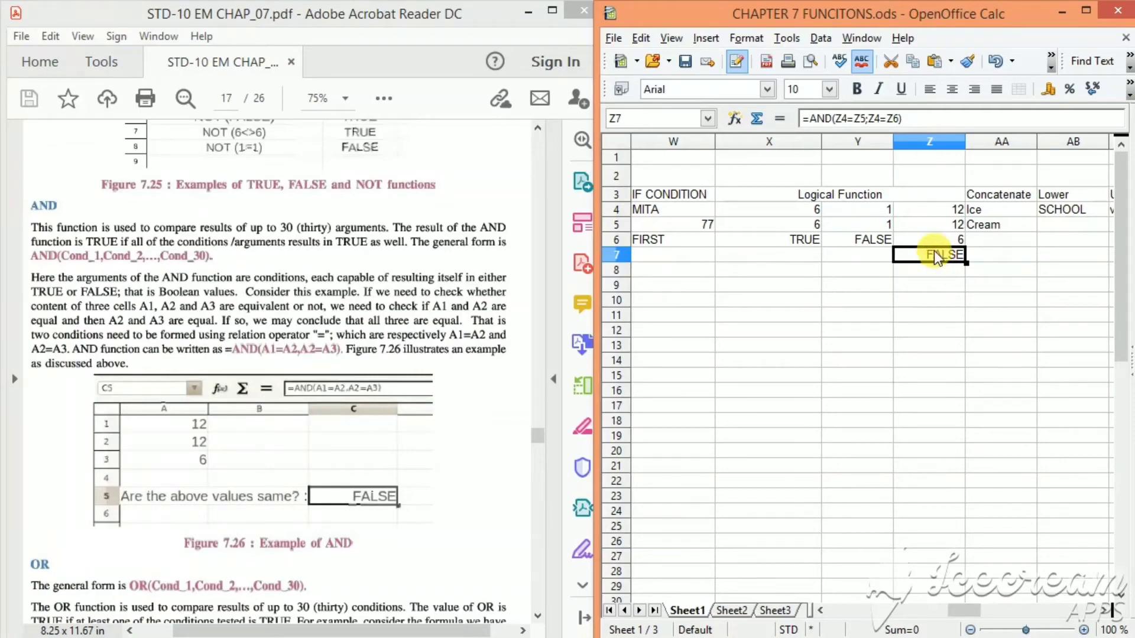
# Step: Switch to the PDF textbook and read the CONCATENATE section under String Functions on page 19
pyautogui.click(310, 293)
pyautogui.scroll(-6, 306, 295)
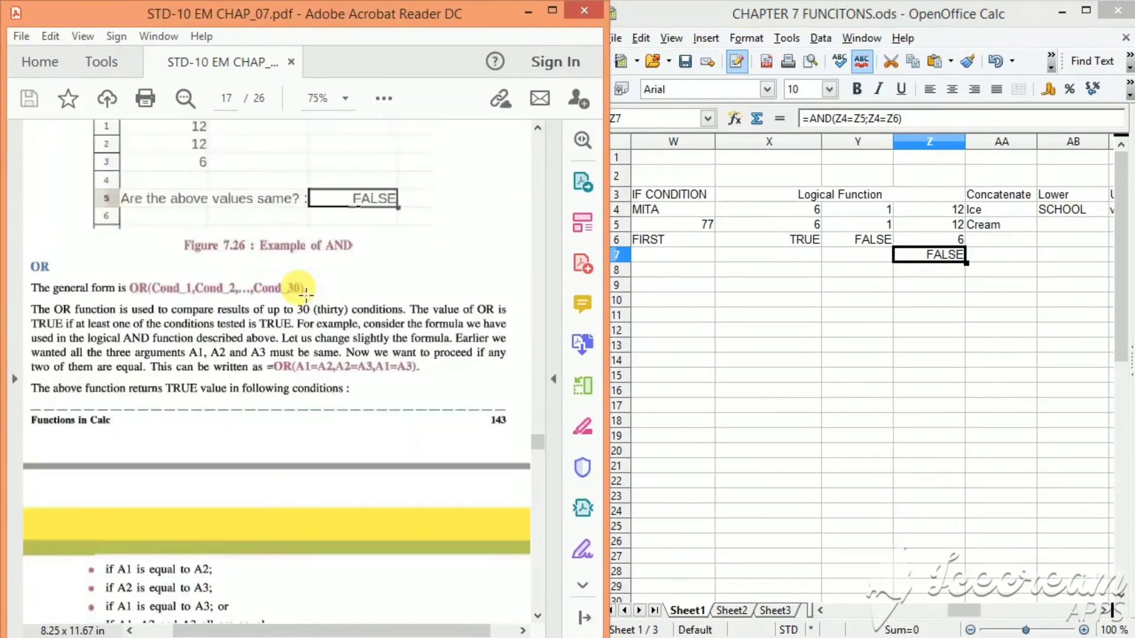
pyautogui.scroll(-10, 306, 294)
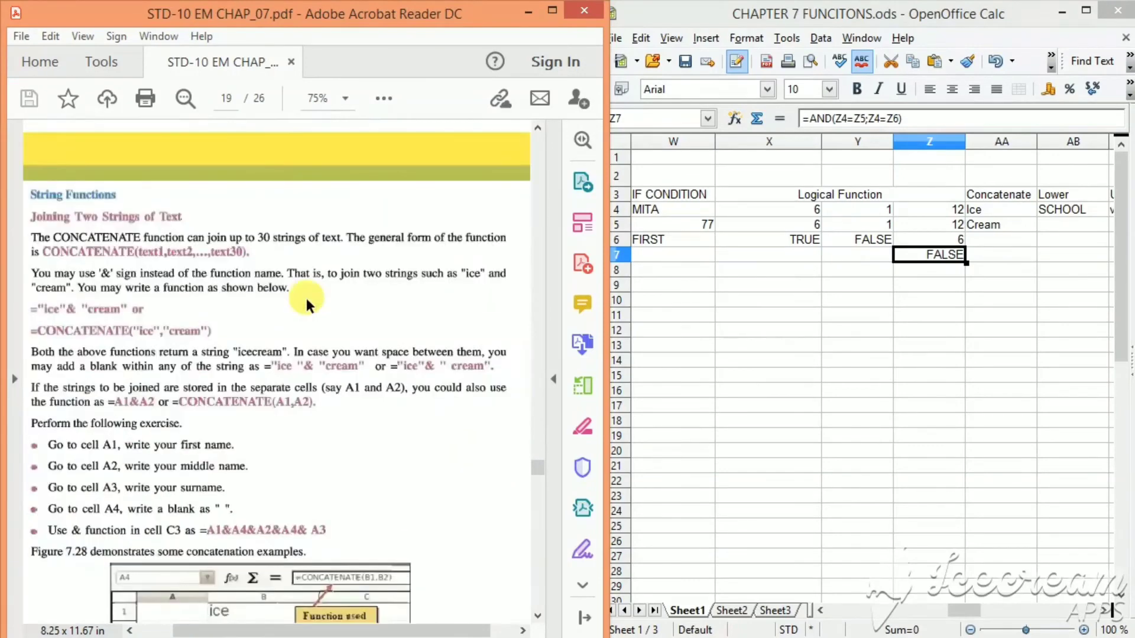
pyautogui.scroll(3, 305, 296)
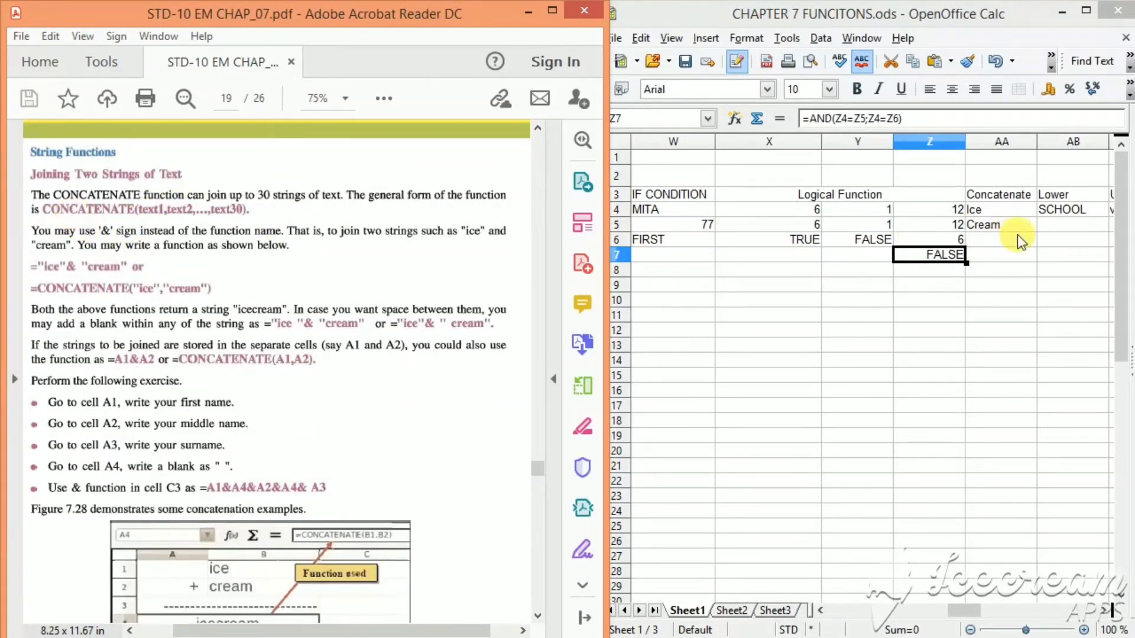
# Step: Return to the Calc sheet and enter the formula =concatenate(aa4;aa5) in cell AA6 to join Ice and Cream
pyautogui.click(994, 237)
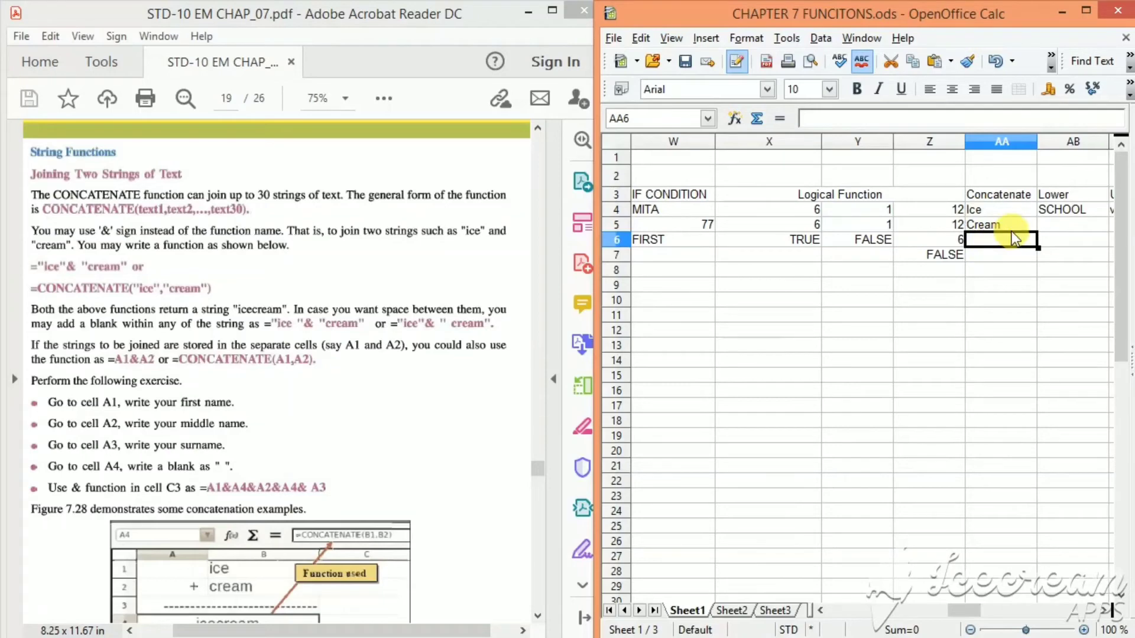
pyautogui.write('=')
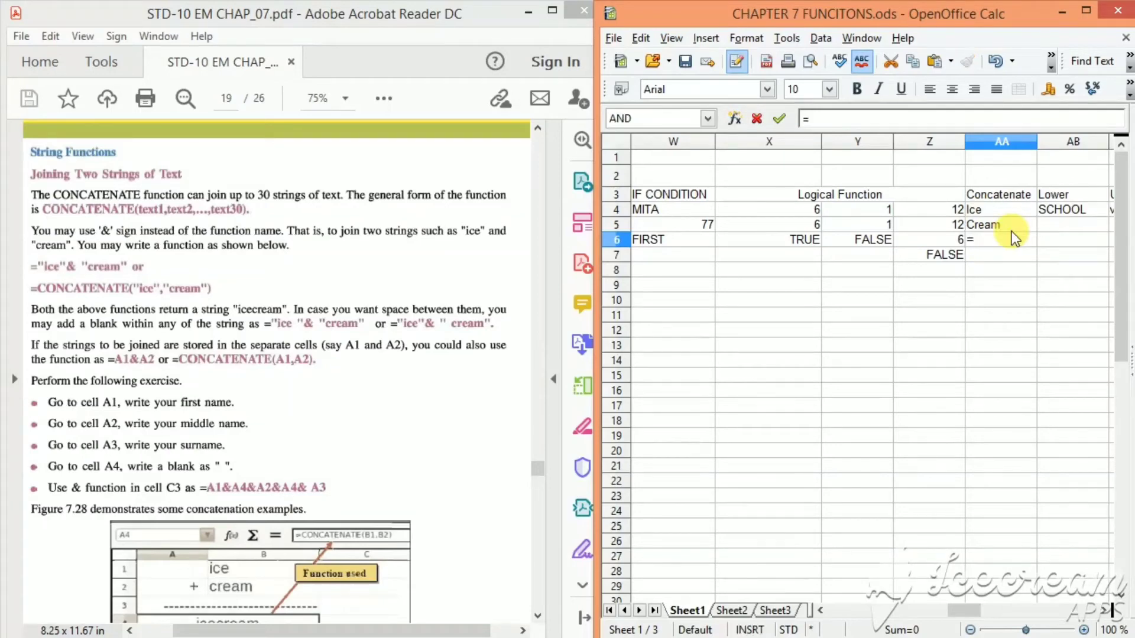
pyautogui.write('con catenate')
pyautogui.press('Left')
pyautogui.press('Left')
pyautogui.press('Left')
pyautogui.press('Left')
pyautogui.press('Left')
pyautogui.press('Left')
pyautogui.press('Left')
pyautogui.press('Left')
pyautogui.press('BackSpace')
pyautogui.write('(')
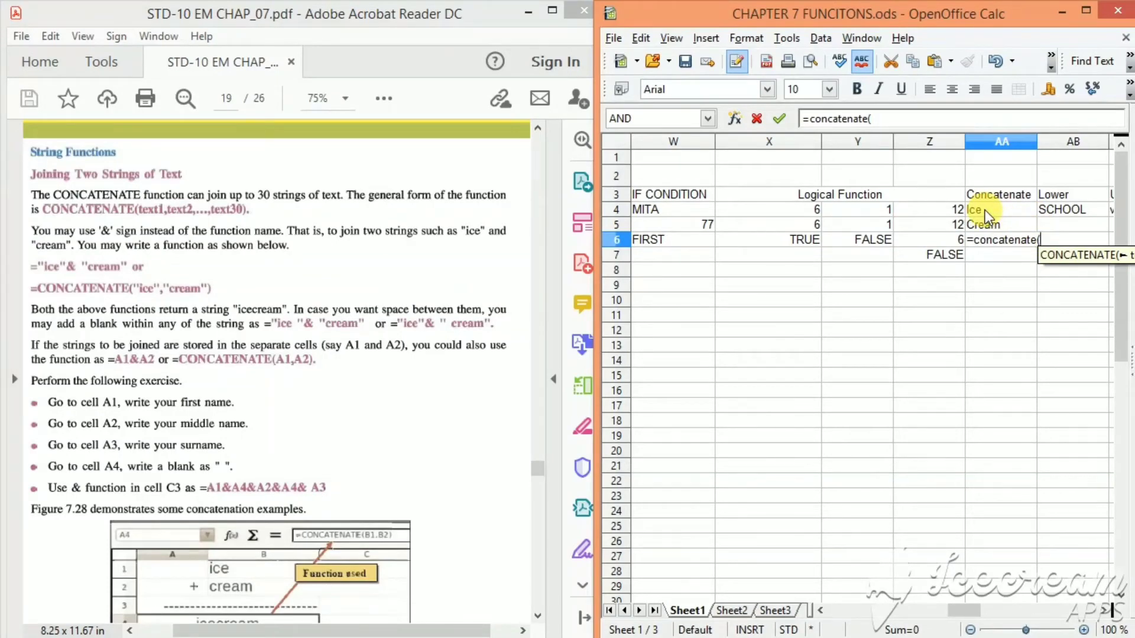
pyautogui.write('aa4;aa5')
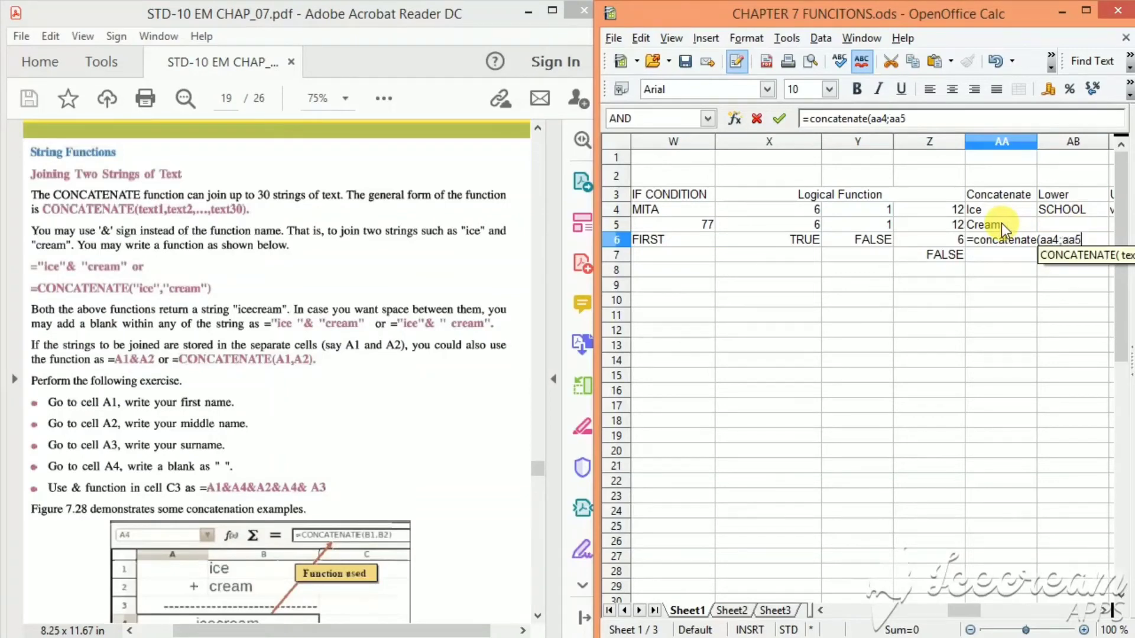
pyautogui.write(')')
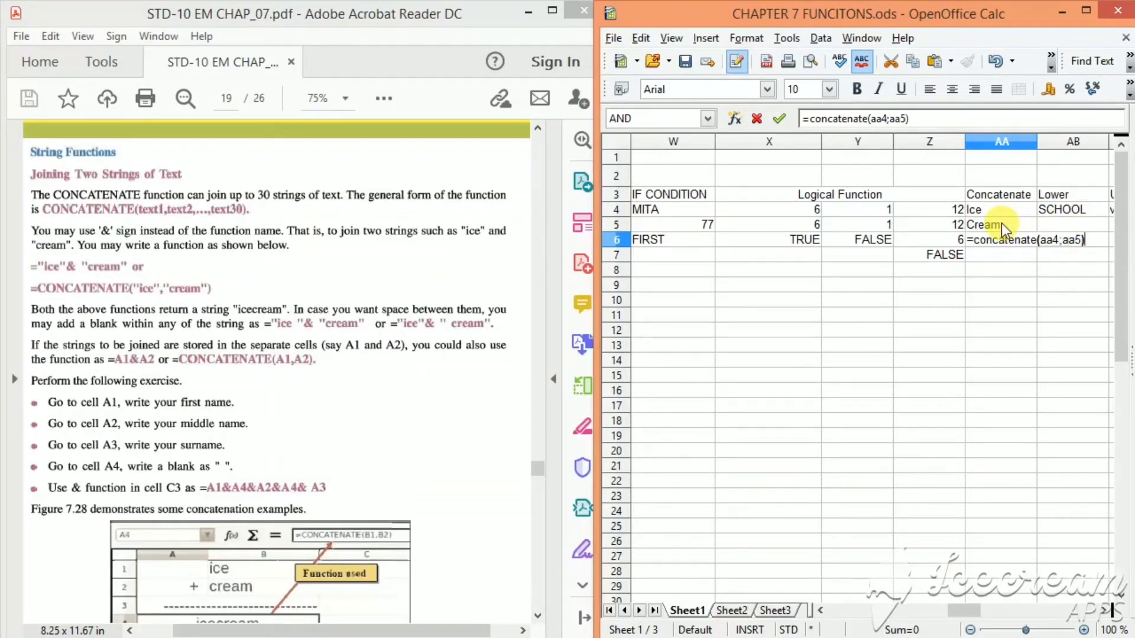
pyautogui.press('Return')
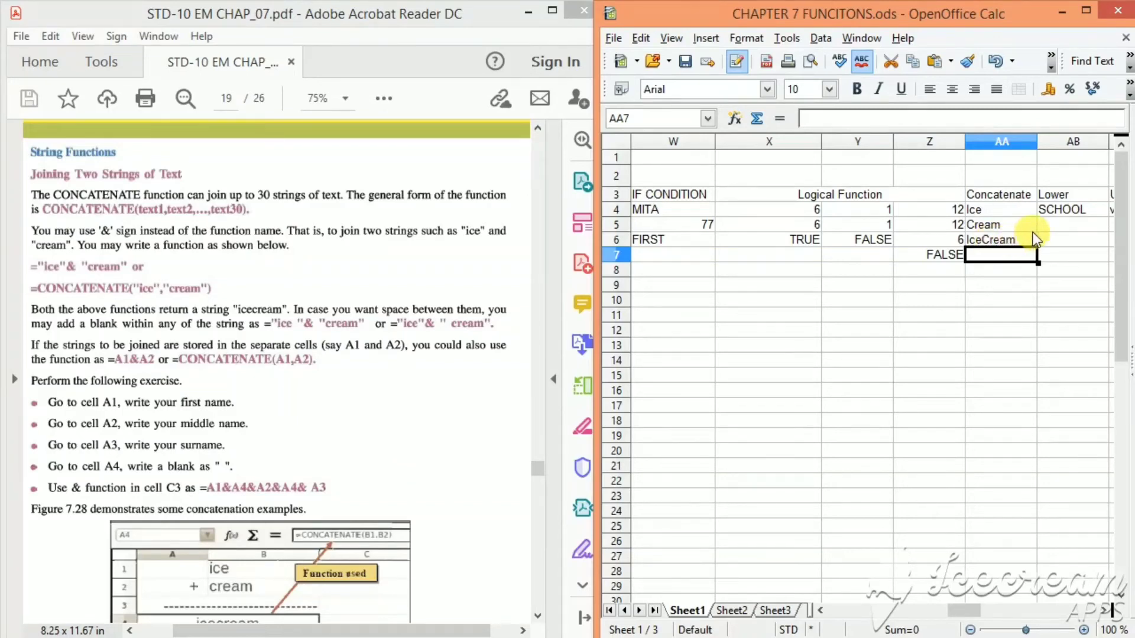
# Step: Go past the concatenation examples in the PDF textbook and read the LOWER function section below Figure 7.28
pyautogui.click(1055, 227)
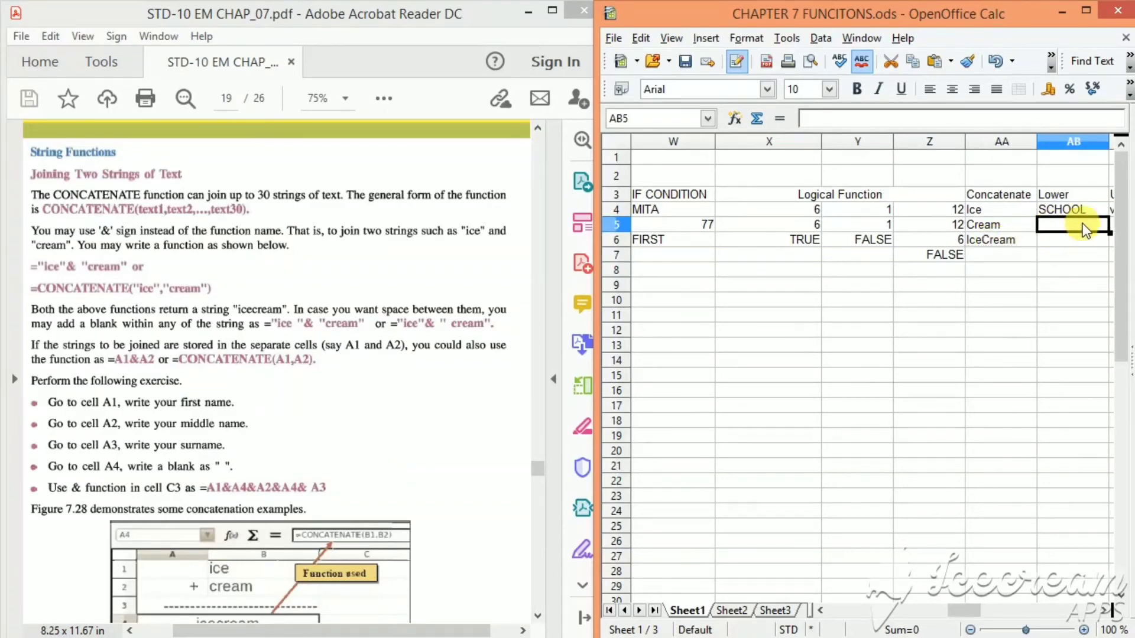
pyautogui.click(247, 270)
pyautogui.scroll(-3, 248, 274)
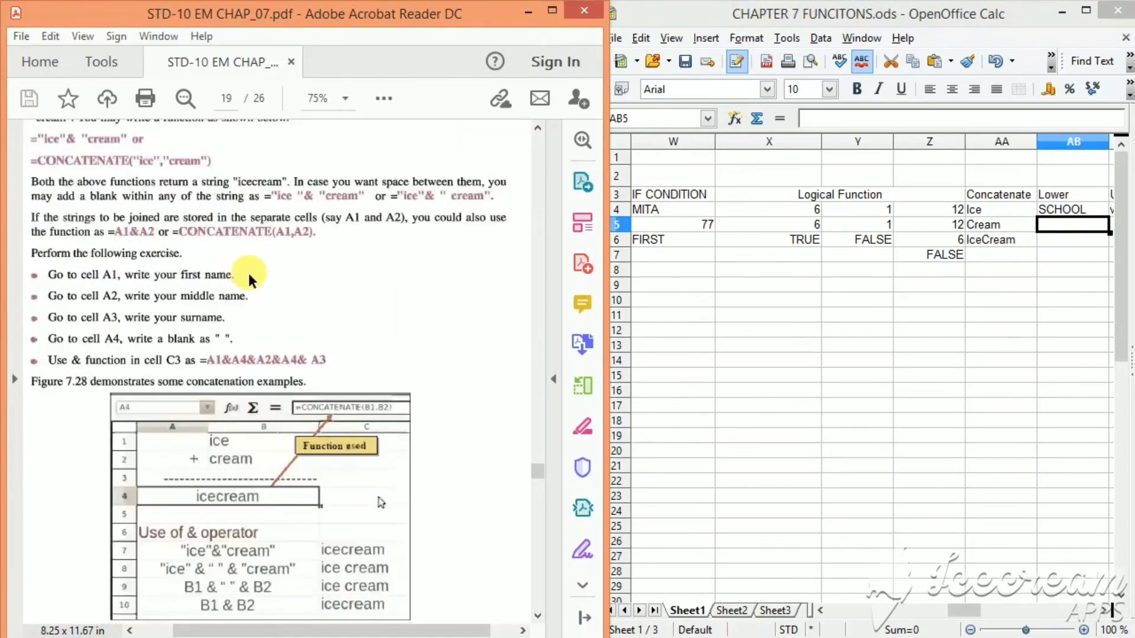
pyautogui.scroll(-10, 248, 277)
pyautogui.scroll(3, 249, 276)
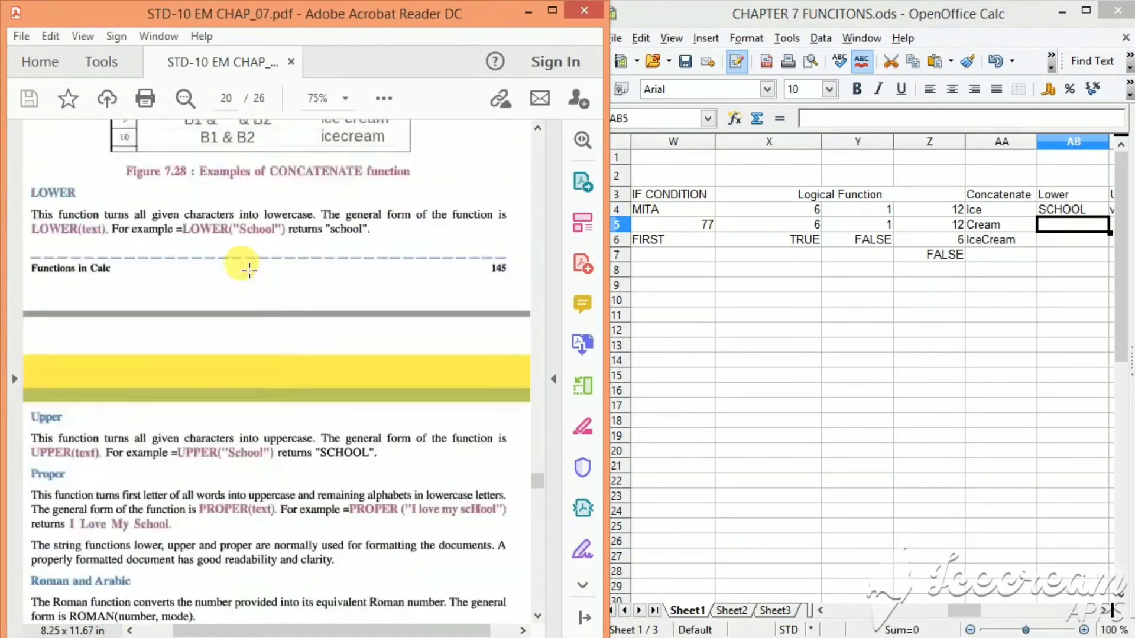
# Step: Enter the formula =lower(AB4) in cell AB5 of the Calc sheet to convert SCHOOL to lowercase
pyautogui.click(1047, 210)
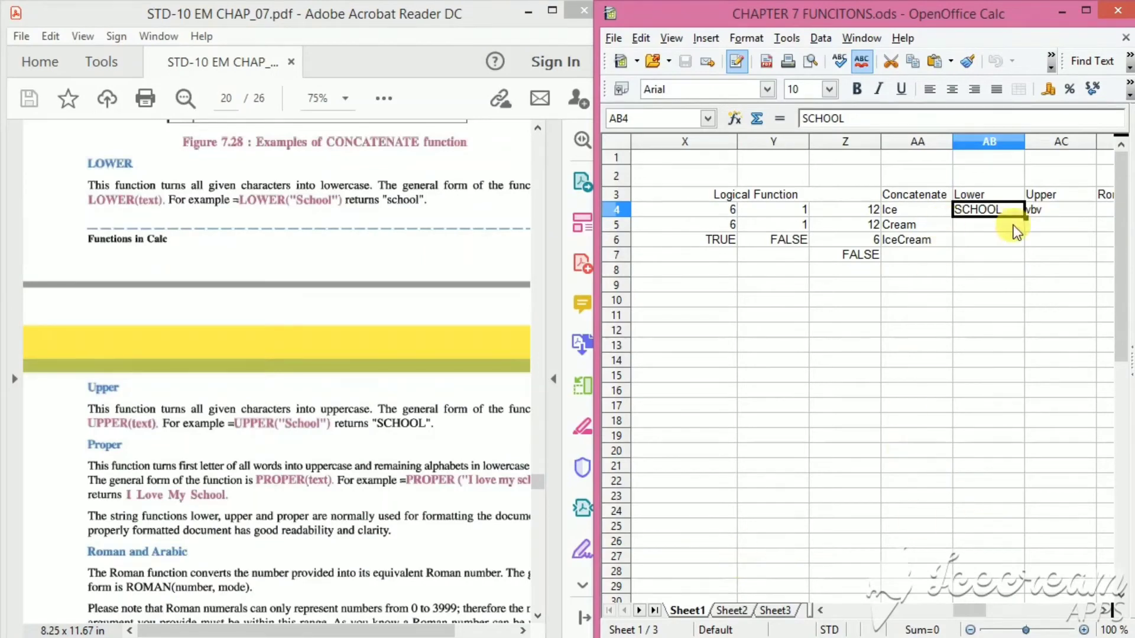
pyautogui.click(960, 227)
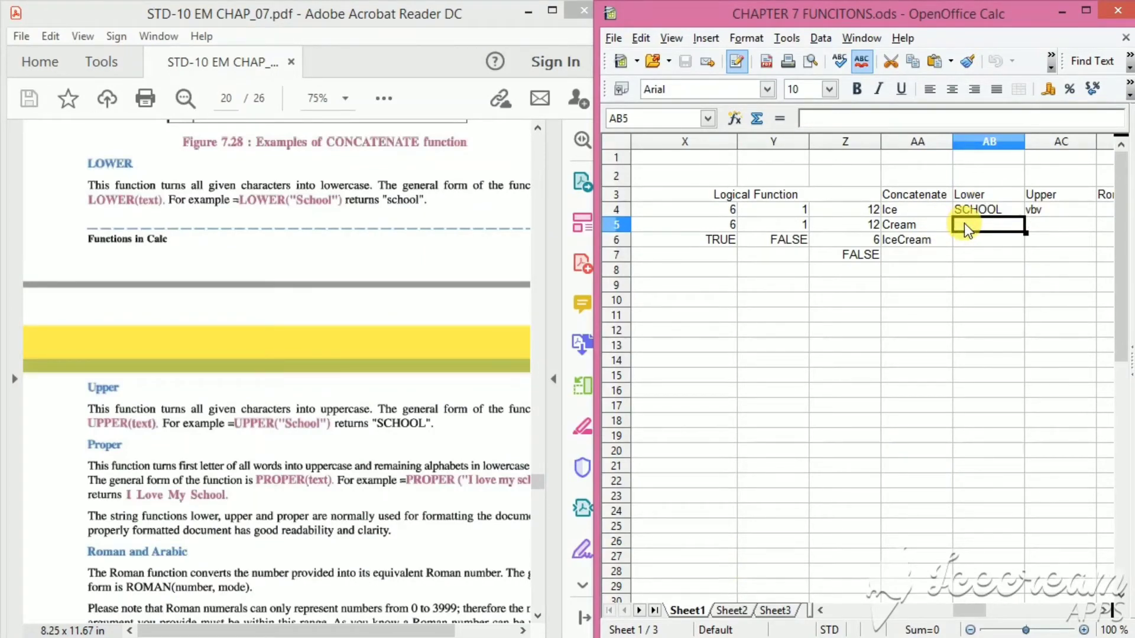
pyautogui.write('=lowe')
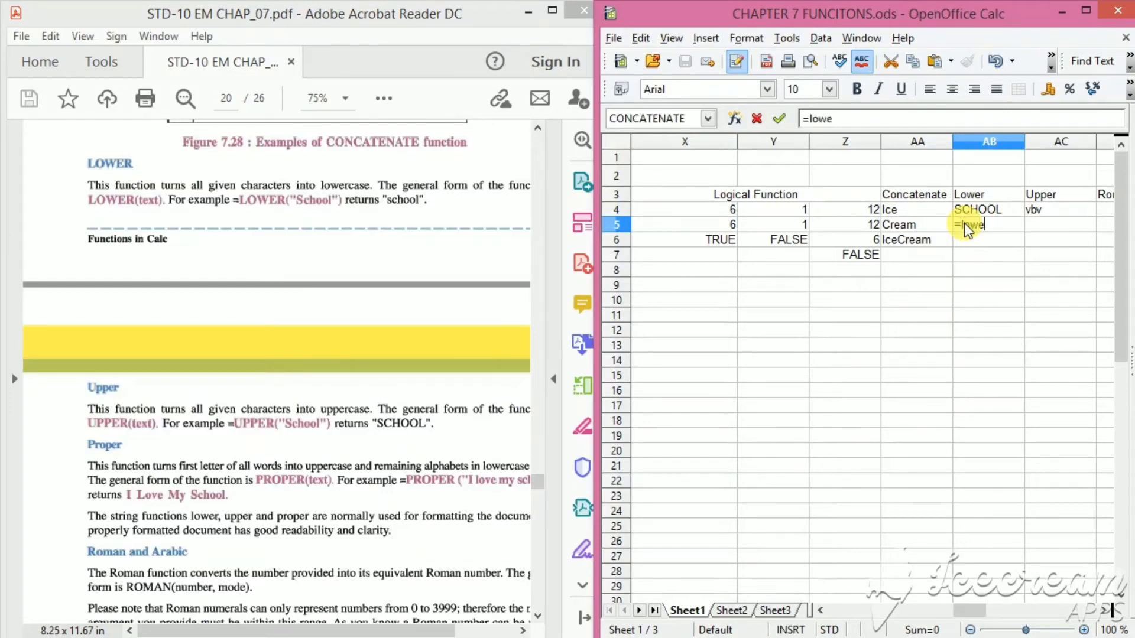
pyautogui.write('r(')
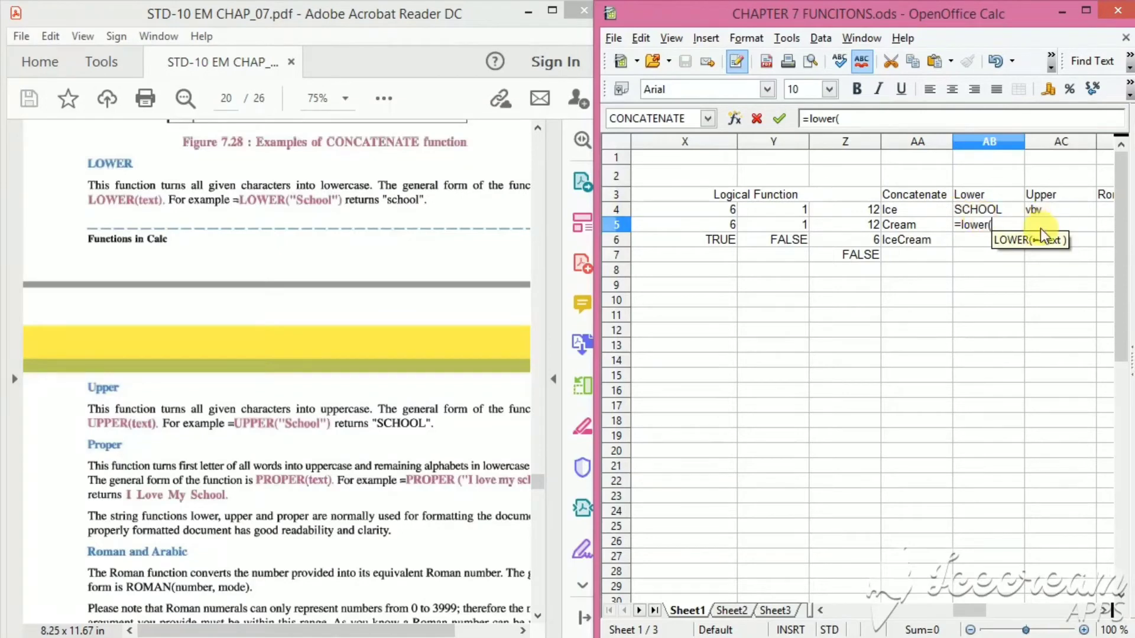
pyautogui.click(984, 211)
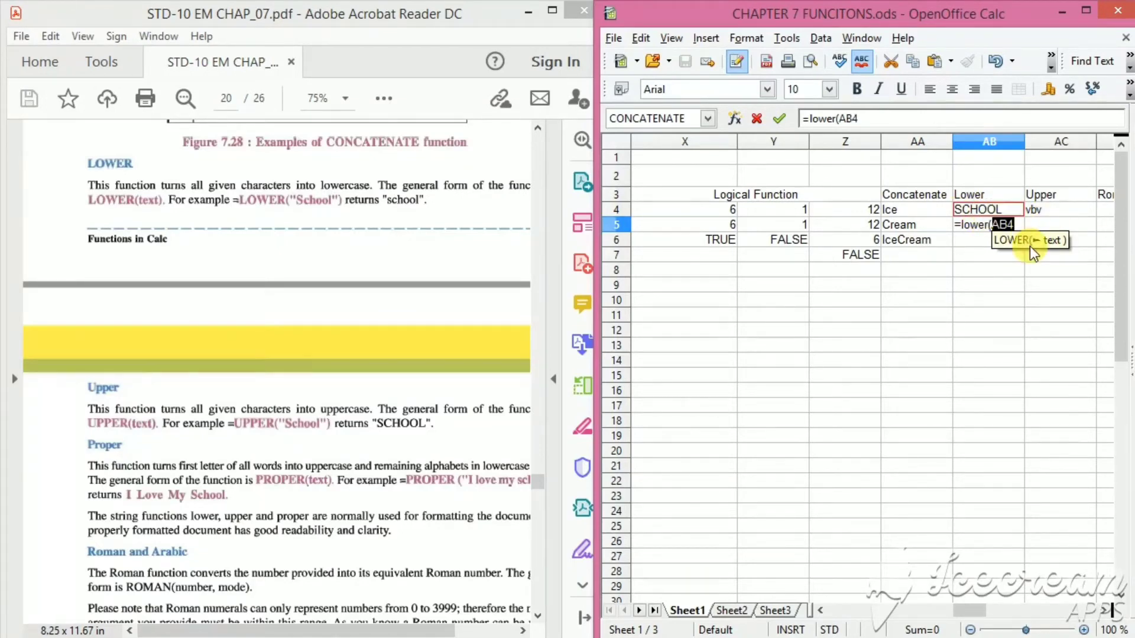
pyautogui.press('Return')
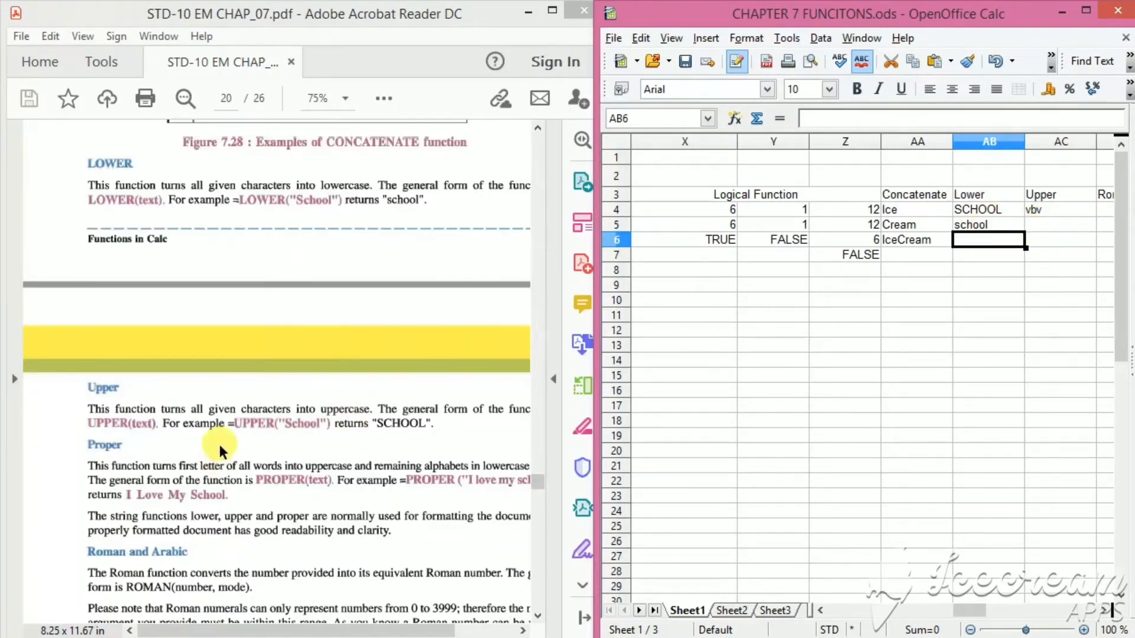
# Step: Enter the formula =upper(AC4) in cell AC5 to convert the text vbv to uppercase
pyautogui.click(1037, 225)
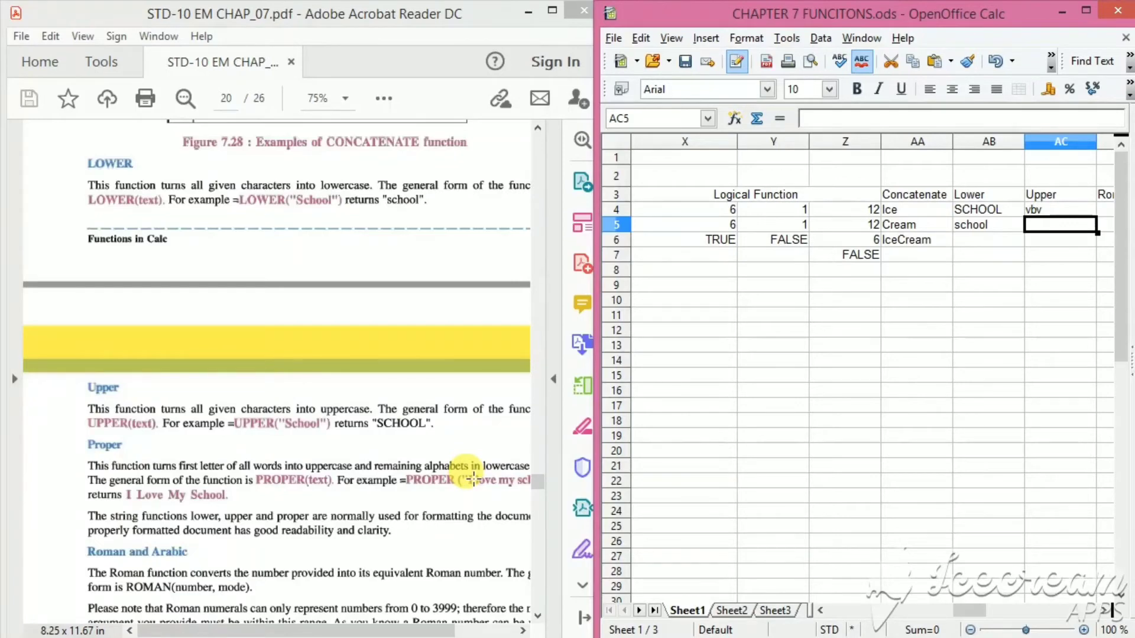
pyautogui.write('=')
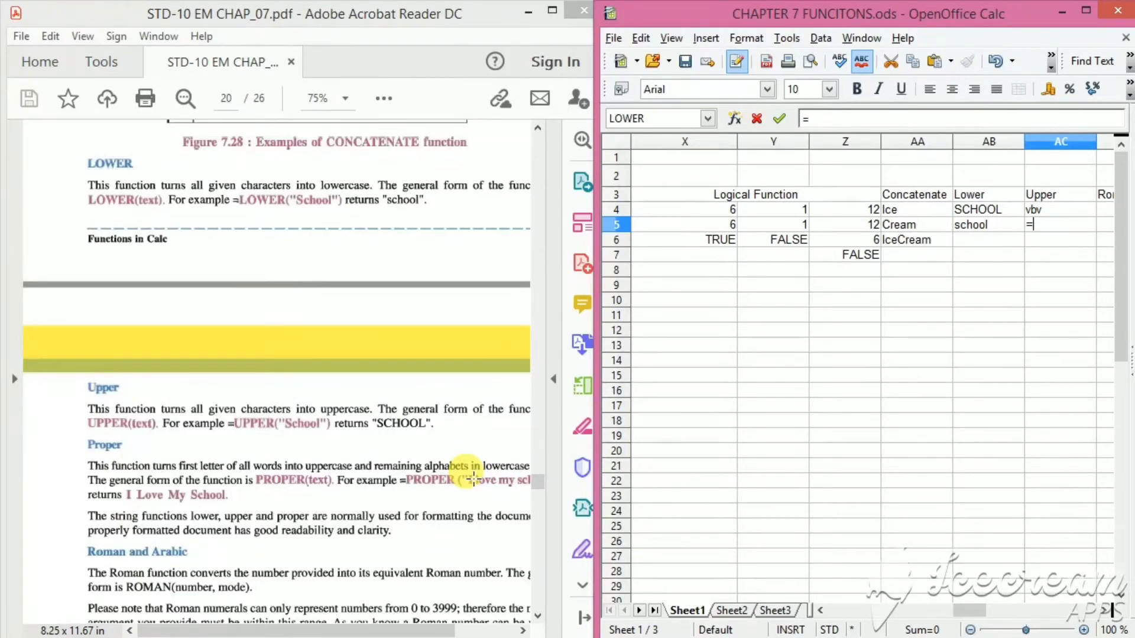
pyautogui.write('upper(')
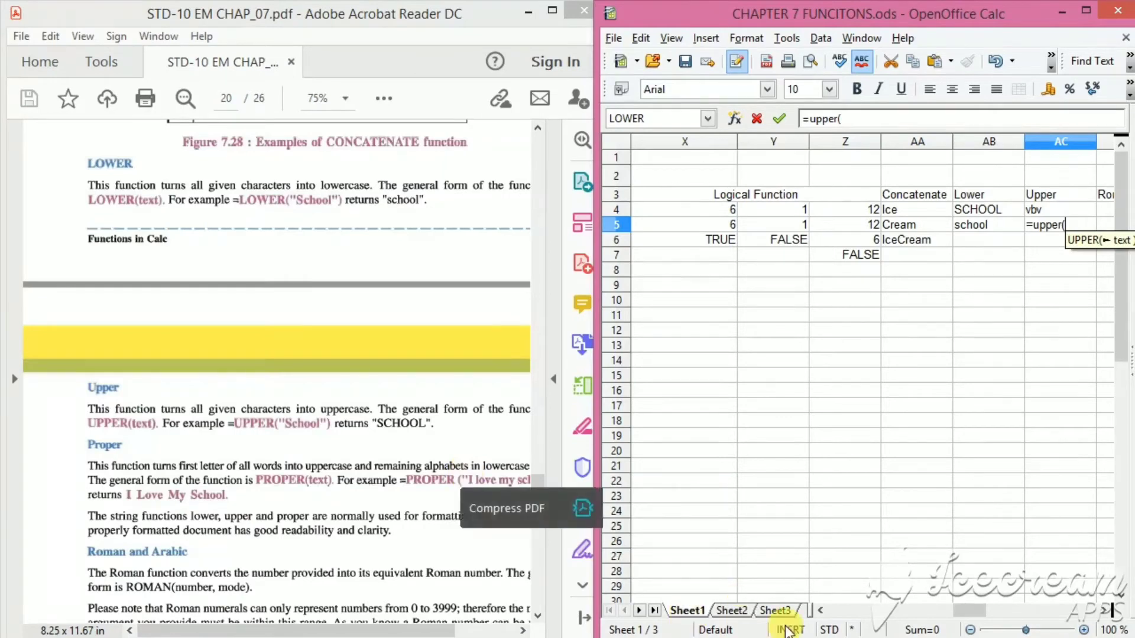
pyautogui.click(1048, 211)
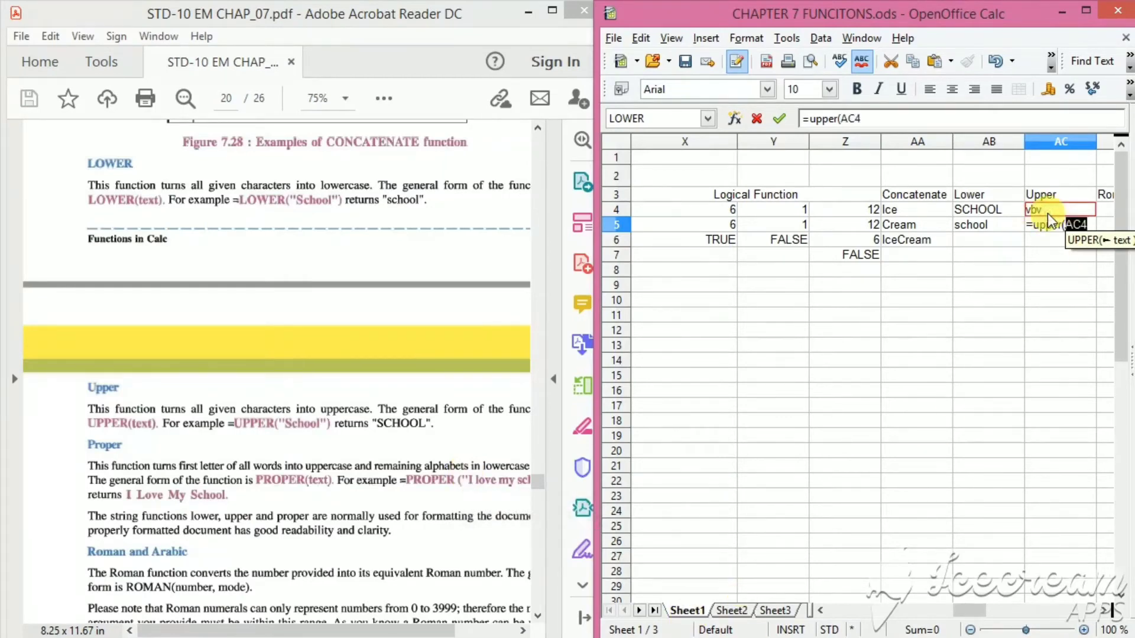
pyautogui.write(')')
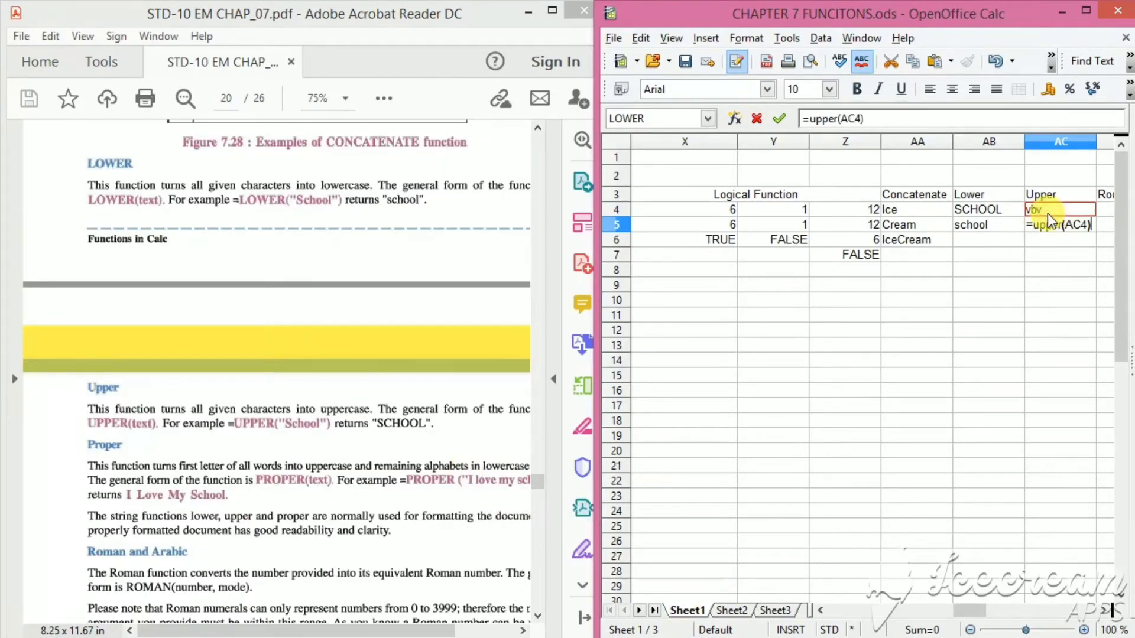
pyautogui.press('Return')
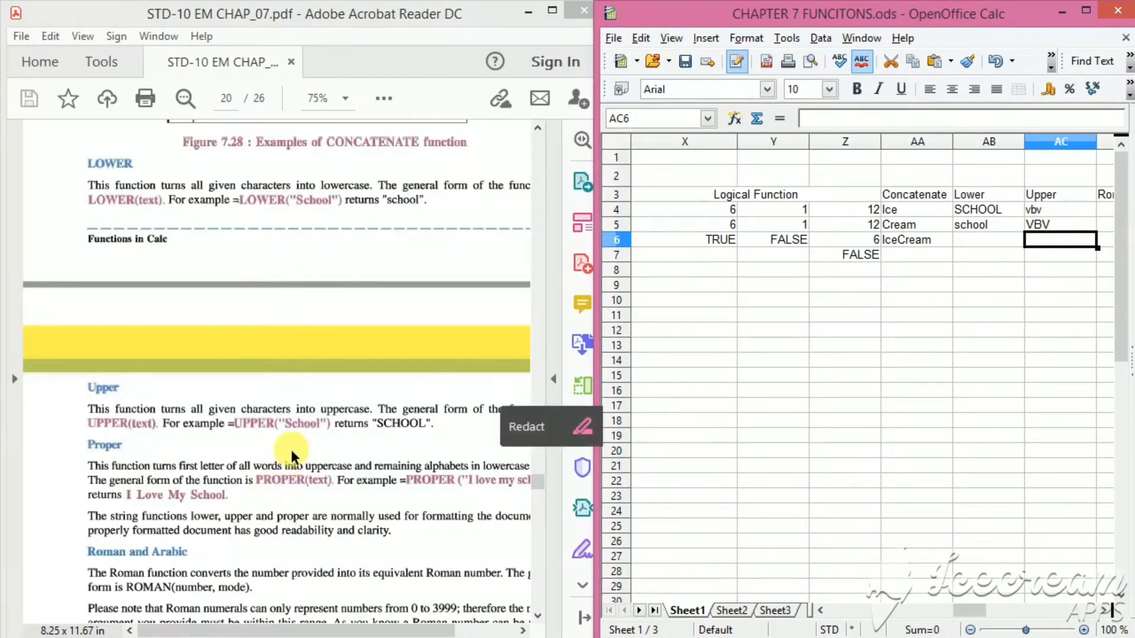
# Step: Switch to the PDF textbook and read the Roman and Arabic section on page 20
pyautogui.scroll(-4, 288, 445)
pyautogui.click(189, 549)
pyautogui.scroll(-5, 216, 481)
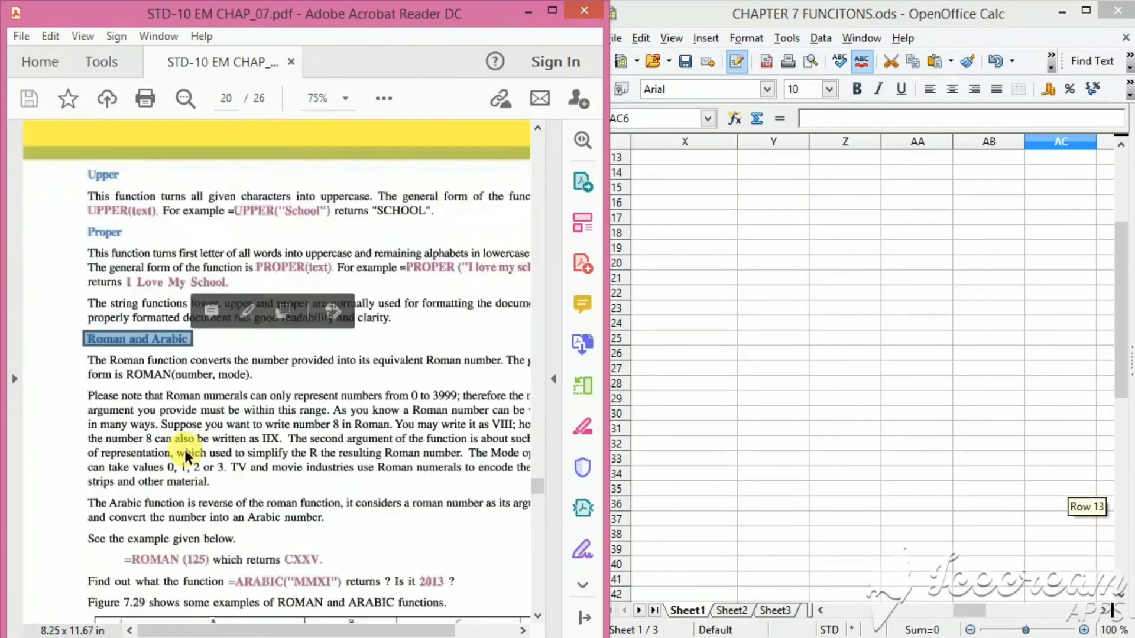
# Step: Return to the Calc sheet and enter 12 in cell AD4 under the Roman heading
pyautogui.click(1121, 146)
pyautogui.click(1121, 145)
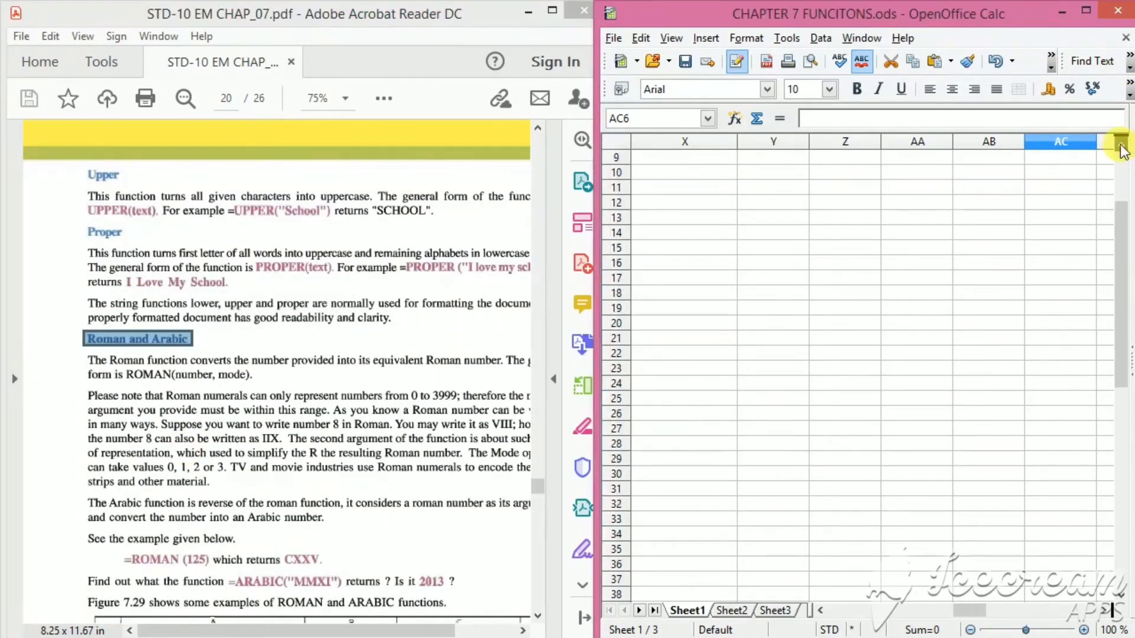
pyautogui.click(1121, 146)
pyautogui.click(1121, 146)
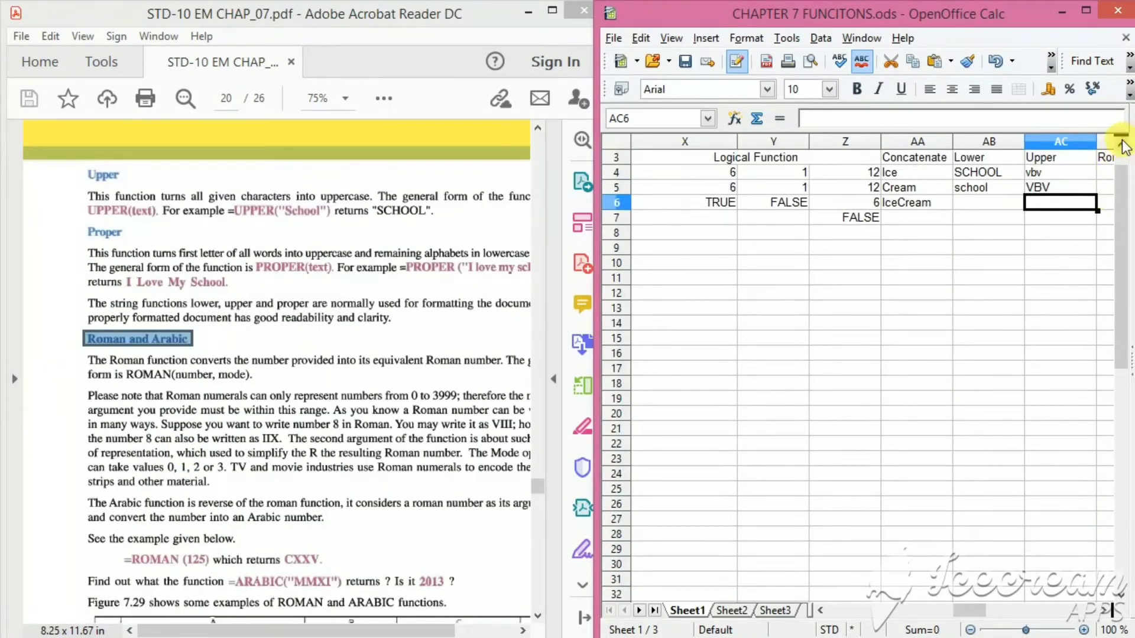
pyautogui.click(1121, 145)
pyautogui.click(1121, 146)
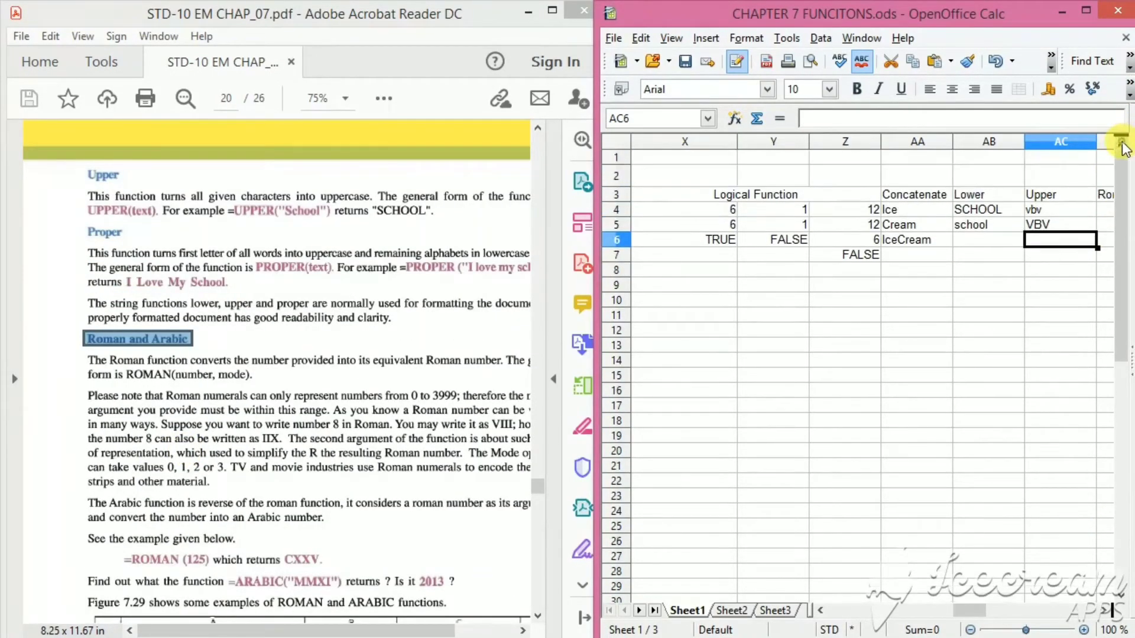
pyautogui.click(1104, 610)
pyautogui.click(1104, 610)
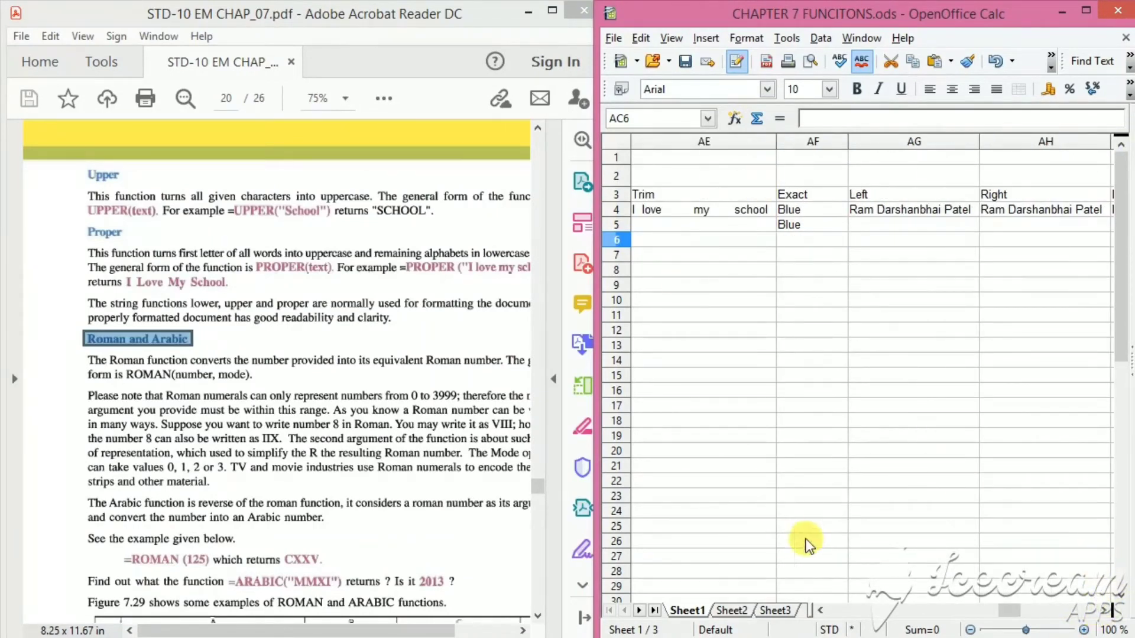
pyautogui.click(821, 609)
pyautogui.click(821, 610)
pyautogui.click(821, 610)
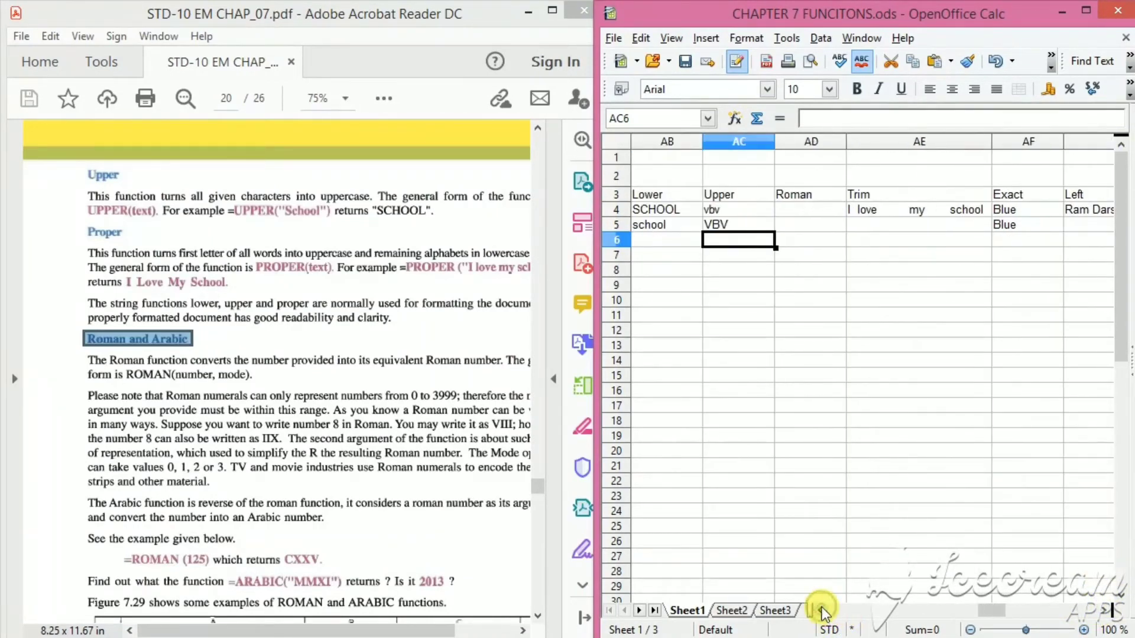
pyautogui.click(821, 610)
pyautogui.click(867, 212)
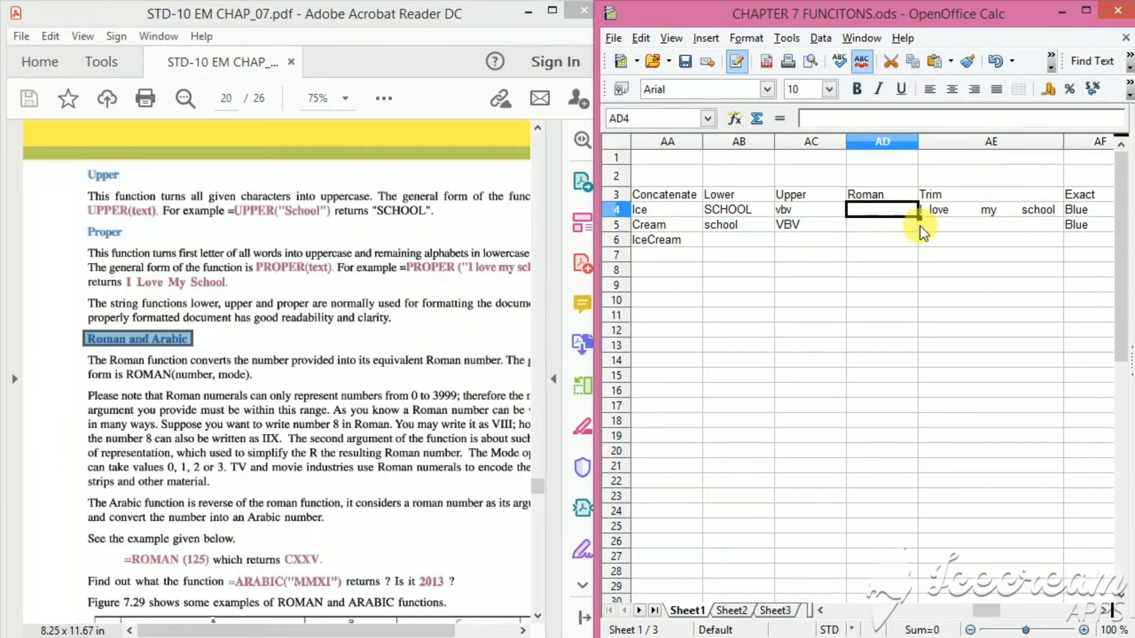
pyautogui.write('12')
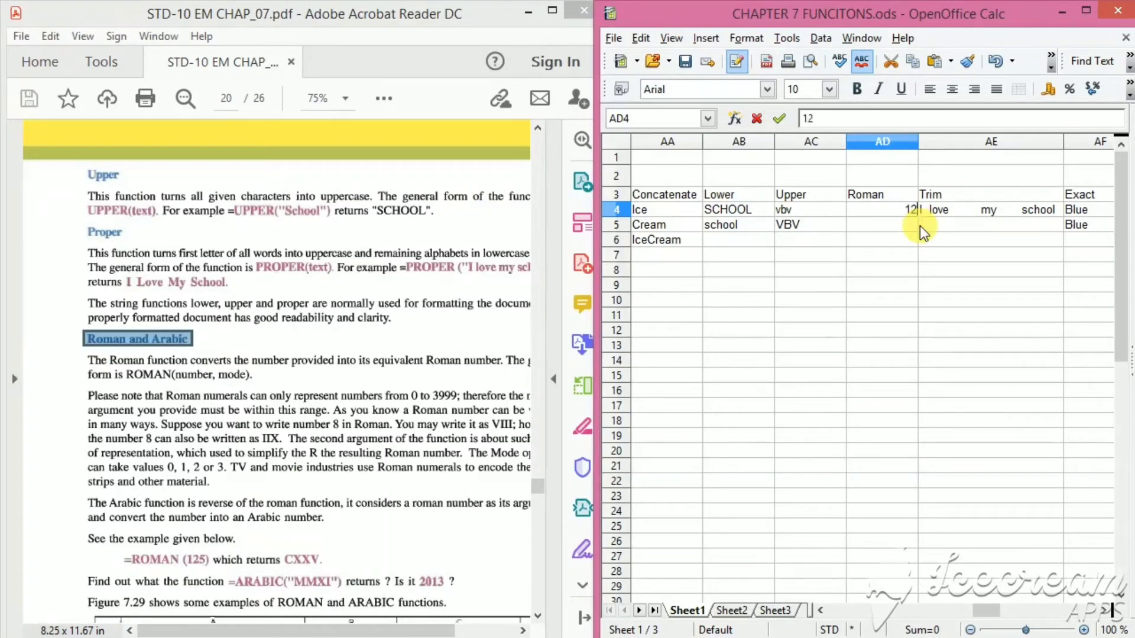
pyautogui.press('Return')
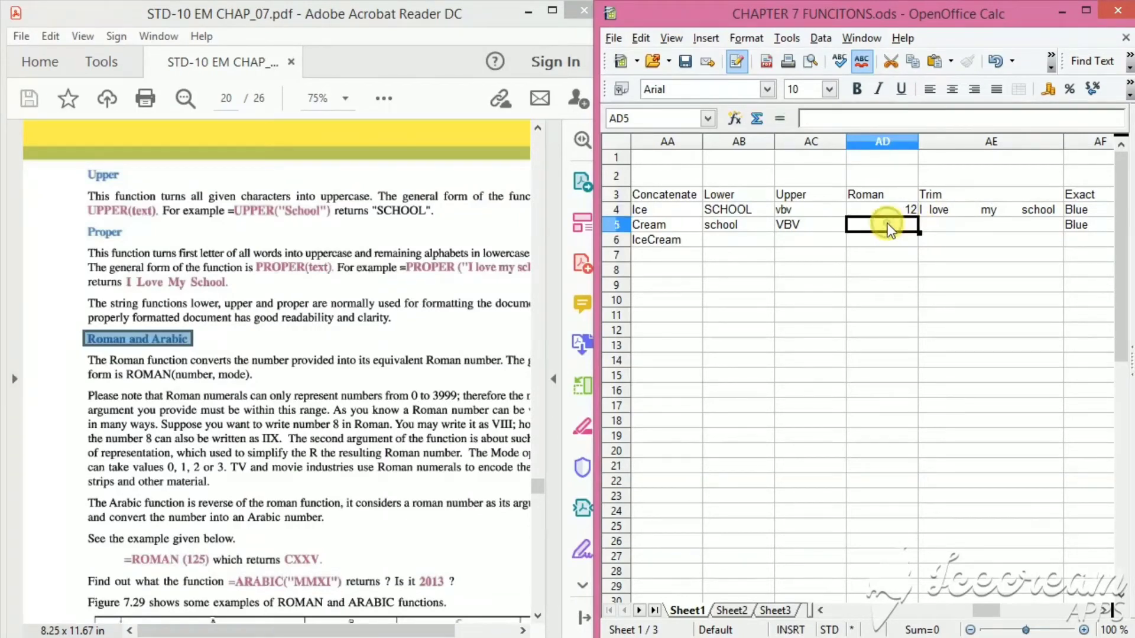
# Step: Enter the formula =roman(AD4) in cell AD5 to convert the number above it to a Roman numeral
pyautogui.write('=')
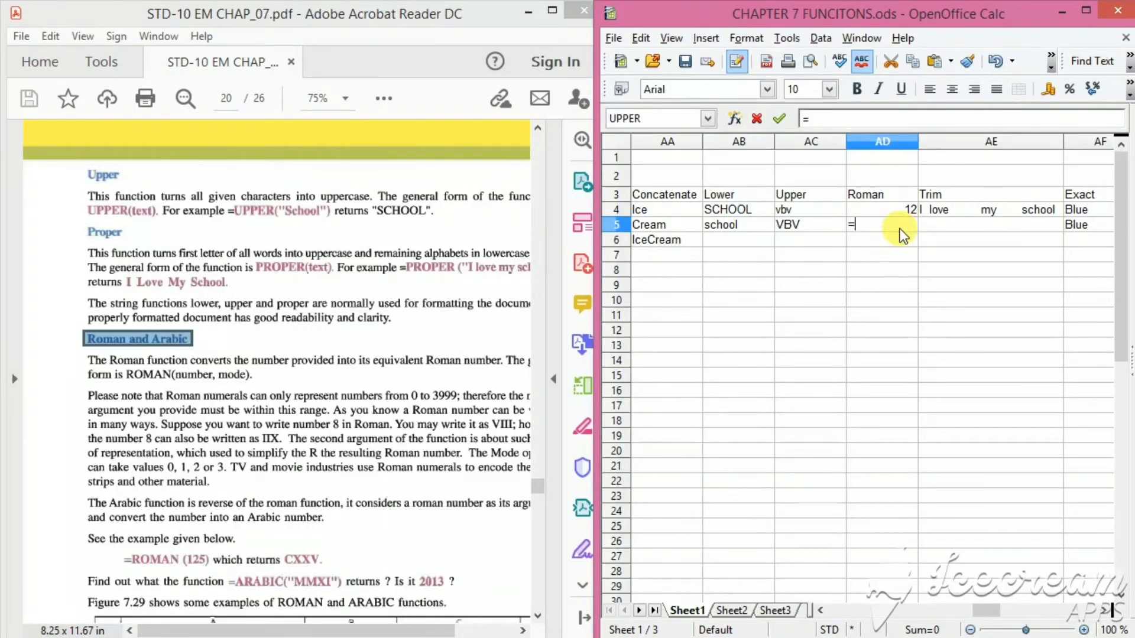
pyautogui.write('roman(')
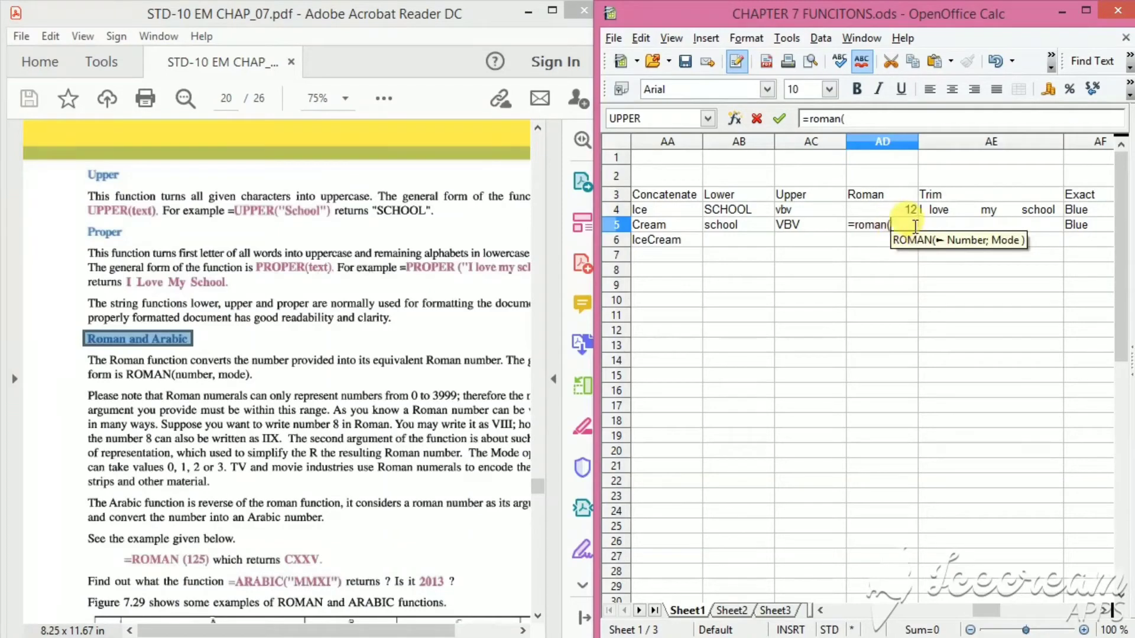
pyautogui.click(892, 210)
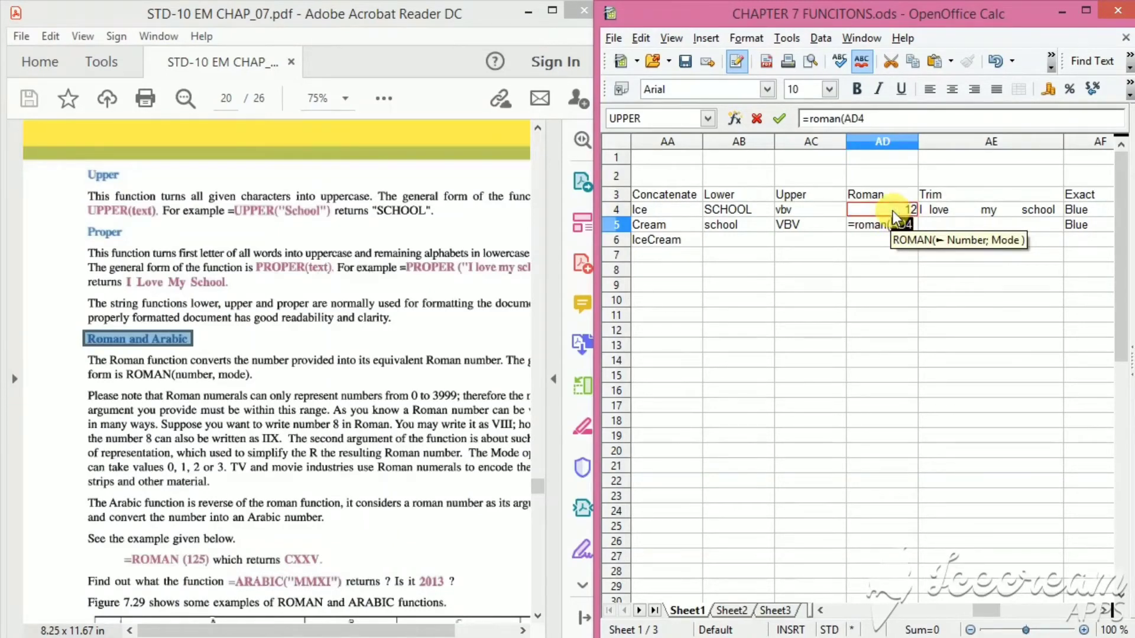
pyautogui.write(')')
pyautogui.press('Return')
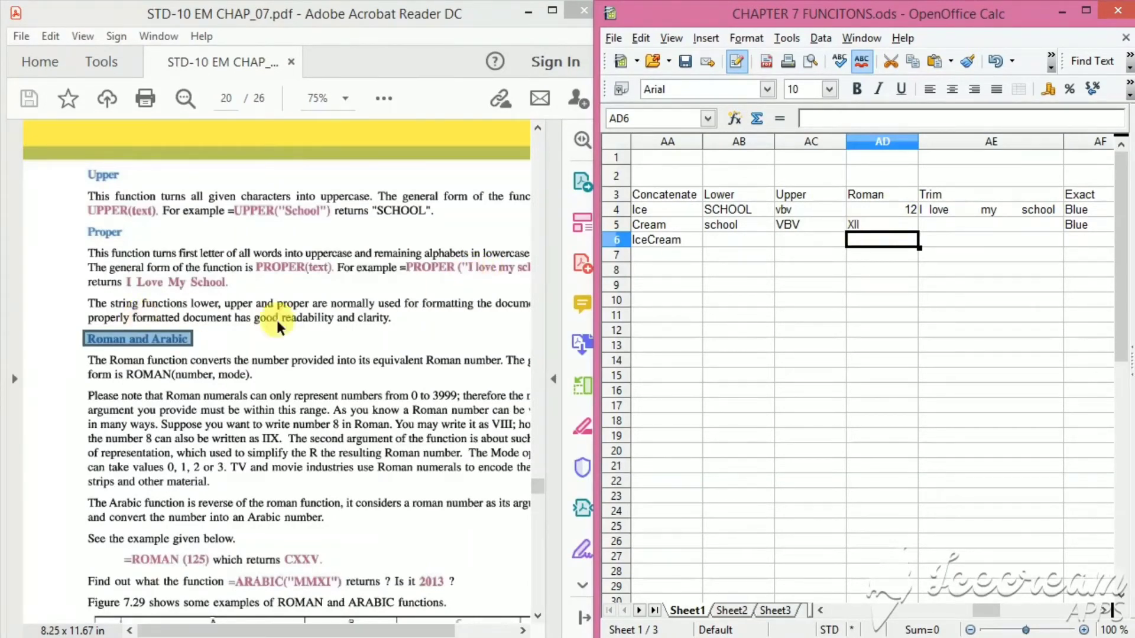
# Step: Test the Roman numeral formula with other numbers by setting cell AD4 to 8 and then to 10
pyautogui.click(921, 208)
pyautogui.click(883, 210)
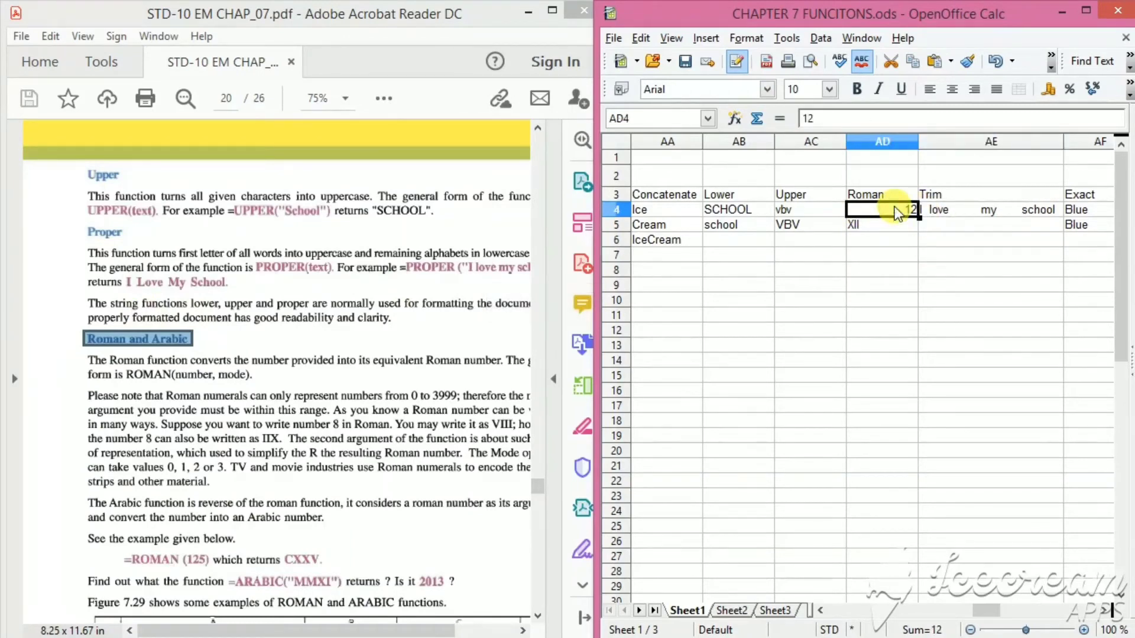
pyautogui.write('8')
pyautogui.press('Return')
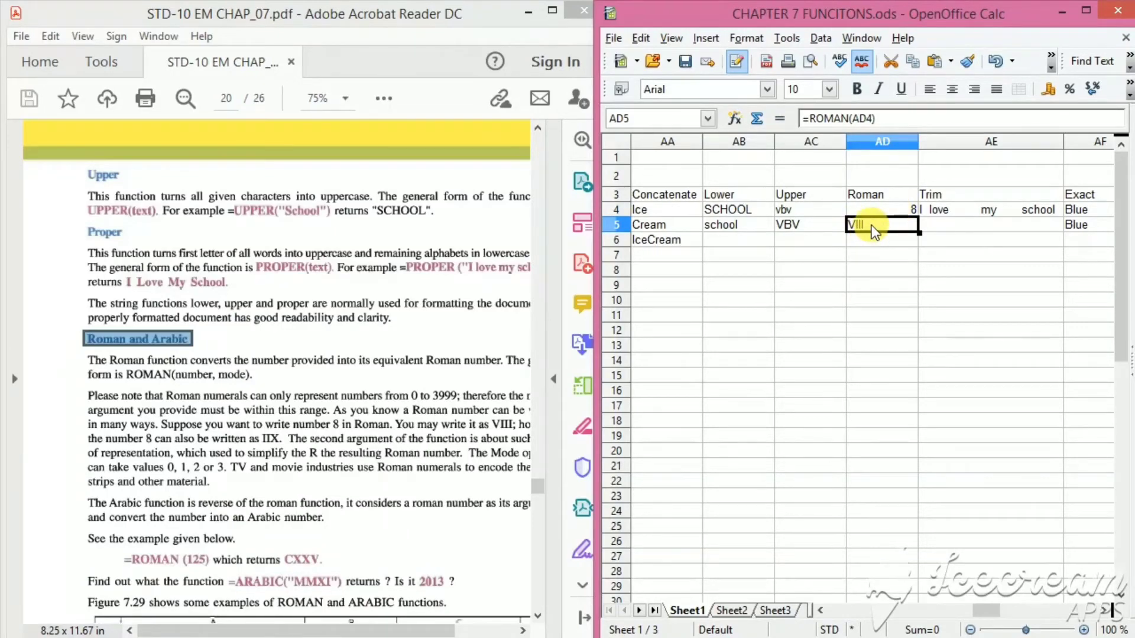
pyautogui.click(874, 209)
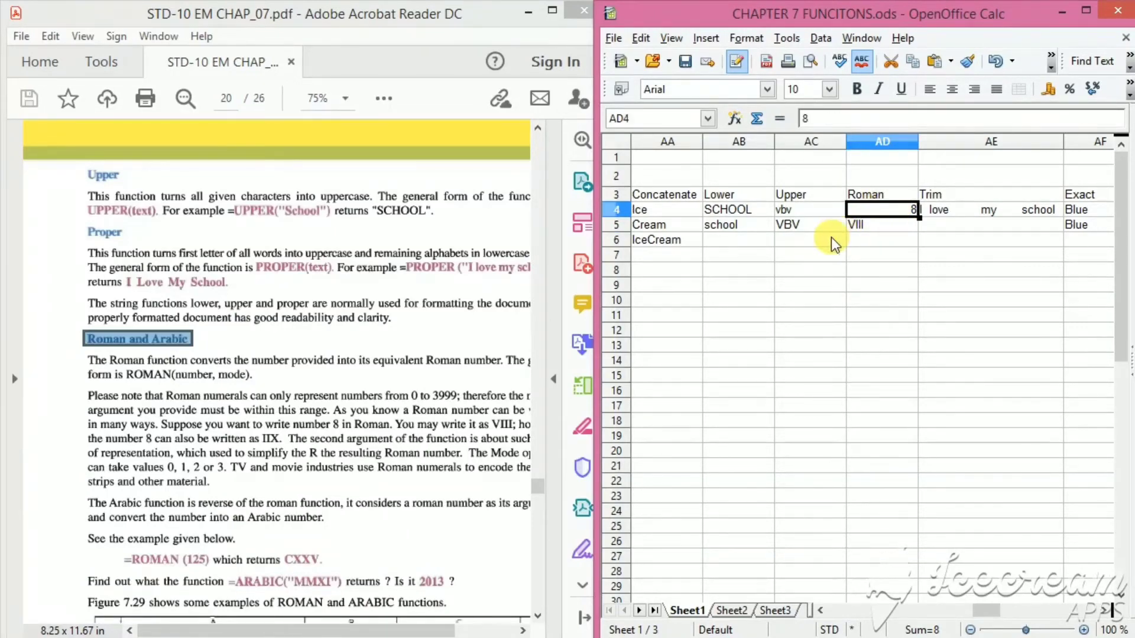
pyautogui.write('10')
pyautogui.press('Return')
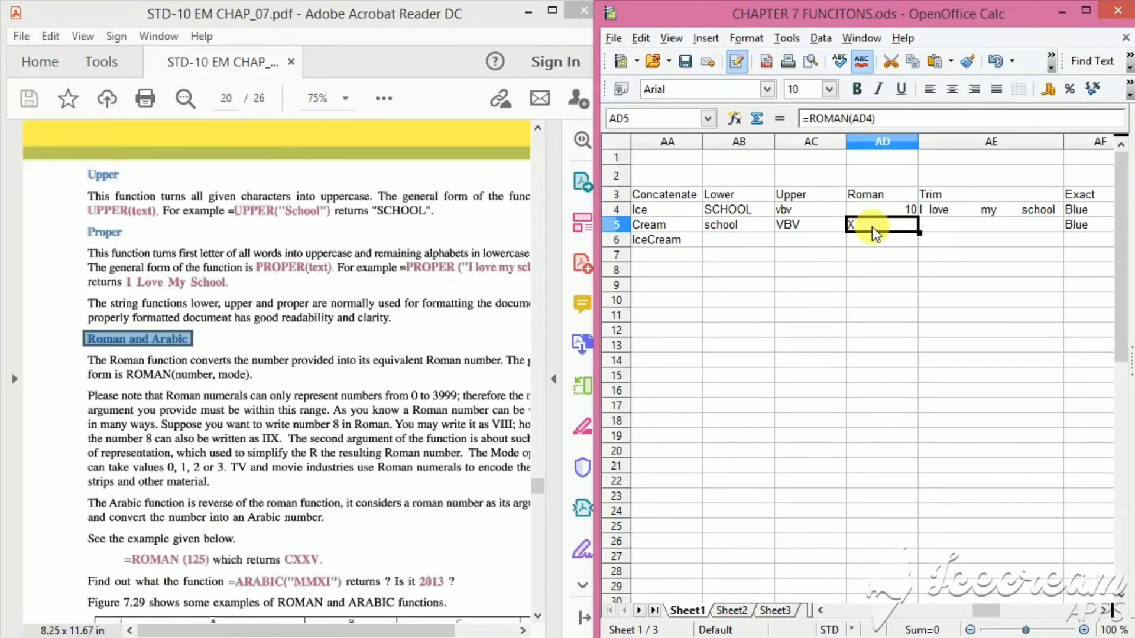
# Step: Switch to the PDF textbook and go past the ROMAN and ARABIC examples to read the Trim section on page 21
pyautogui.click(200, 473)
pyautogui.scroll(-3, 204, 464)
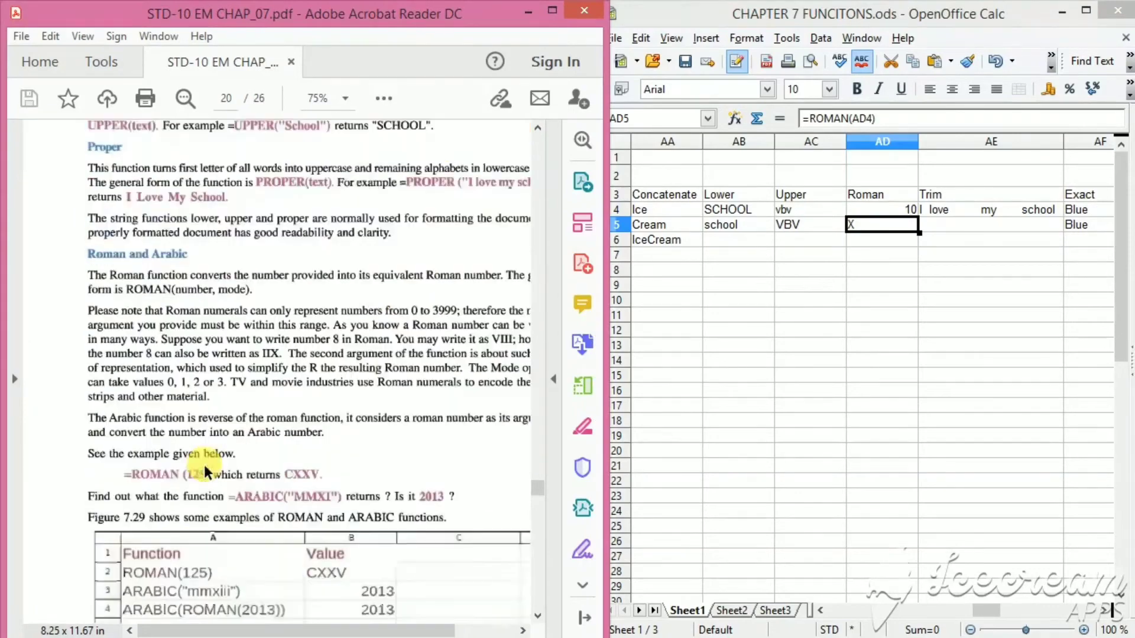
pyautogui.scroll(-15, 204, 465)
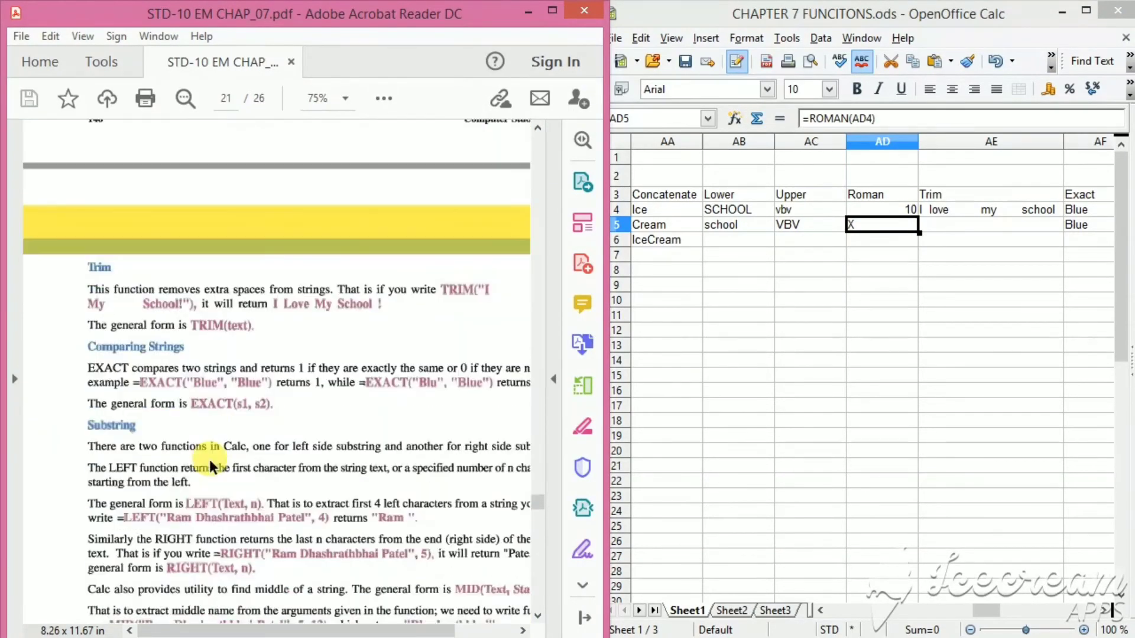
# Step: Return to the Calc sheet and enter the formula =trim(AE4) in cell AE5 to remove the extra spaces from the text above it
pyautogui.click(951, 228)
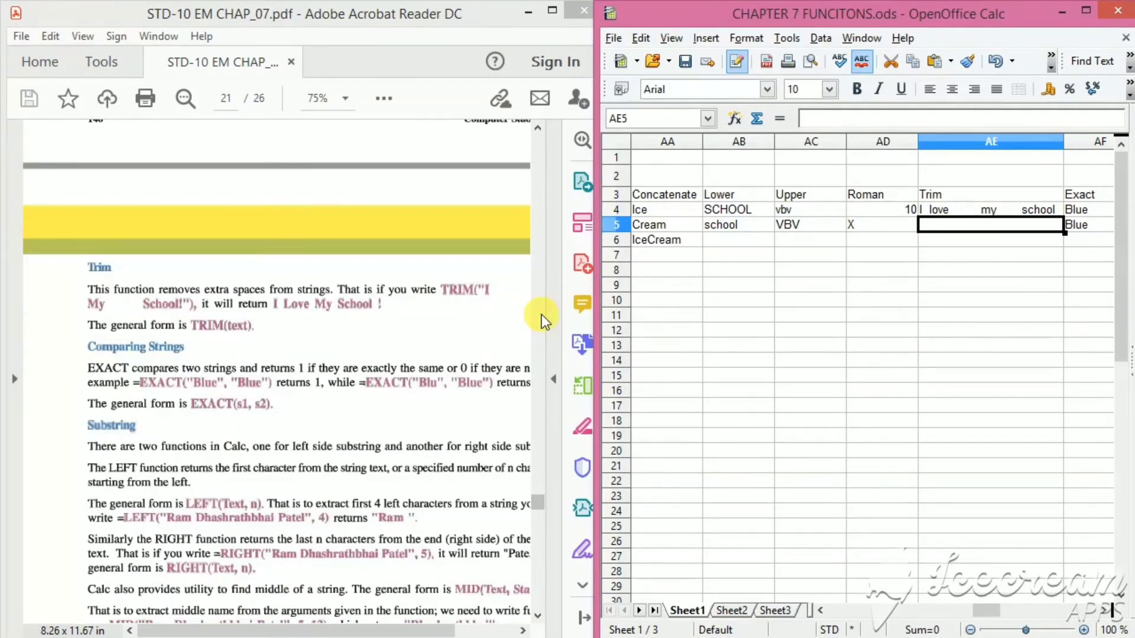
pyautogui.click(939, 225)
pyautogui.write('=')
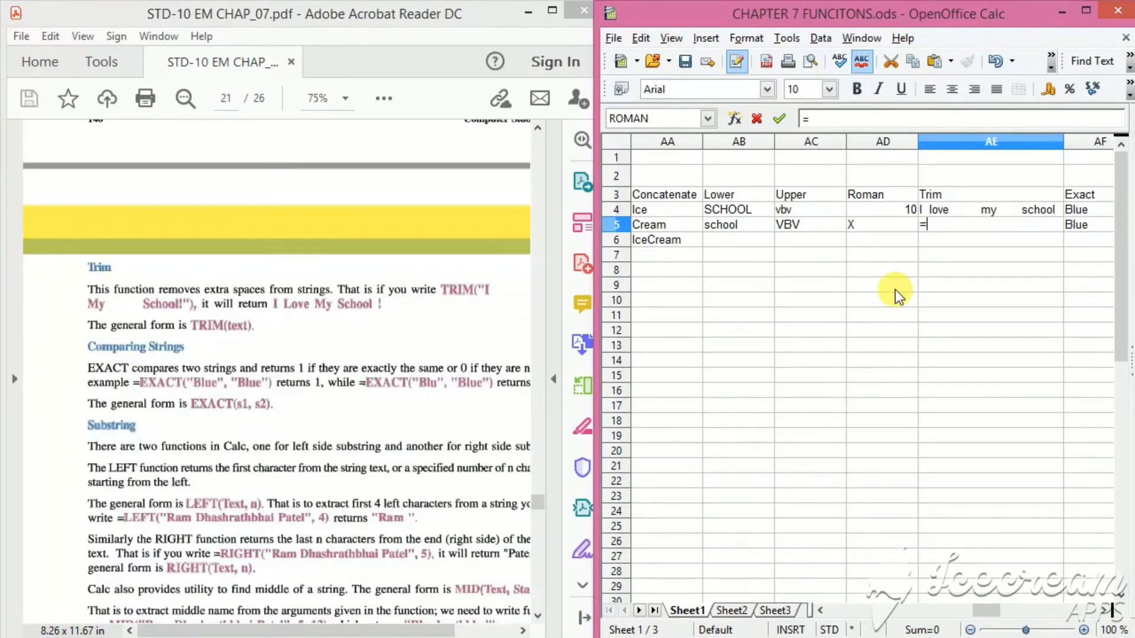
pyautogui.write('trim(')
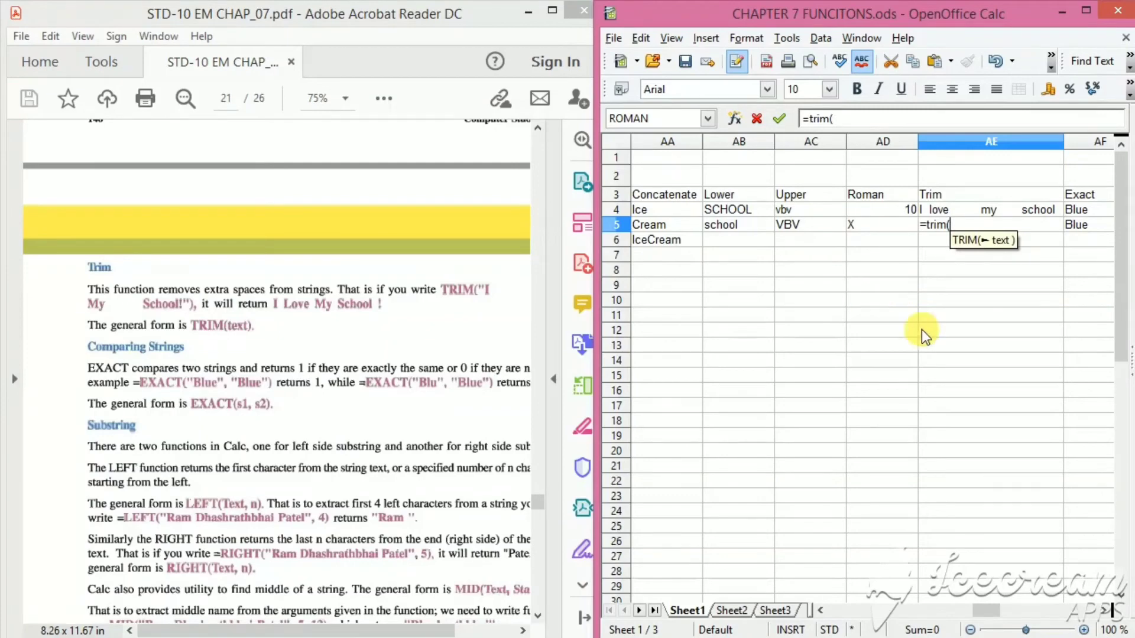
pyautogui.click(972, 208)
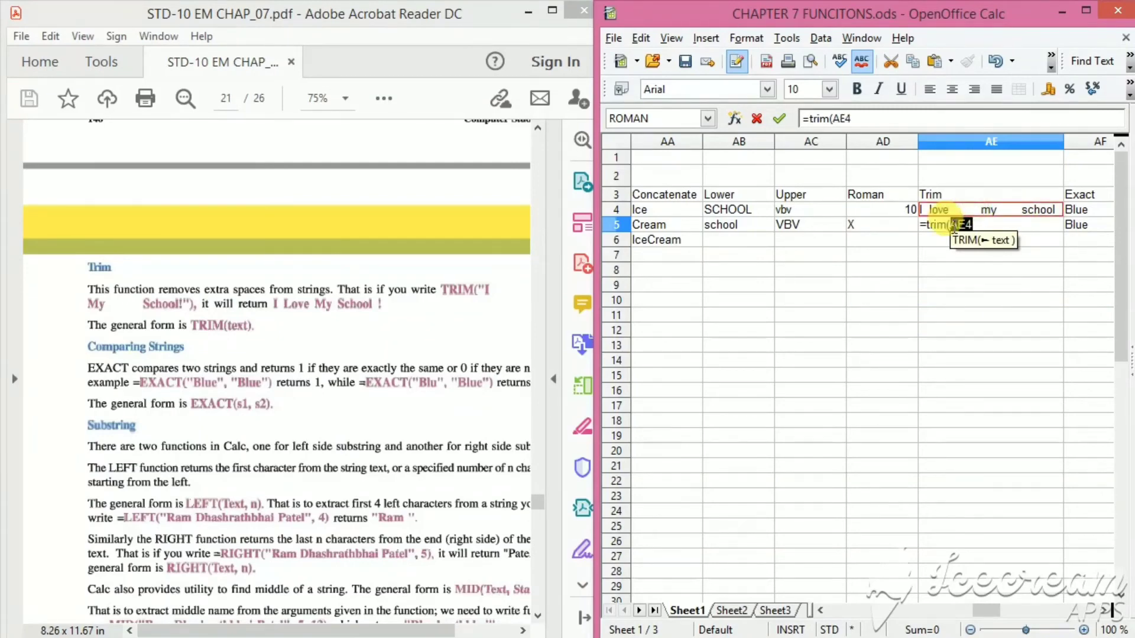
pyautogui.write(')')
pyautogui.press('Return')
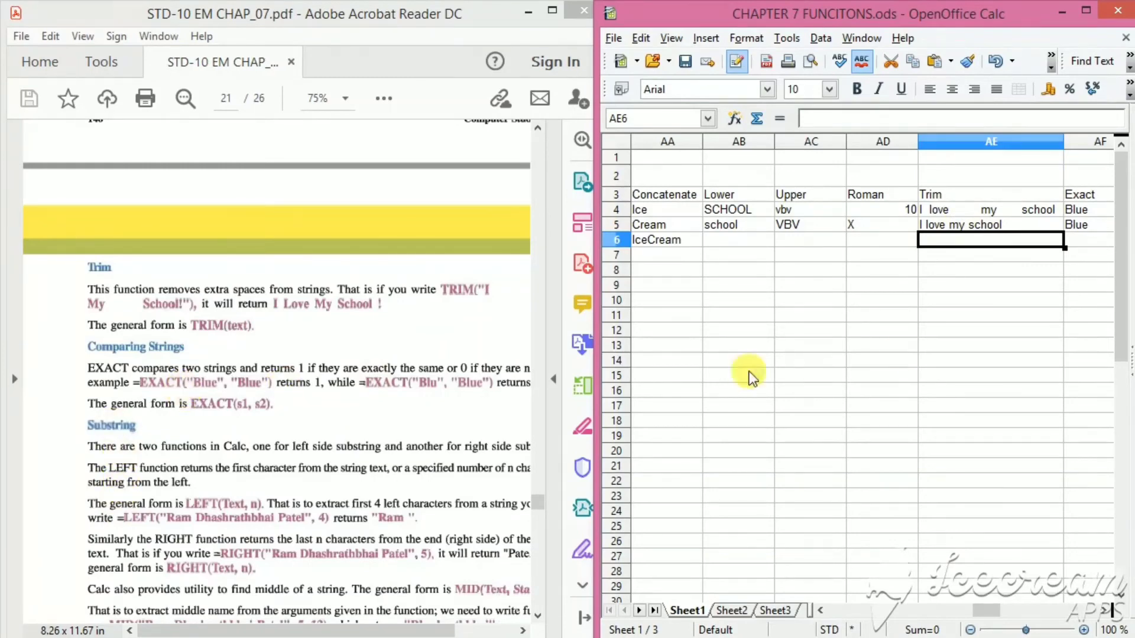
# Step: Enter the formula =exact(AF4;AF5) in cell AF6 to compare the two strings under the Exact heading
pyautogui.click(1087, 242)
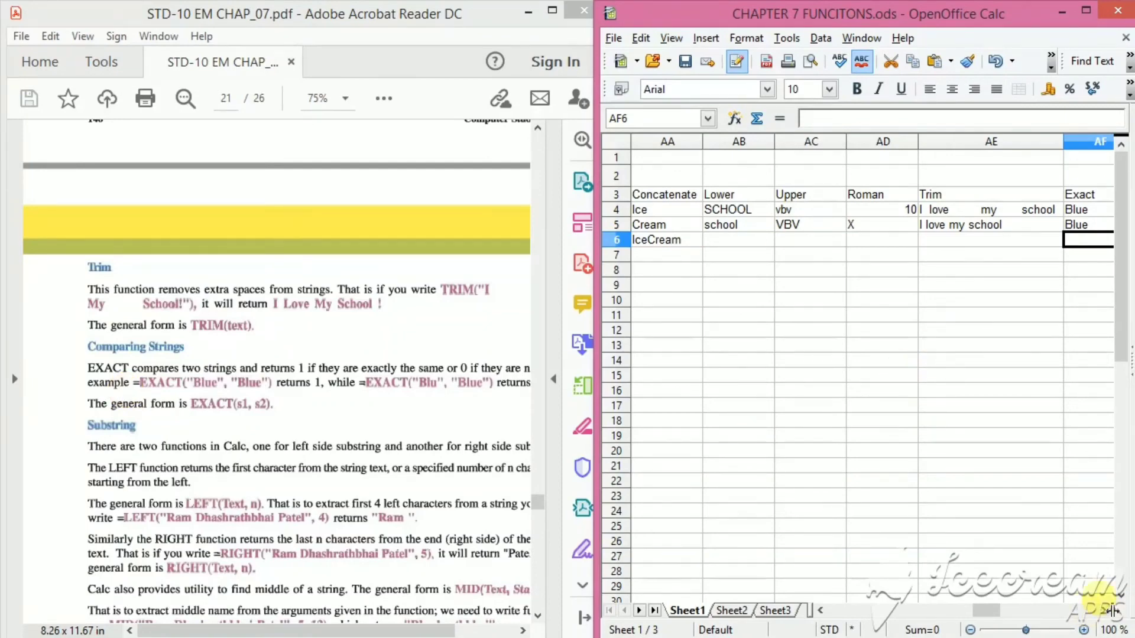
pyautogui.click(1104, 611)
pyautogui.click(1104, 611)
pyautogui.click(1104, 611)
pyautogui.click(1103, 611)
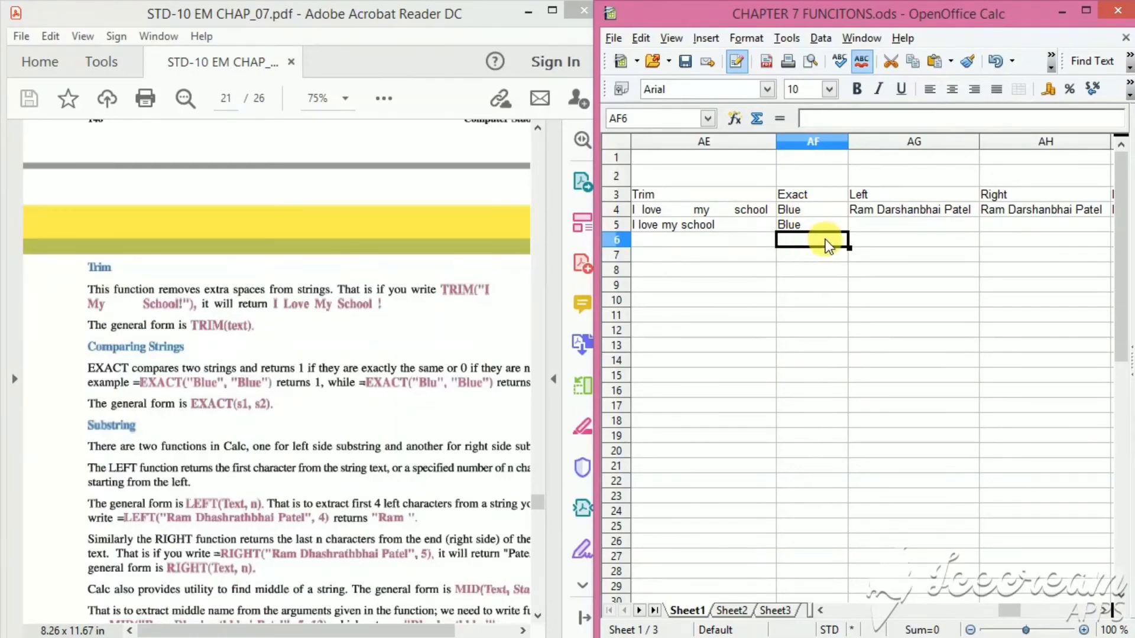
pyautogui.write('=')
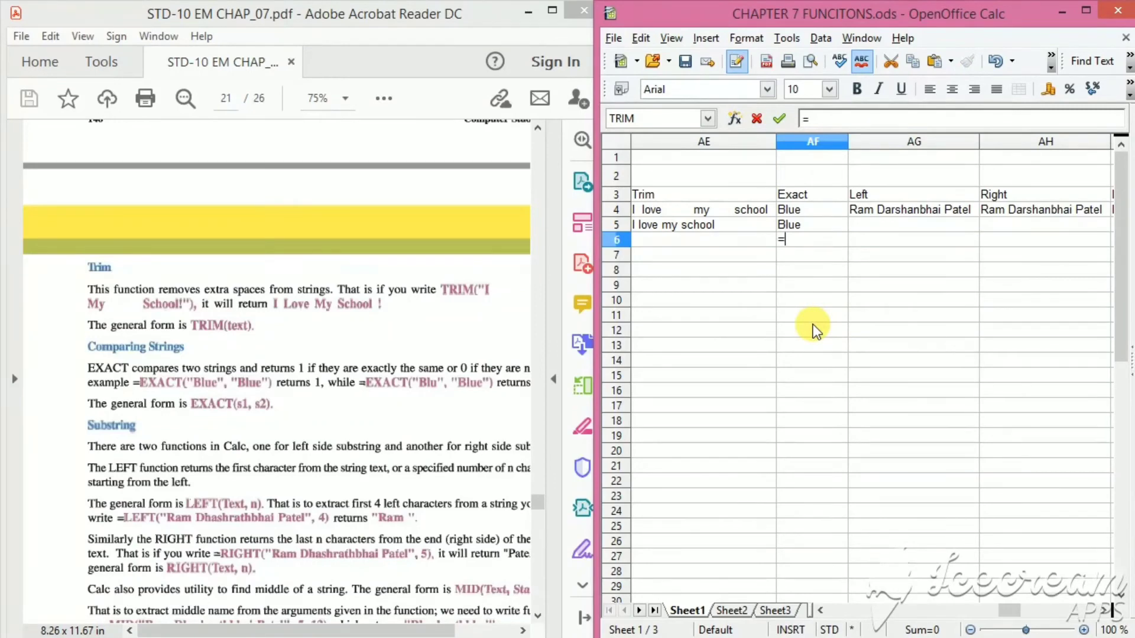
pyautogui.write('ex')
pyautogui.write('av]')
pyautogui.press('BackSpace')
pyautogui.press('BackSpace')
pyautogui.write('t(')
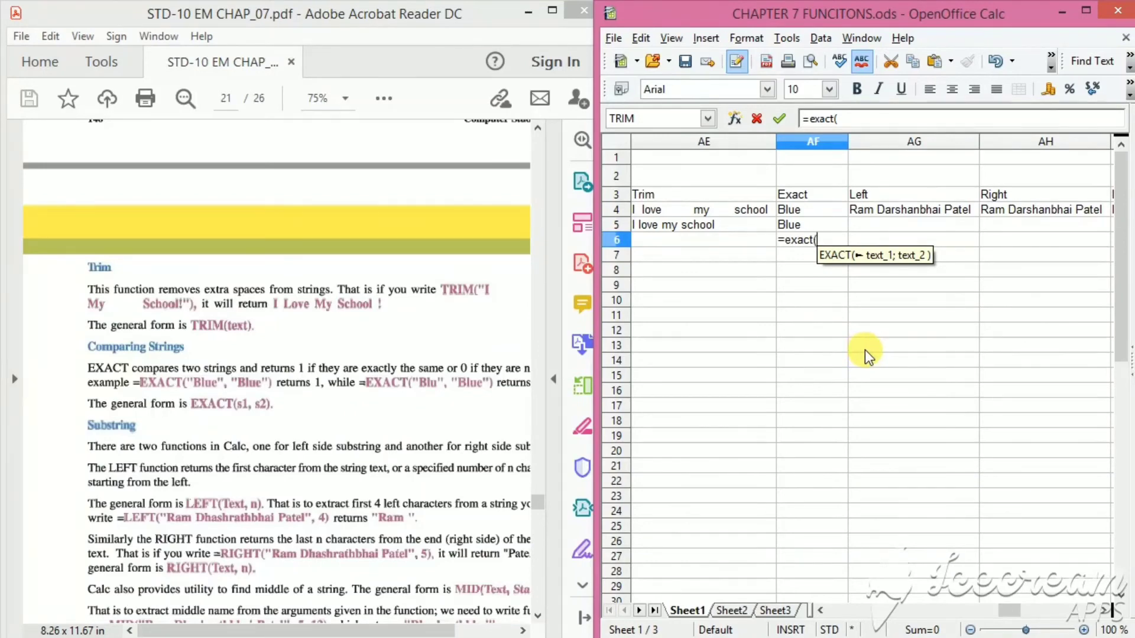
pyautogui.click(799, 211)
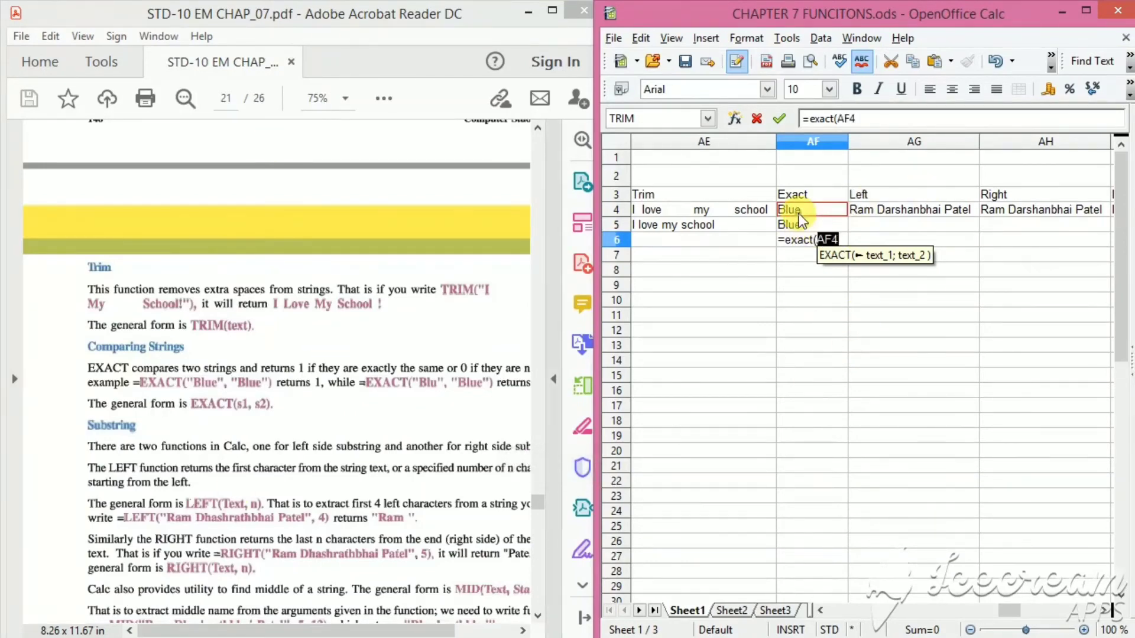
pyautogui.click(847, 241)
pyautogui.write(';')
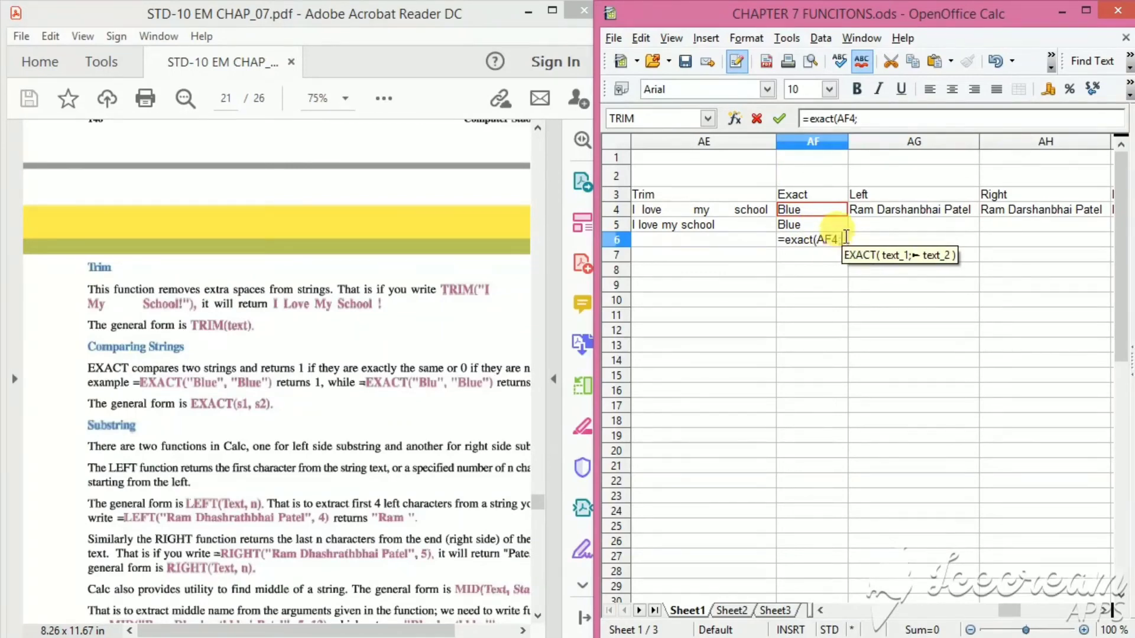
pyautogui.click(782, 225)
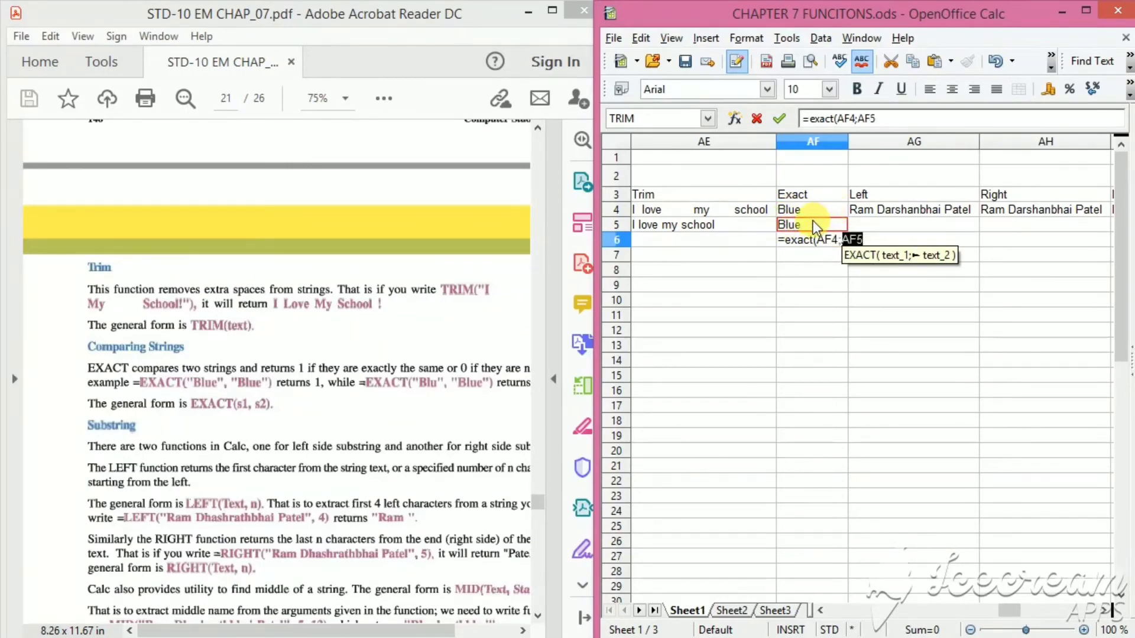
pyautogui.write(')')
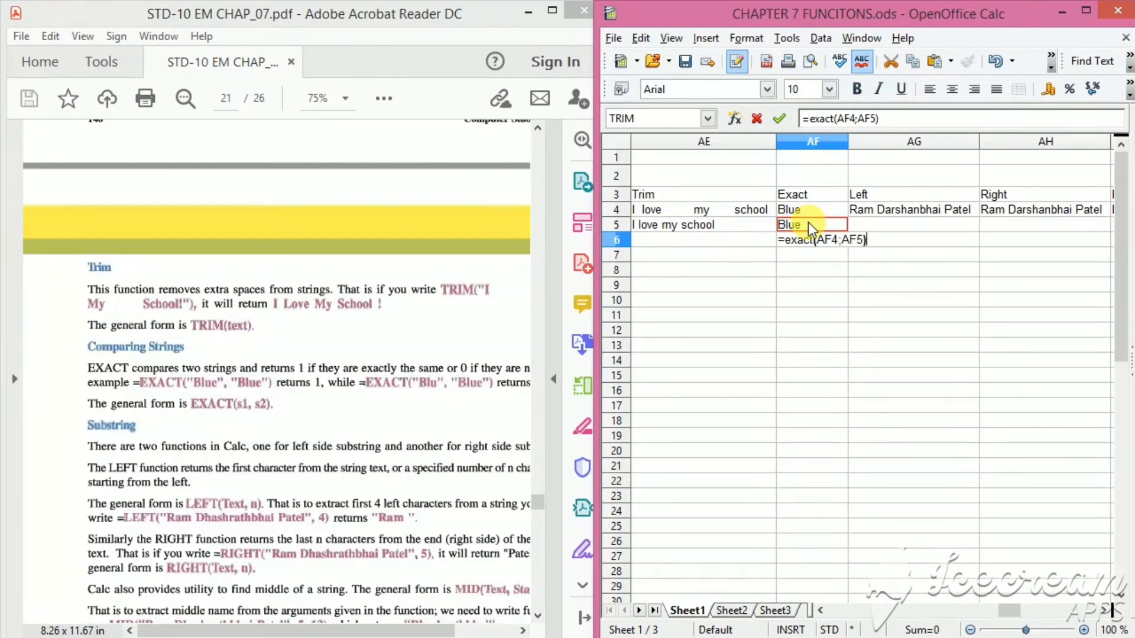
pyautogui.press('Return')
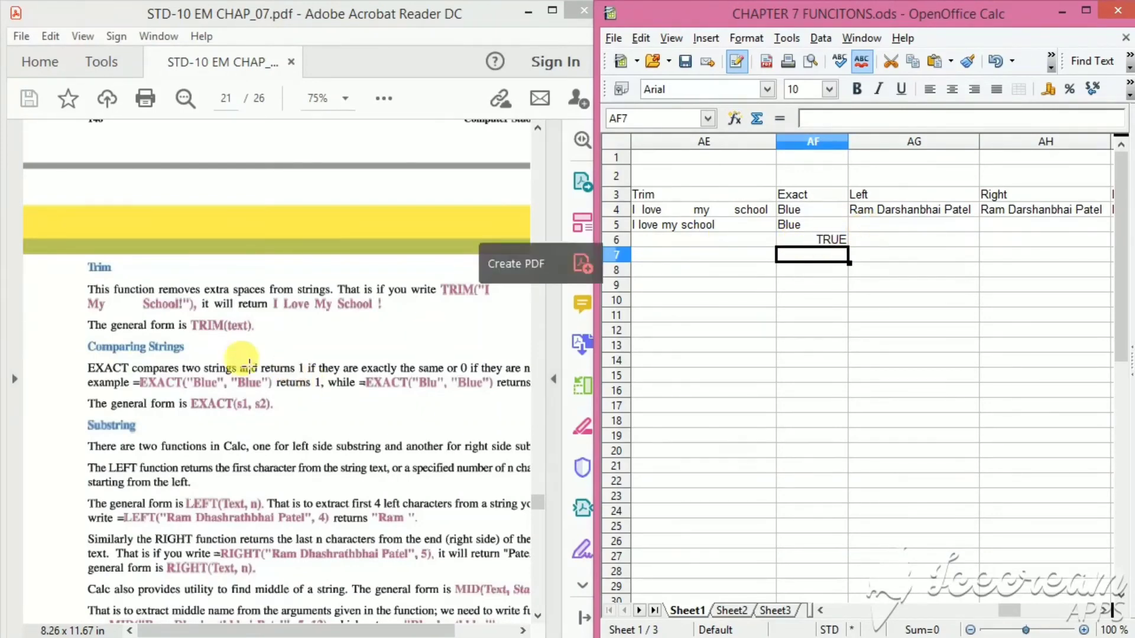
# Step: Bring up the Substring section in the PDF textbook and enter =left(AG4;4) in Calc cell AG5 to extract the first four characters
pyautogui.click(170, 389)
pyautogui.scroll(-5, 171, 355)
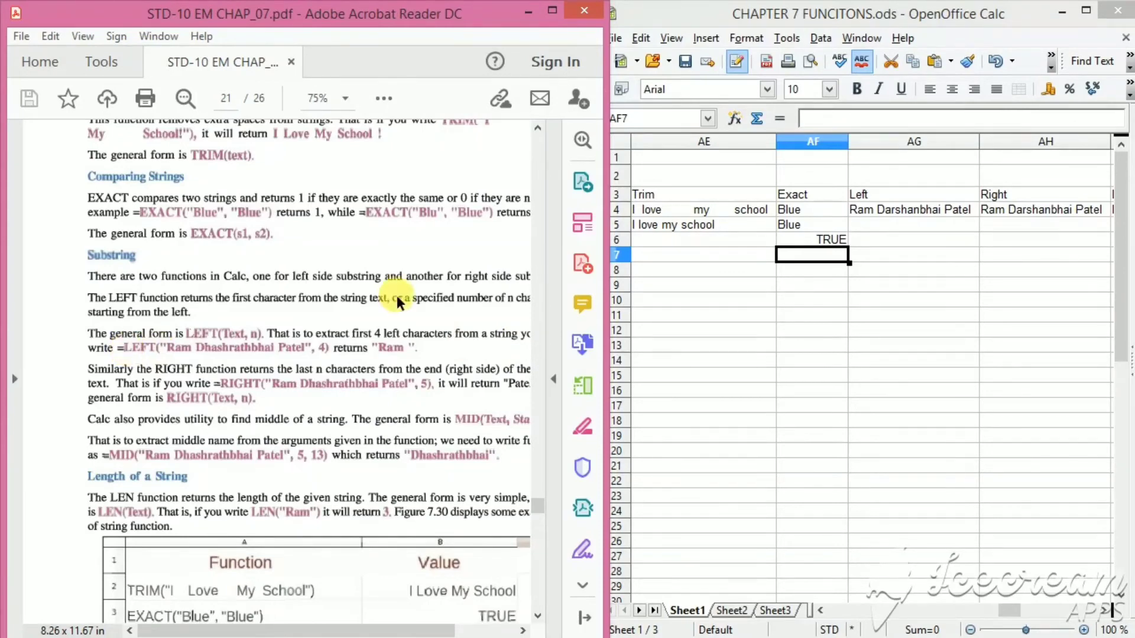
pyautogui.click(881, 225)
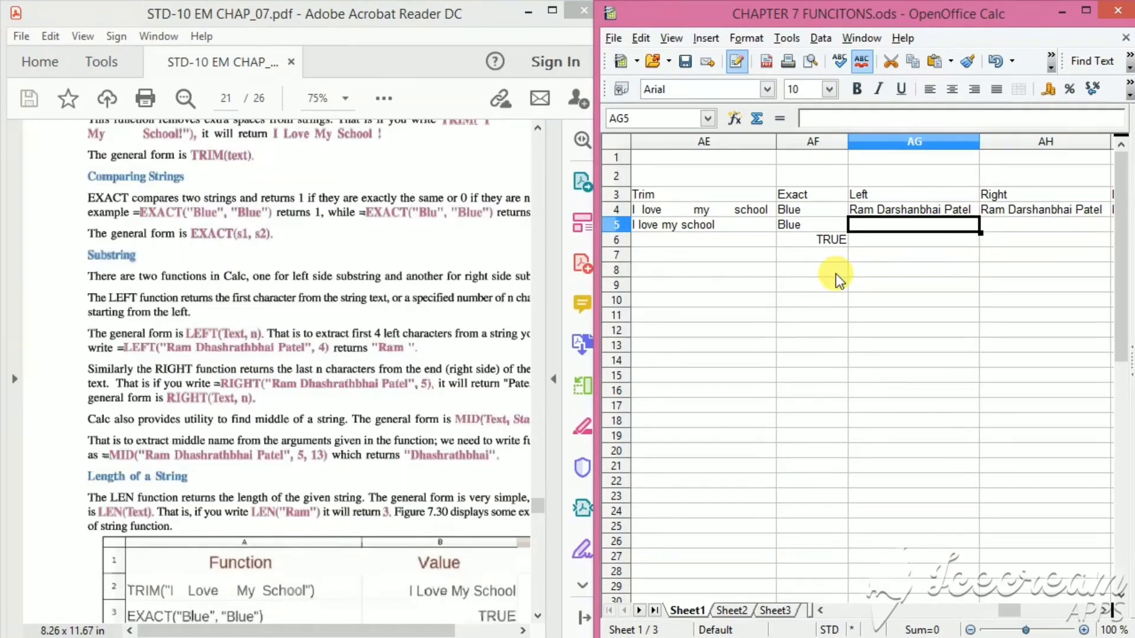
pyautogui.write('=left')
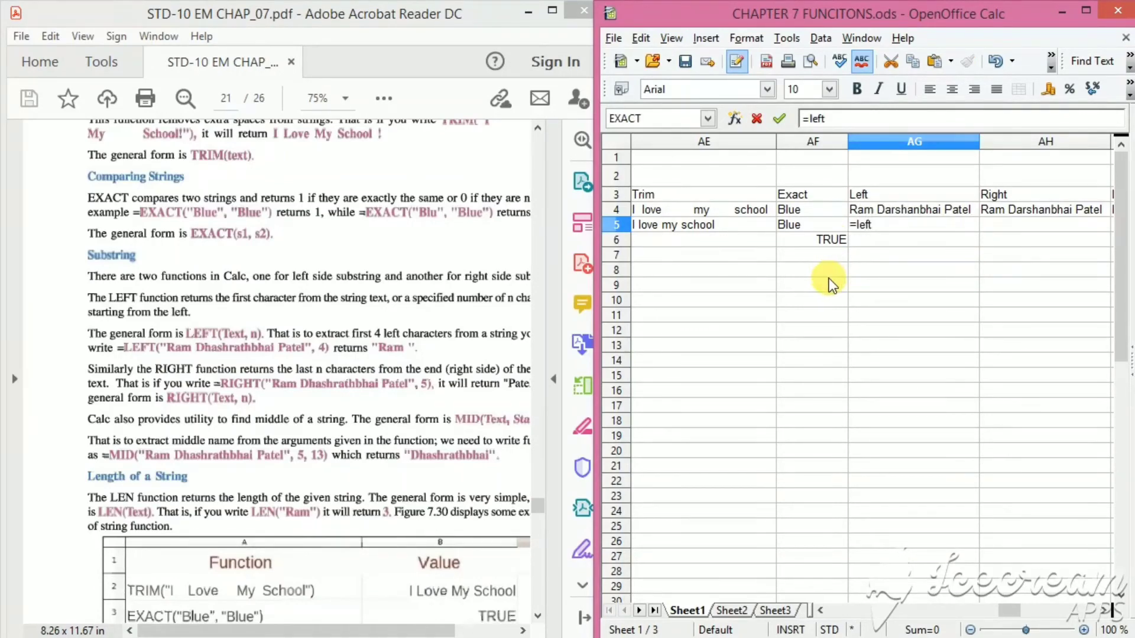
pyautogui.write('(')
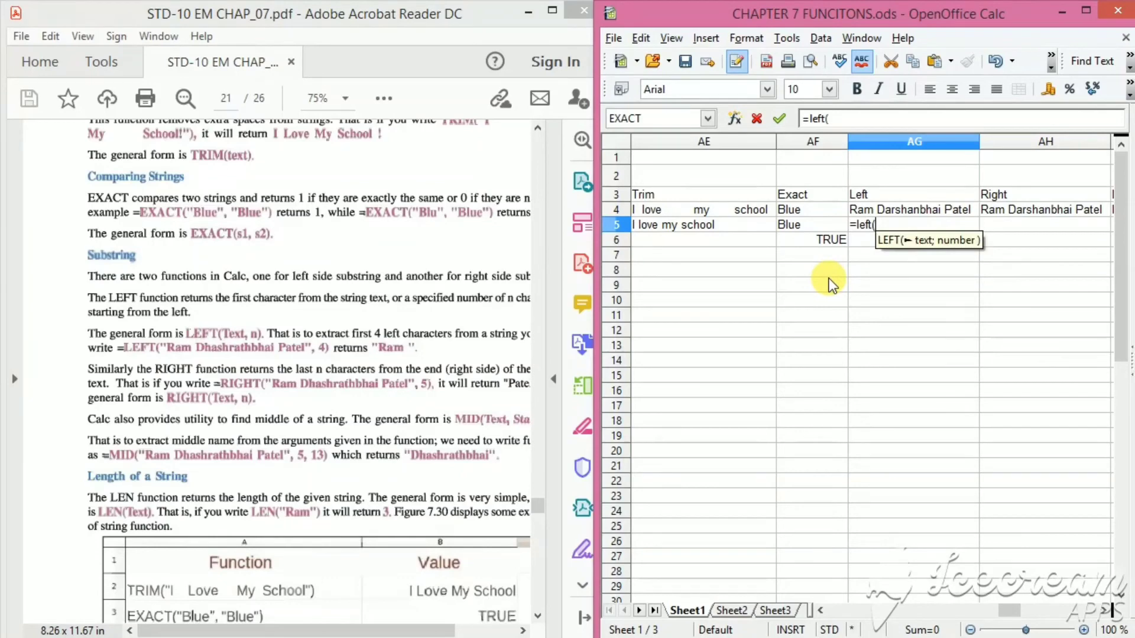
pyautogui.click(883, 214)
pyautogui.click(903, 224)
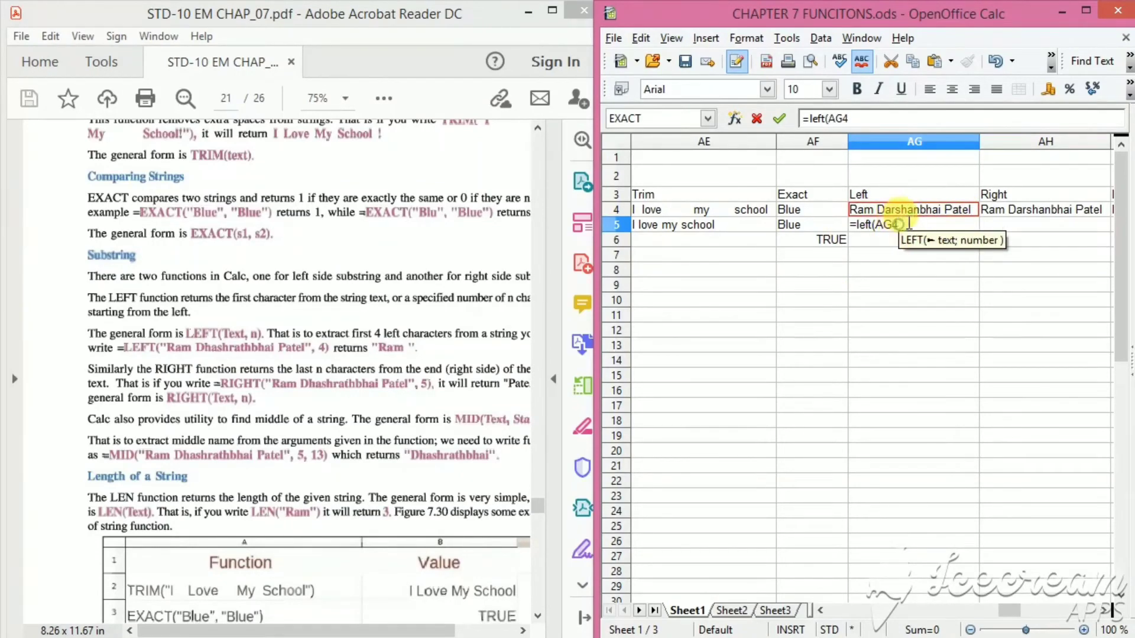
pyautogui.write(';')
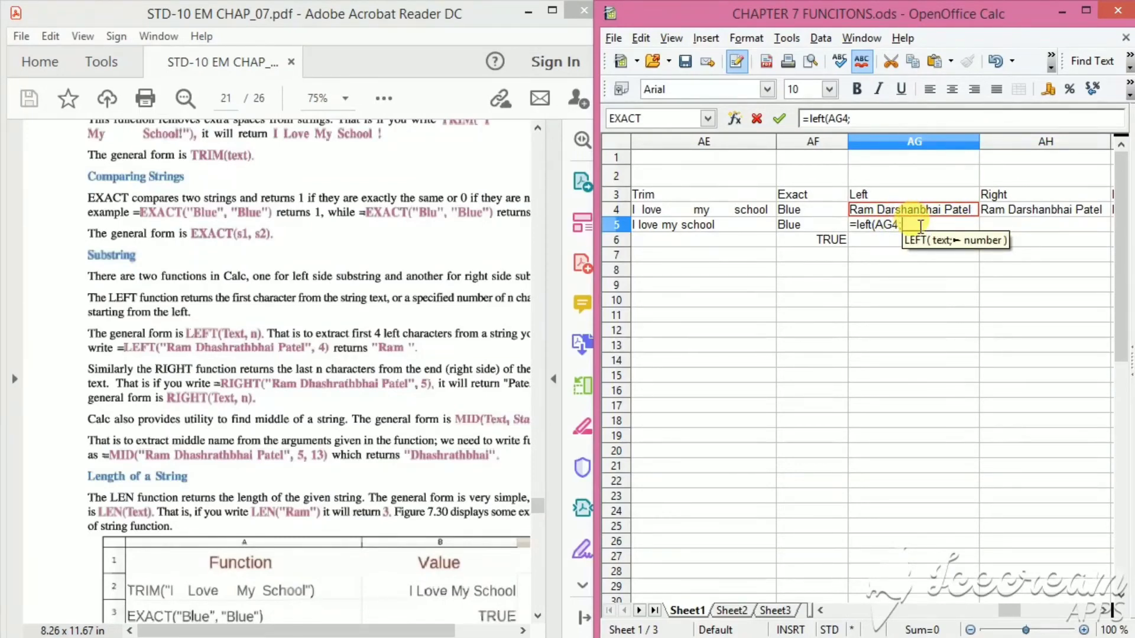
pyautogui.write('4')
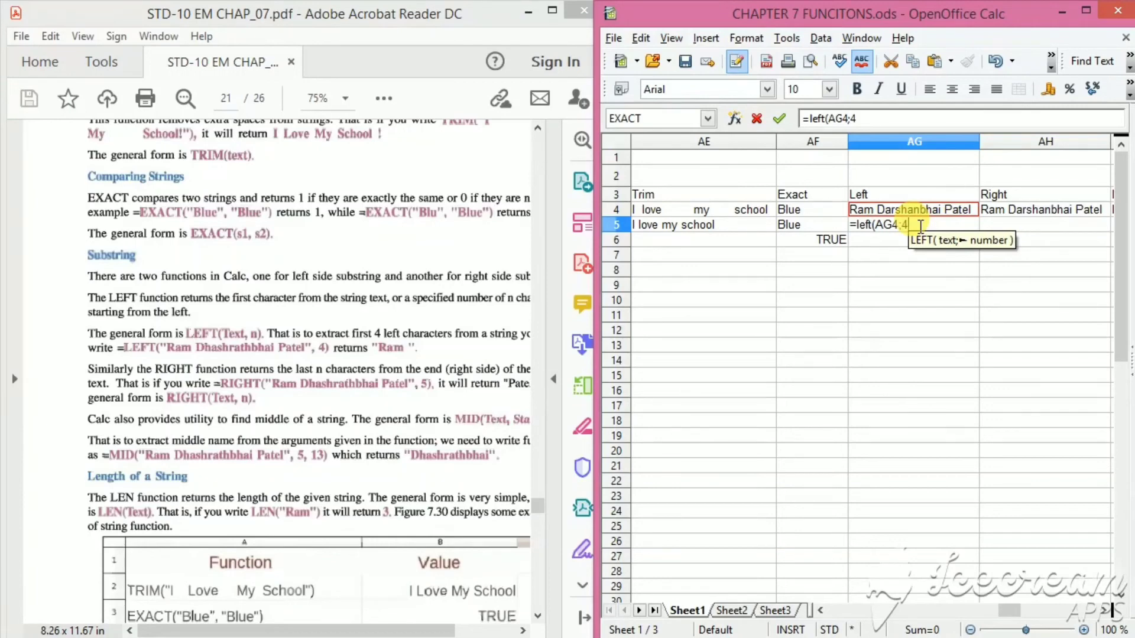
pyautogui.write(')')
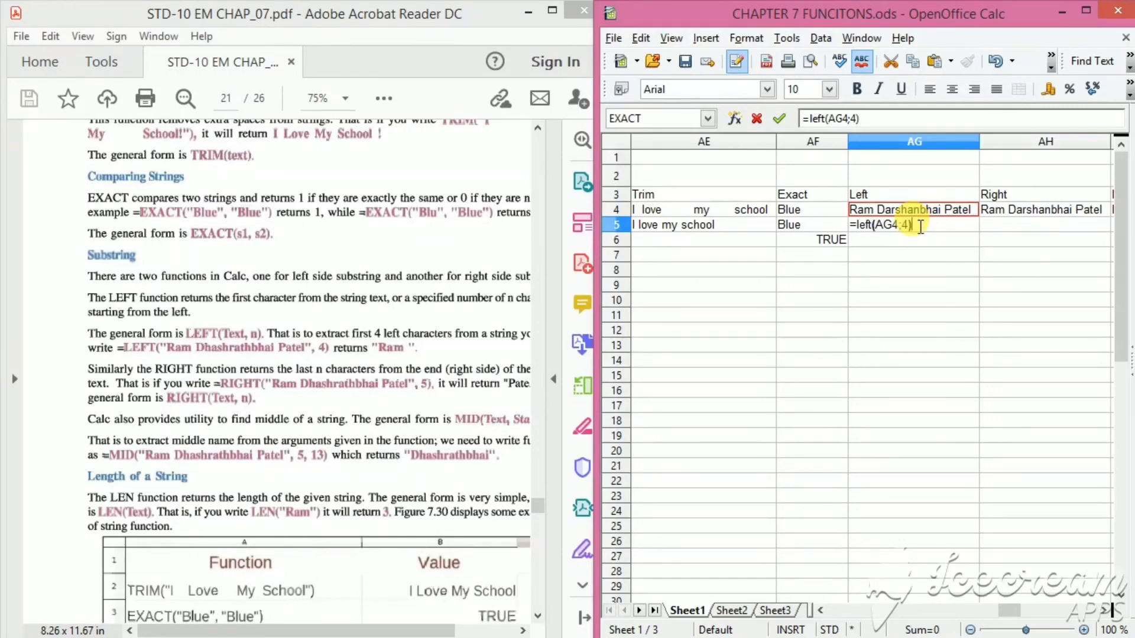
pyautogui.press('Return')
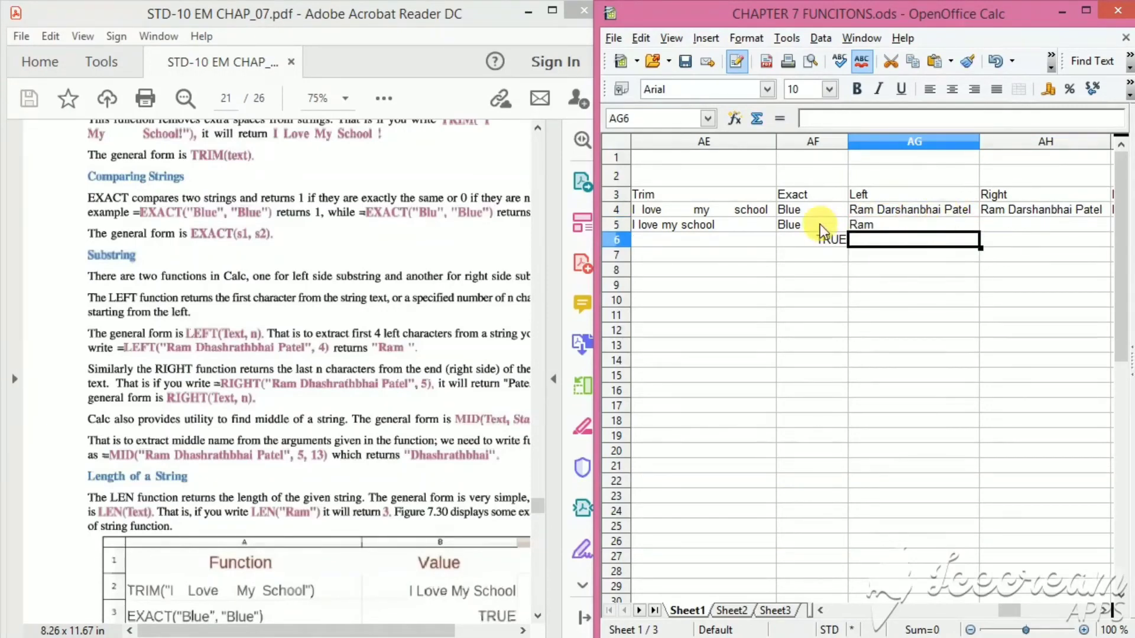
pyautogui.click(881, 225)
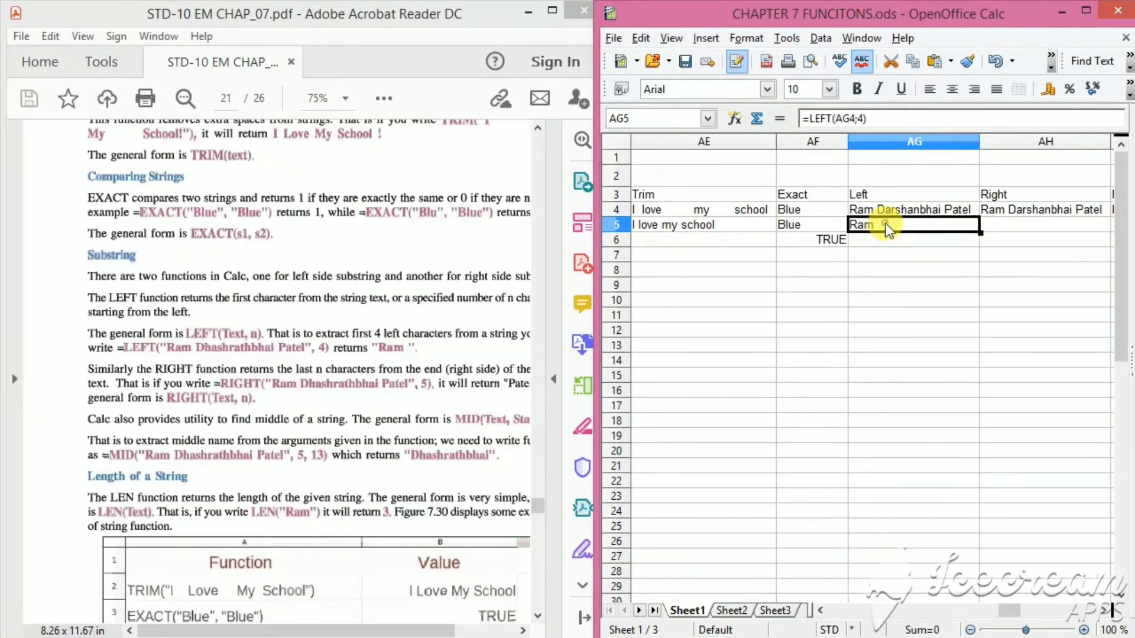
pyautogui.click(864, 244)
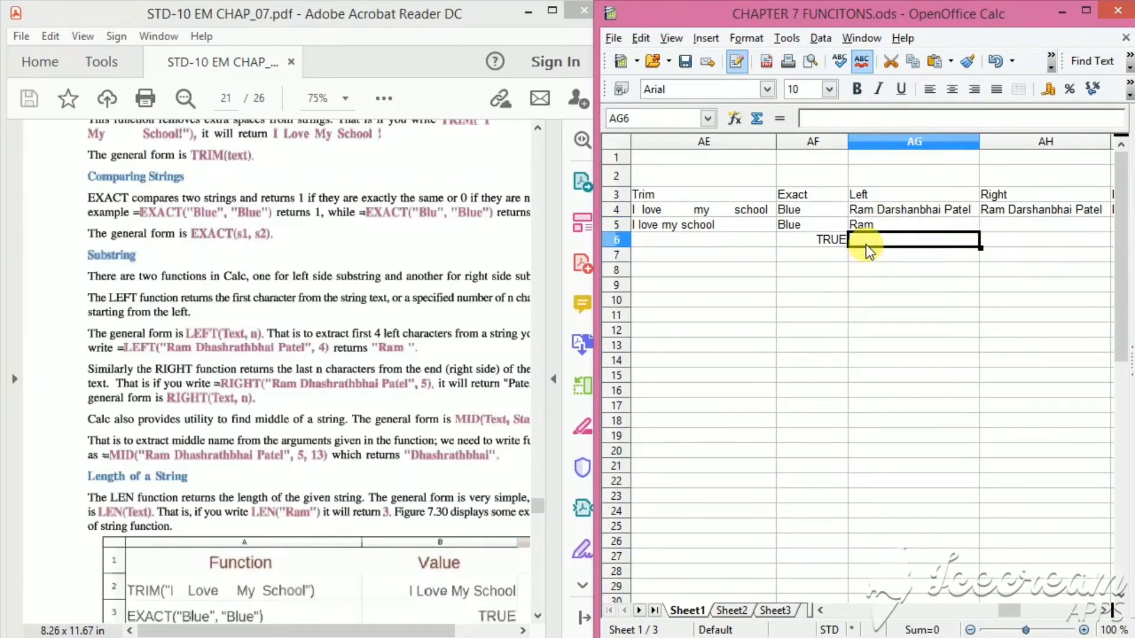
# Step: Enter the formula =right(AH4;4) in cell AH5 to extract the last four characters of the text above it
pyautogui.click(866, 228)
pyautogui.press('Right')
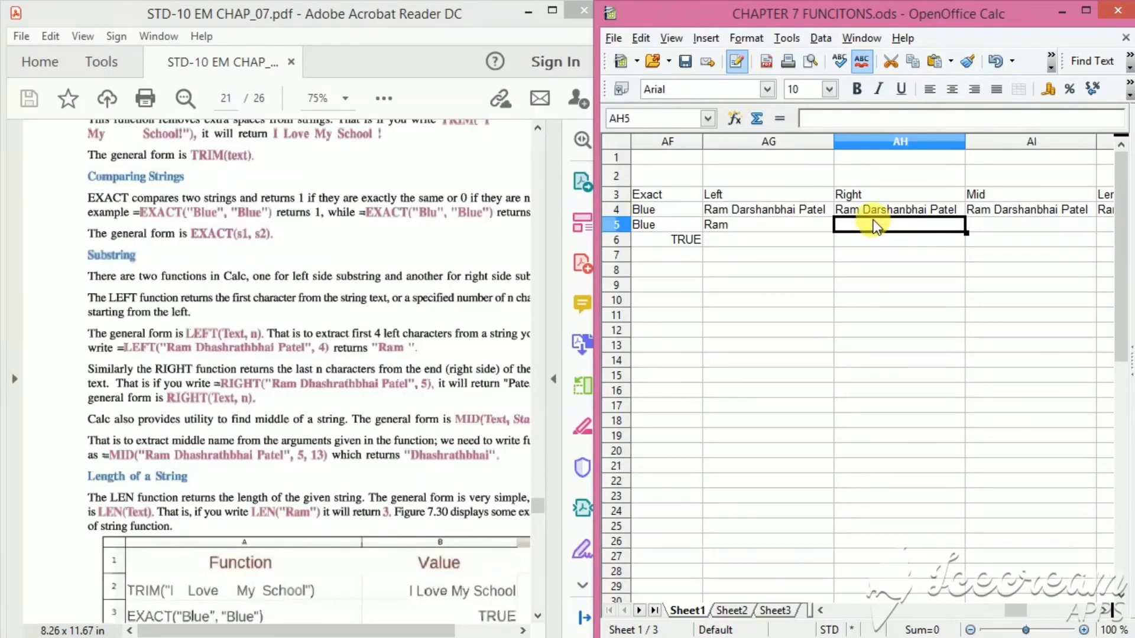
pyautogui.write('=')
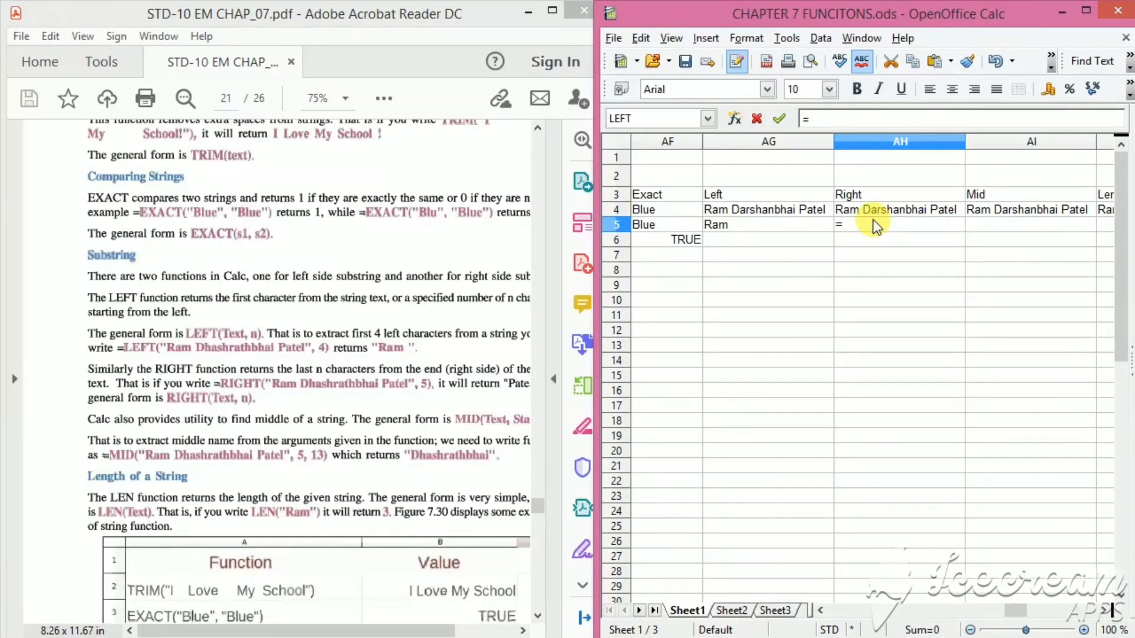
pyautogui.write('right')
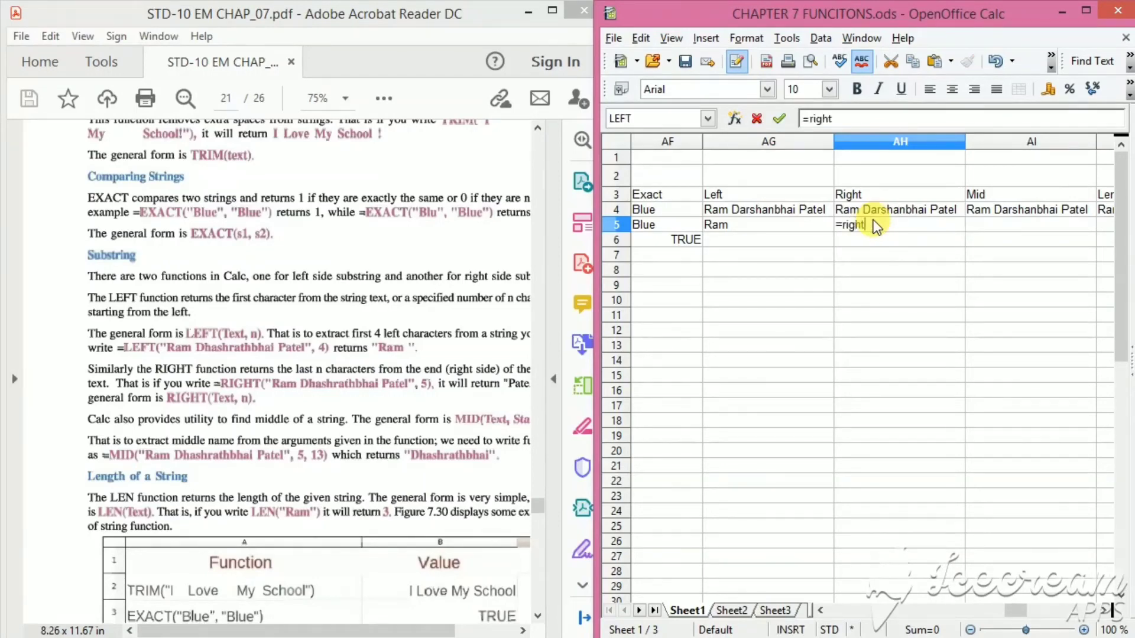
pyautogui.write('(')
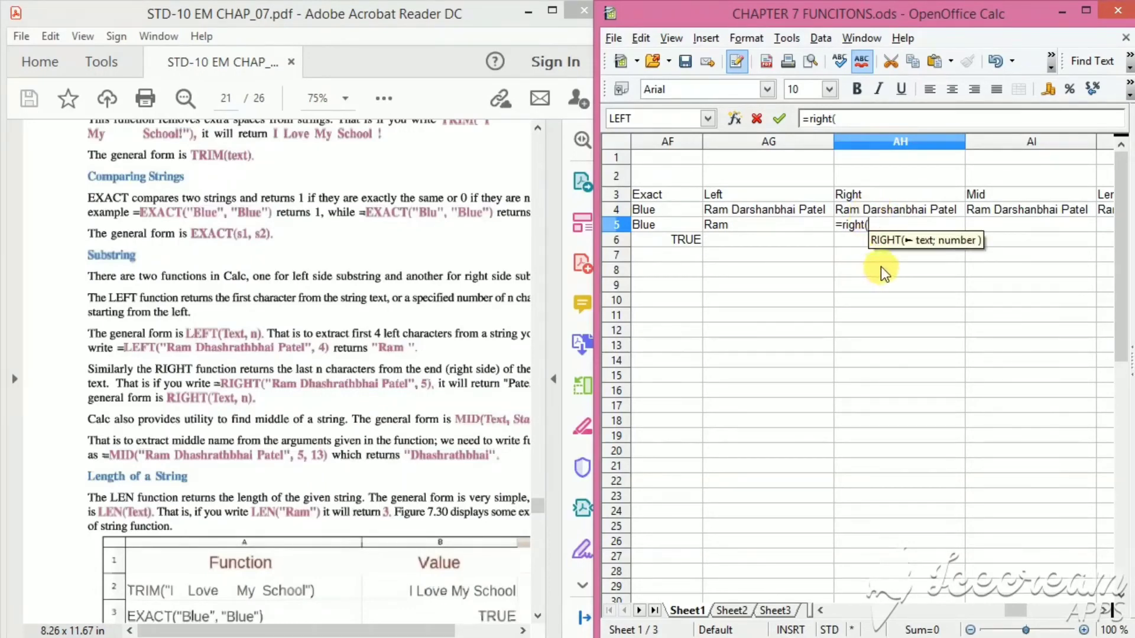
pyautogui.click(875, 211)
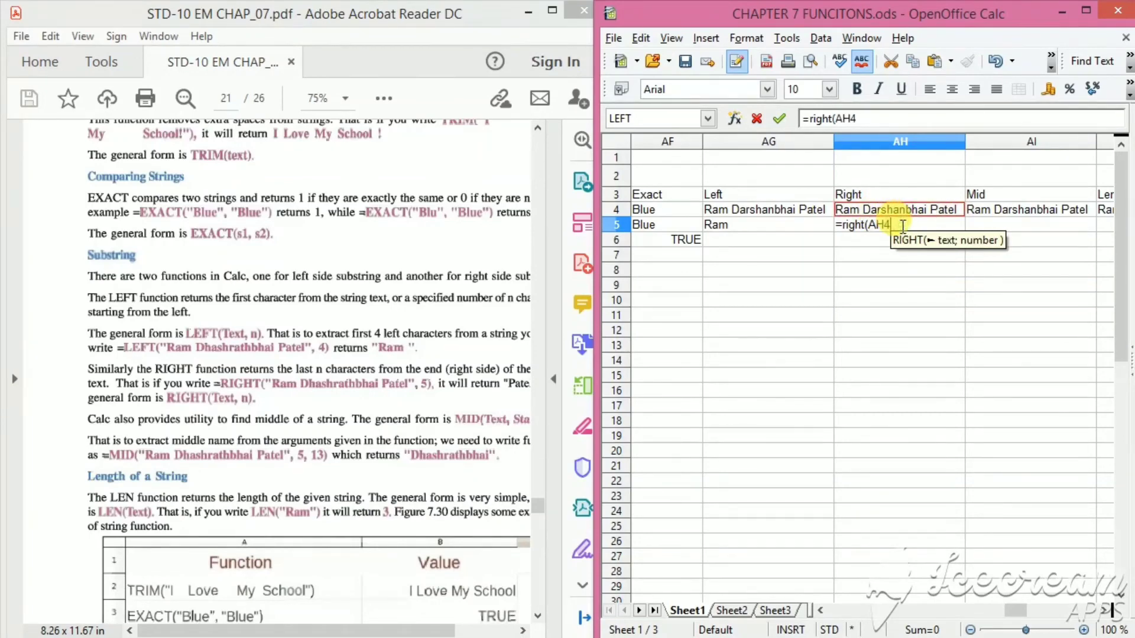
pyautogui.write(';')
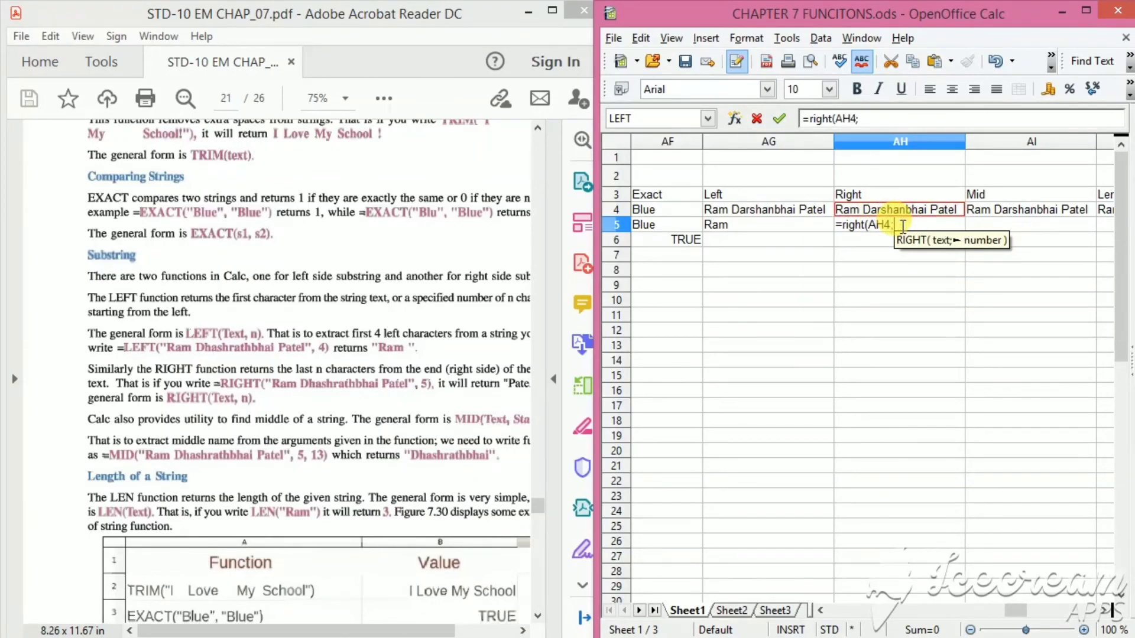
pyautogui.write('4')
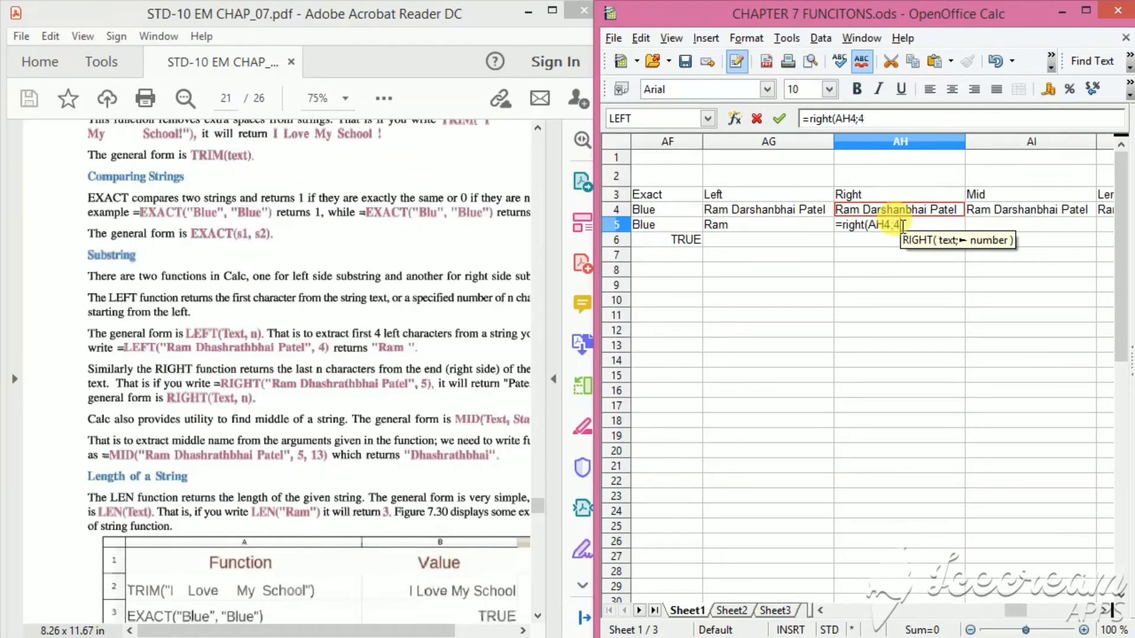
pyautogui.write(')')
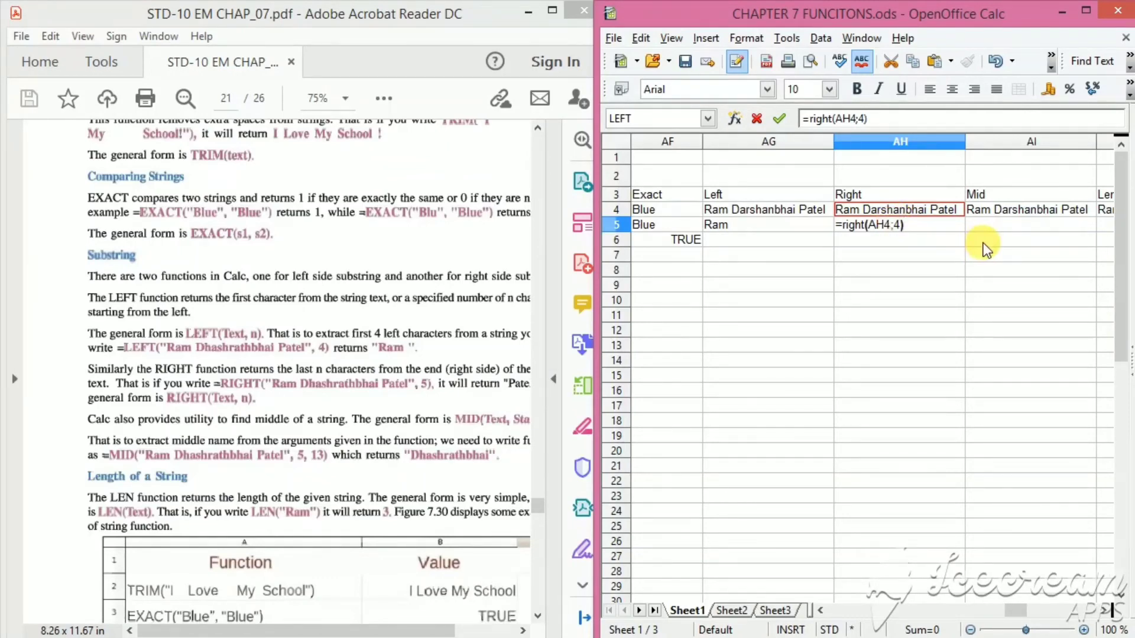
pyautogui.press('Return')
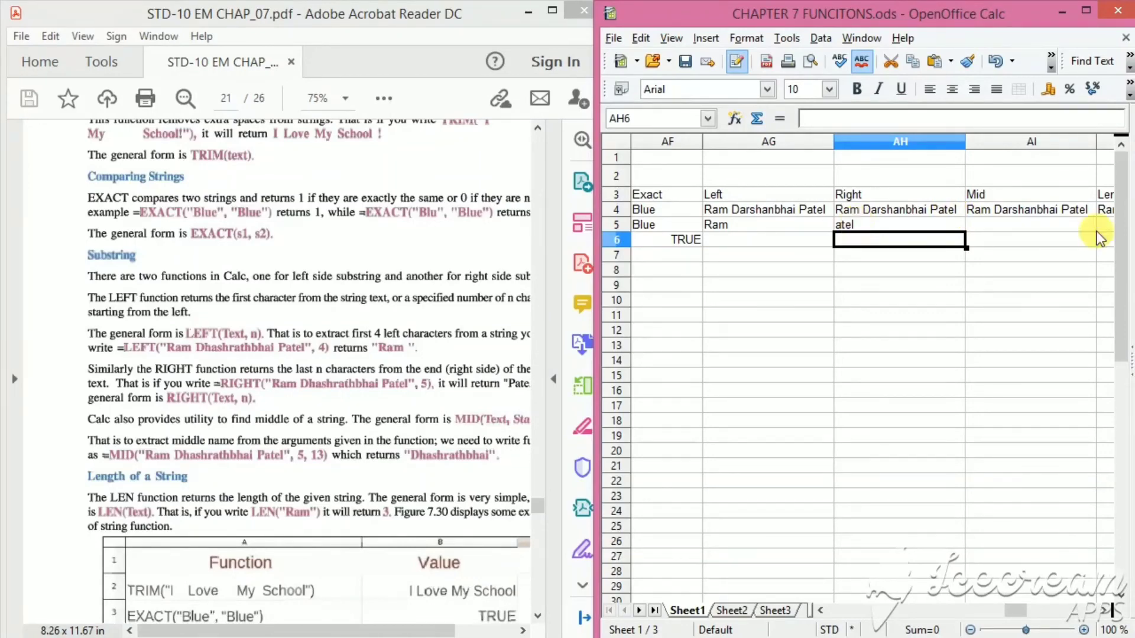
# Step: Show the full MID explanation in the PDF textbook, then enter =mid(AI4;5;13) in Calc cell AI5 to extract the middle name
pyautogui.click(983, 212)
pyautogui.click(984, 224)
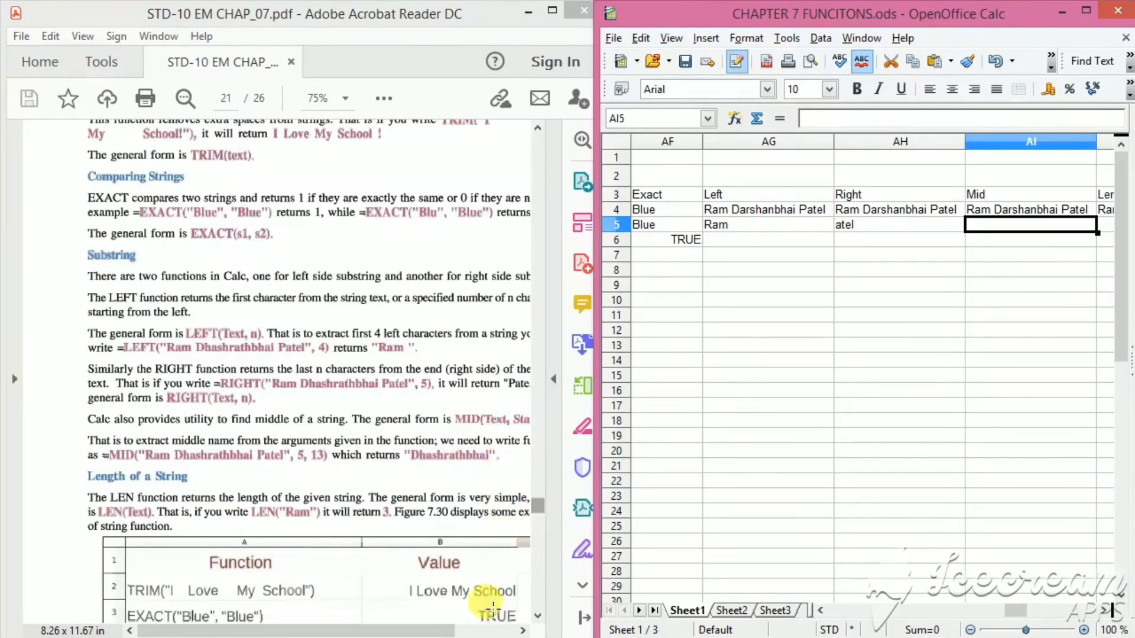
pyautogui.click(522, 631)
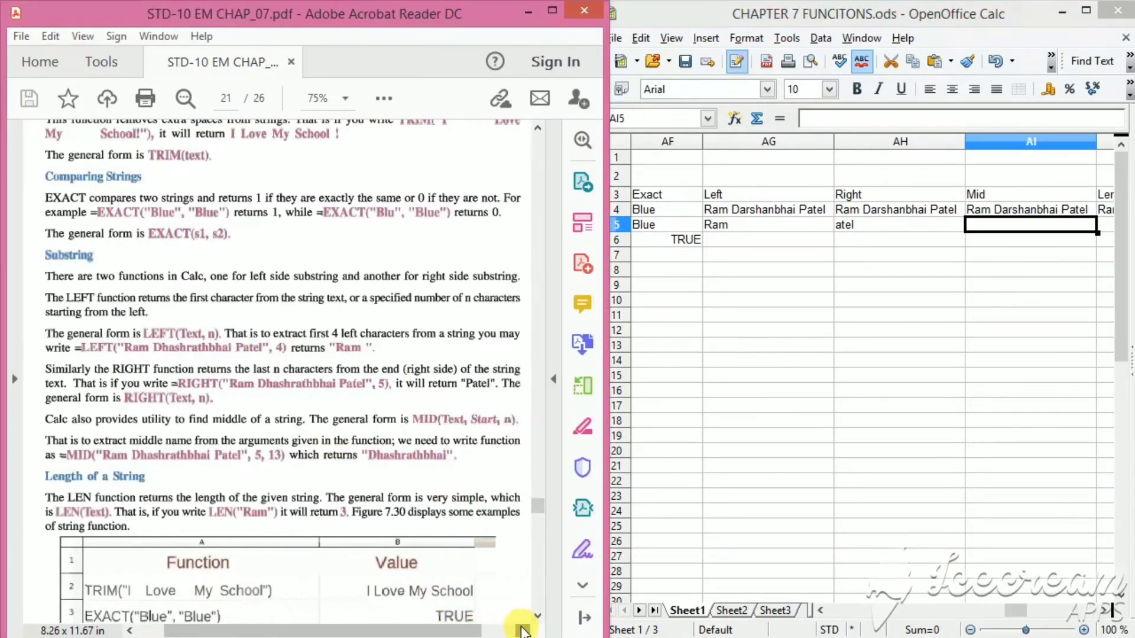
pyautogui.click(523, 630)
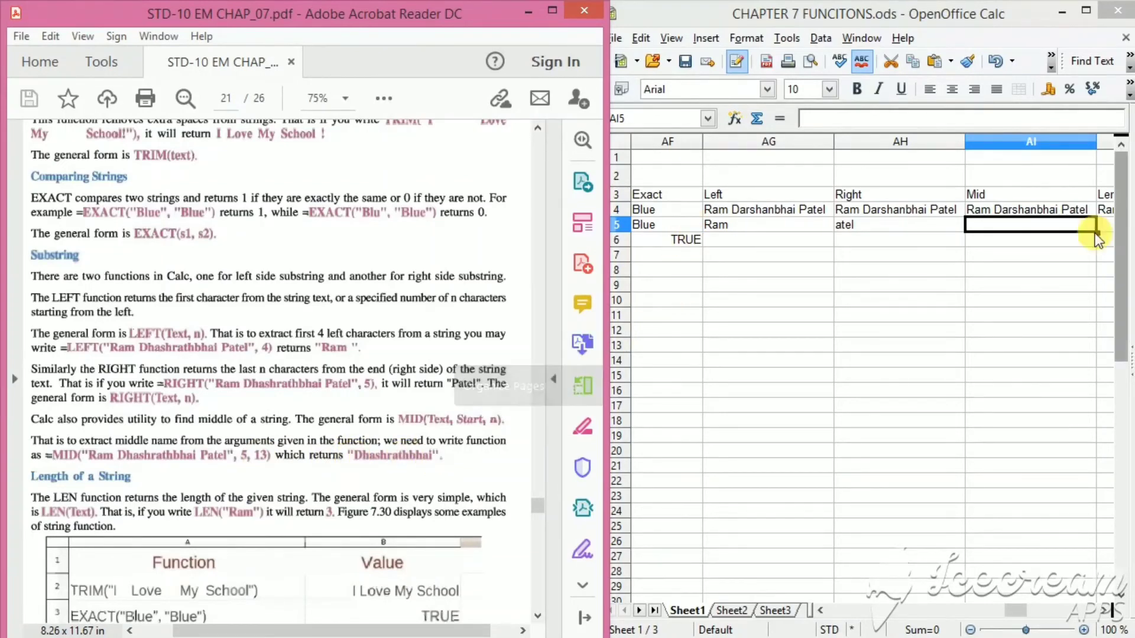
pyautogui.click(984, 214)
pyautogui.click(986, 225)
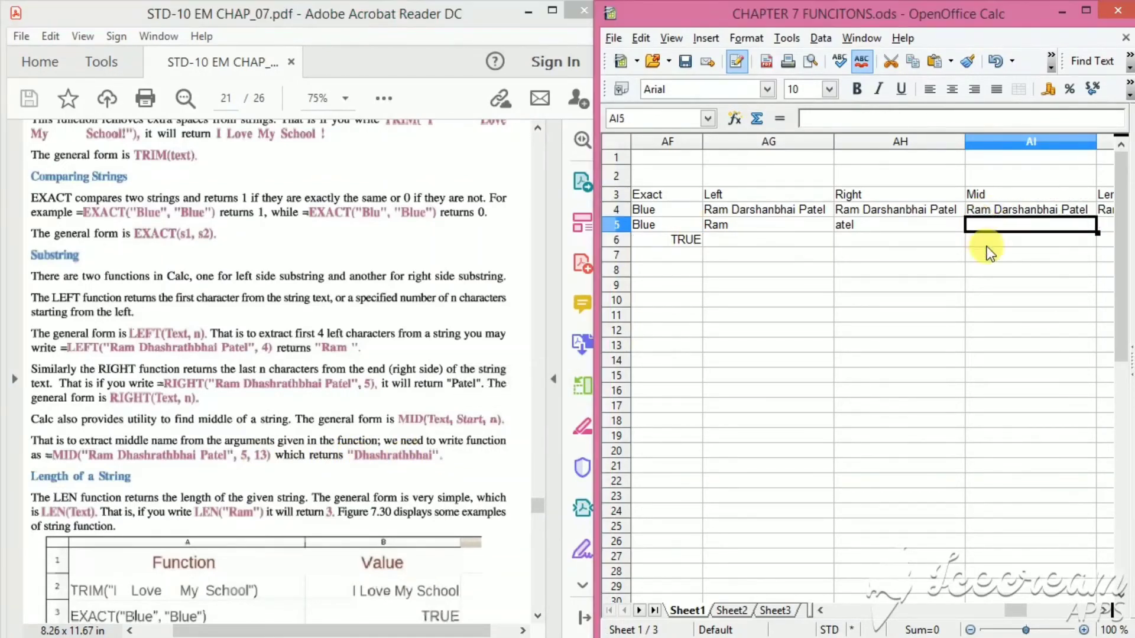
pyautogui.write('=m')
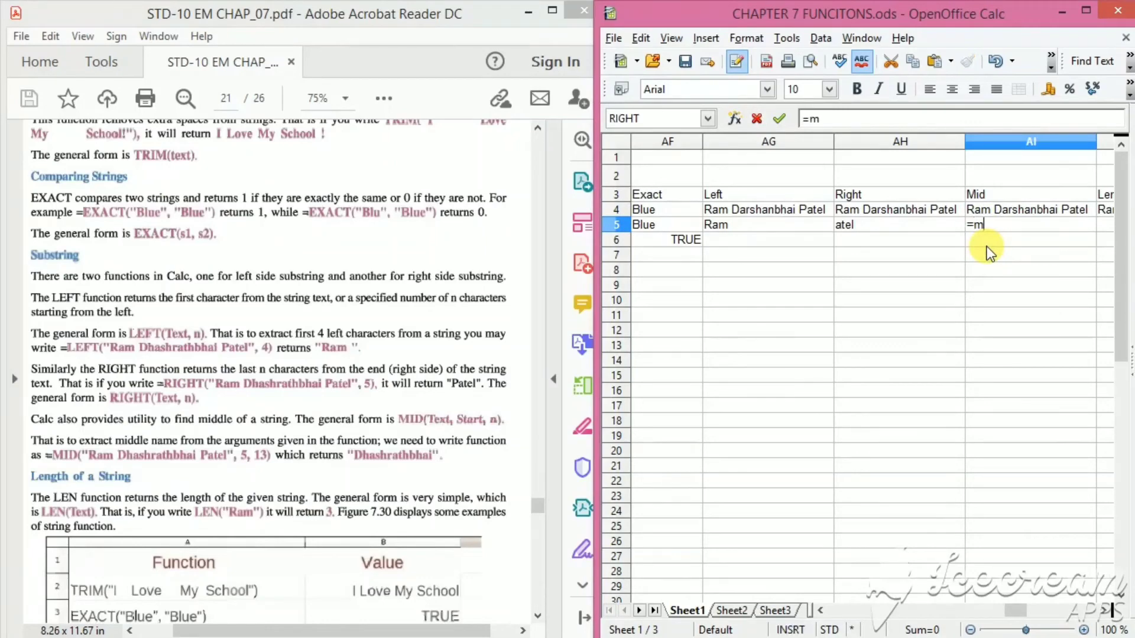
pyautogui.write('id(')
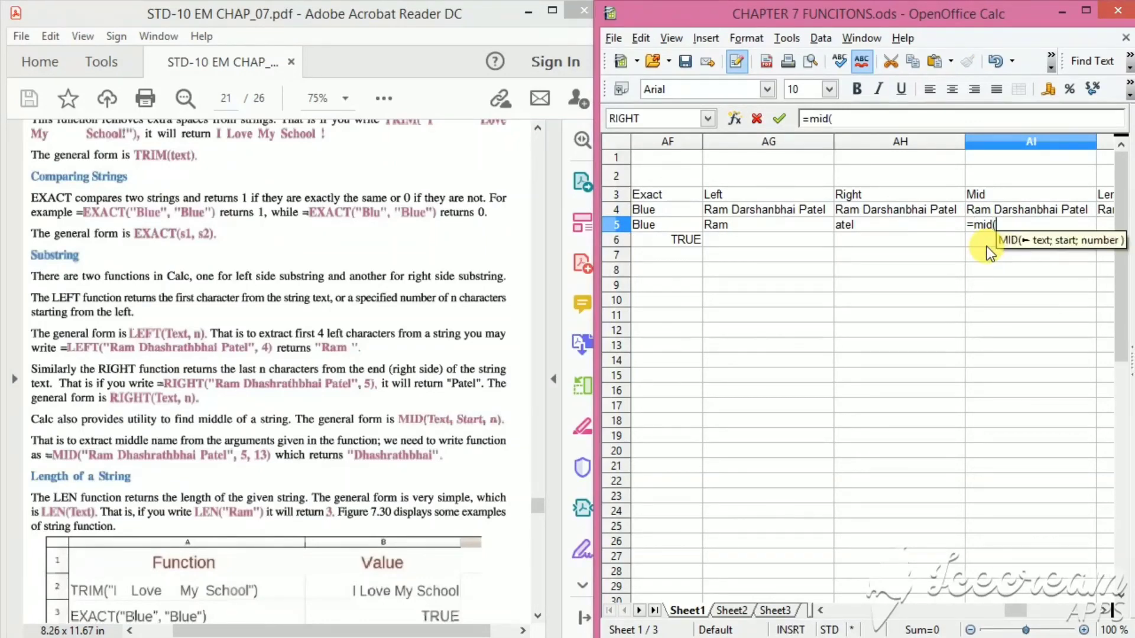
pyautogui.click(990, 211)
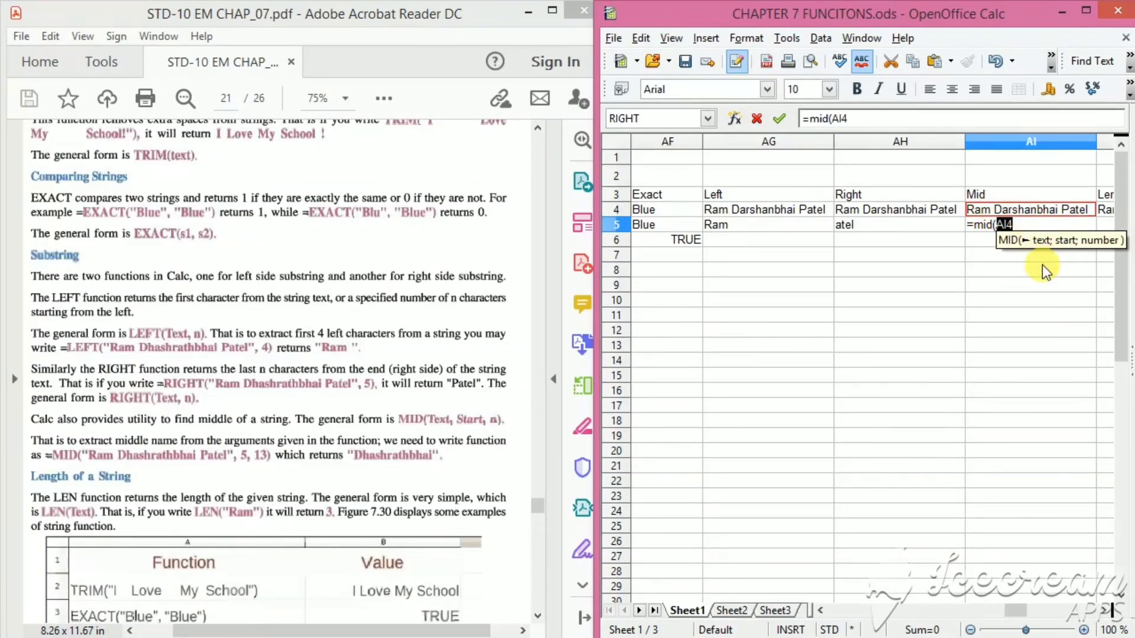
pyautogui.write(';')
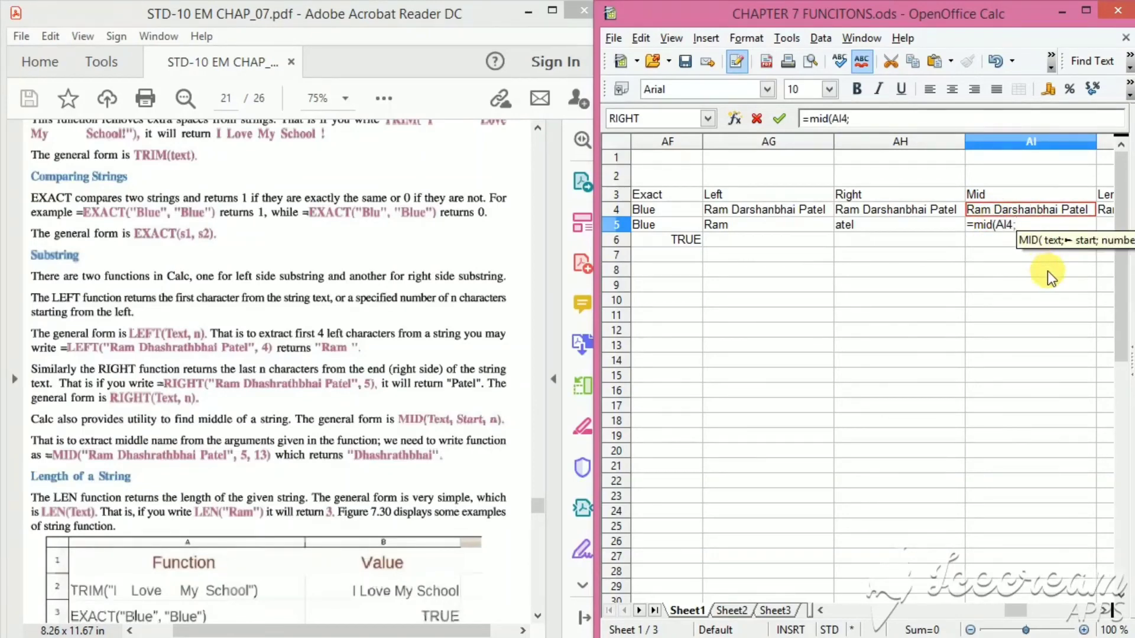
pyautogui.write('5;')
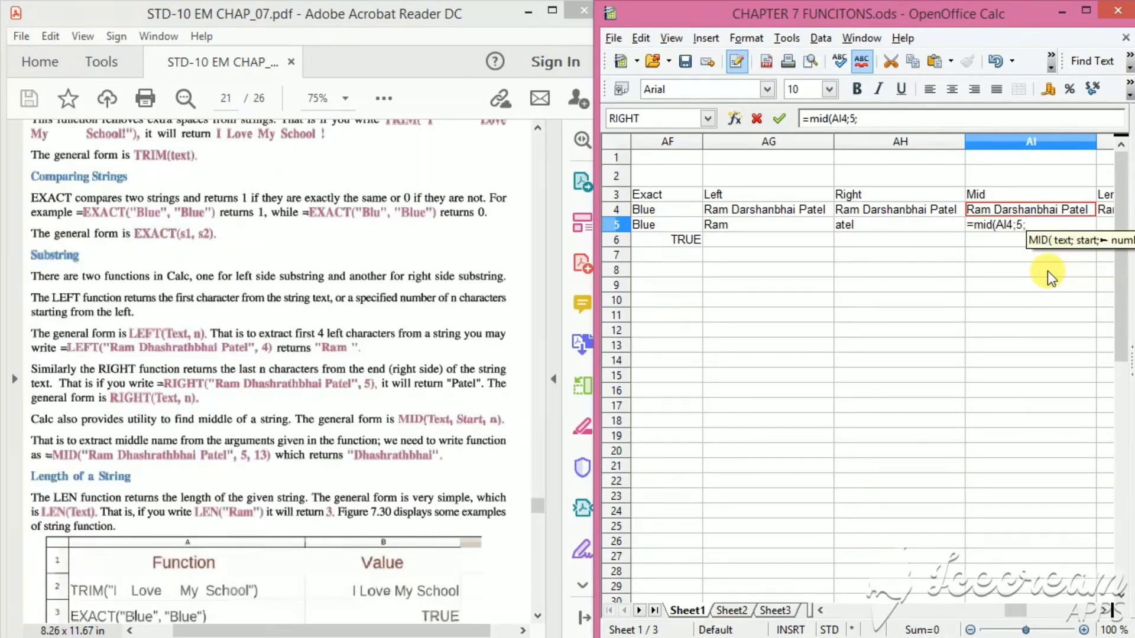
pyautogui.write('13')
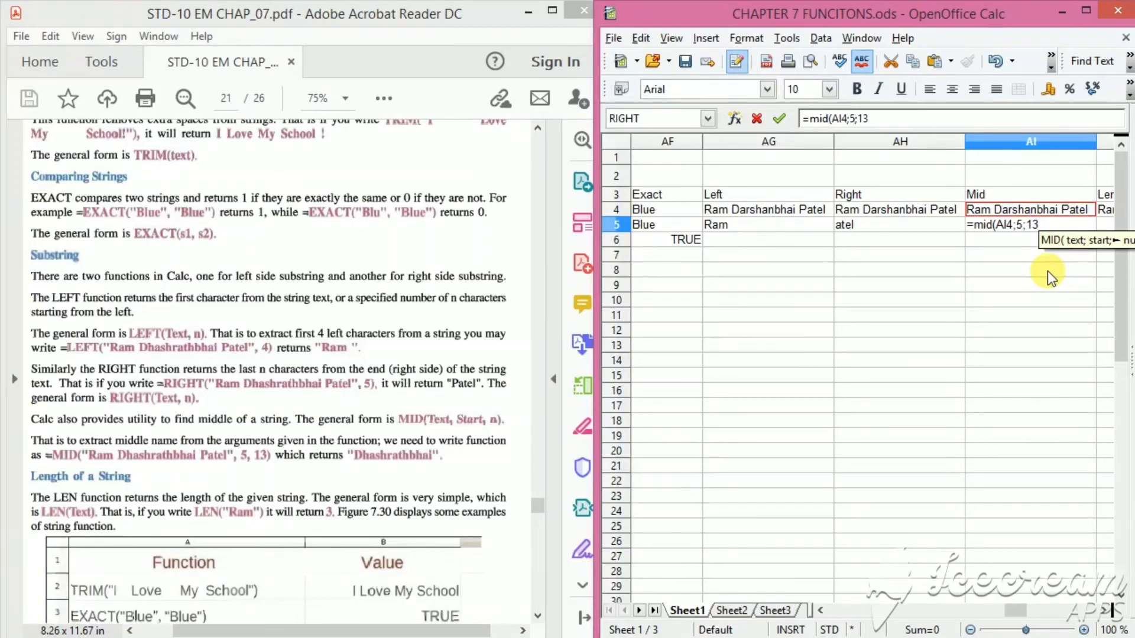
pyautogui.write(')')
pyautogui.press('Return')
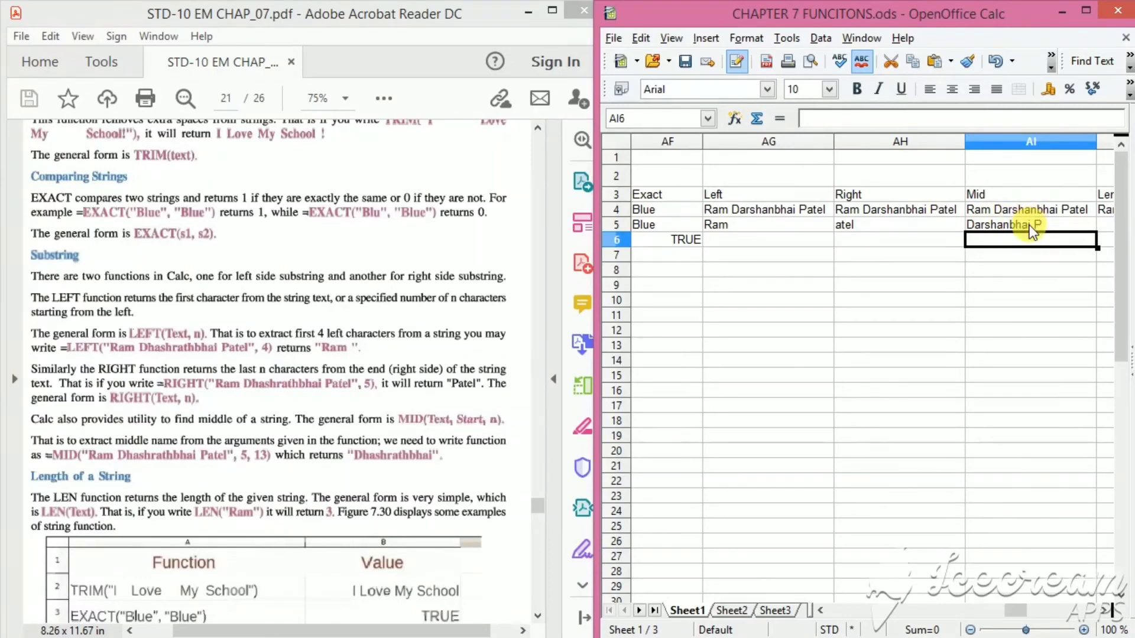
# Step: Enter the formula =len(AJ4) in cell AJ5 to count the characters of the text under the Length heading
pyautogui.click(1076, 225)
pyautogui.press('Right')
pyautogui.press('Right')
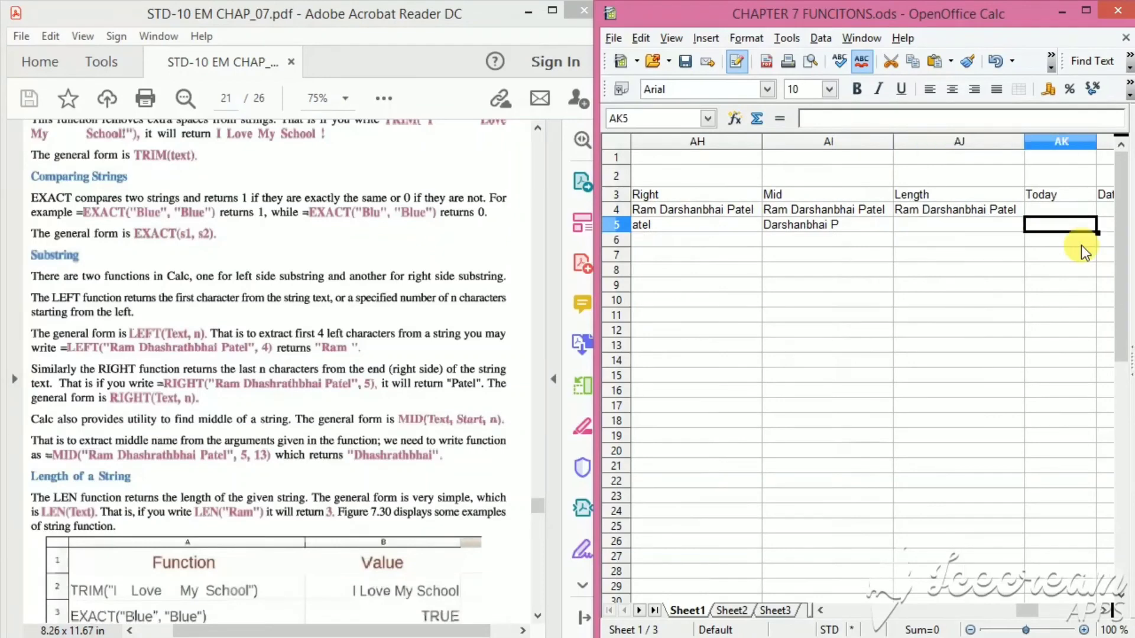
pyautogui.press('Left')
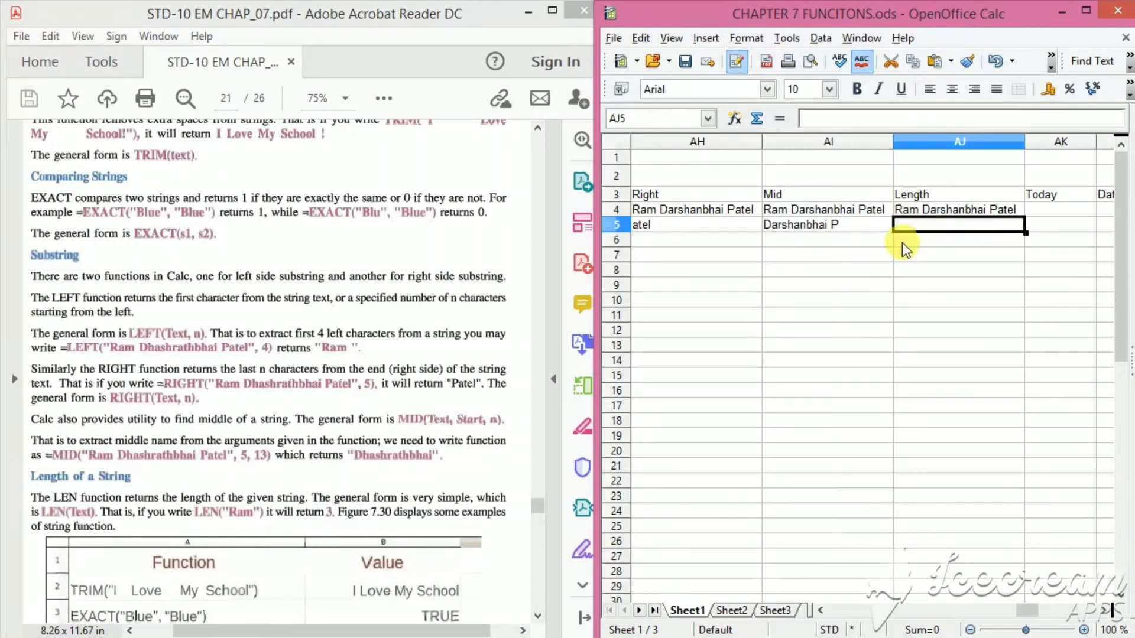
pyautogui.write('=l')
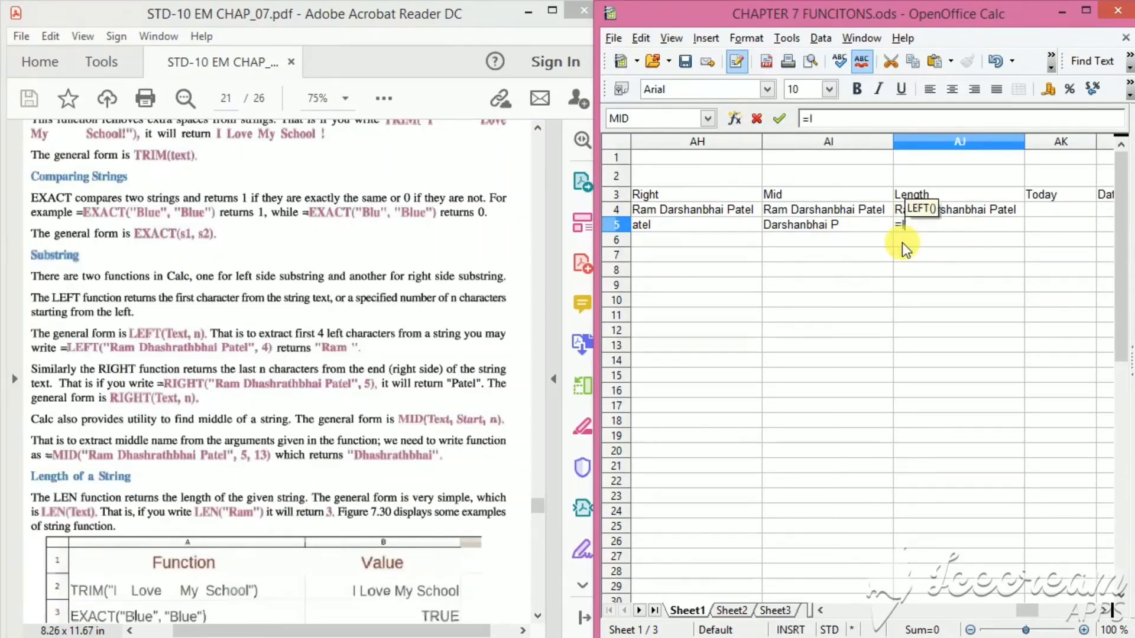
pyautogui.write('en(')
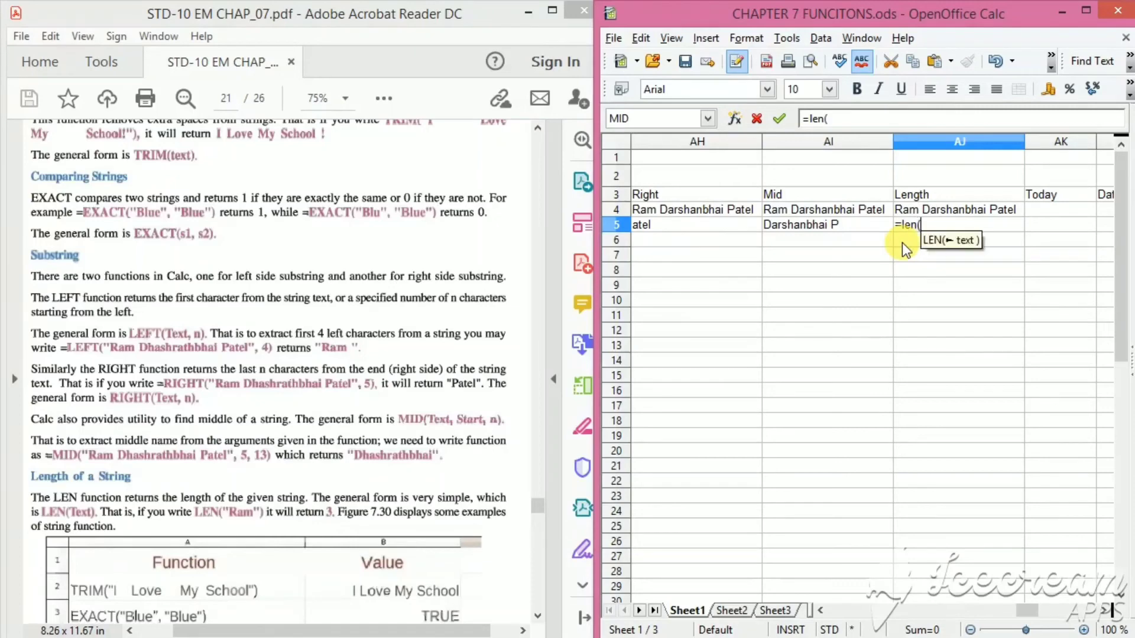
pyautogui.click(913, 209)
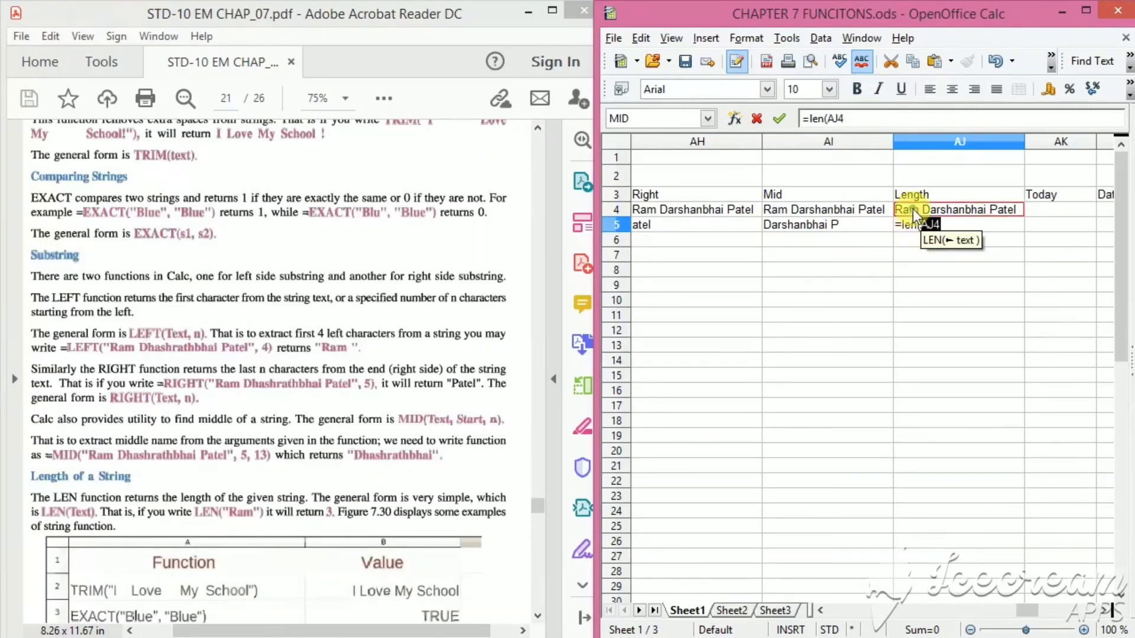
pyautogui.write(')')
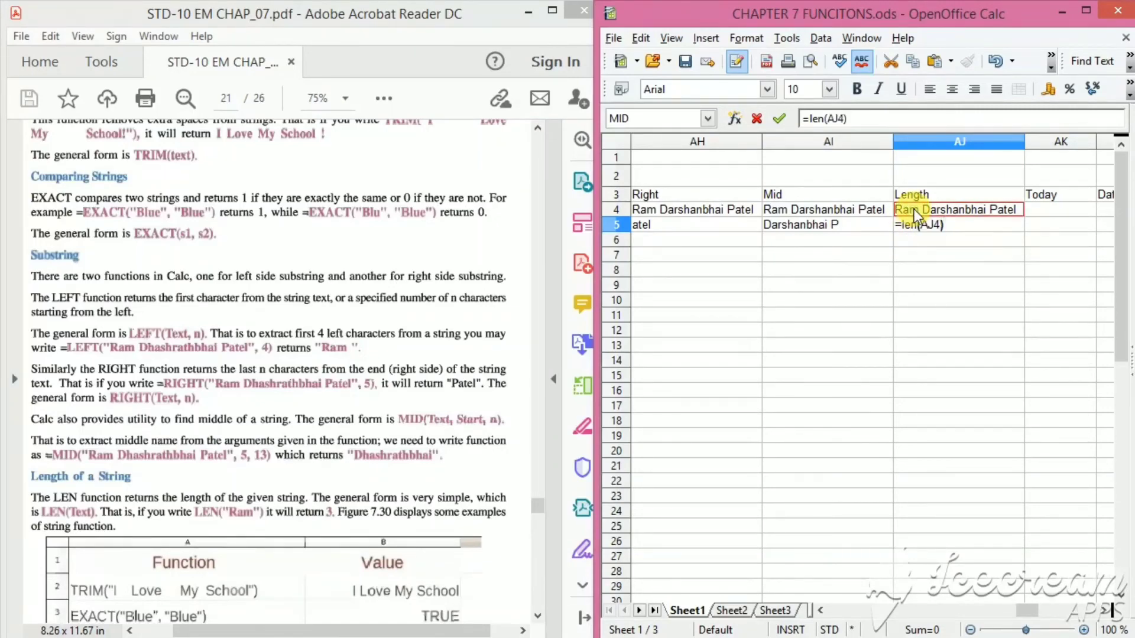
pyautogui.press('Return')
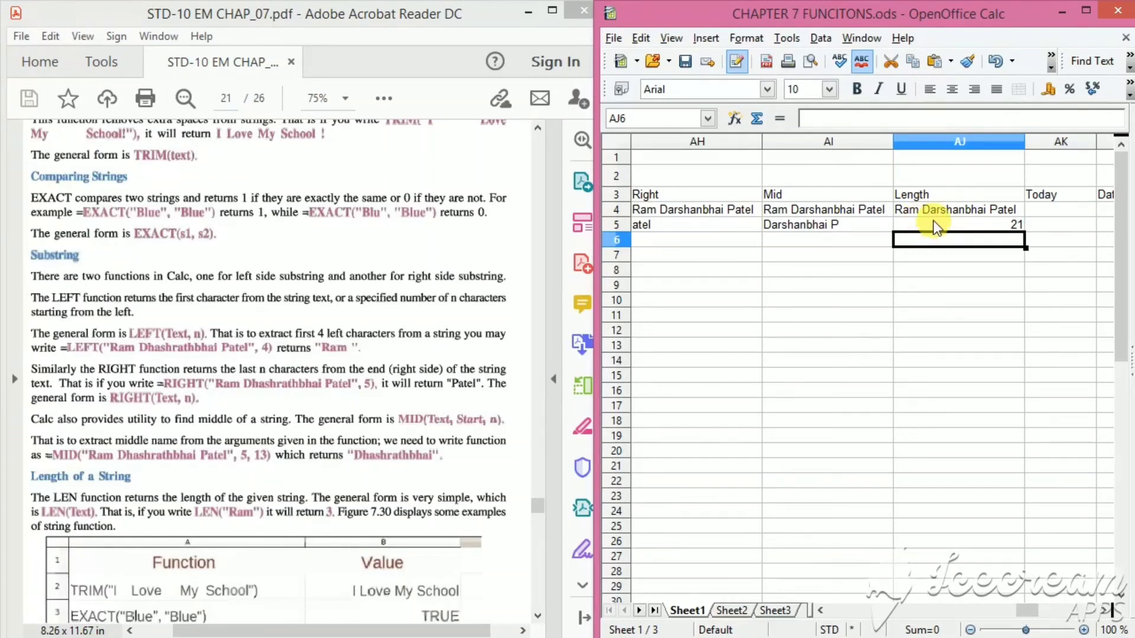
# Step: Bring up the Time and Date Functions section in the PDF textbook and enter =today() in Calc cell AK4
pyautogui.moveTo(381, 384); pyautogui.dragTo(159, 383)
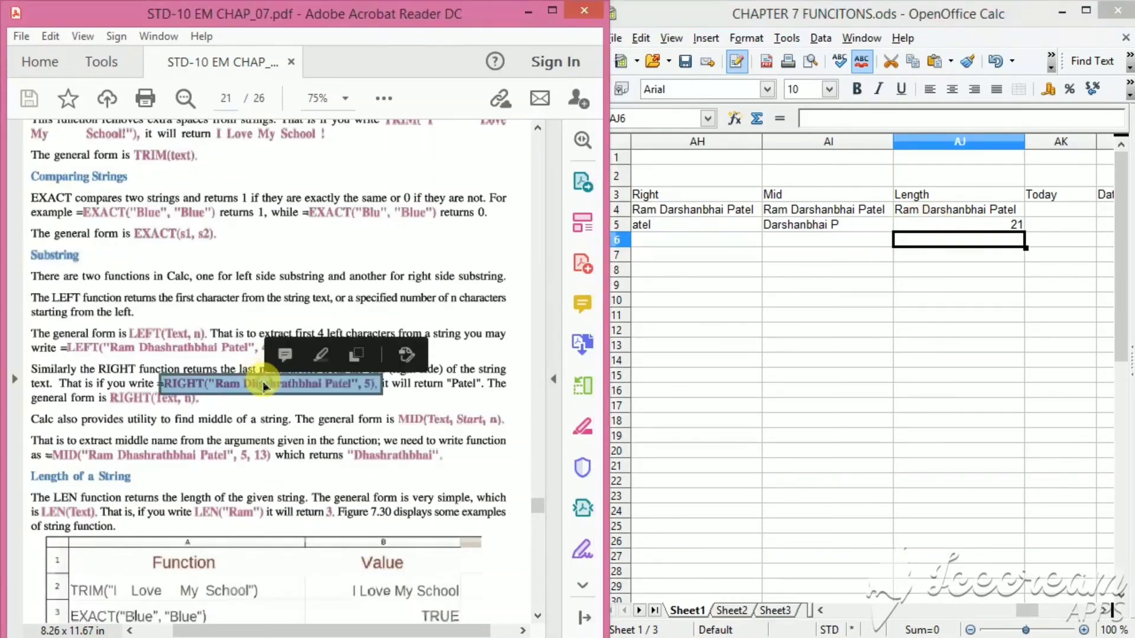
pyautogui.click(148, 420)
pyautogui.scroll(-10, 148, 421)
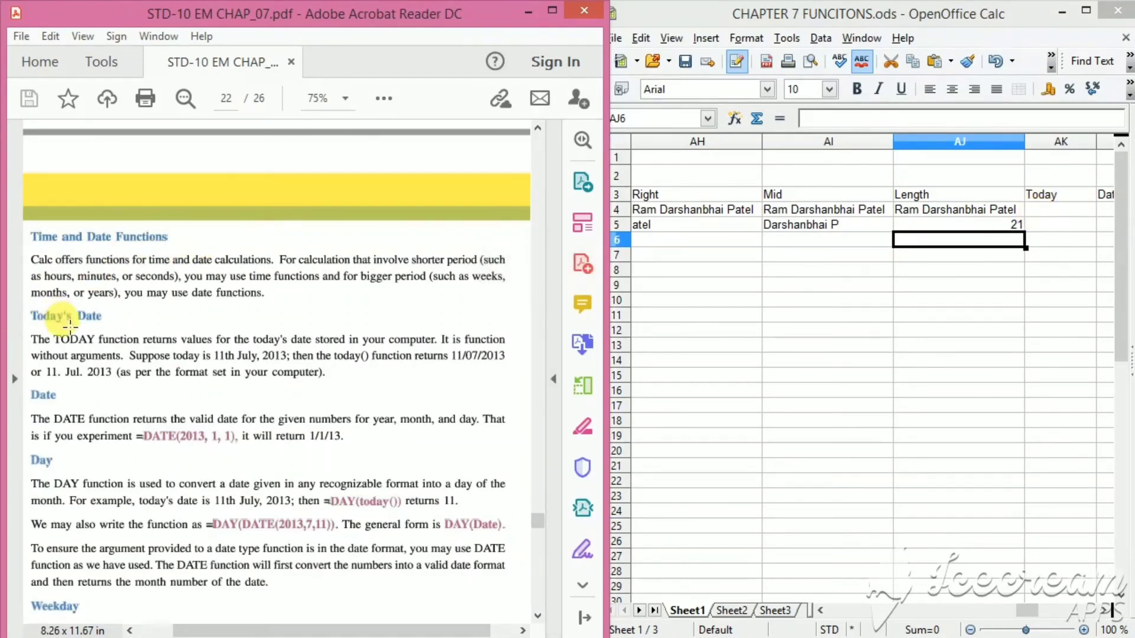
pyautogui.click(1045, 211)
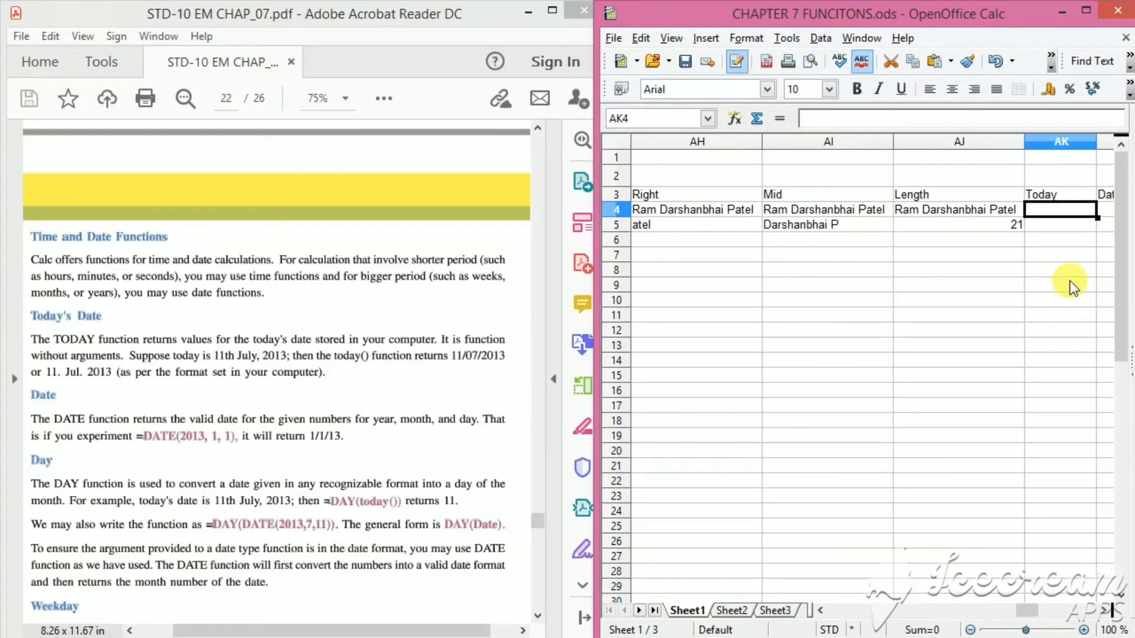
pyautogui.write('=t')
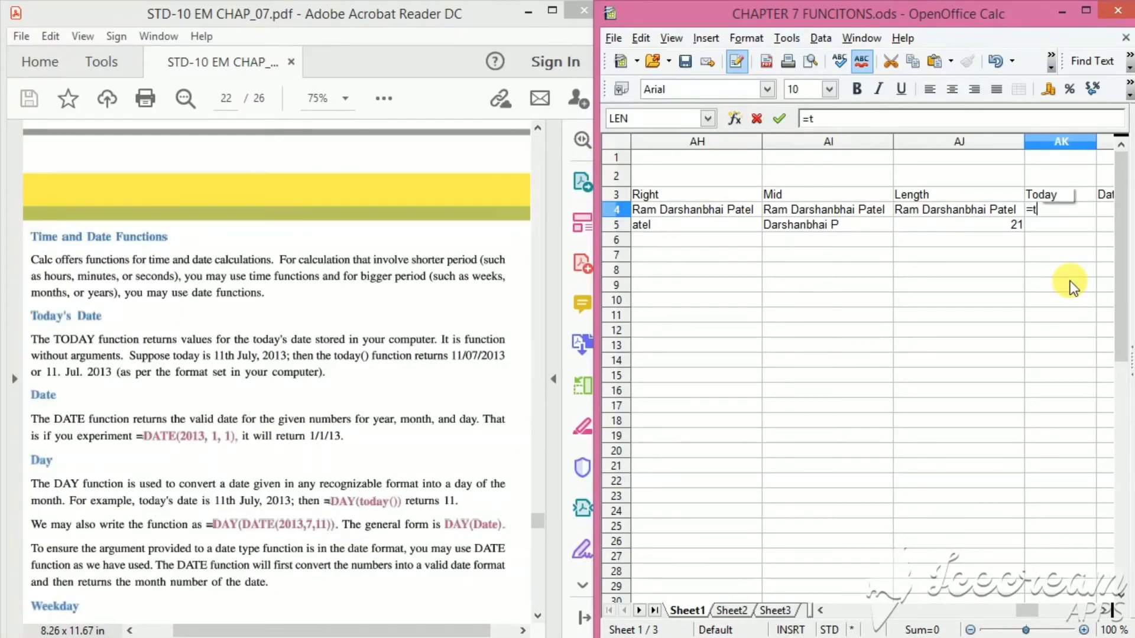
pyautogui.write('oday()')
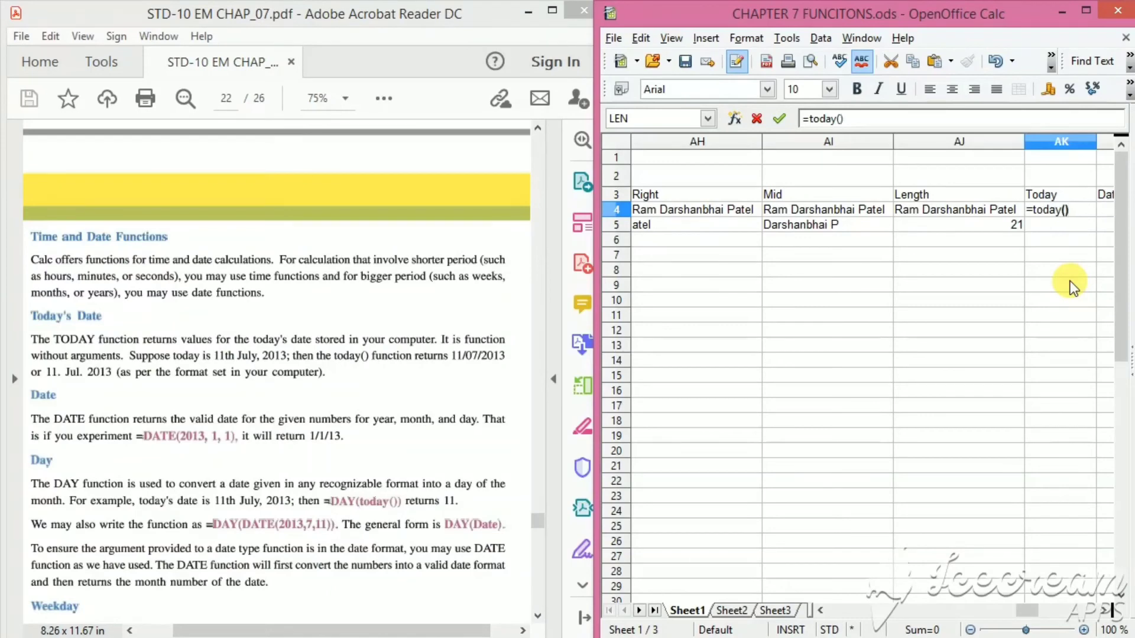
pyautogui.press('Return')
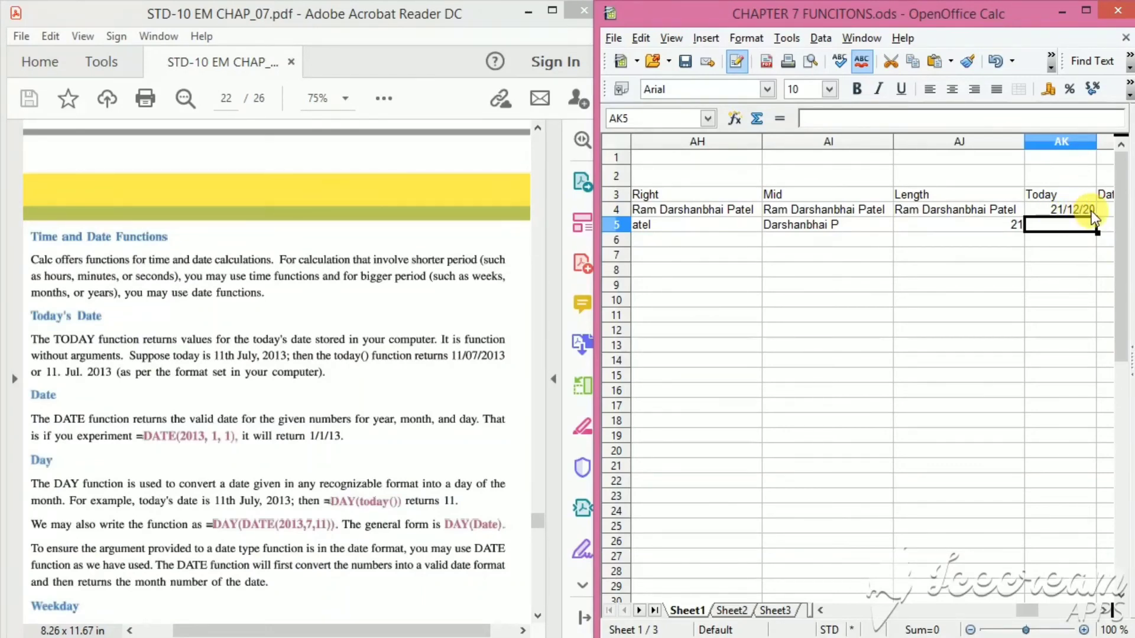
# Step: Enter the formula =date(2012;12;12) in cell AL4 under the Date heading
pyautogui.click(1105, 610)
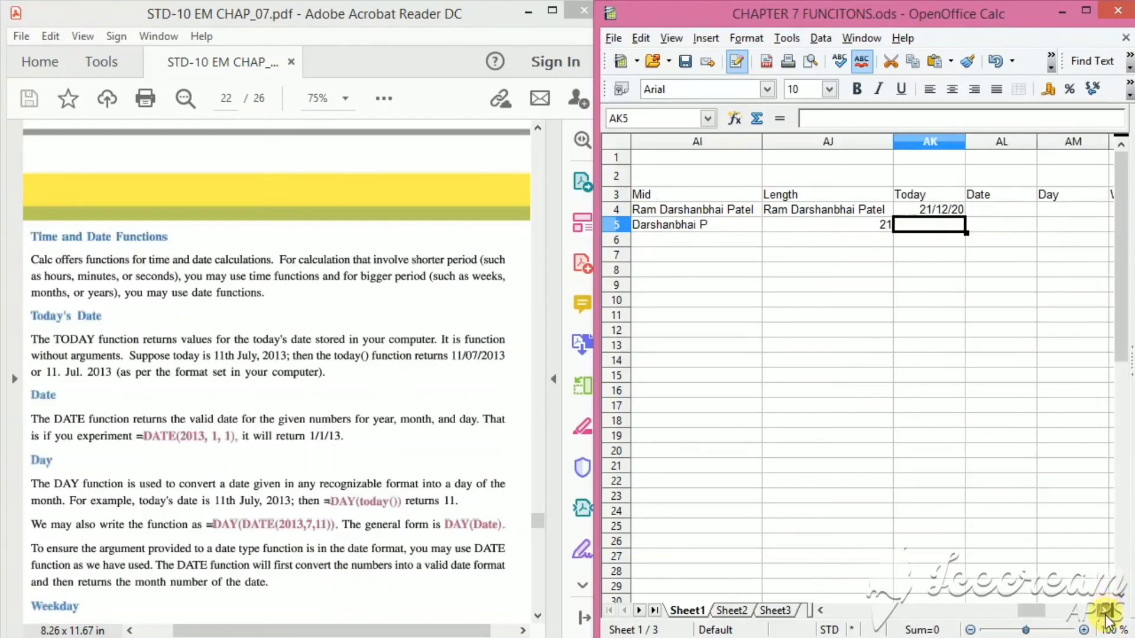
pyautogui.doubleClick(1104, 610)
pyautogui.click(726, 208)
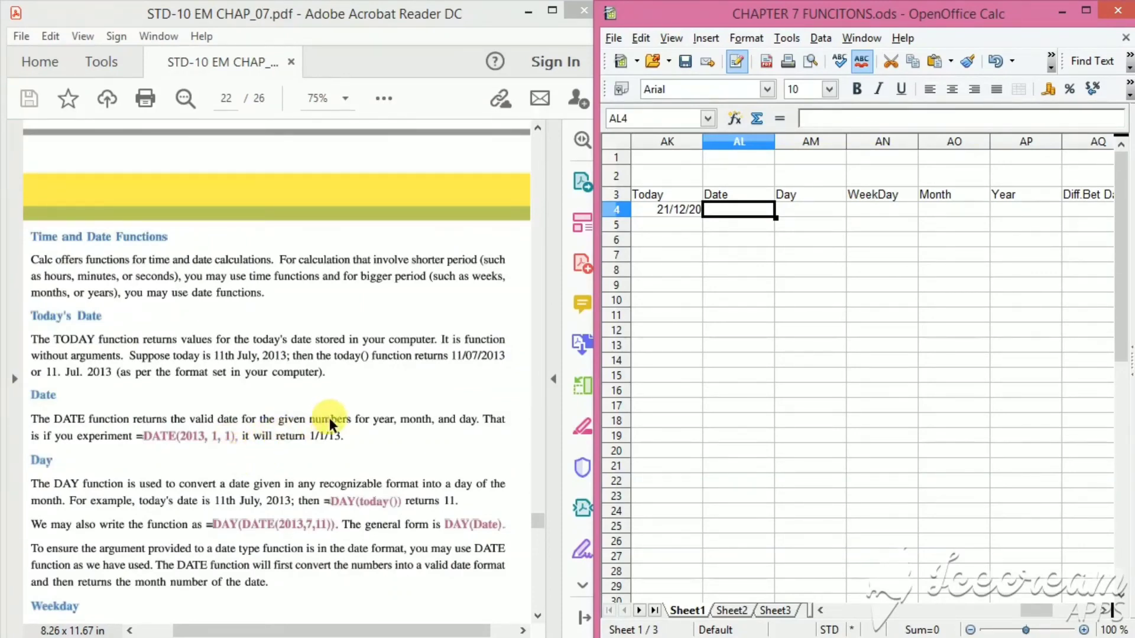
pyautogui.write('=')
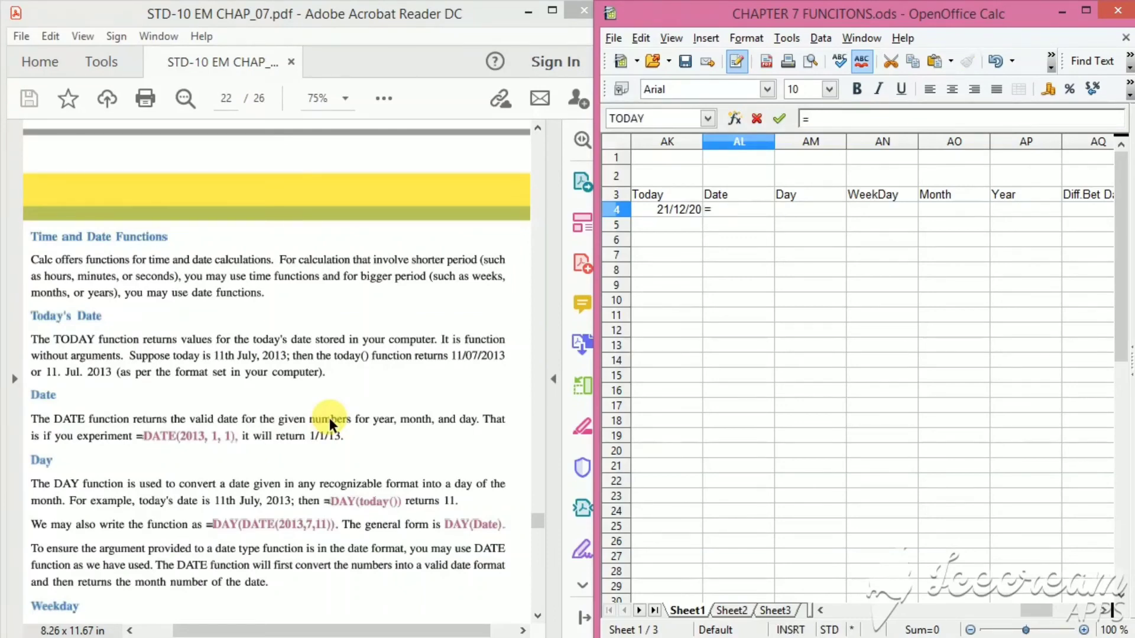
pyautogui.write('date(')
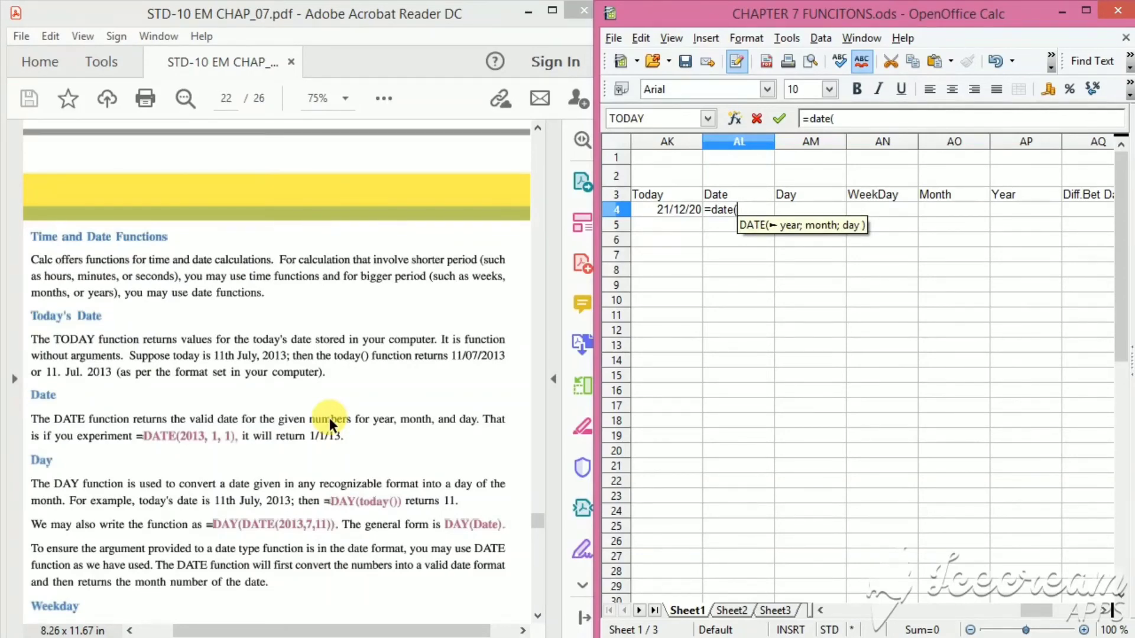
pyautogui.write(')')
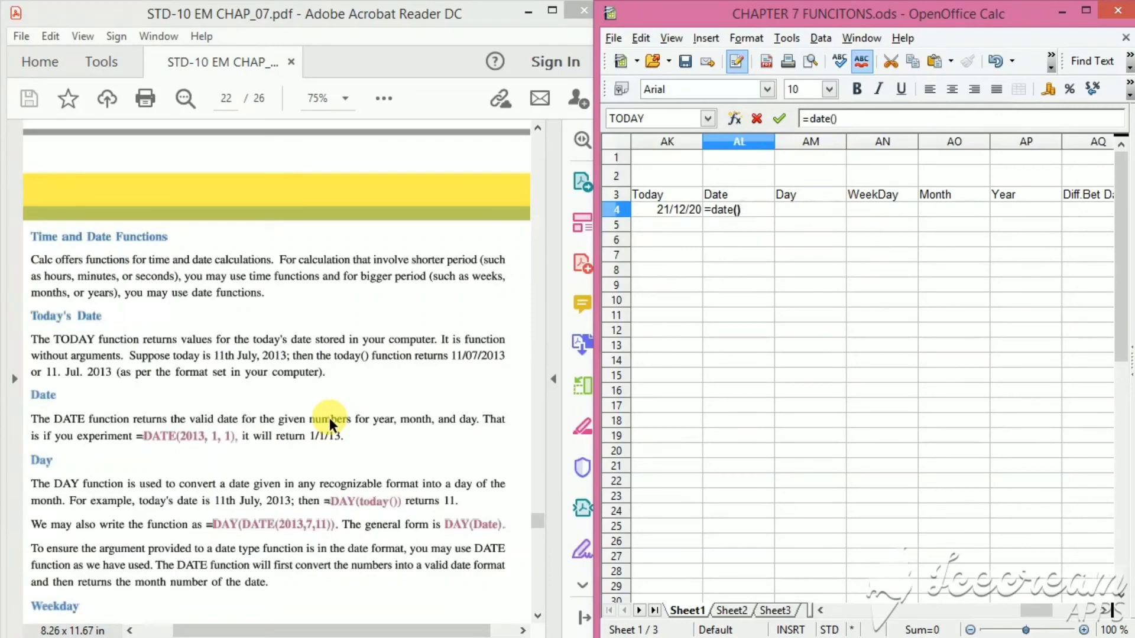
pyautogui.press('BackSpace')
pyautogui.press('BackSpace')
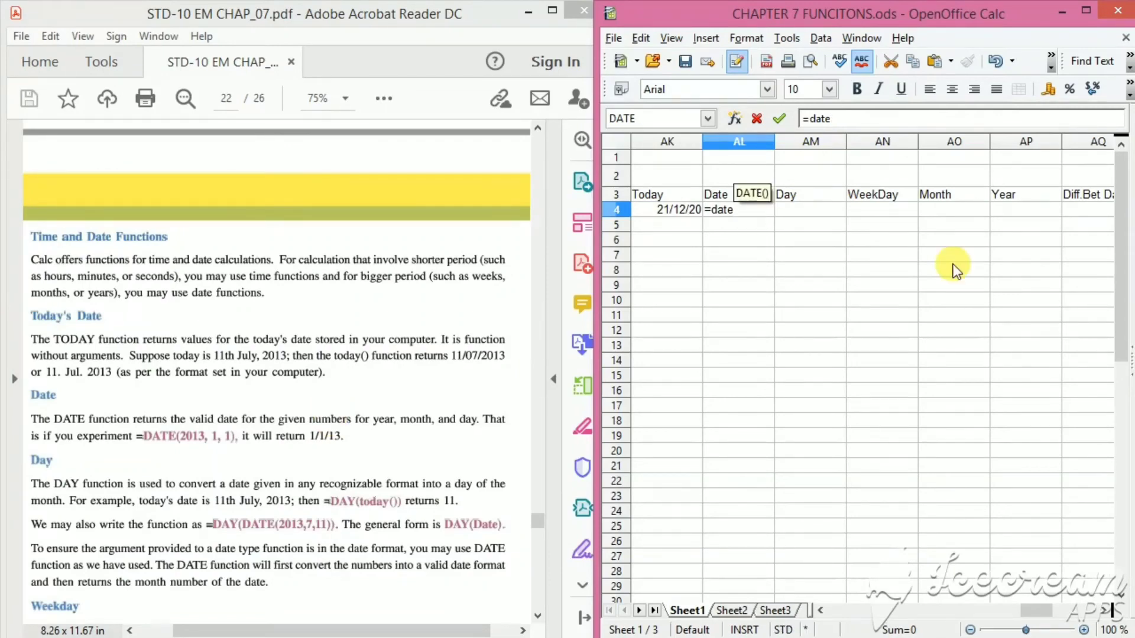
pyautogui.write('(')
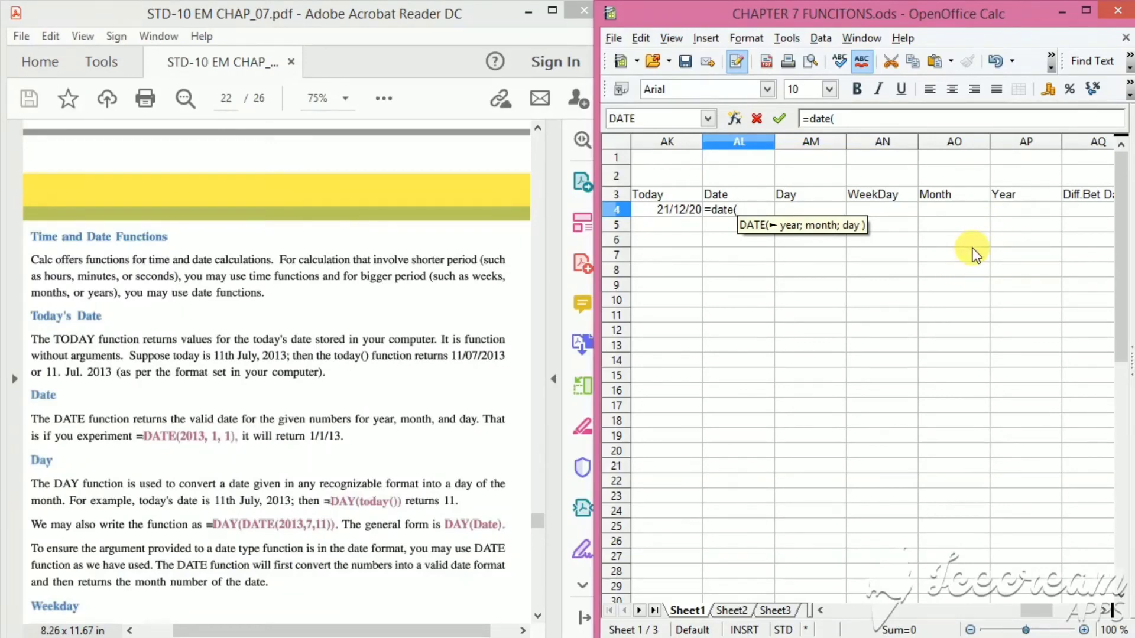
pyautogui.write('12')
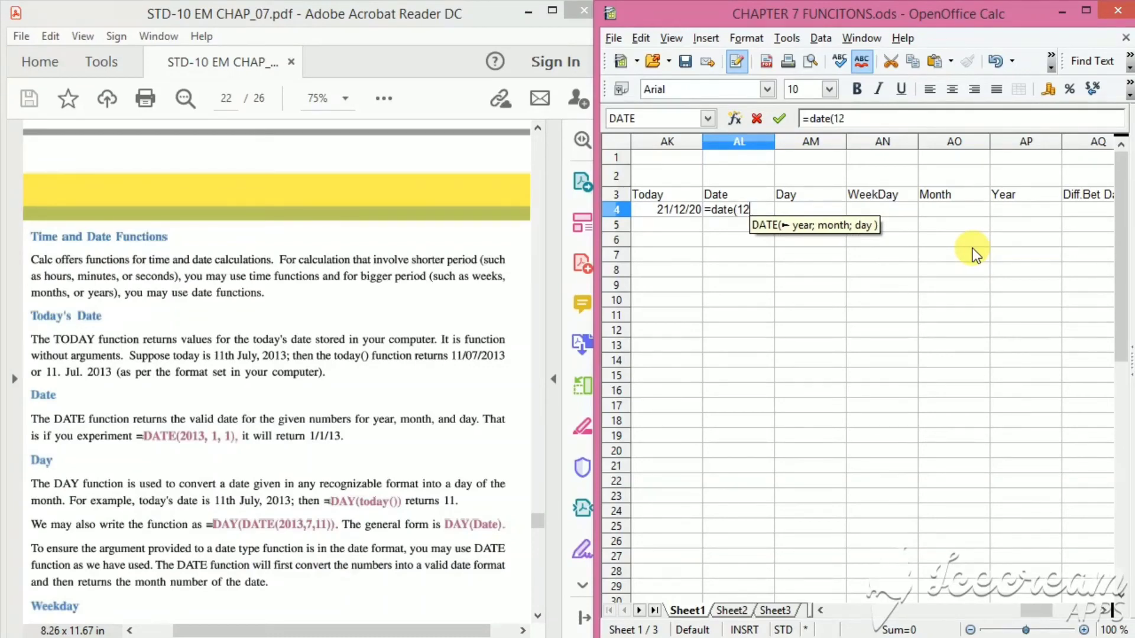
pyautogui.press('BackSpace')
pyautogui.press('BackSpace')
pyautogui.write('2012')
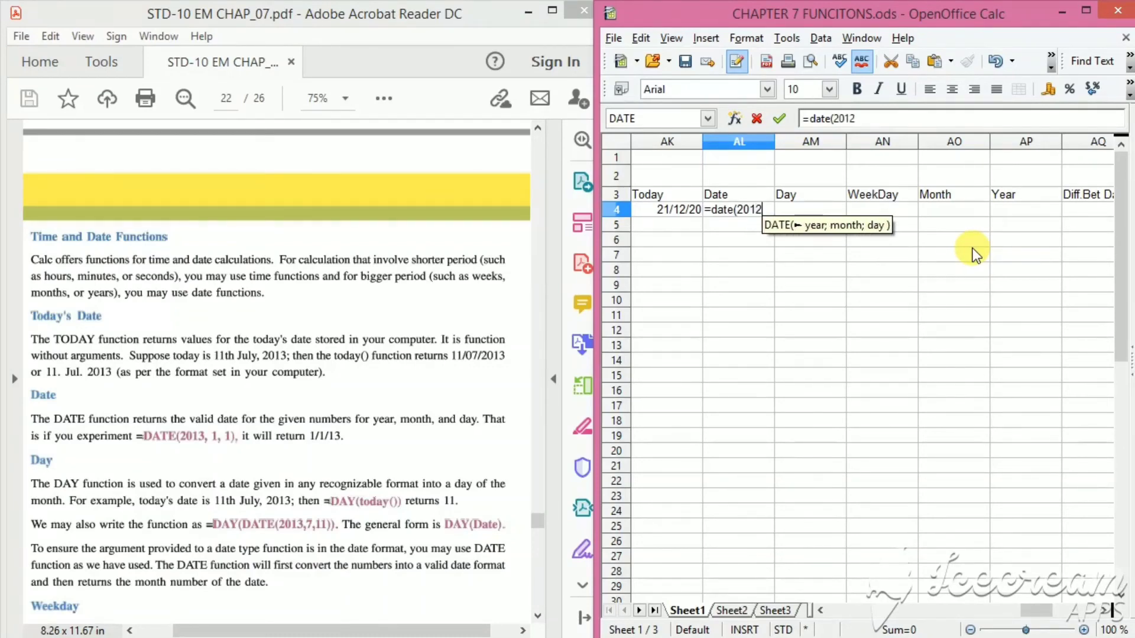
pyautogui.write(';1')
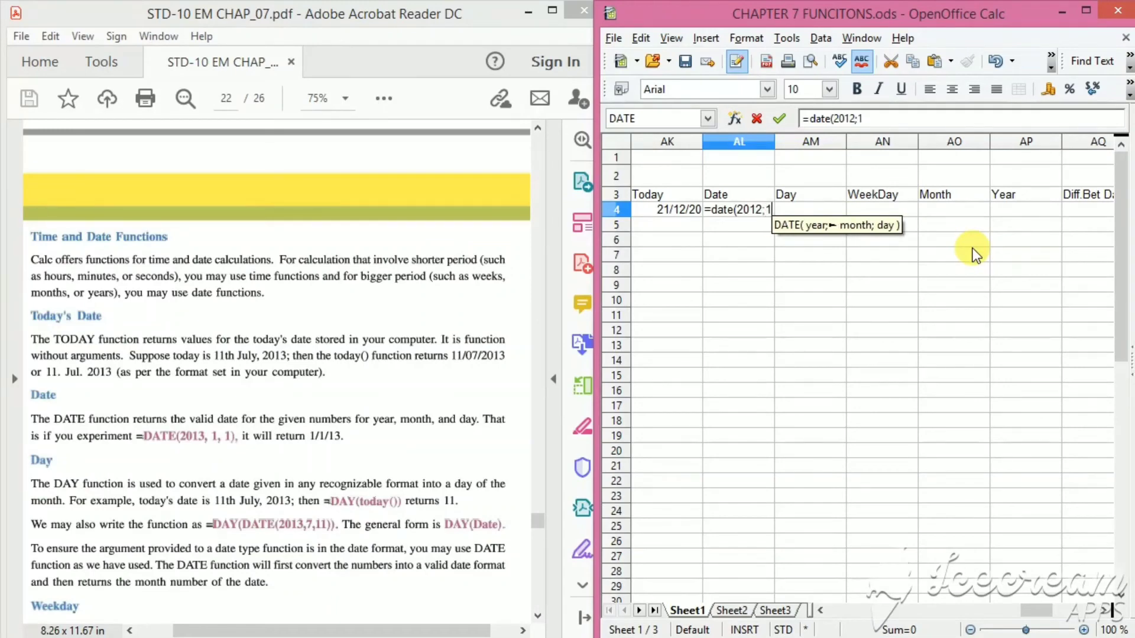
pyautogui.write('2;12')
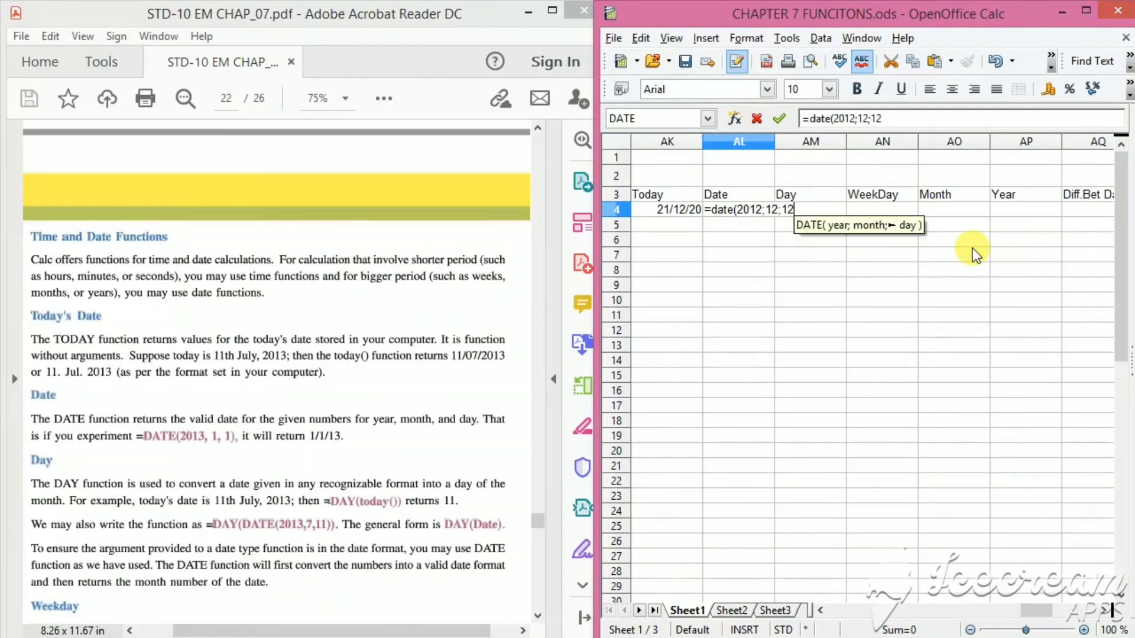
pyautogui.write(')')
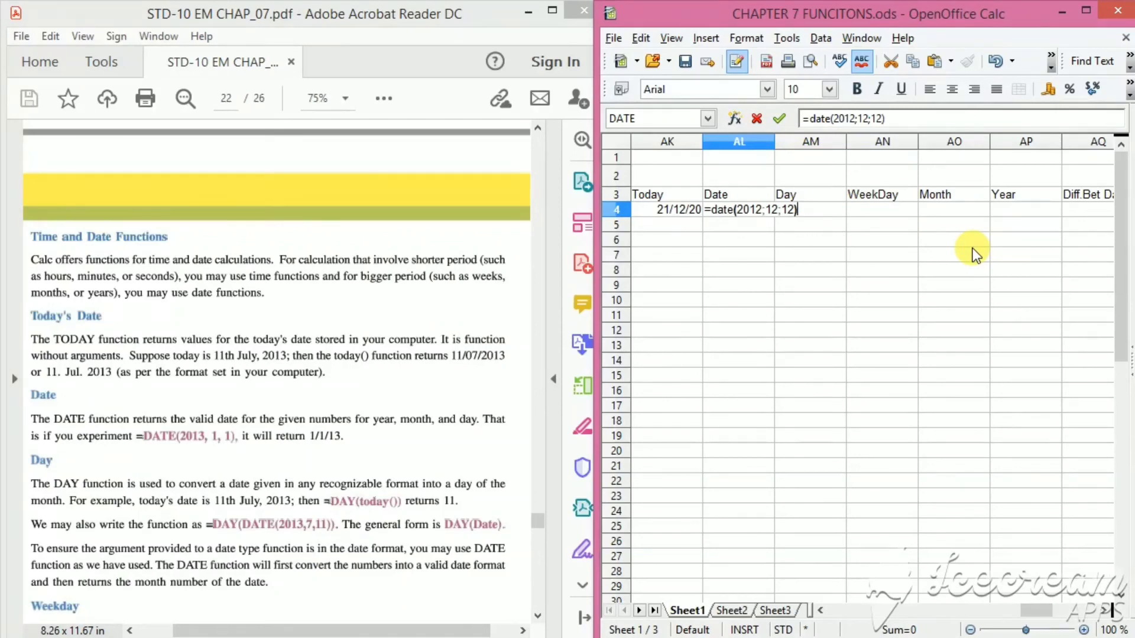
pyautogui.press('Return')
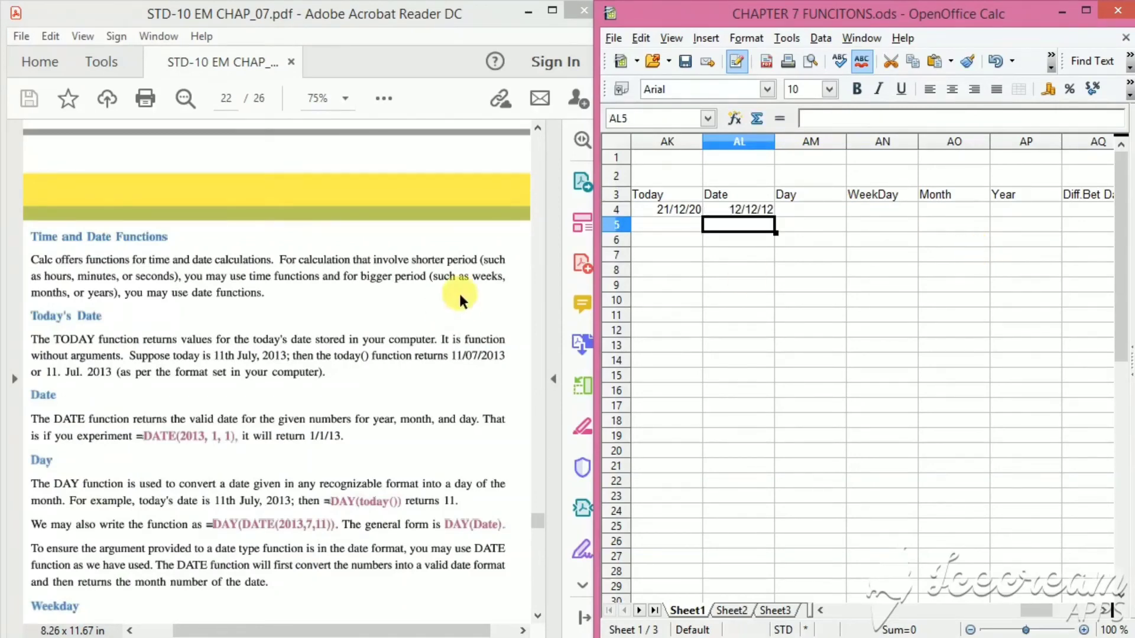
pyautogui.click(726, 207)
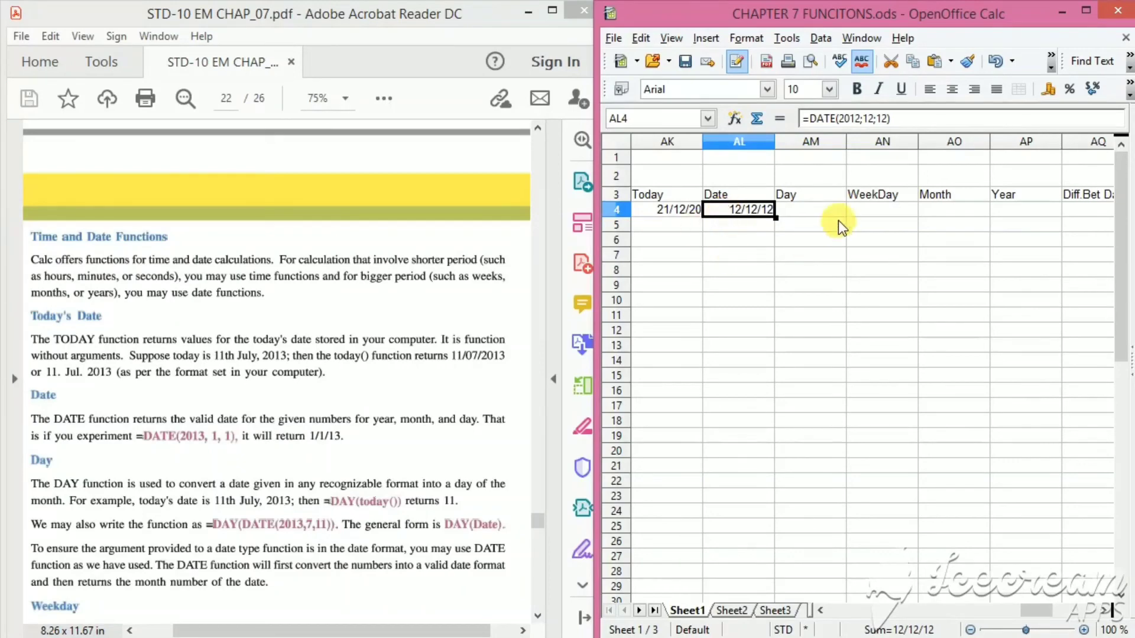
# Step: Enter the formula =day(today()) in cell AM4 to get the current day of the month
pyautogui.click(809, 212)
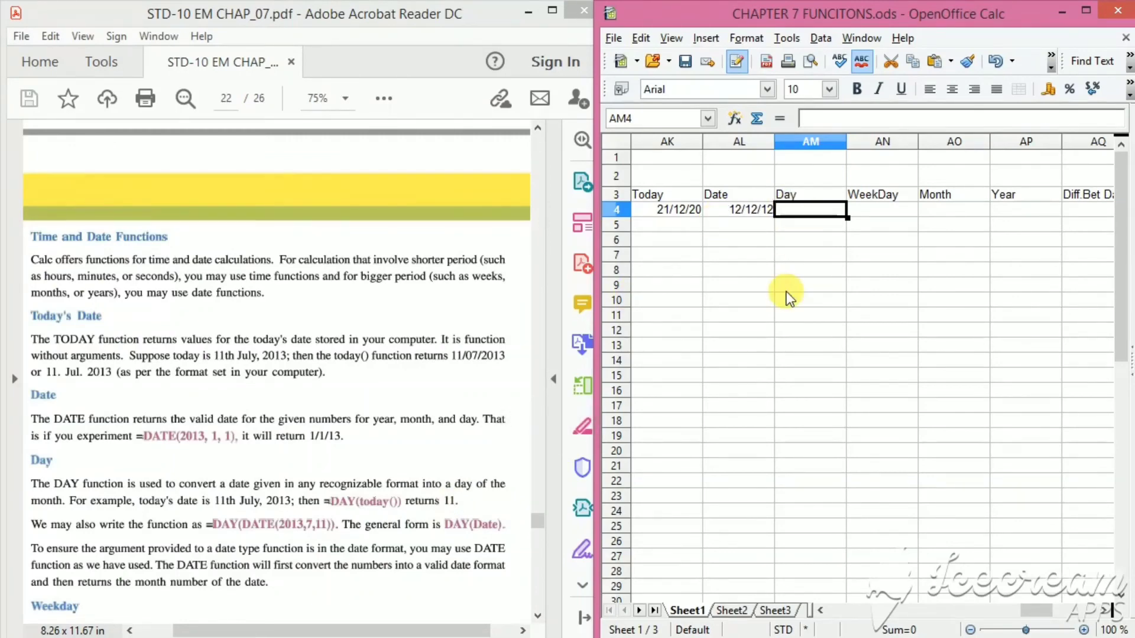
pyautogui.write('=da')
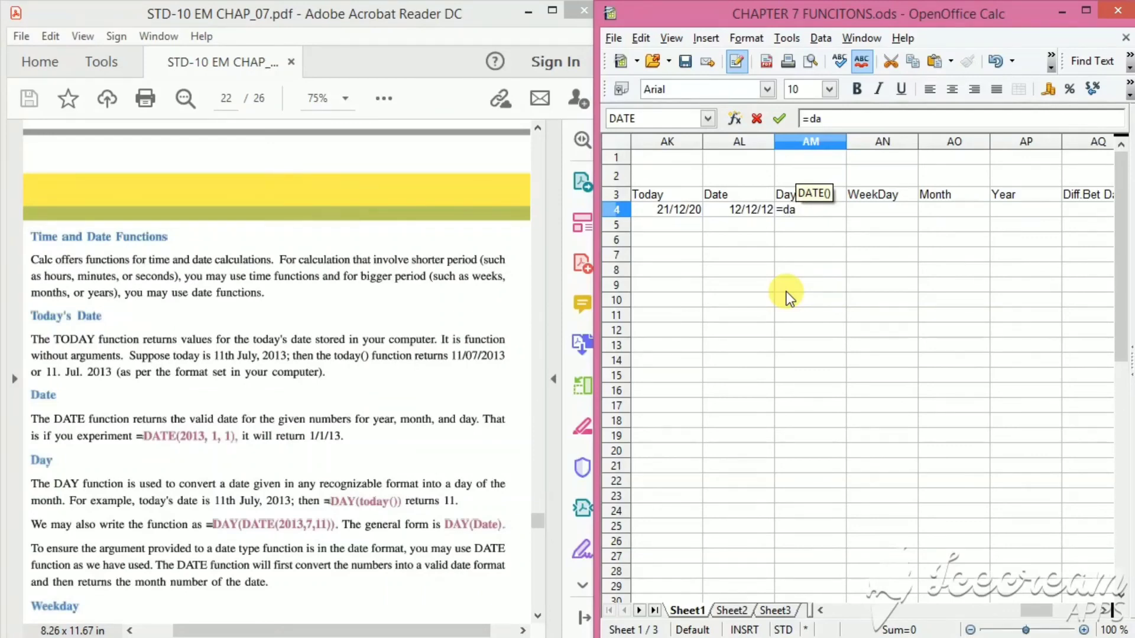
pyautogui.write('y(')
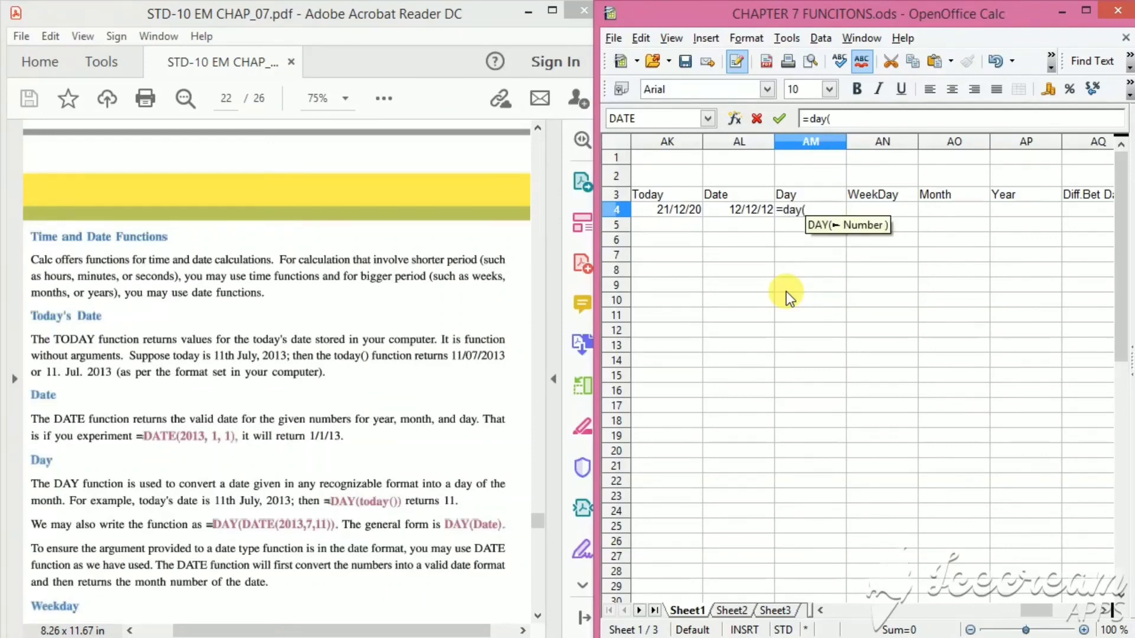
pyautogui.write('today')
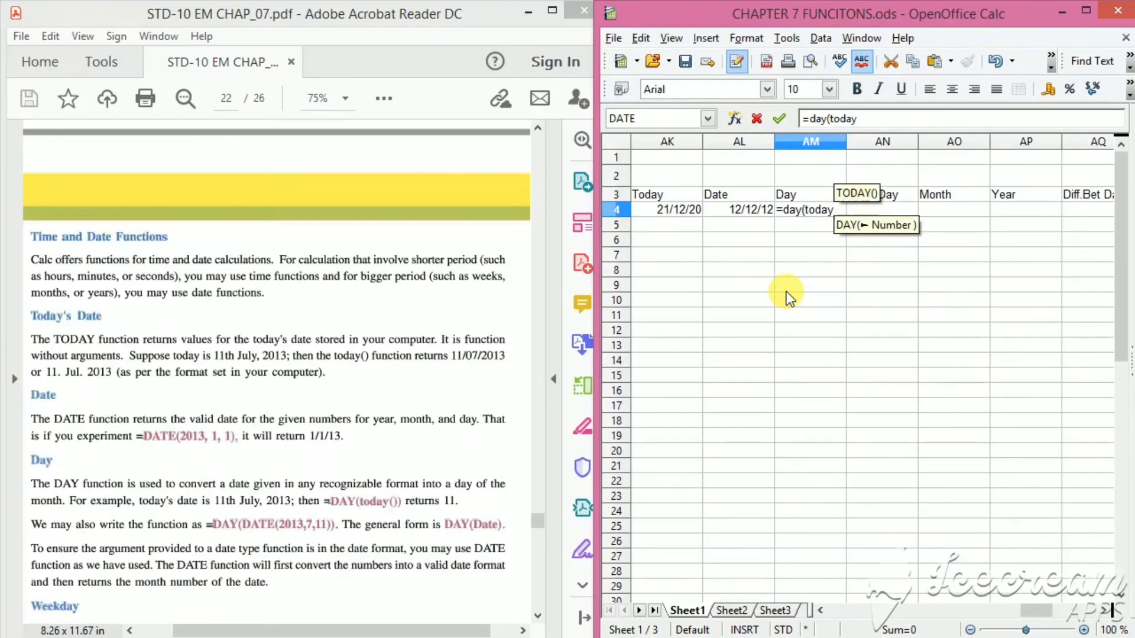
pyautogui.write('()')
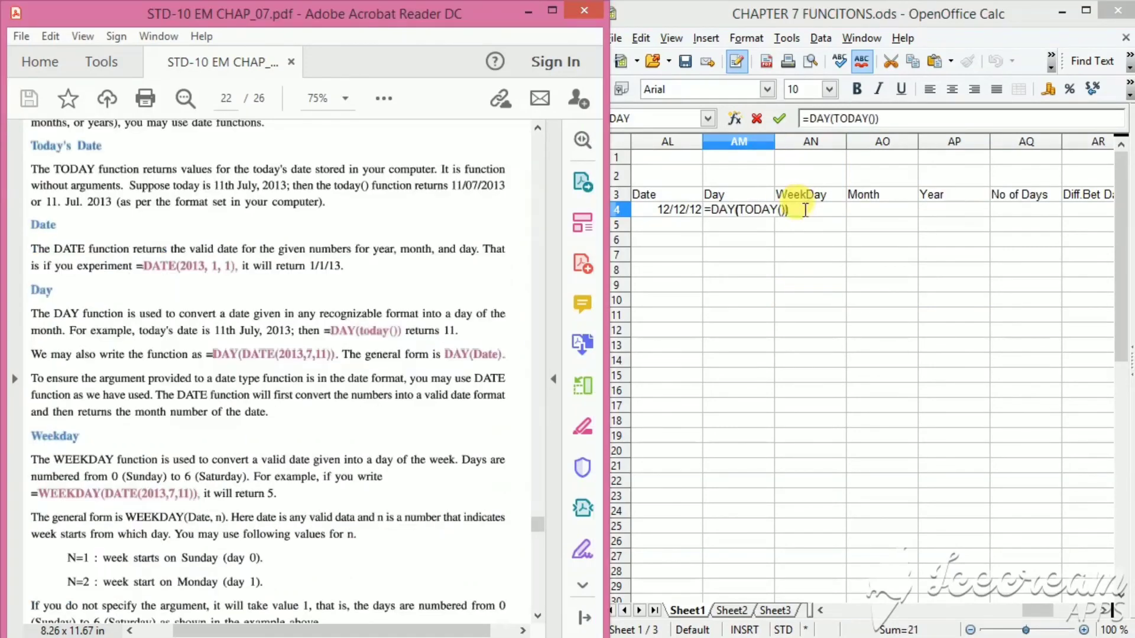
pyautogui.write(')')
pyautogui.press('Return')
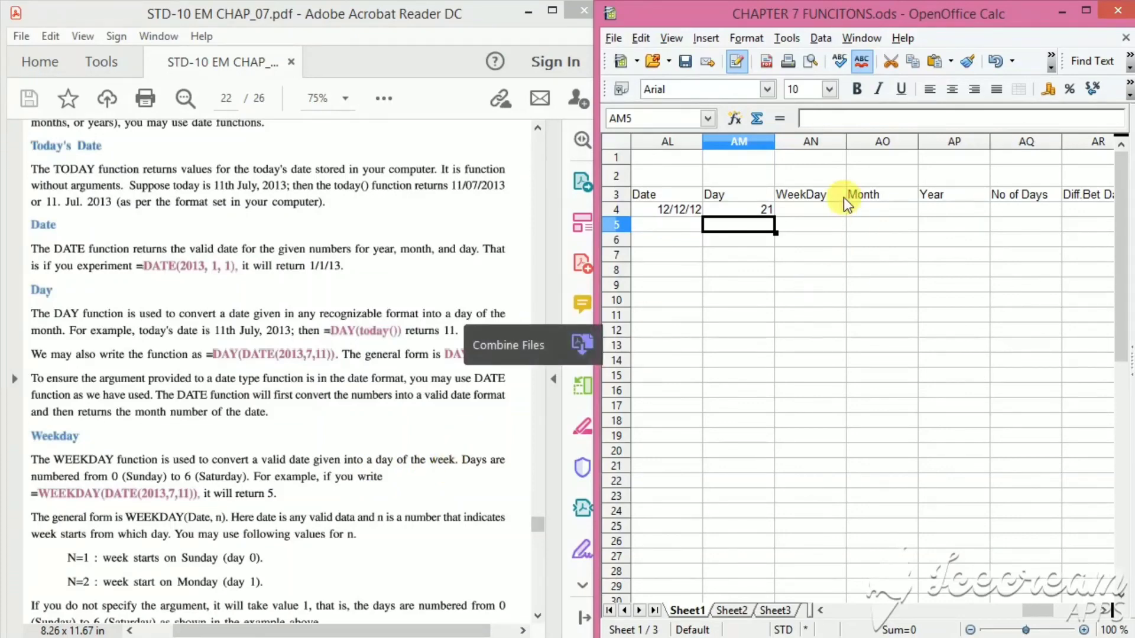
# Step: Enter the formula =weekday(Date(2013;07;11)) in cell AN4 under the WeekDay heading
pyautogui.click(805, 209)
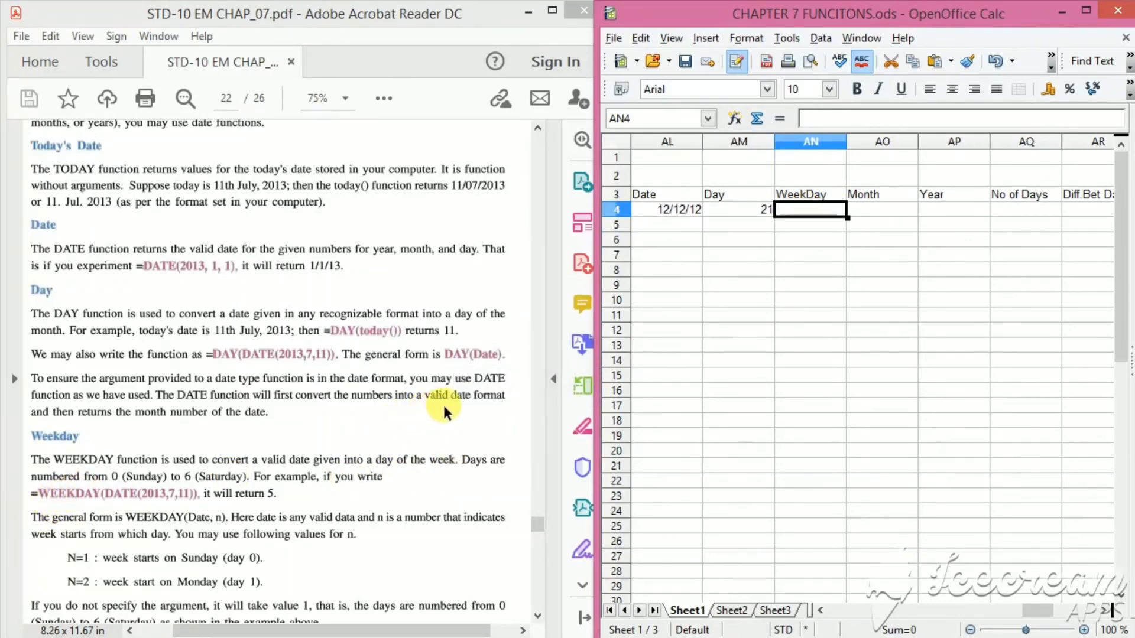
pyautogui.write('=')
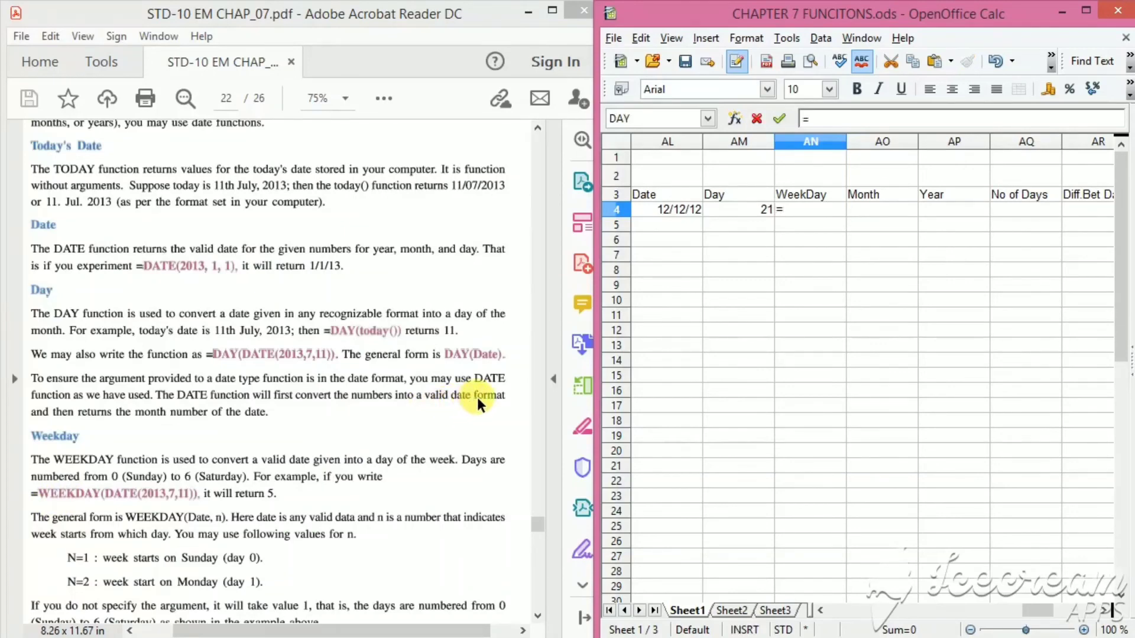
pyautogui.write('weekday(')
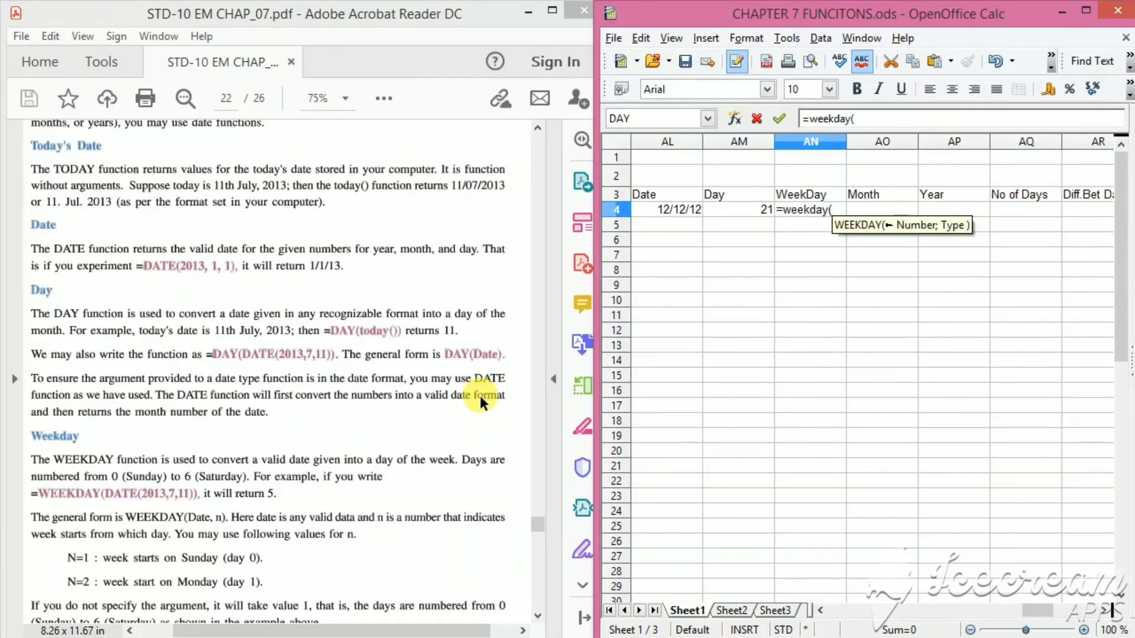
pyautogui.write('Date')
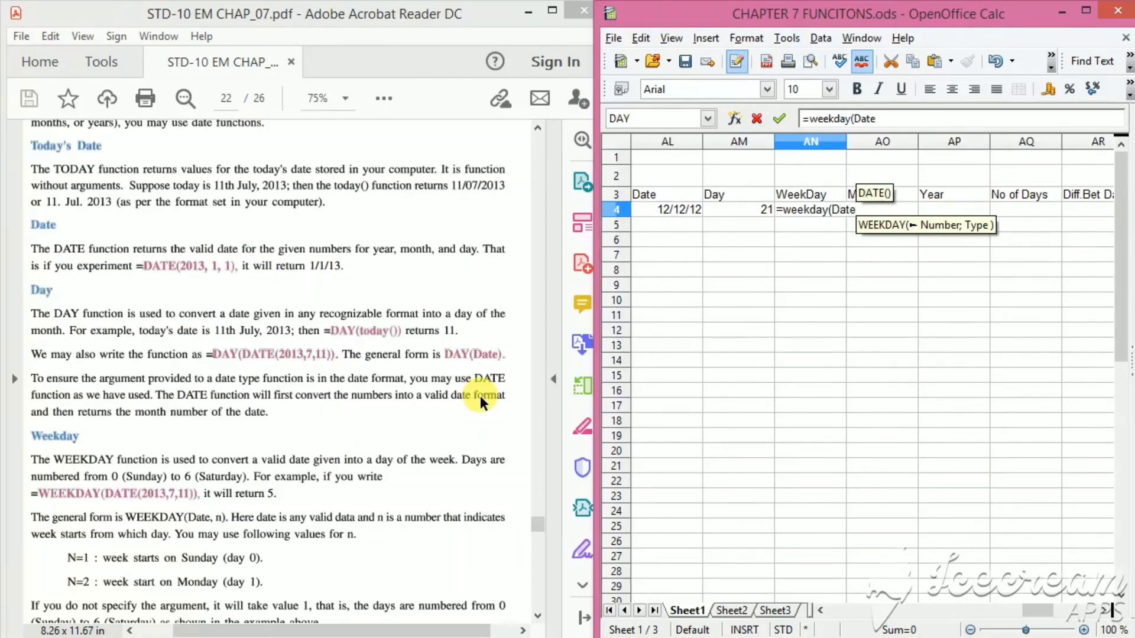
pyautogui.write('(')
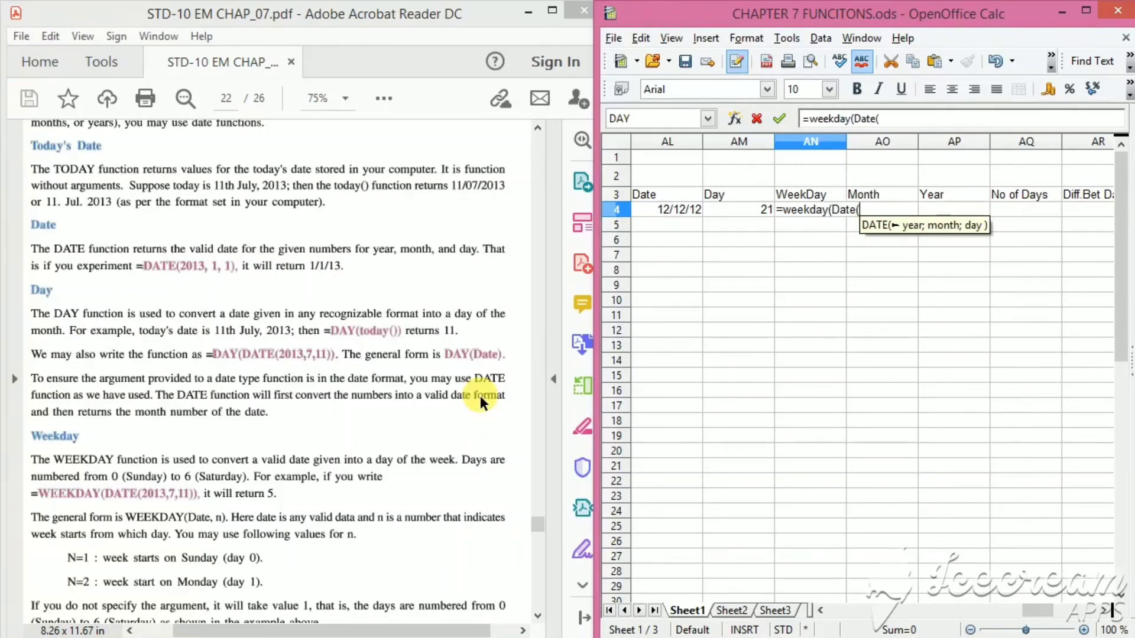
pyautogui.write('2013')
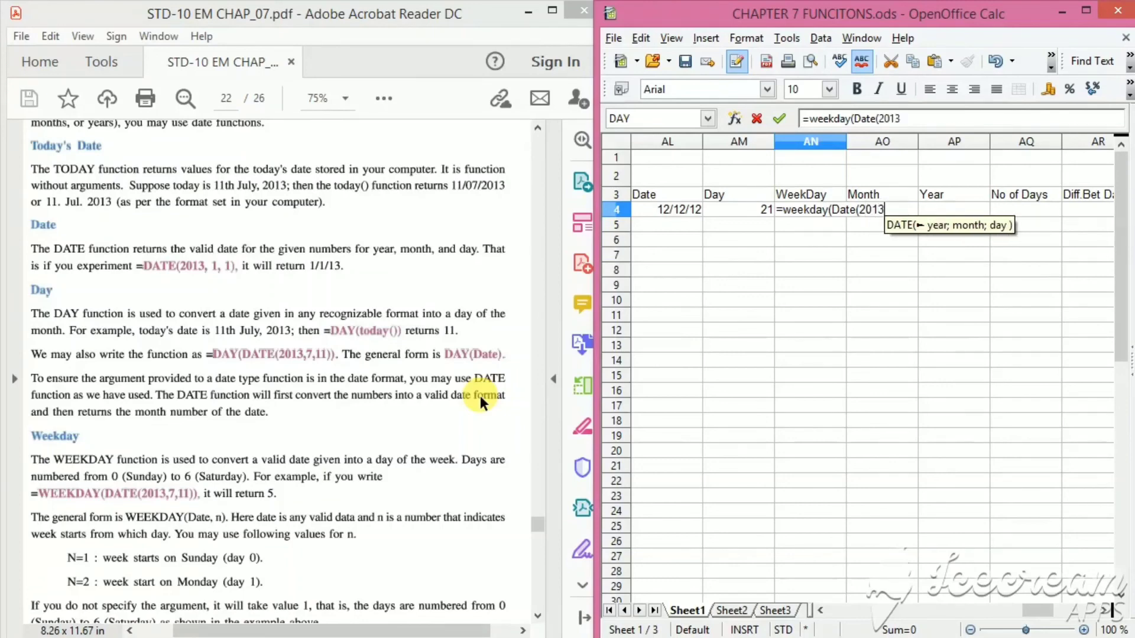
pyautogui.write(';')
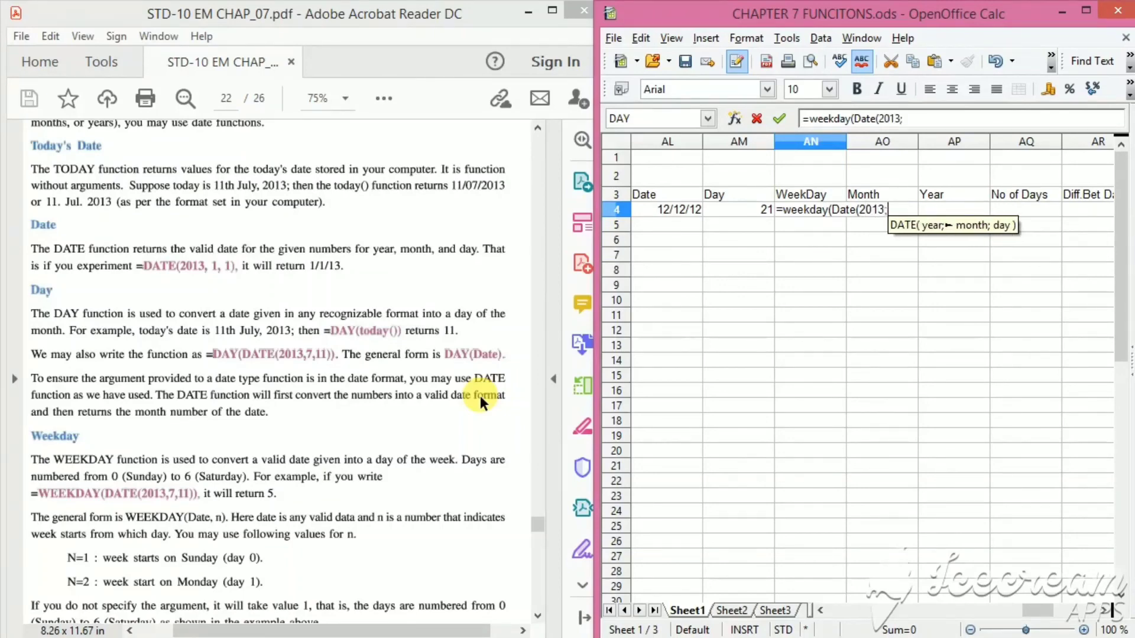
pyautogui.write('07')
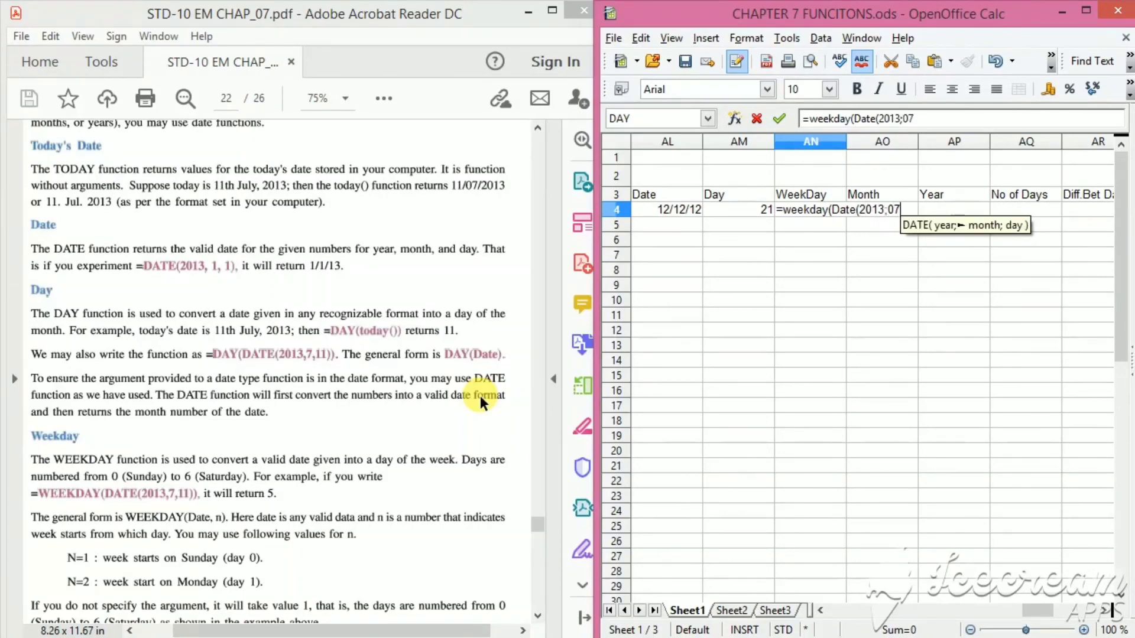
pyautogui.write(';11')
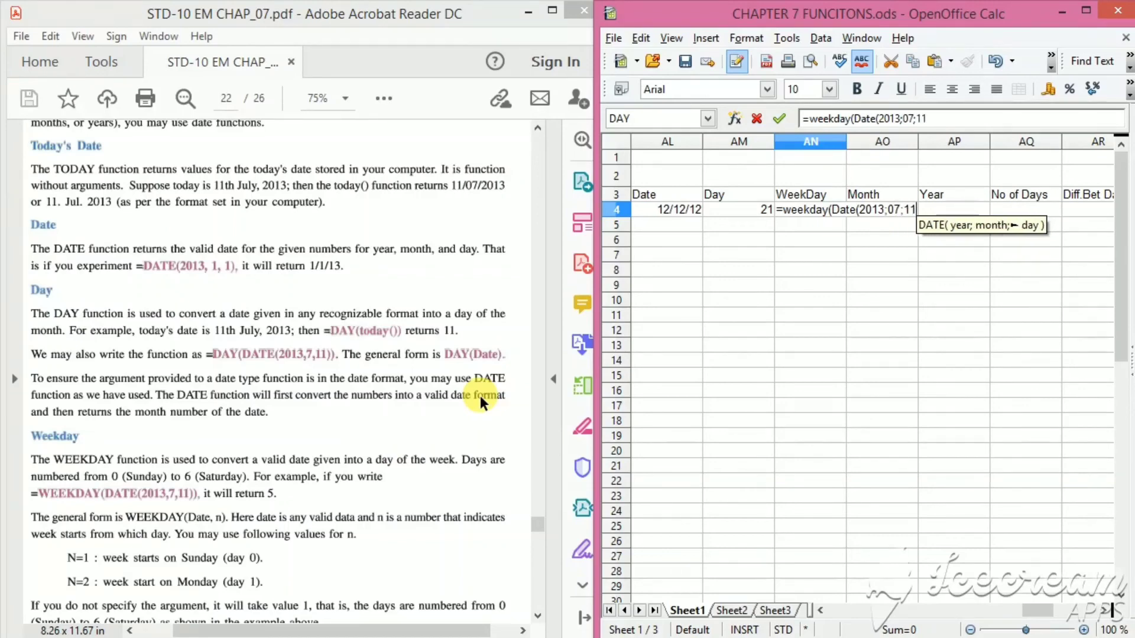
pyautogui.write('))')
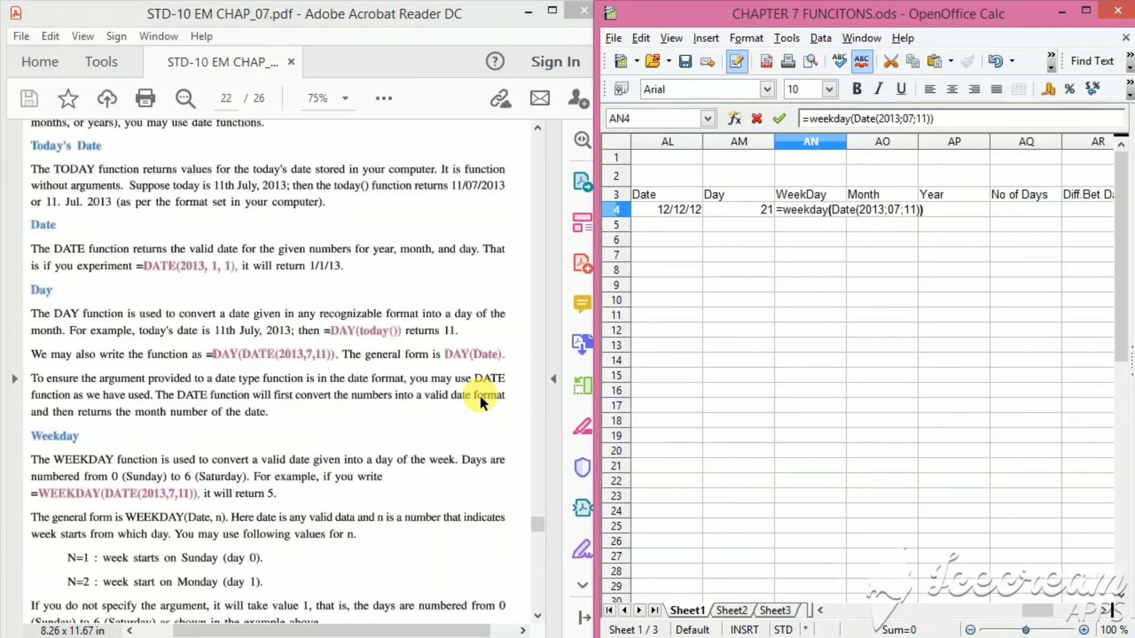
pyautogui.press('Return')
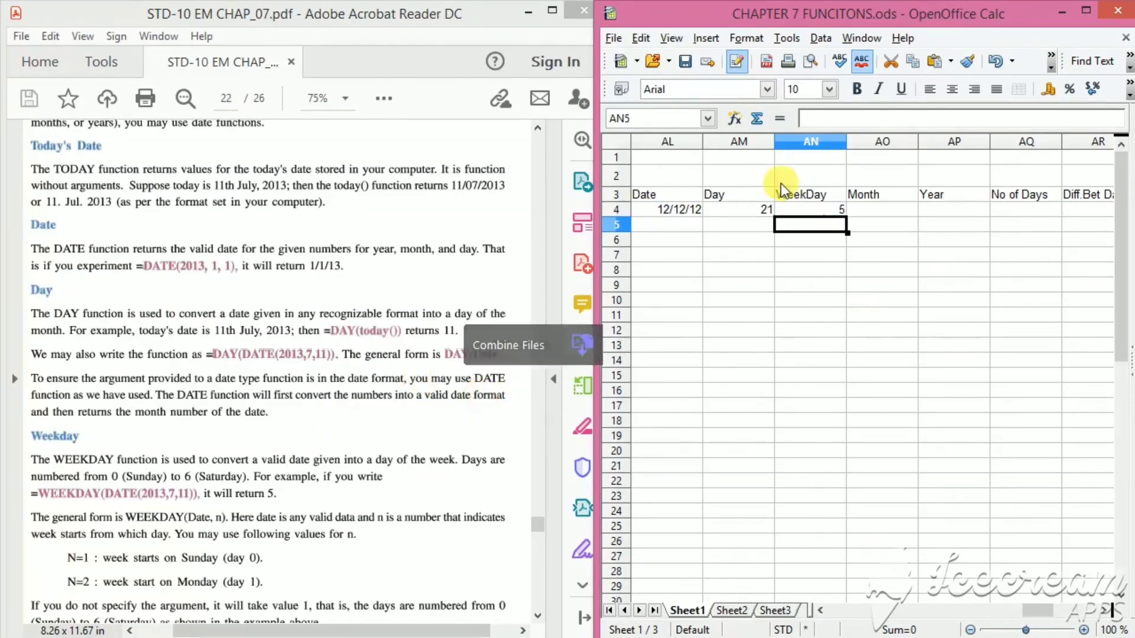
pyautogui.click(806, 207)
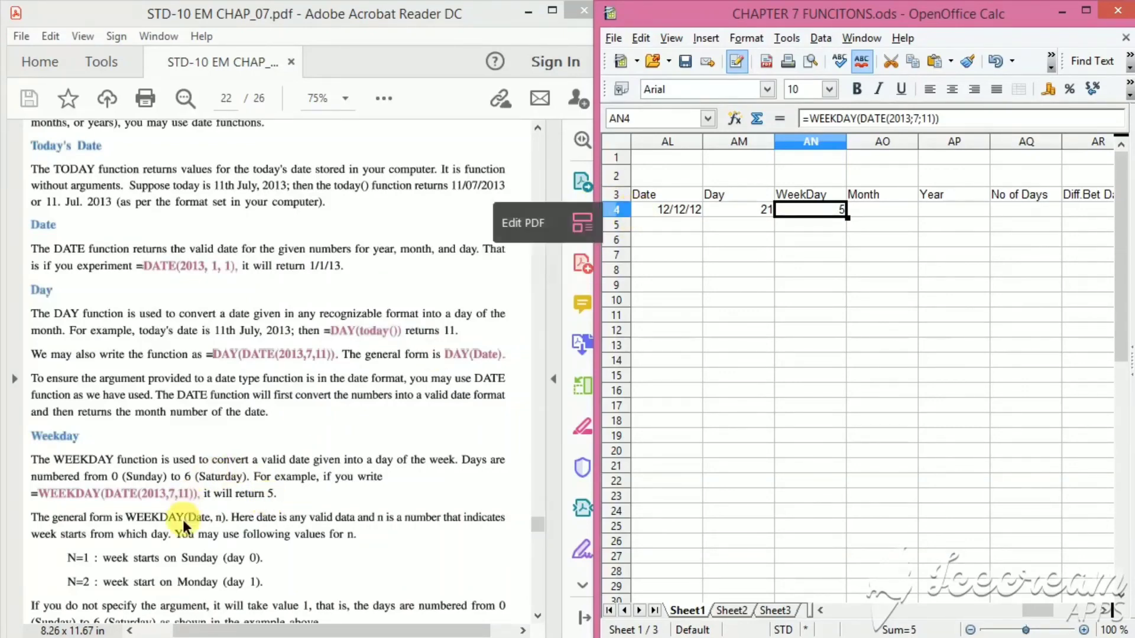
# Step: Bring up the Month section in the PDF textbook and enter =month(DATE(2013;07;11)) in Calc cell AO4 under the Month heading
pyautogui.click(180, 494)
pyautogui.doubleClick(179, 493)
pyautogui.scroll(-10, 178, 490)
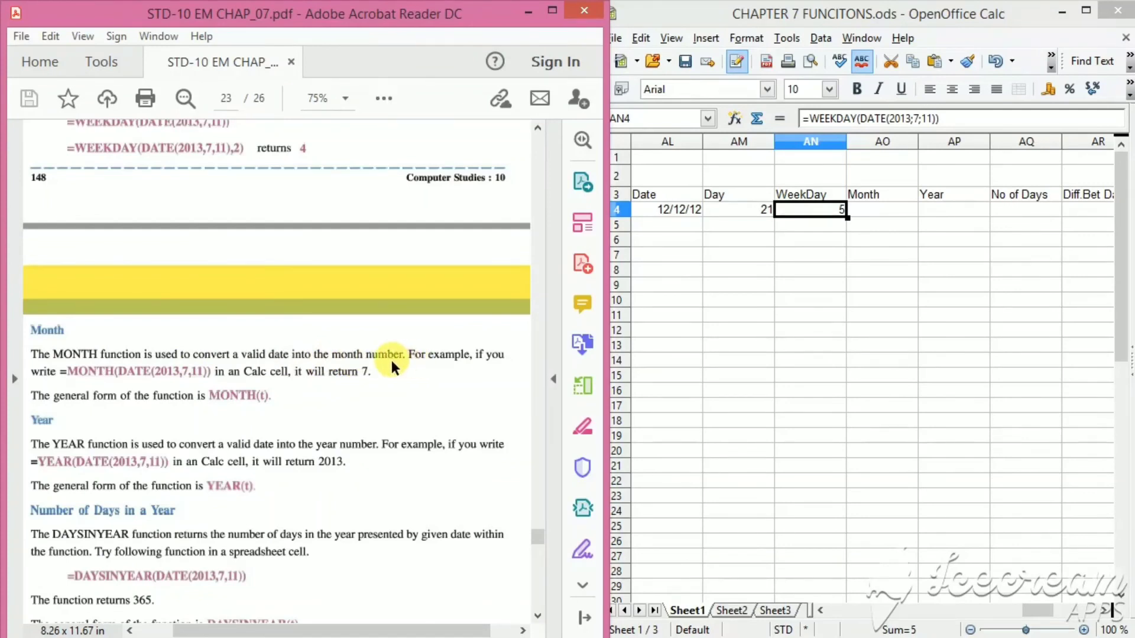
pyautogui.click(860, 211)
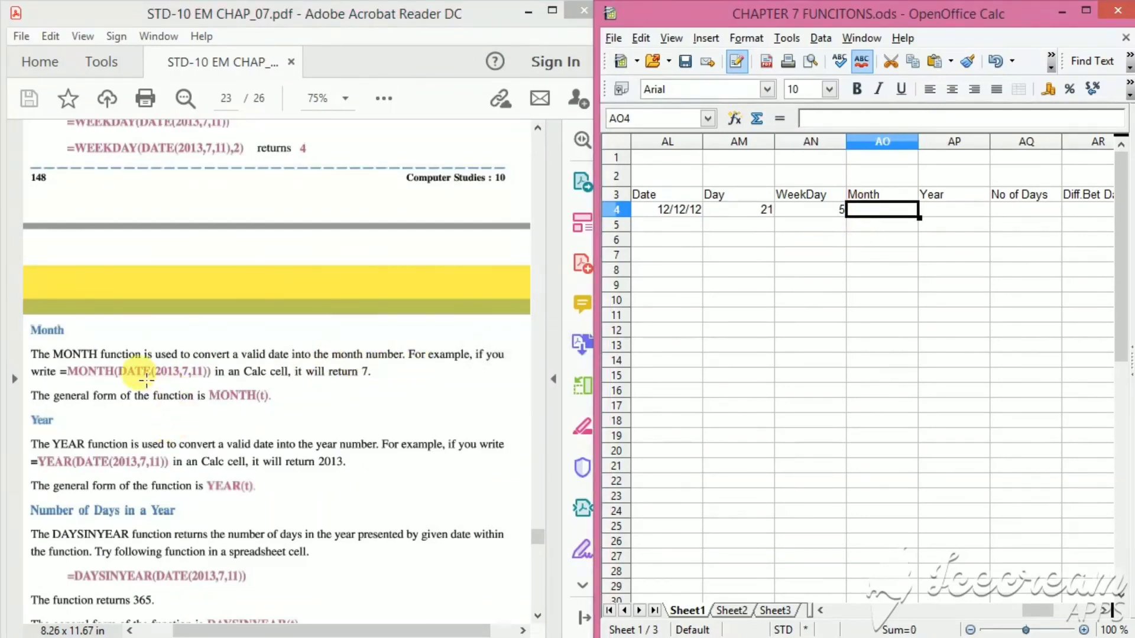
pyautogui.write('=')
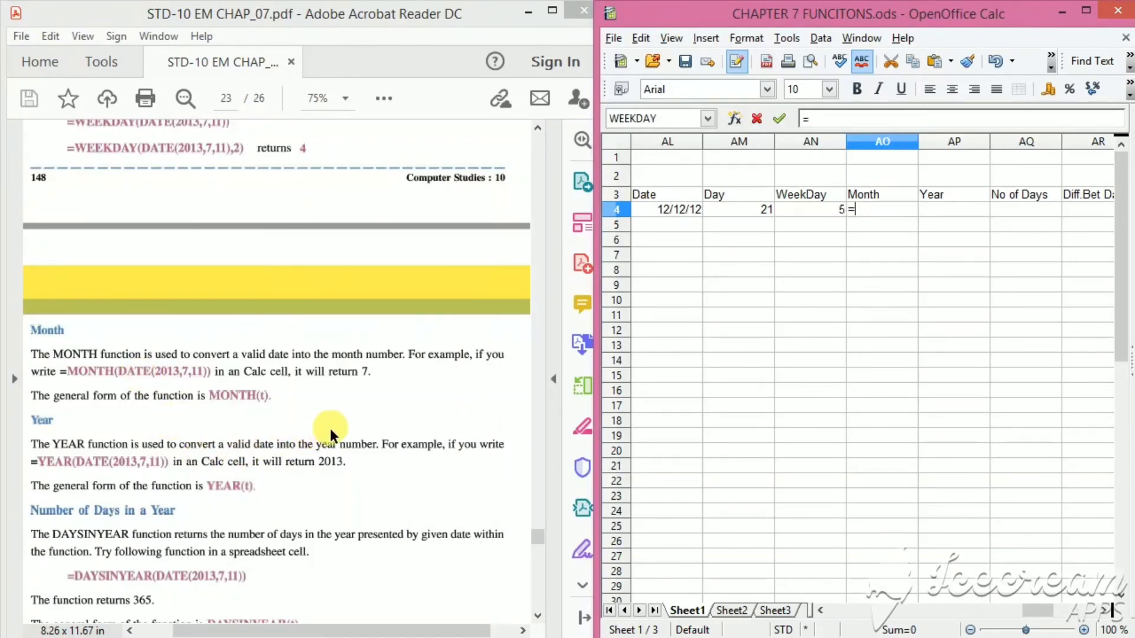
pyautogui.write('month')
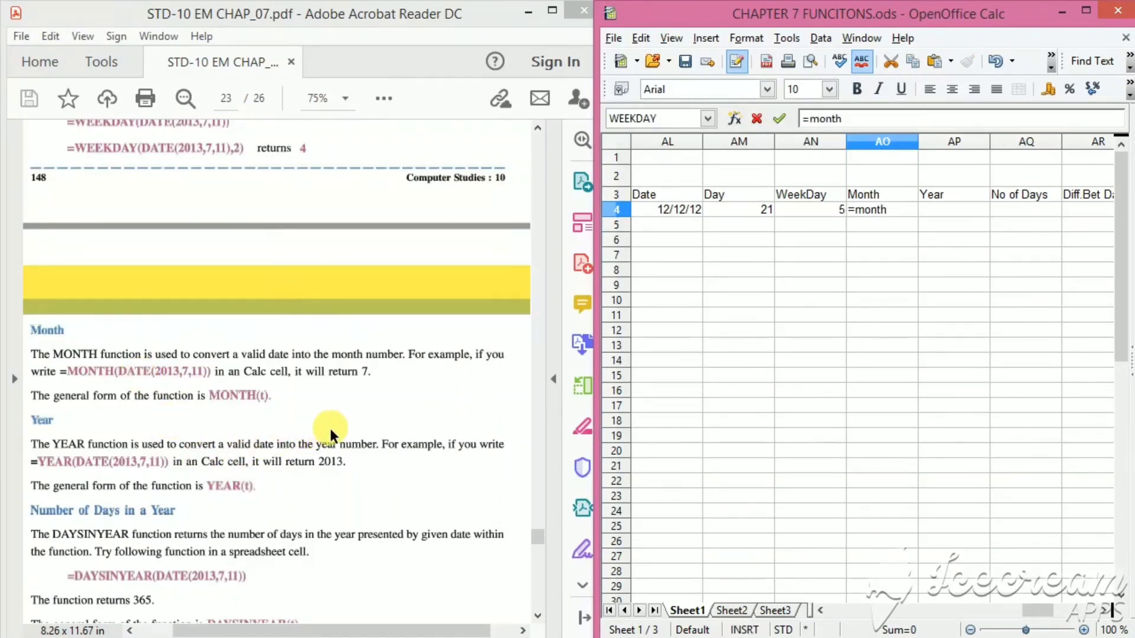
pyautogui.write('(DATE')
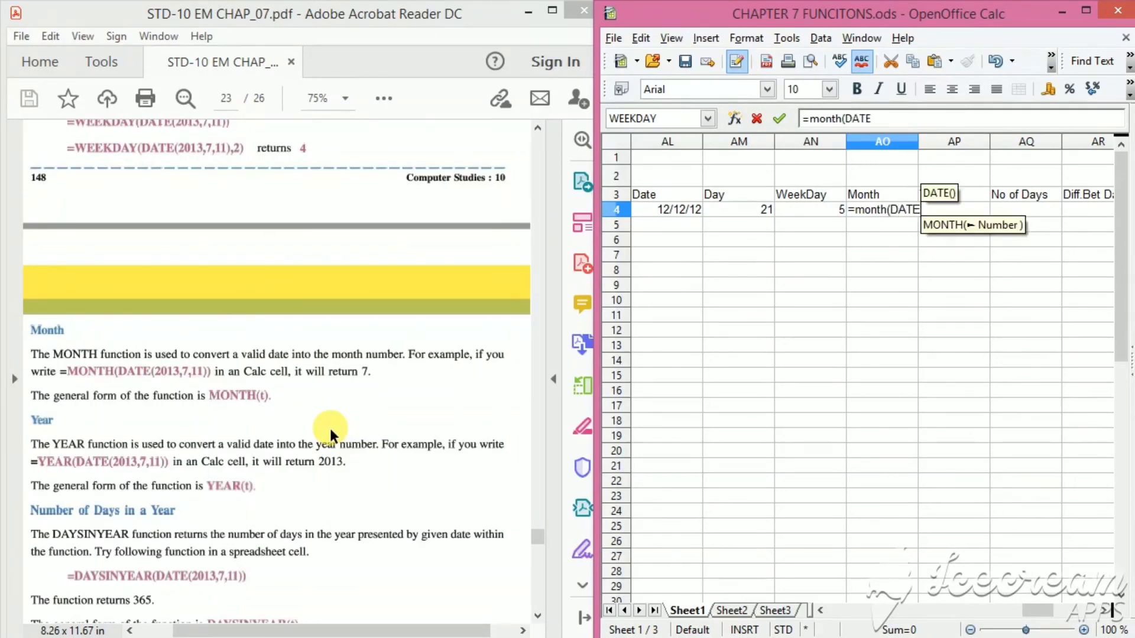
pyautogui.write('(')
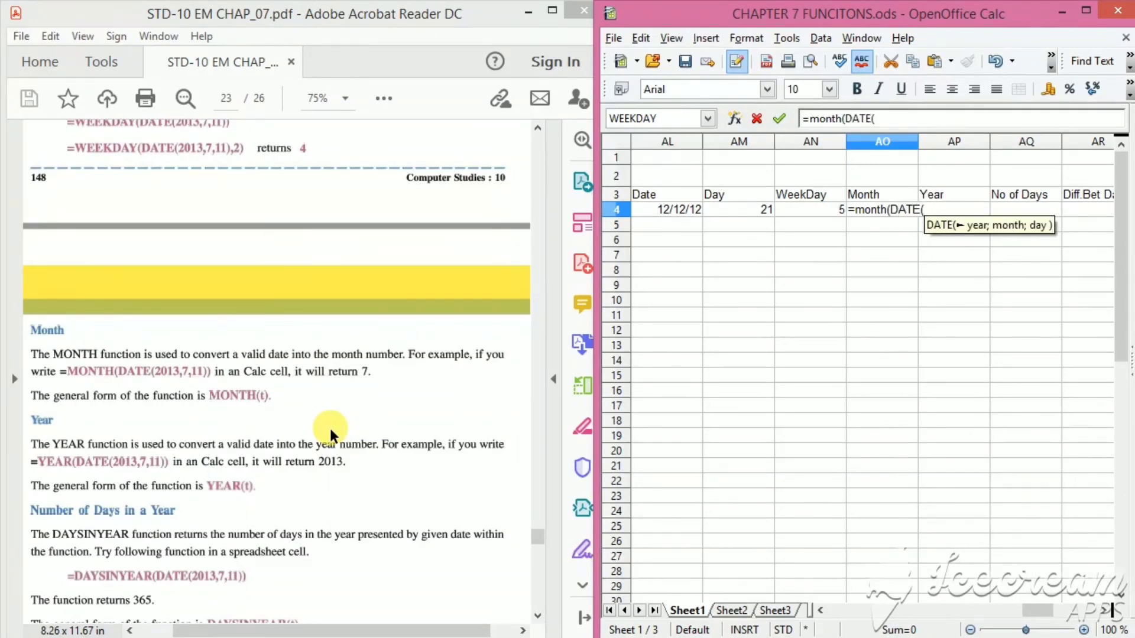
pyautogui.write('2013')
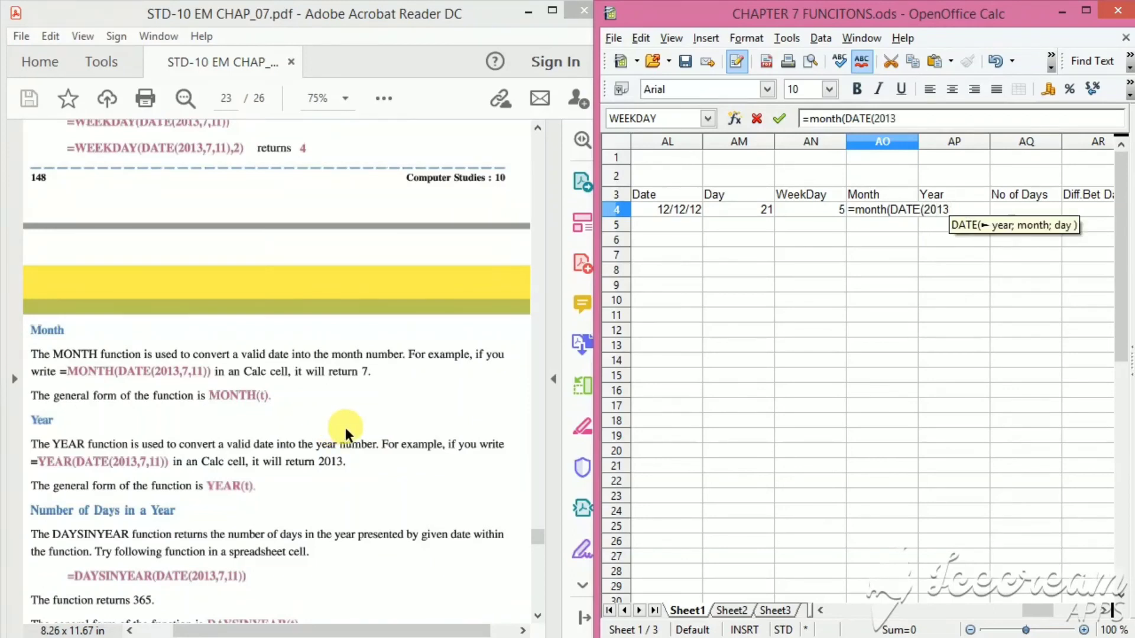
pyautogui.write(';0')
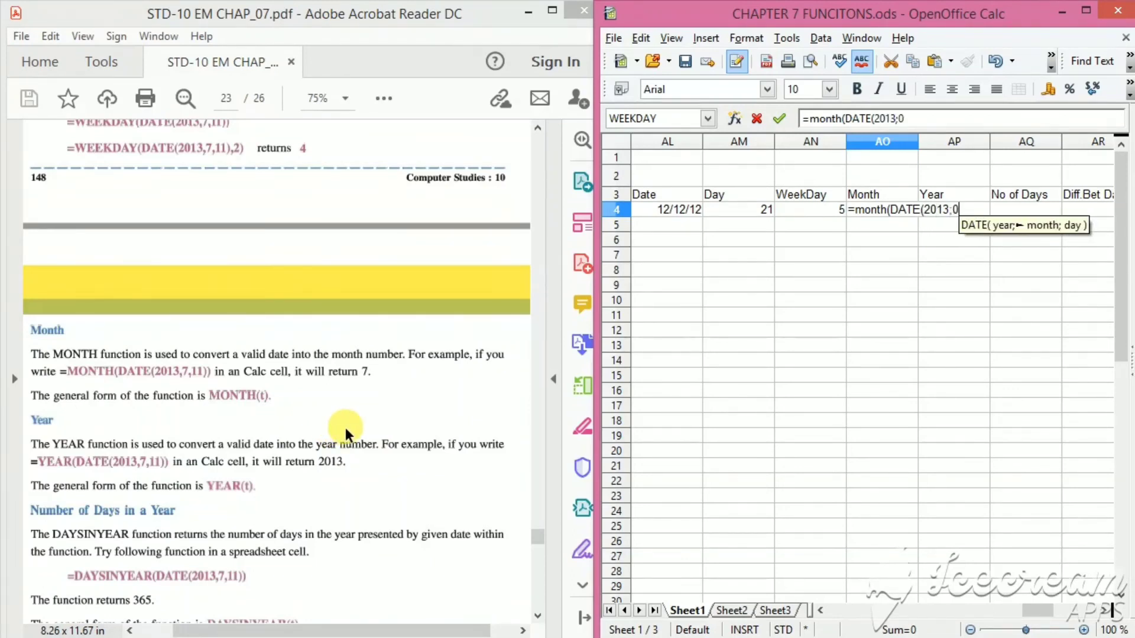
pyautogui.write('7;1')
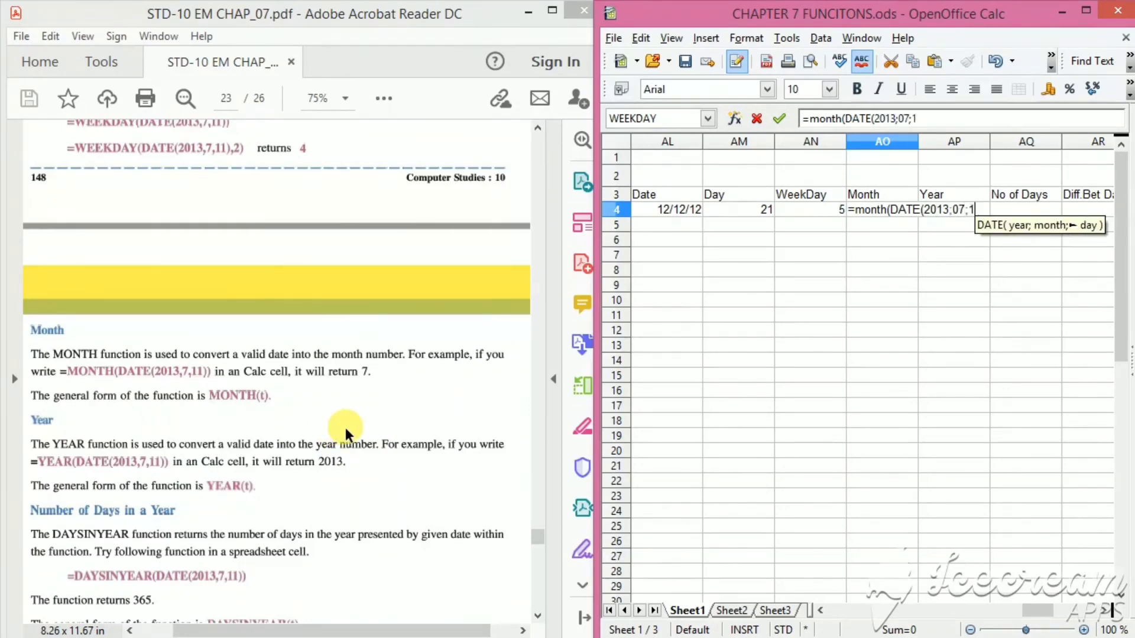
pyautogui.write('1))')
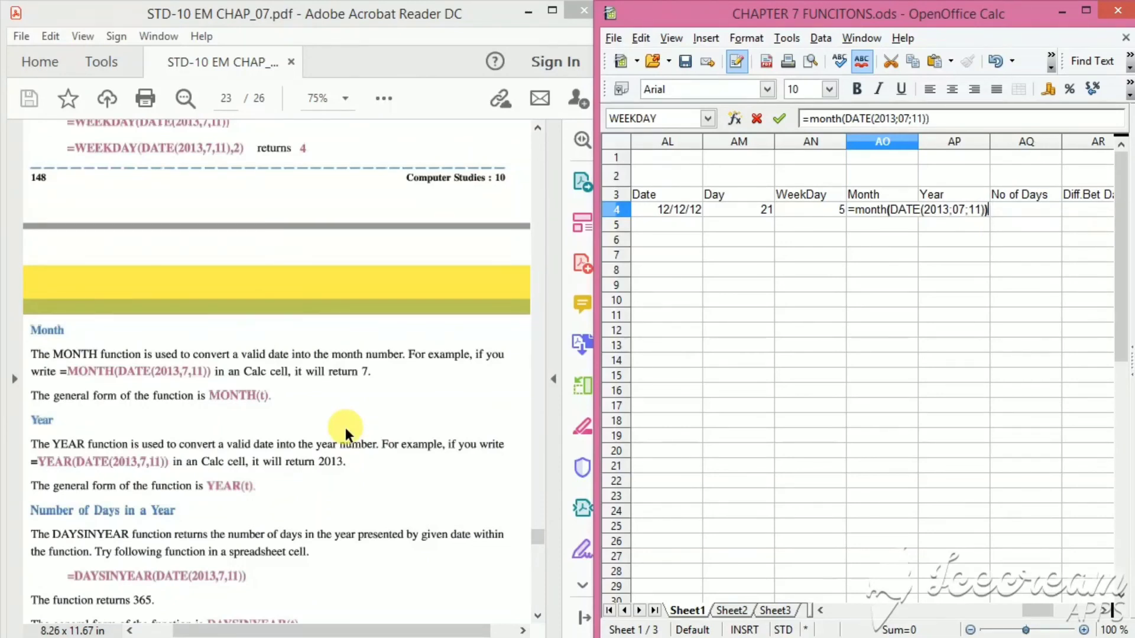
pyautogui.press('Return')
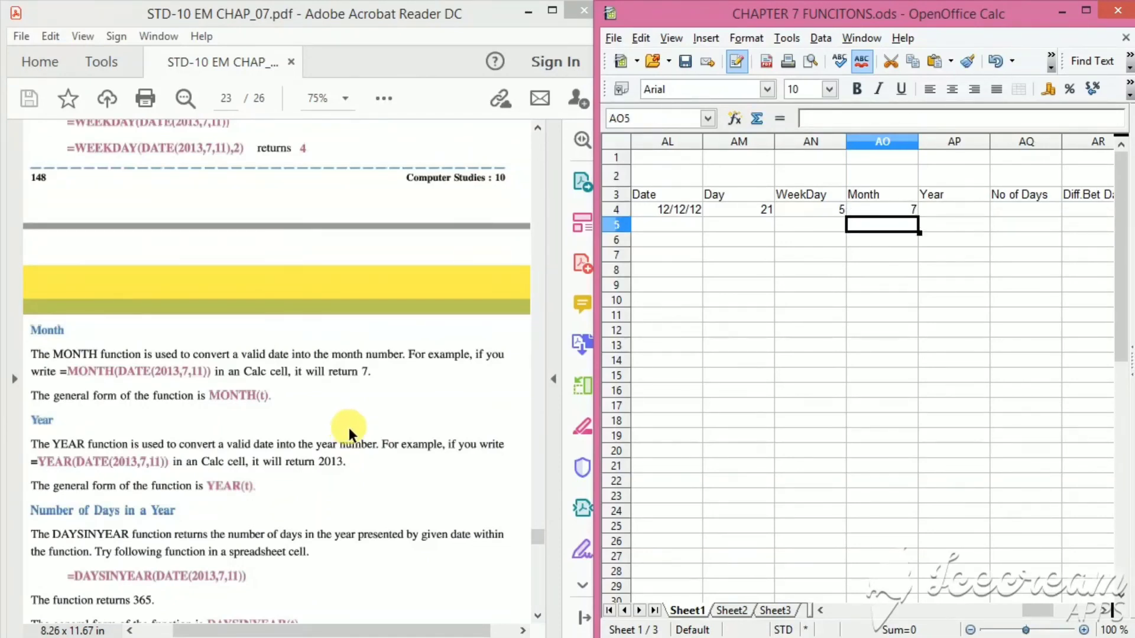
pyautogui.click(885, 206)
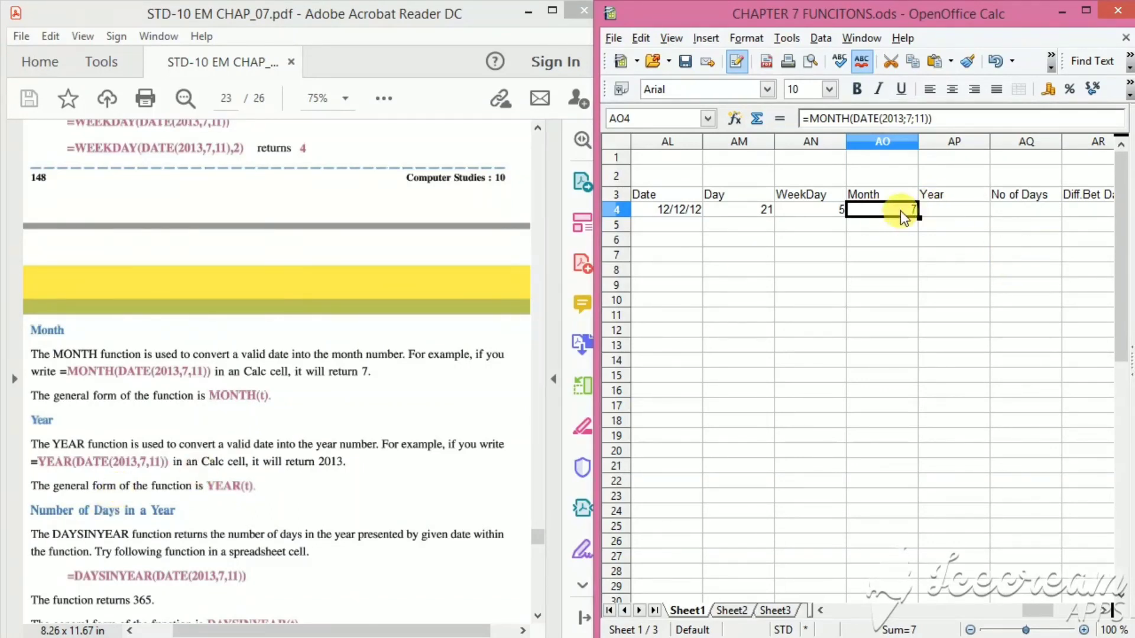
# Step: Show the Year section in the PDF textbook and enter =year(Date(2013;07;11)) in Calc cell AP4 under the Year heading
pyautogui.click(121, 462)
pyautogui.scroll(-3, 124, 434)
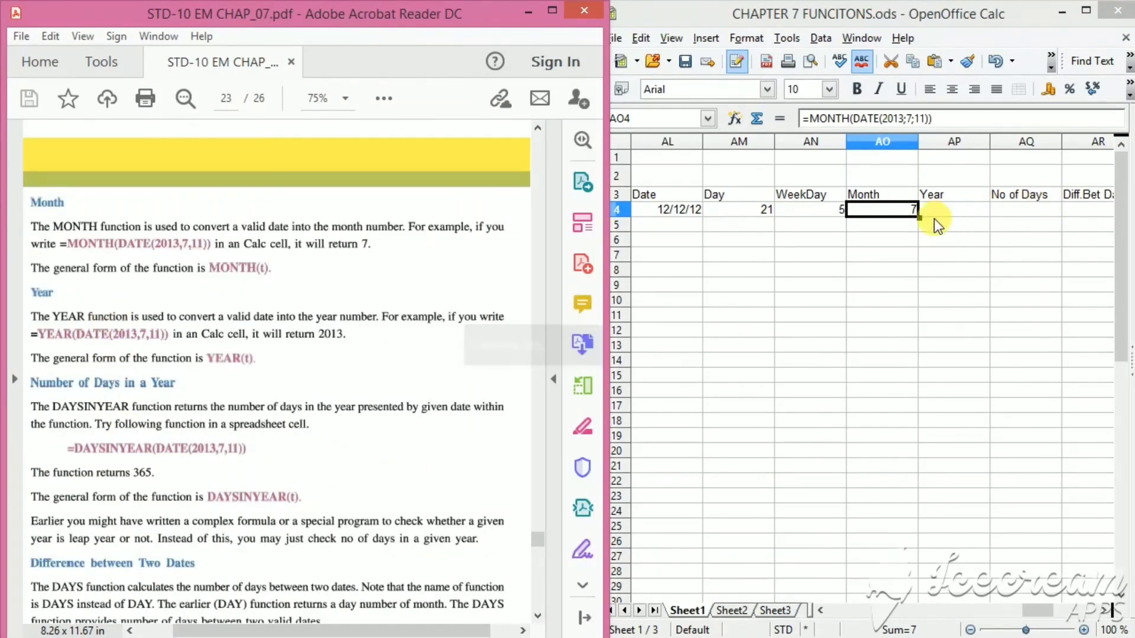
pyautogui.click(934, 215)
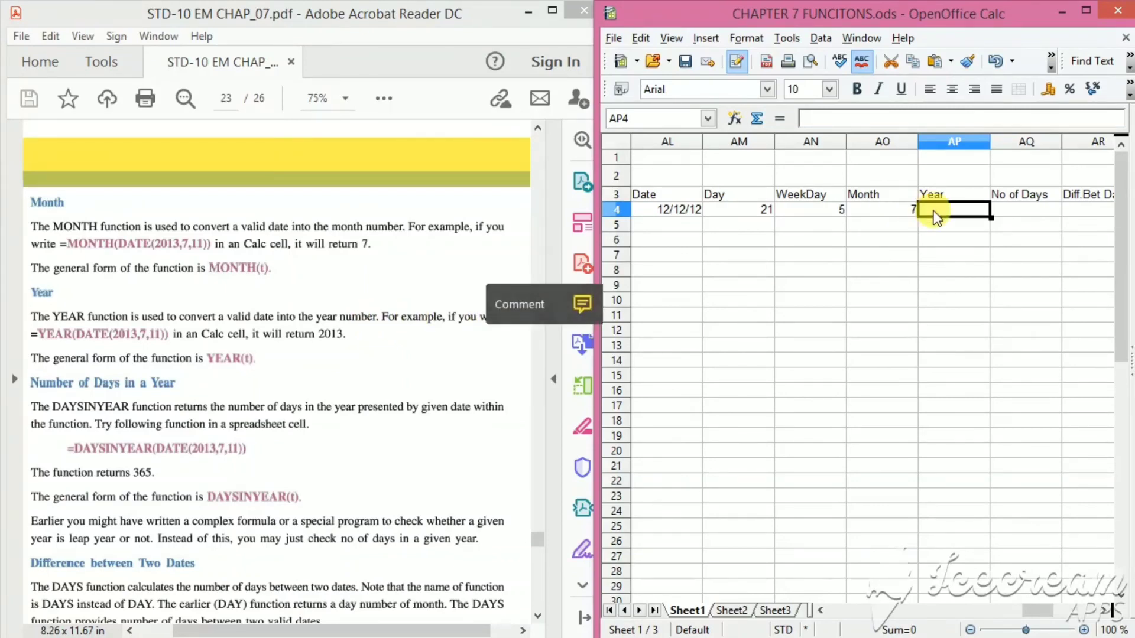
pyautogui.write('=')
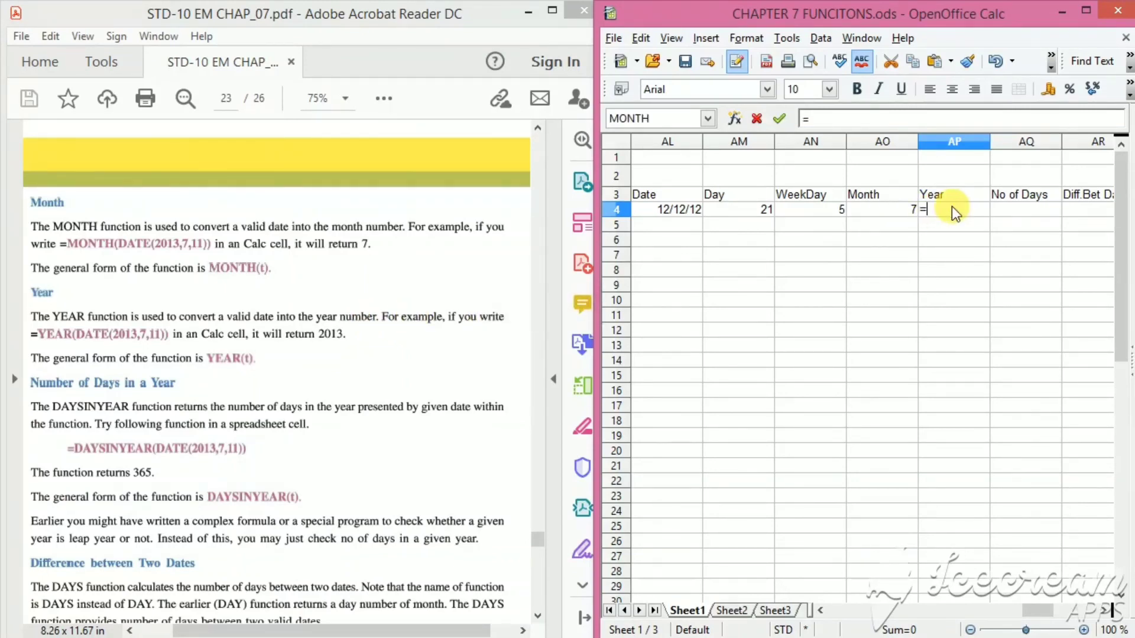
pyautogui.write('year(')
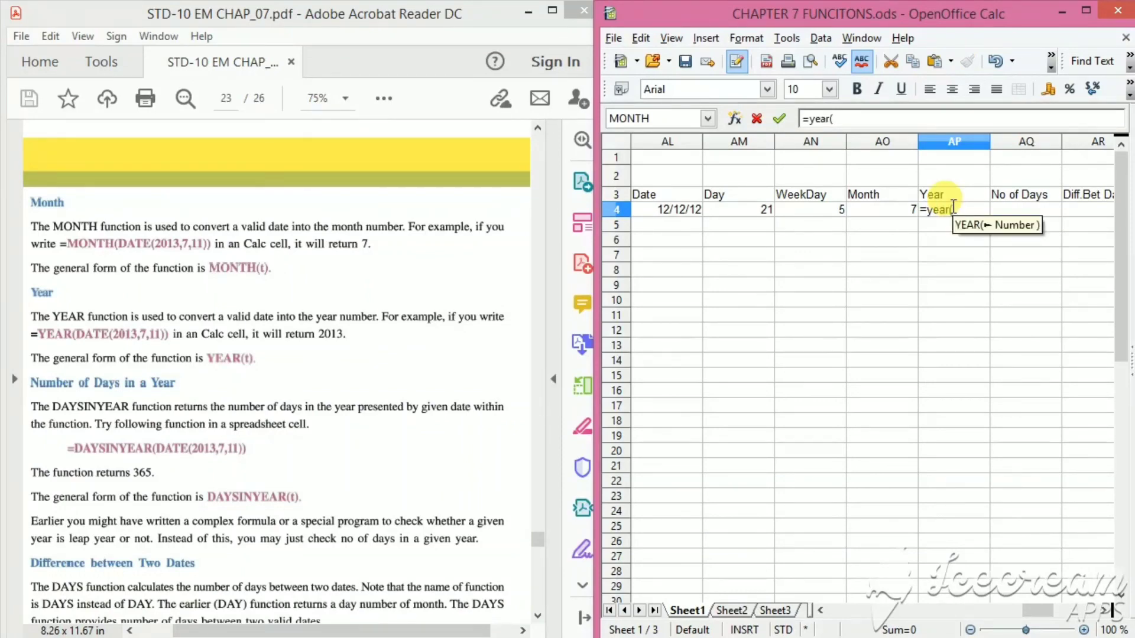
pyautogui.write('Date')
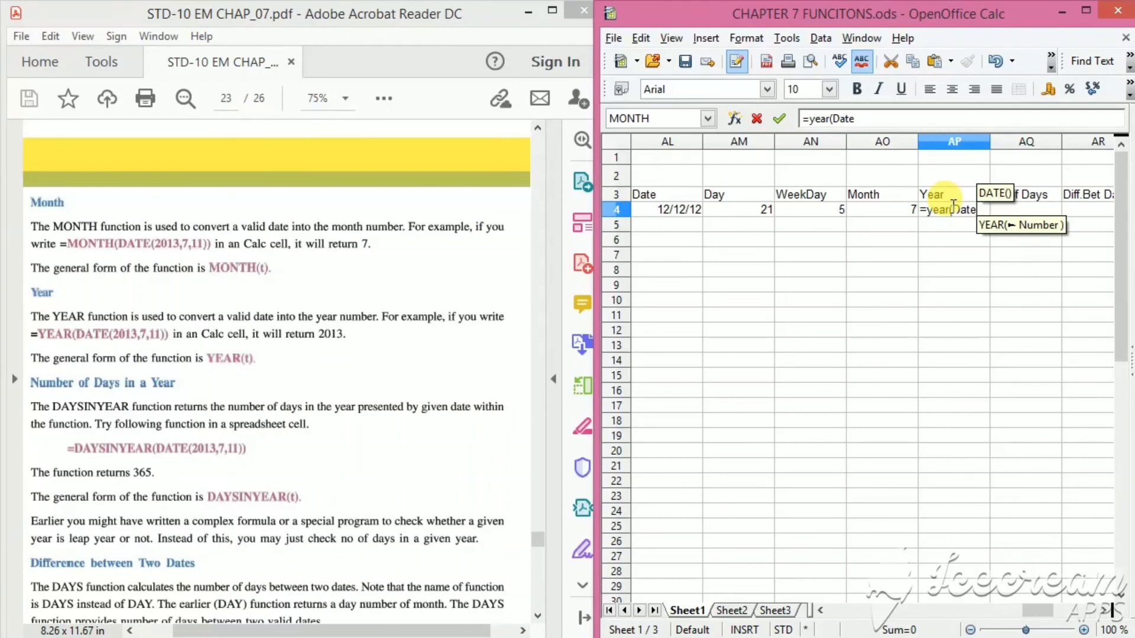
pyautogui.write('(')
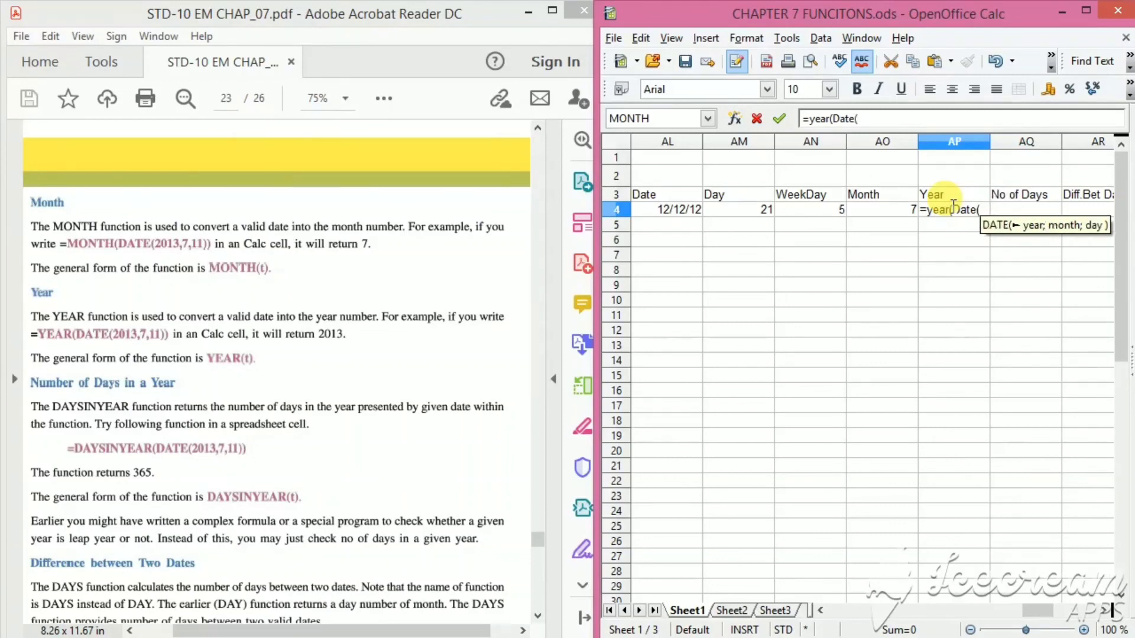
pyautogui.write('2')
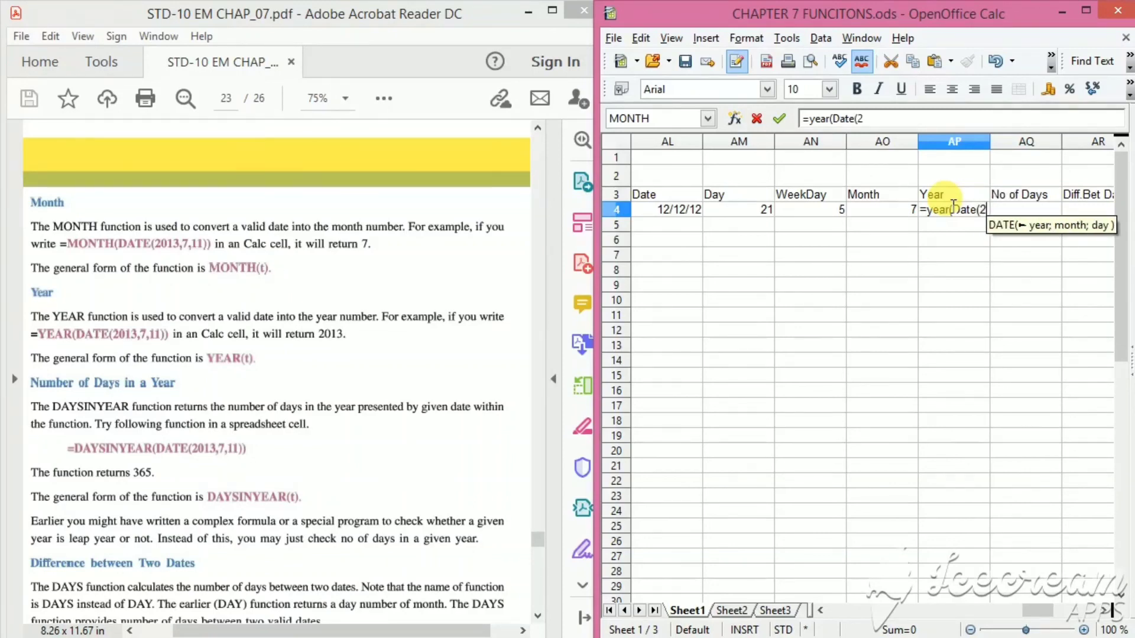
pyautogui.write('013;')
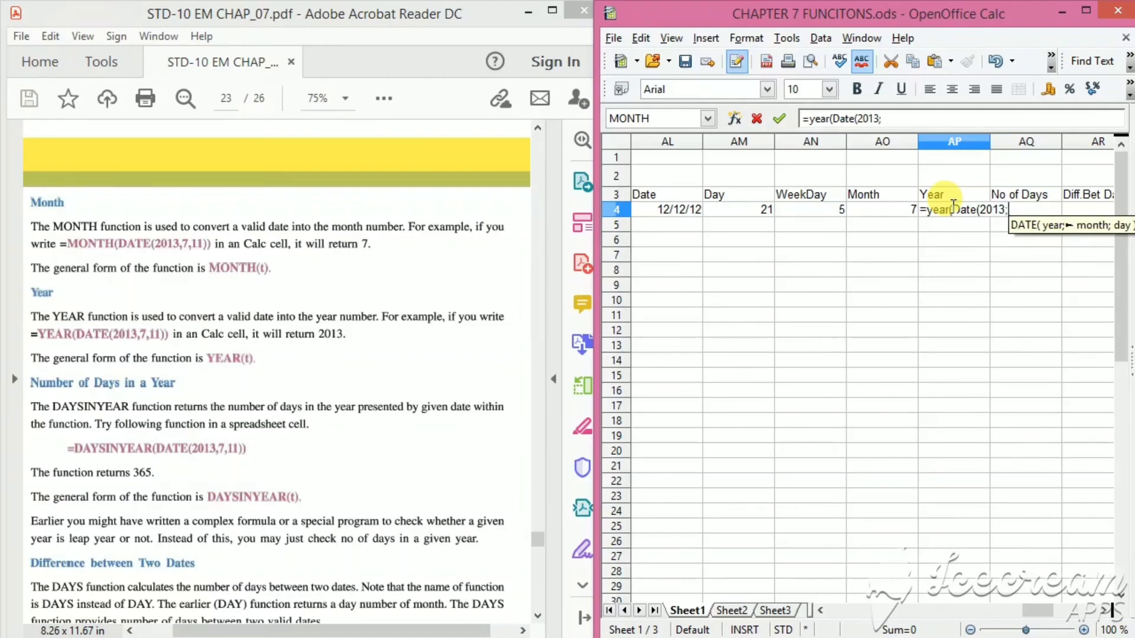
pyautogui.write('07;0')
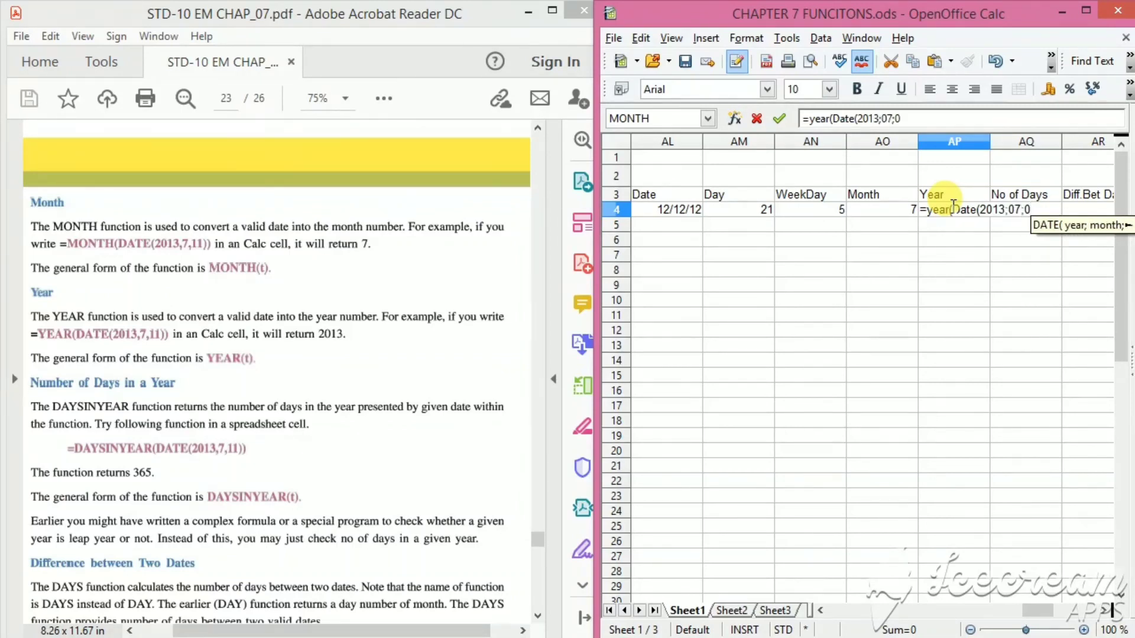
pyautogui.press('BackSpace')
pyautogui.write('11')
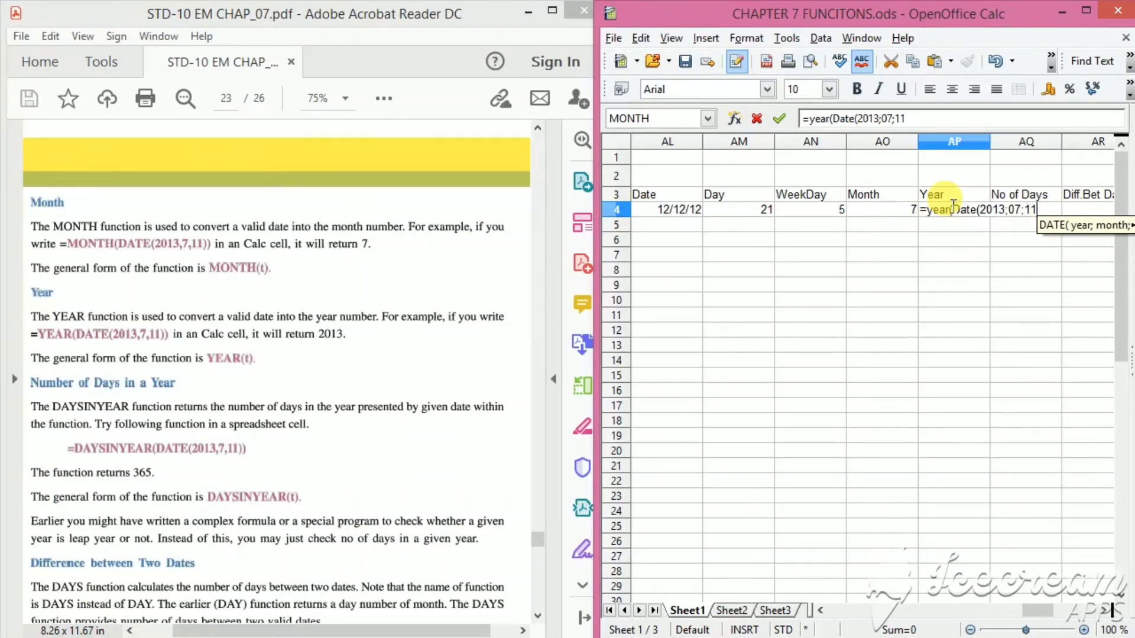
pyautogui.write('))')
pyautogui.press('Return')
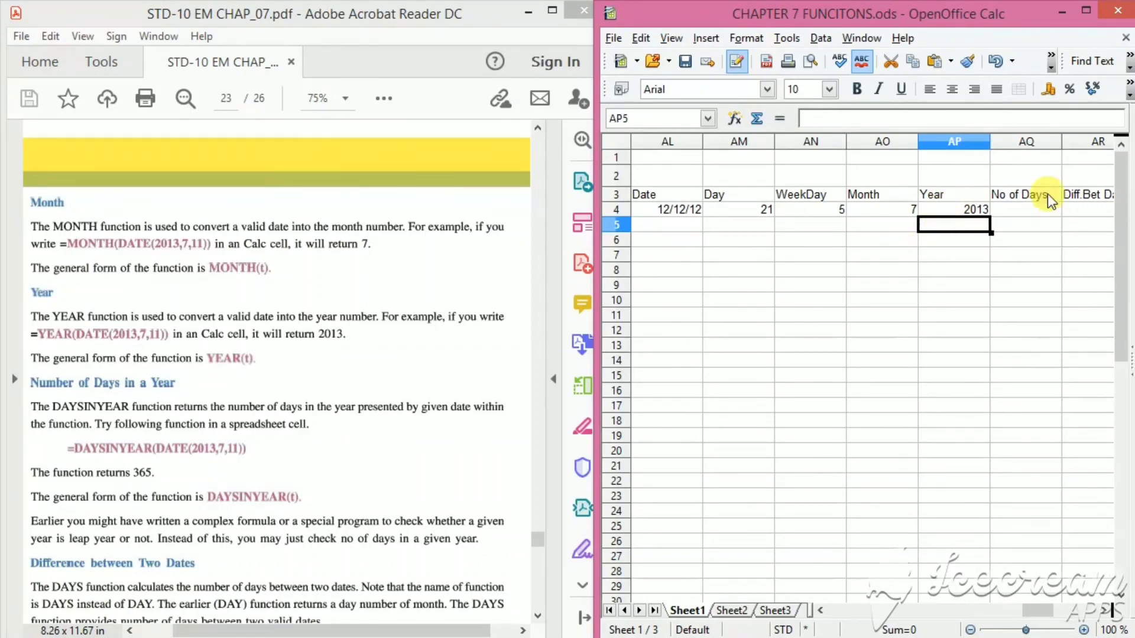
pyautogui.click(948, 214)
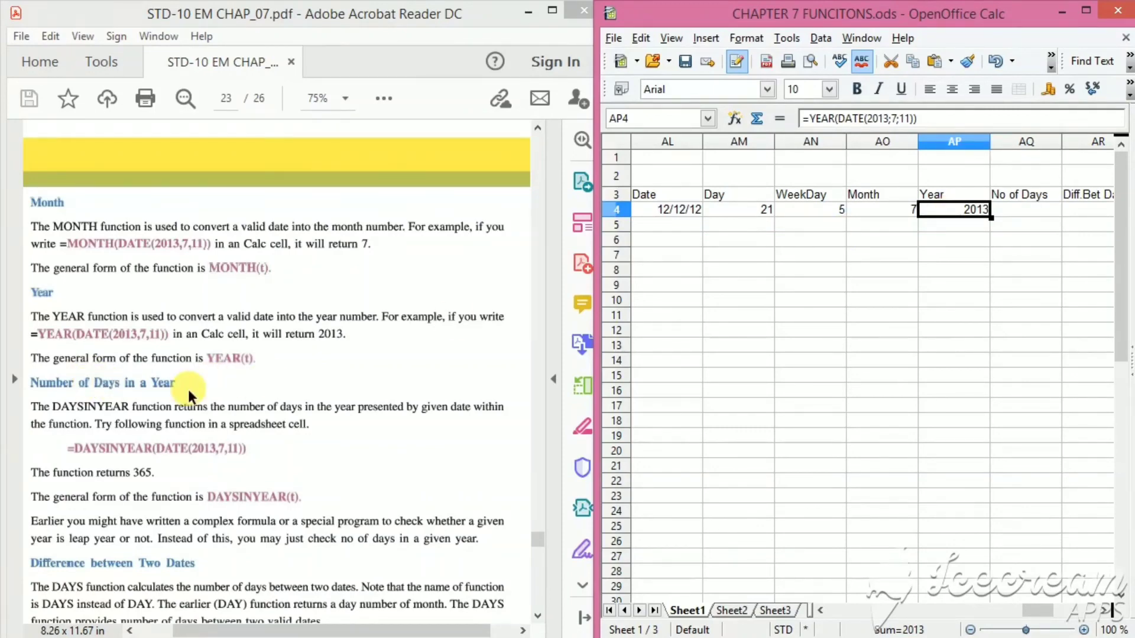
# Step: Enter the partial formula =daysinyear(Date(201 in cell AQ4 under the No of Days heading
pyautogui.click(1013, 208)
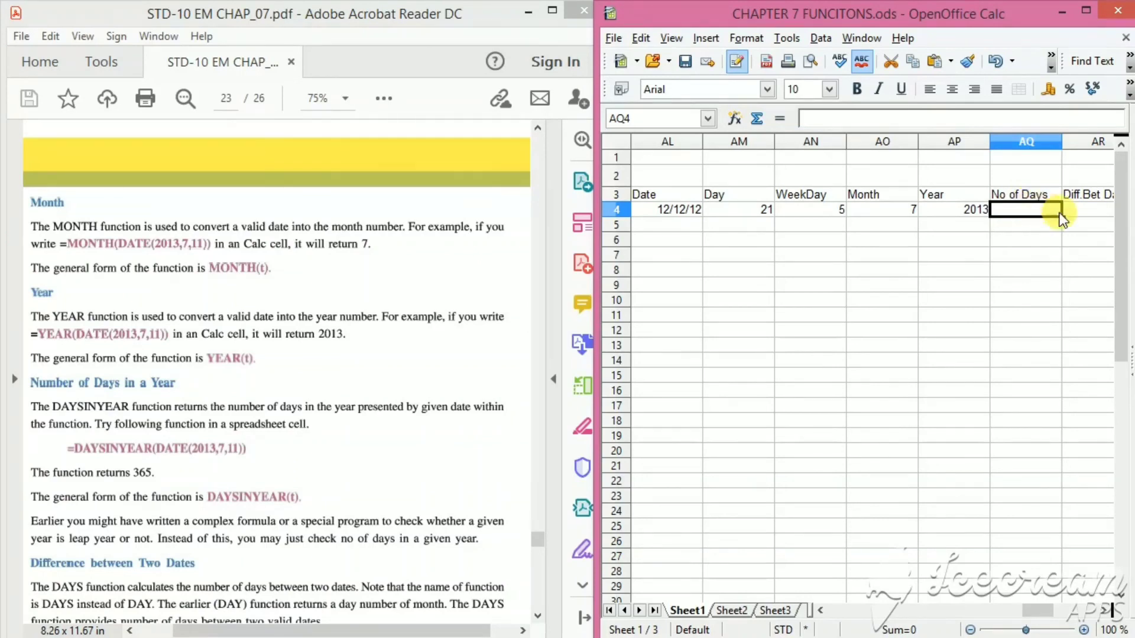
pyautogui.write('=')
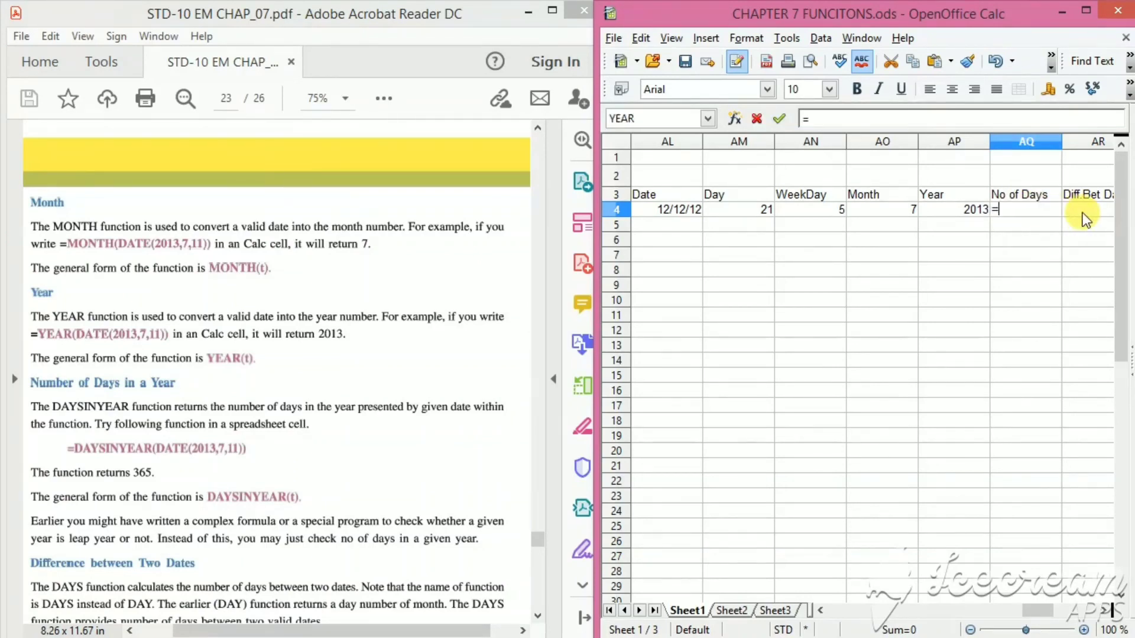
pyautogui.write('day')
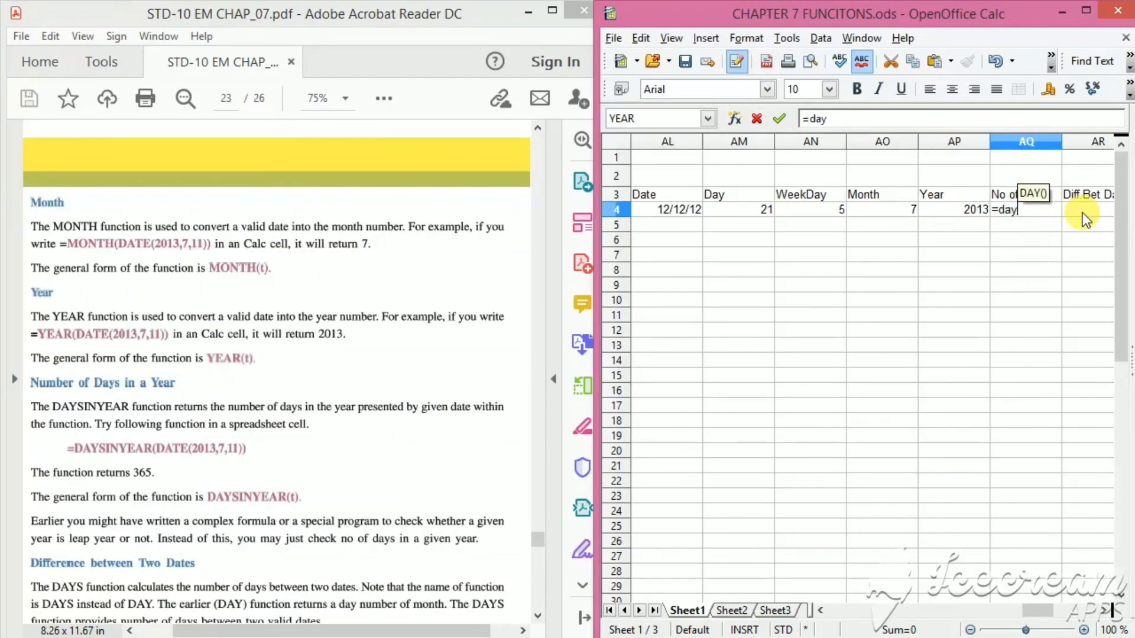
pyautogui.write('sinyear')
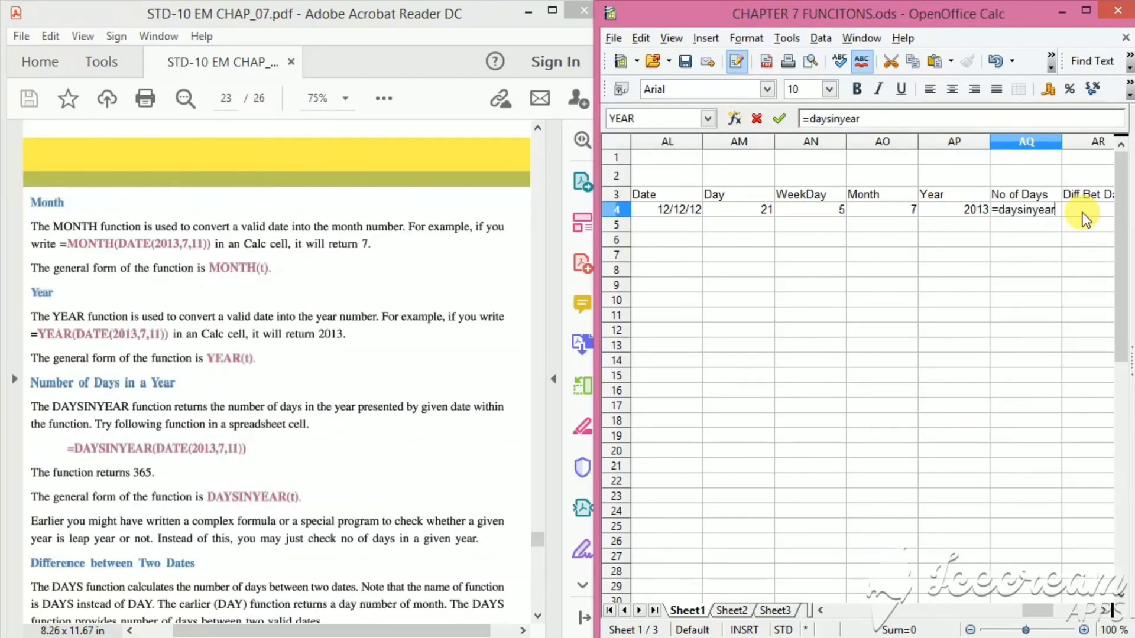
pyautogui.write('(Date')
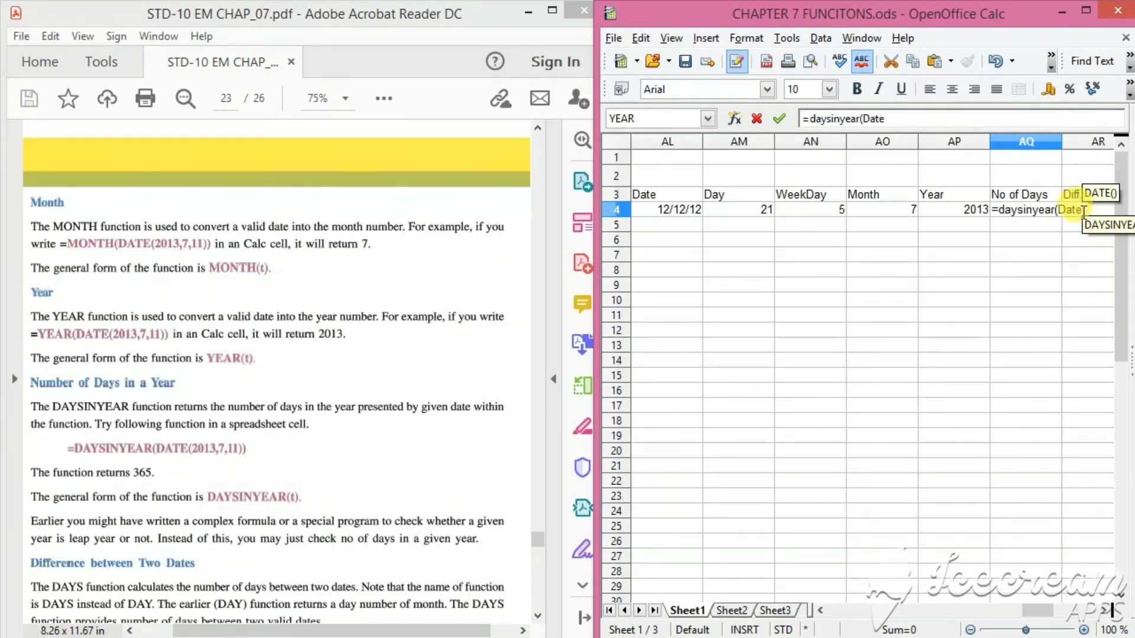
pyautogui.write('(201')
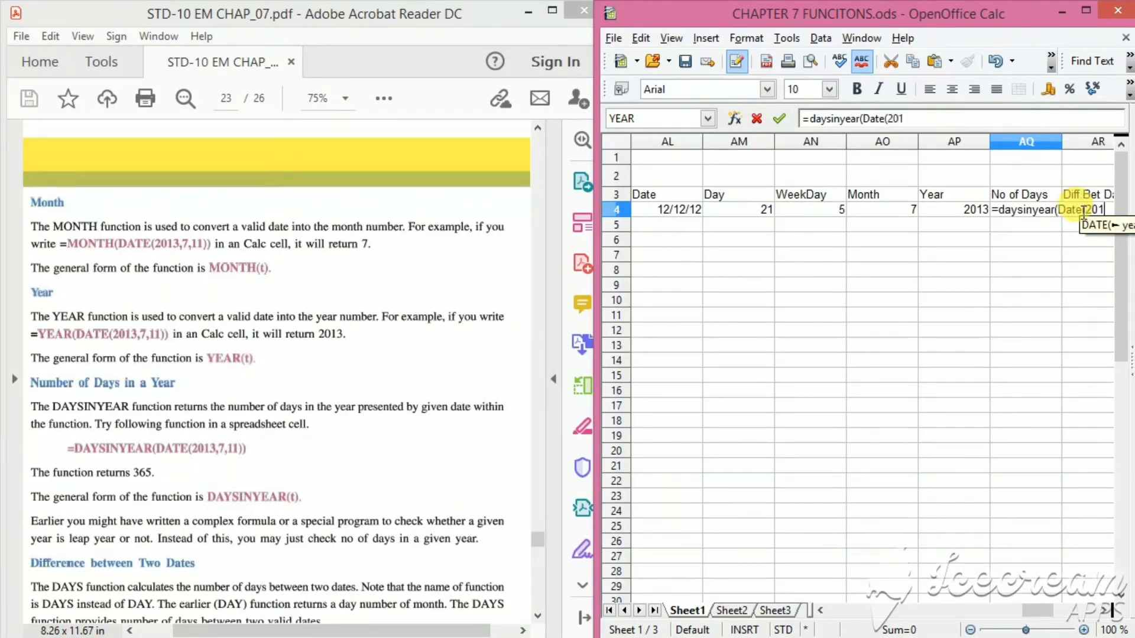
pyautogui.press('Return')
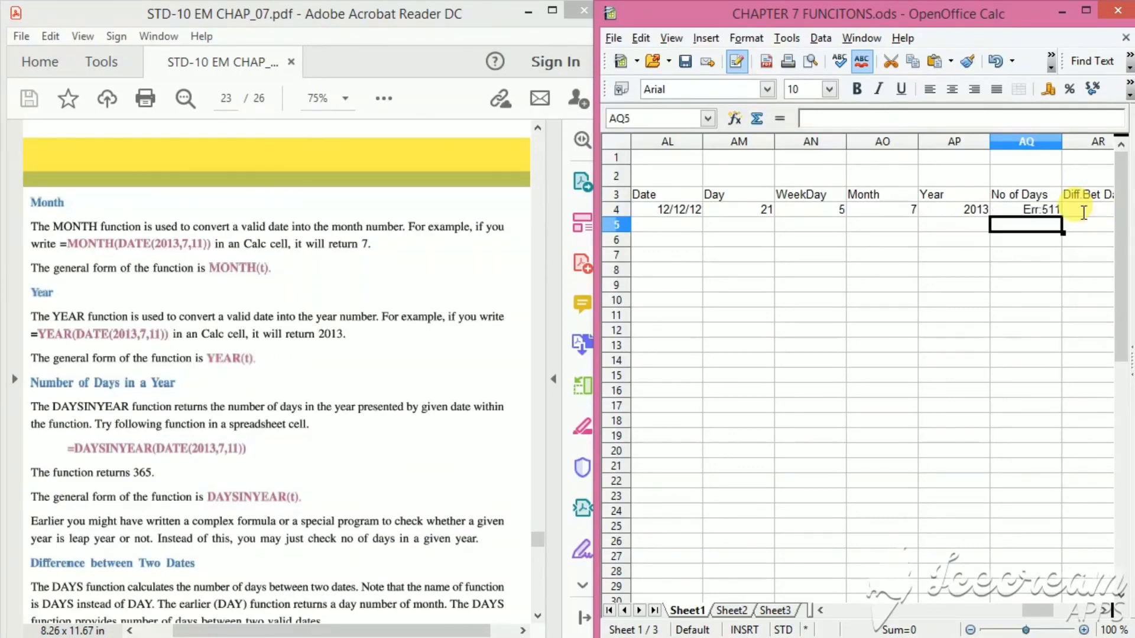
# Step: Complete the formula in cell AQ4 as =DAYSINYEAR(DATE(2013;07;11)) and reselect the cell to show its formula
pyautogui.click(1041, 207)
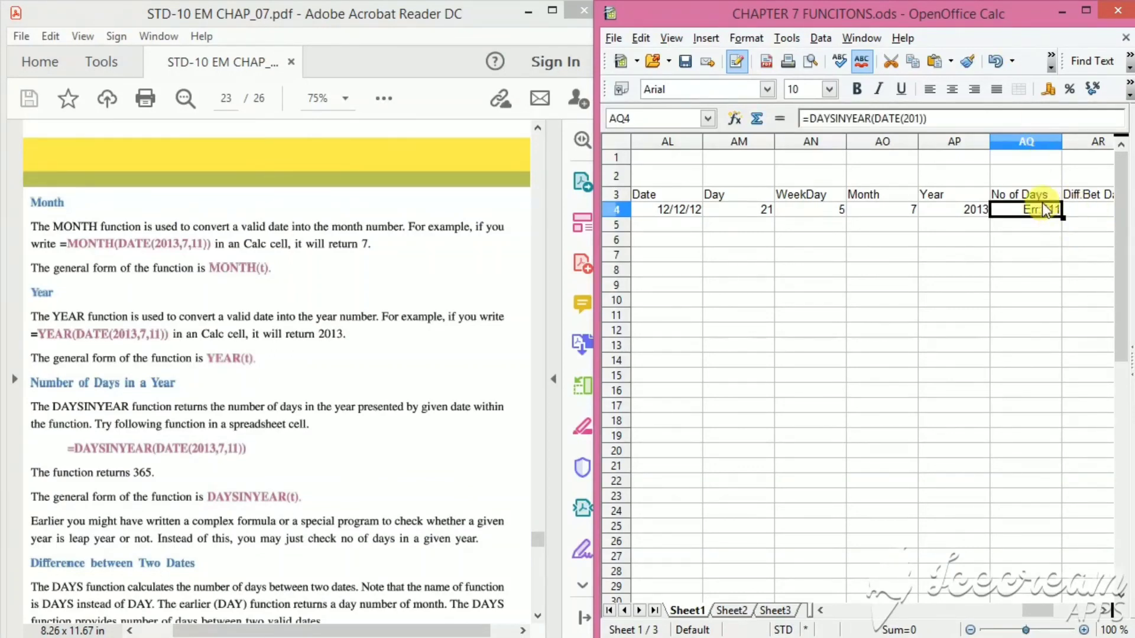
pyautogui.click(917, 118)
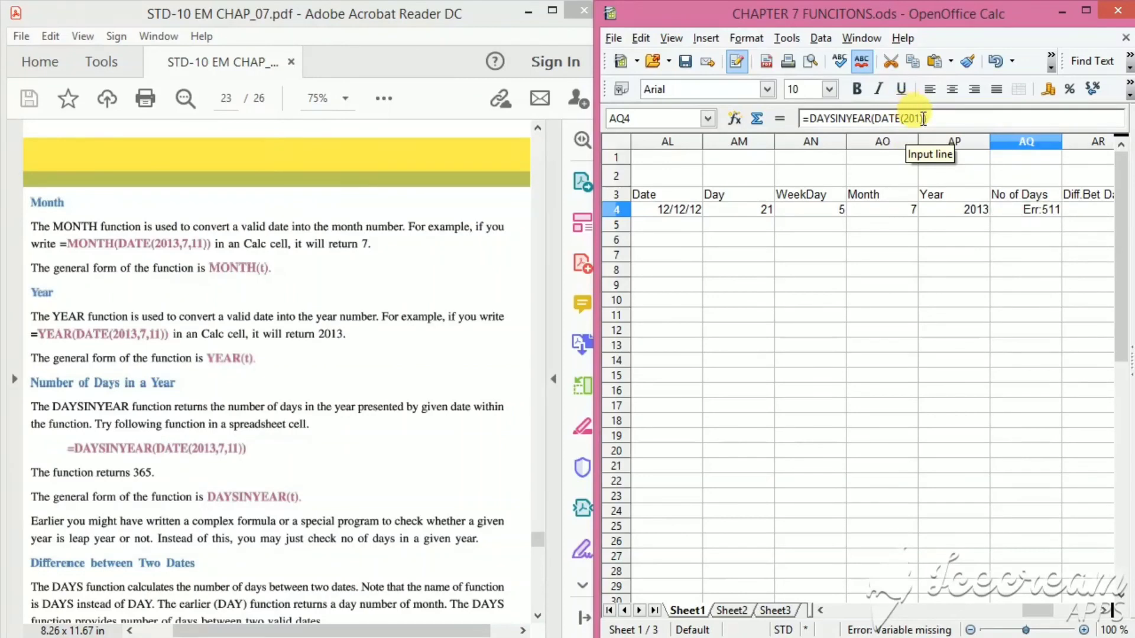
pyautogui.write('3')
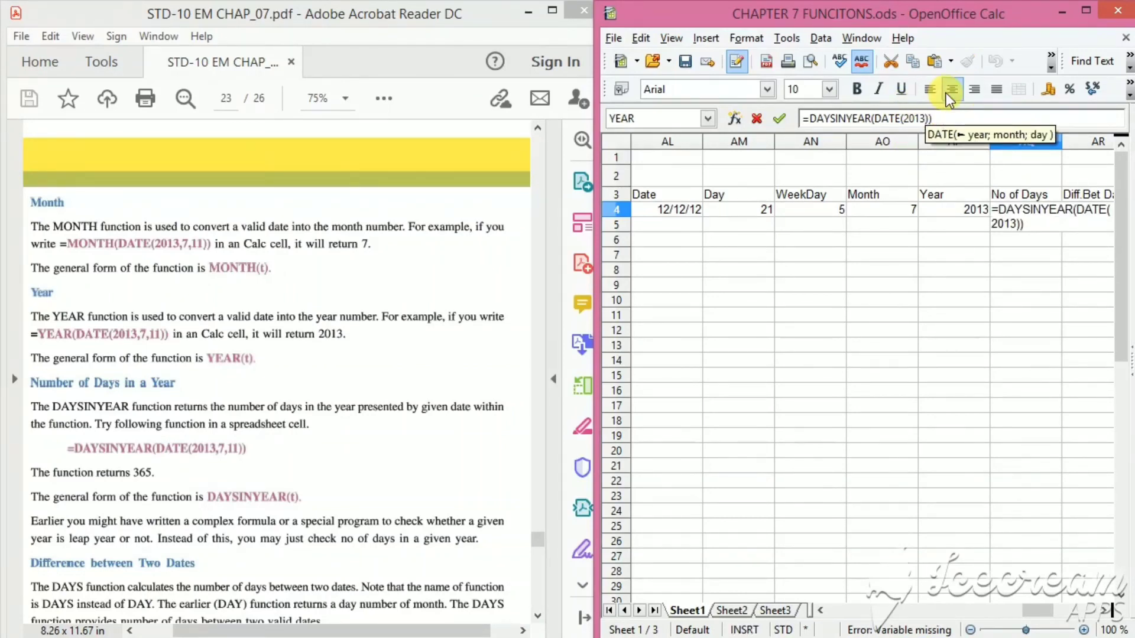
pyautogui.write(';')
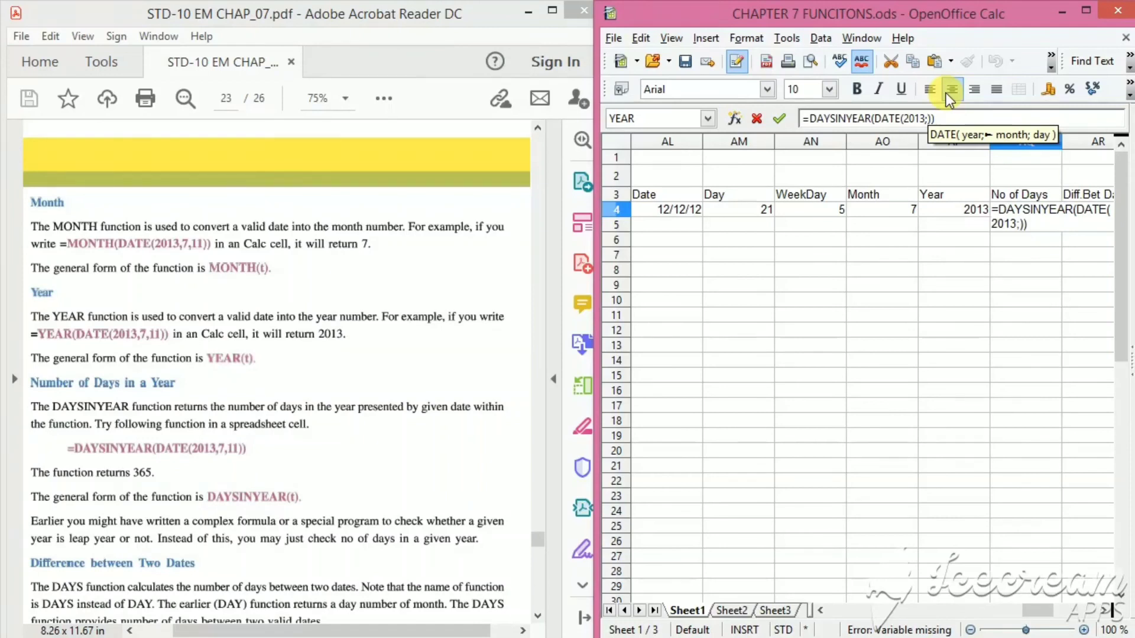
pyautogui.write('7')
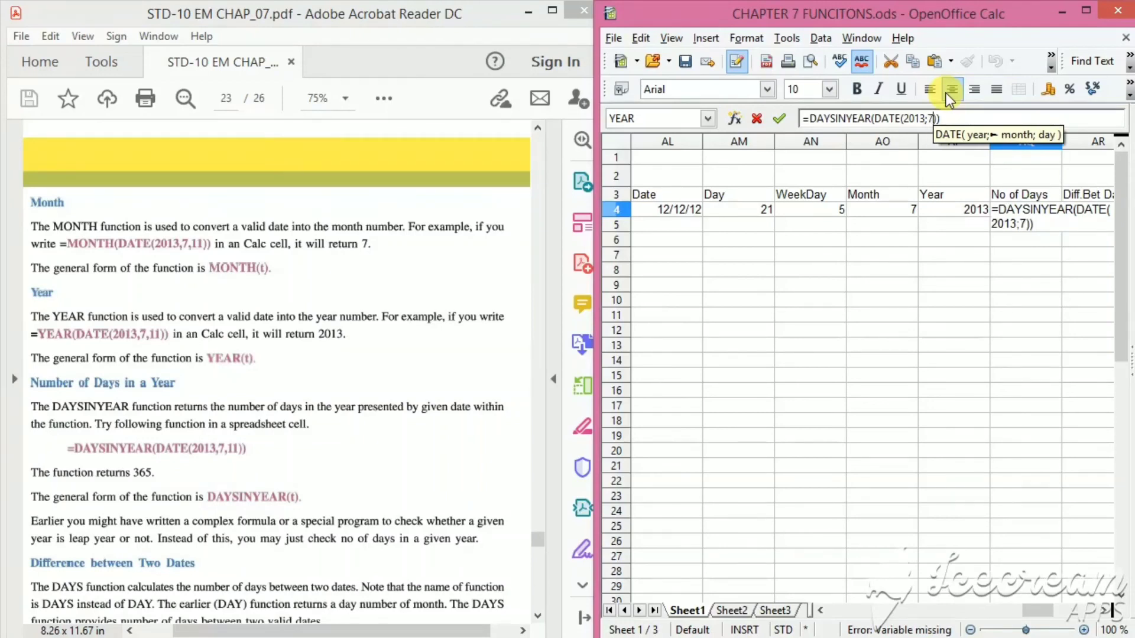
pyautogui.press('BackSpace')
pyautogui.write('07;')
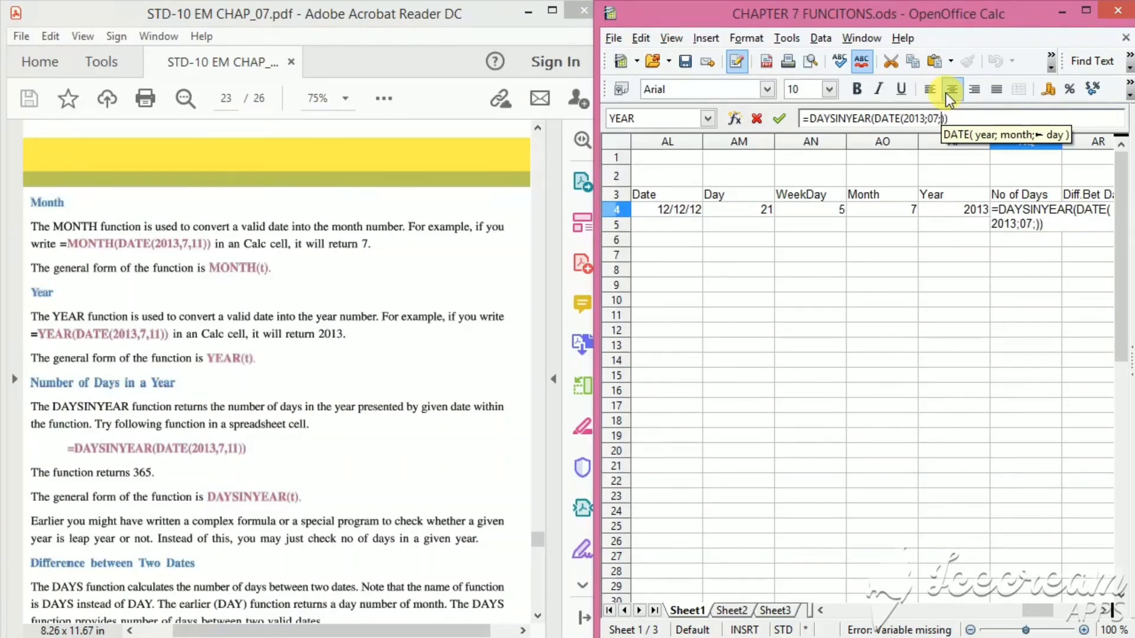
pyautogui.write('11')
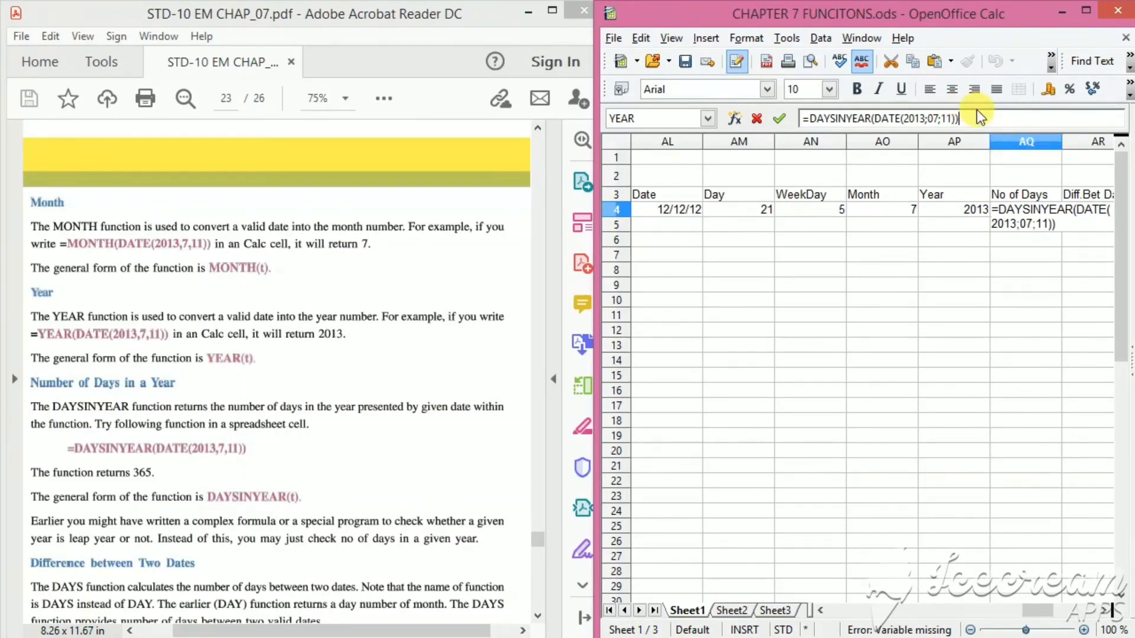
pyautogui.press('Return')
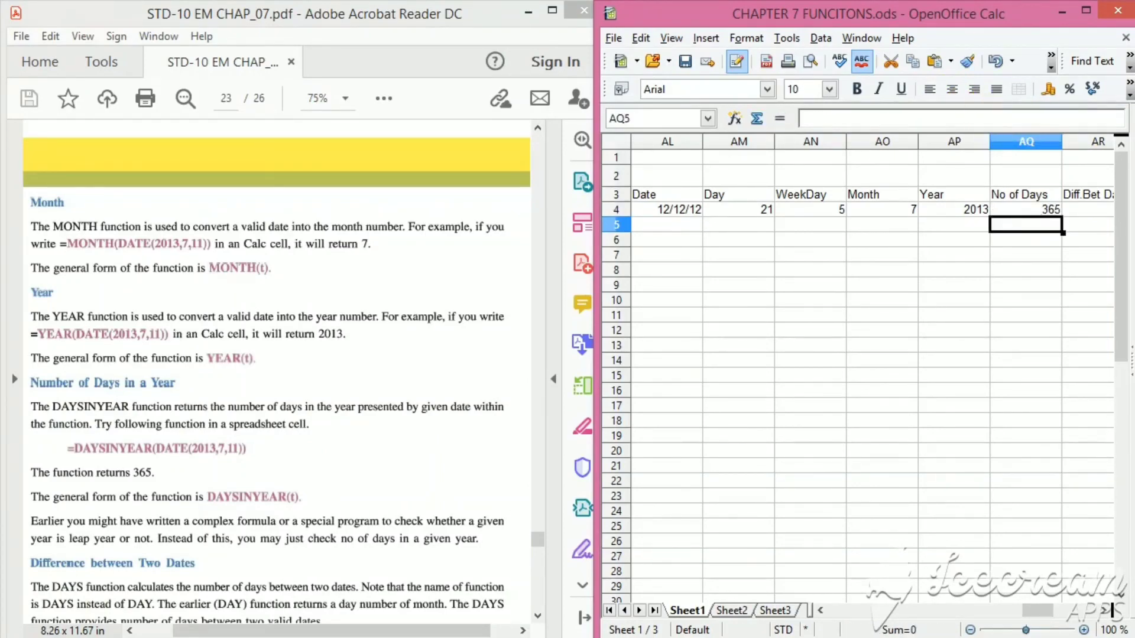
pyautogui.click(1027, 210)
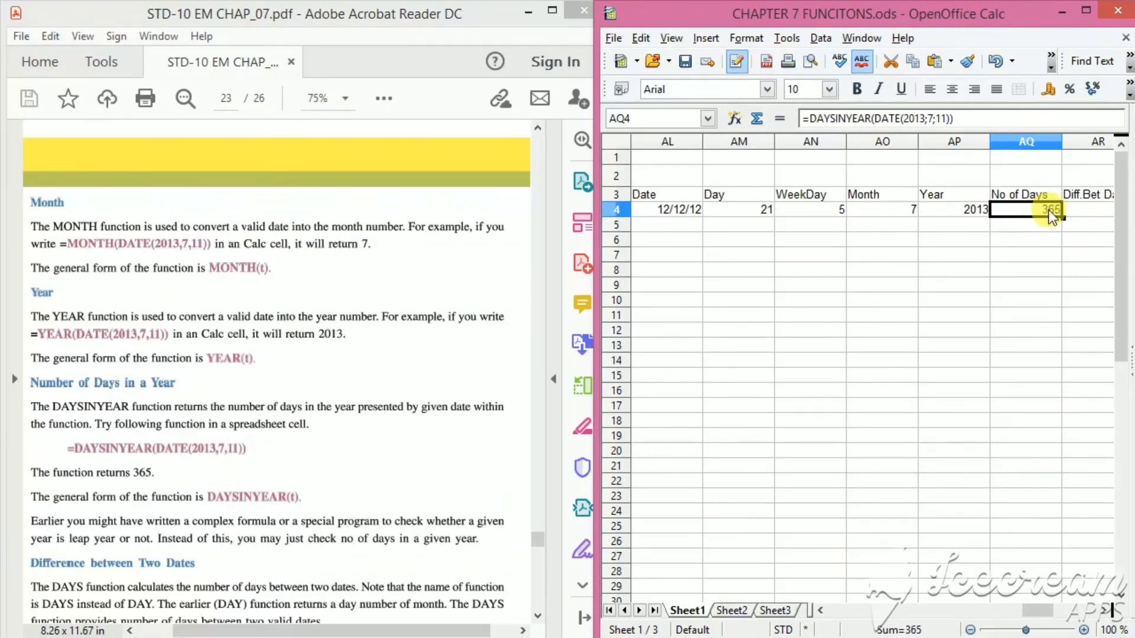
# Step: Switch to the PDF textbook and show the Difference between Two Dates section with its DAYS function example
pyautogui.click(114, 474)
pyautogui.scroll(-3, 122, 467)
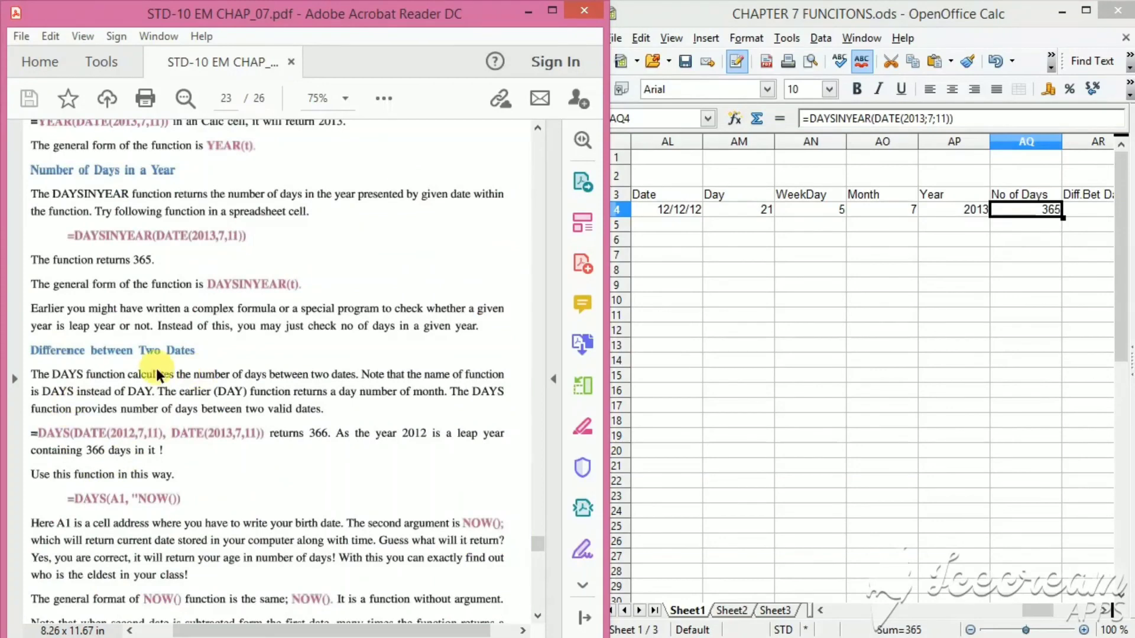
pyautogui.scroll(-1, 311, 422)
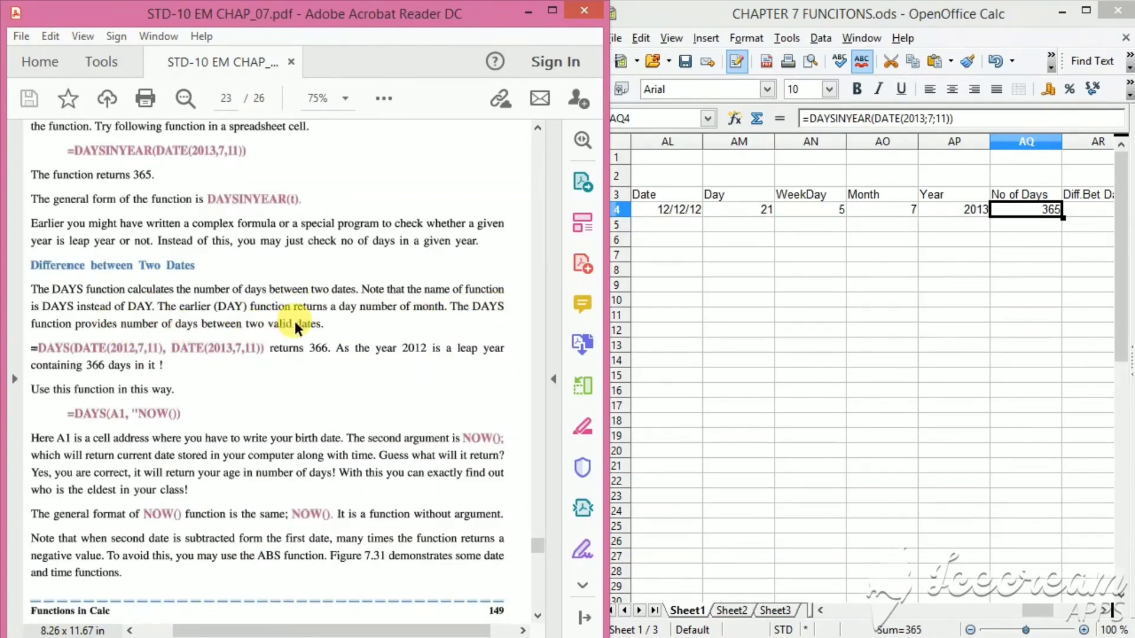
# Step: Enter =days(Date(2012;07;11);date(2013;07;11)) in Calc cell AR4 under the Diff.Bet Date heading and reselect the cell
pyautogui.click(1088, 207)
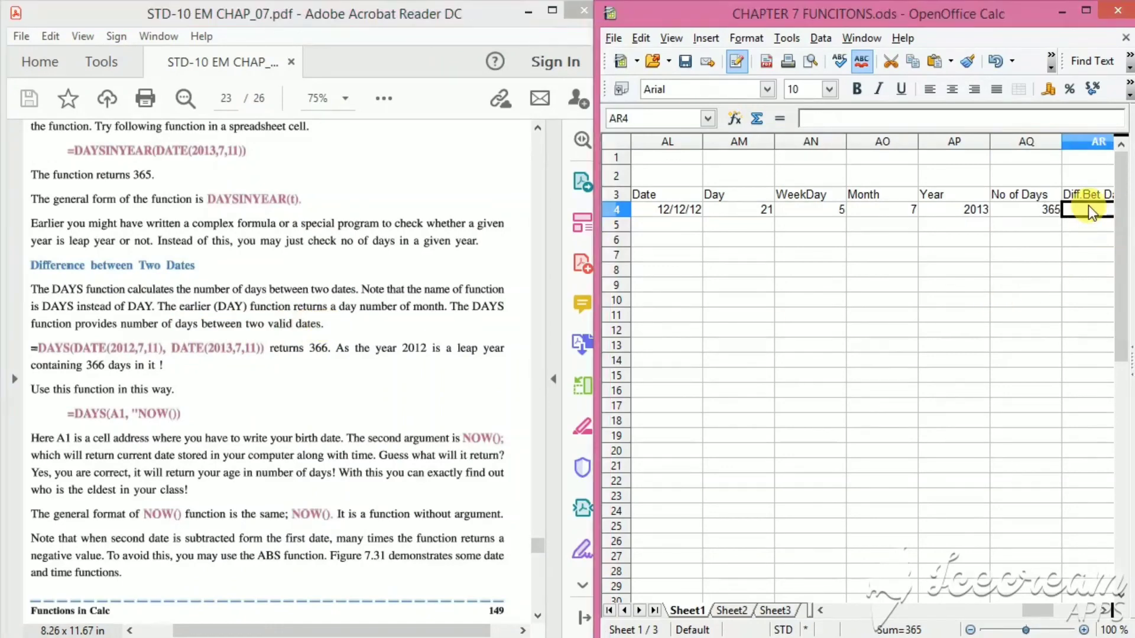
pyautogui.click(1104, 610)
pyautogui.click(1104, 610)
pyautogui.click(1104, 610)
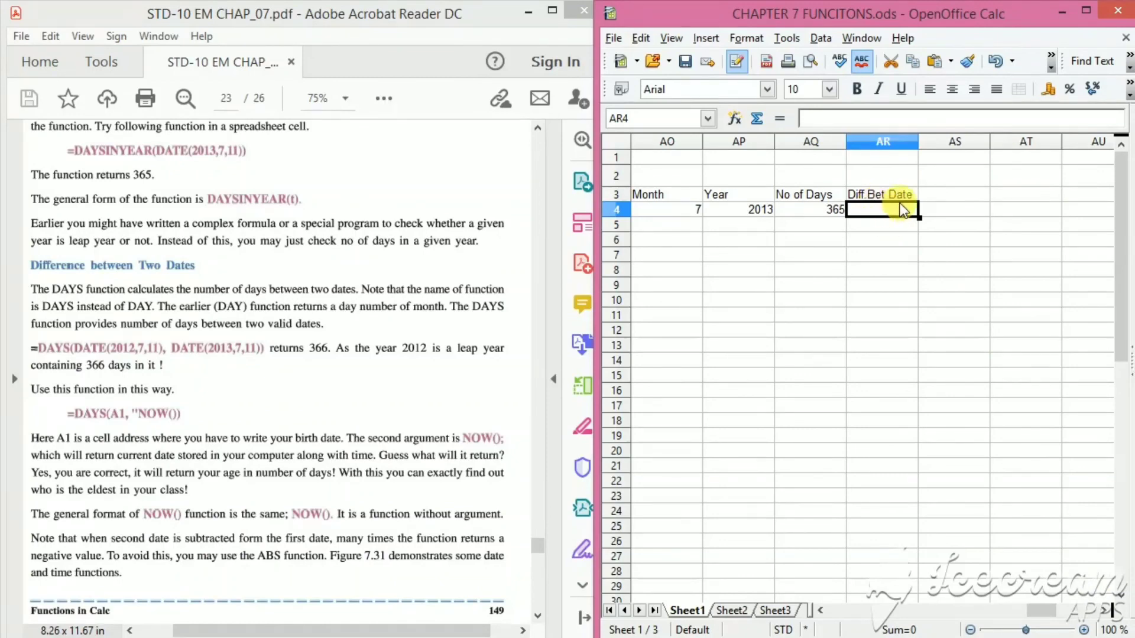
pyautogui.write('=')
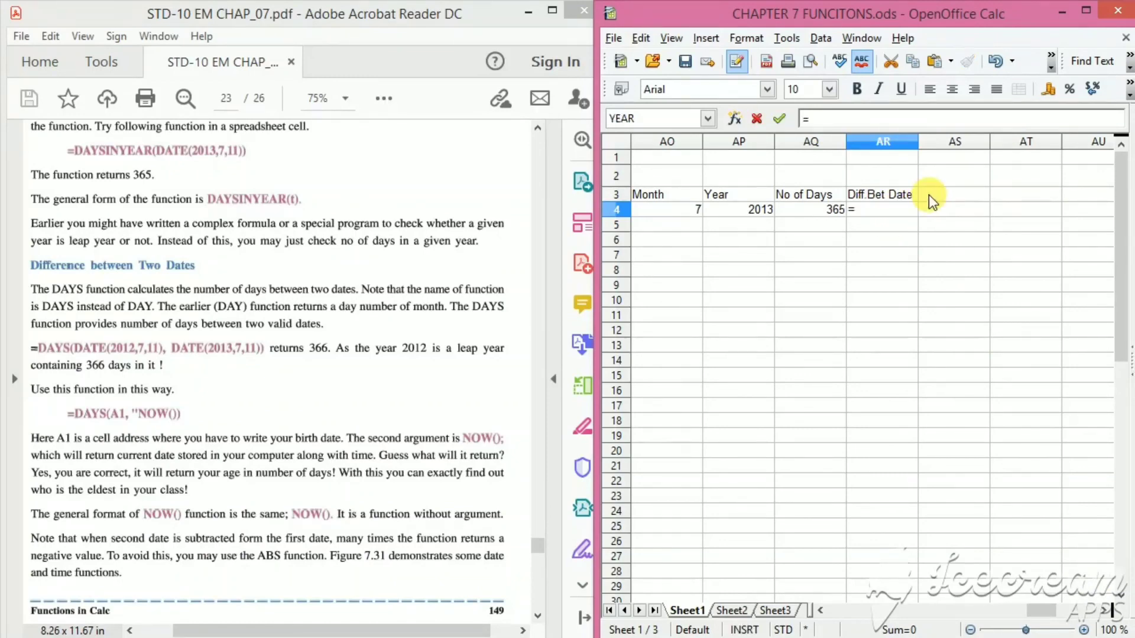
pyautogui.write('day')
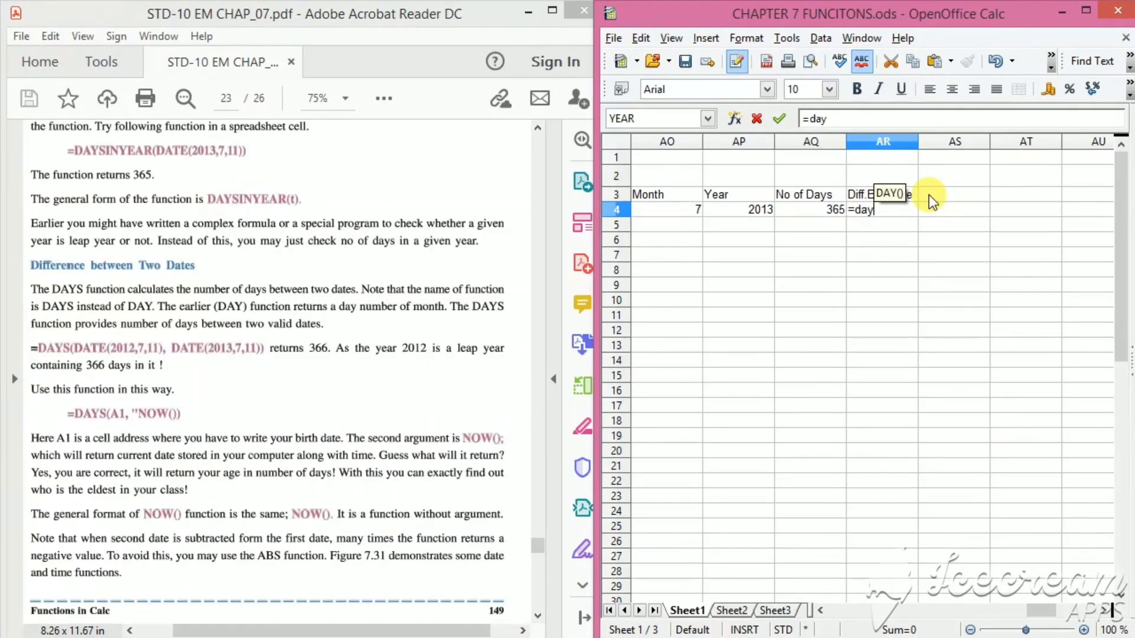
pyautogui.write('s(')
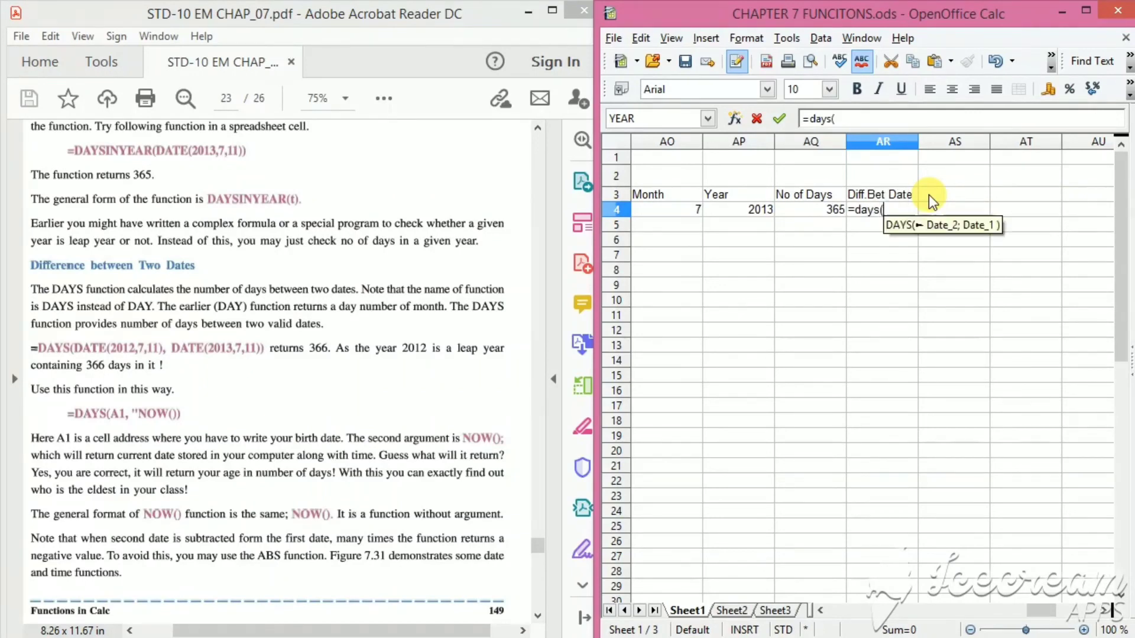
pyautogui.write('Date')
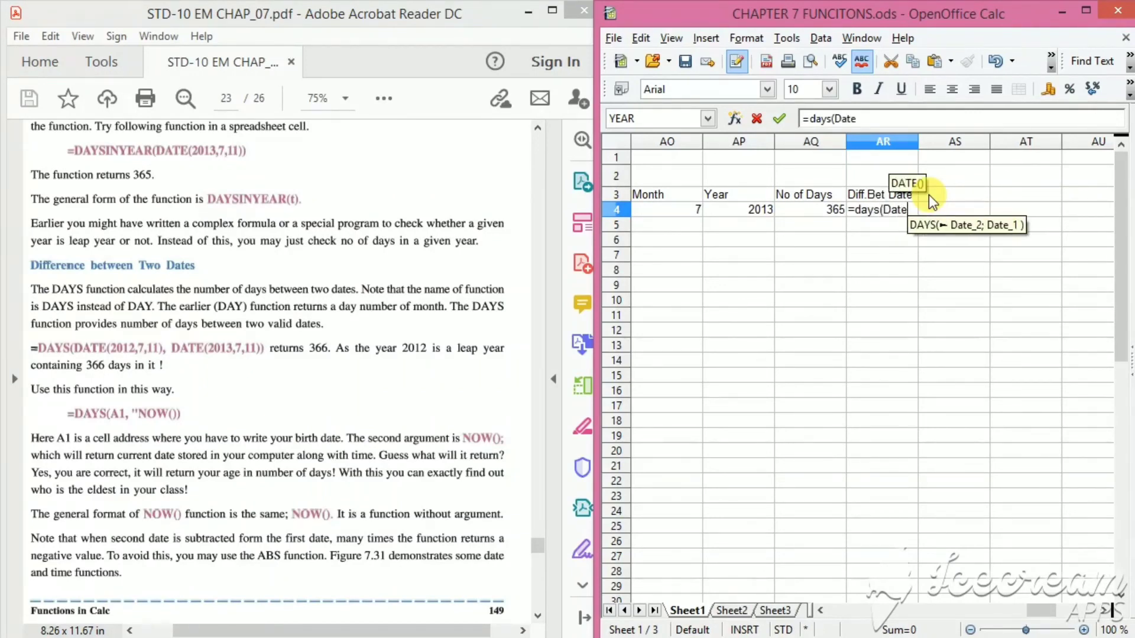
pyautogui.write('(')
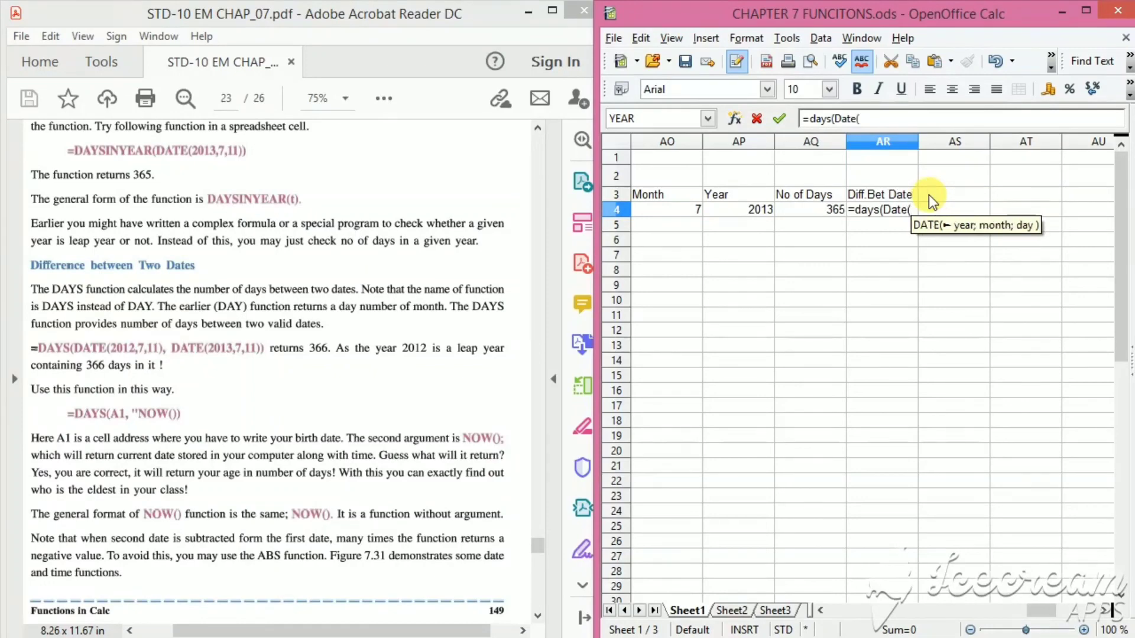
pyautogui.write('2012')
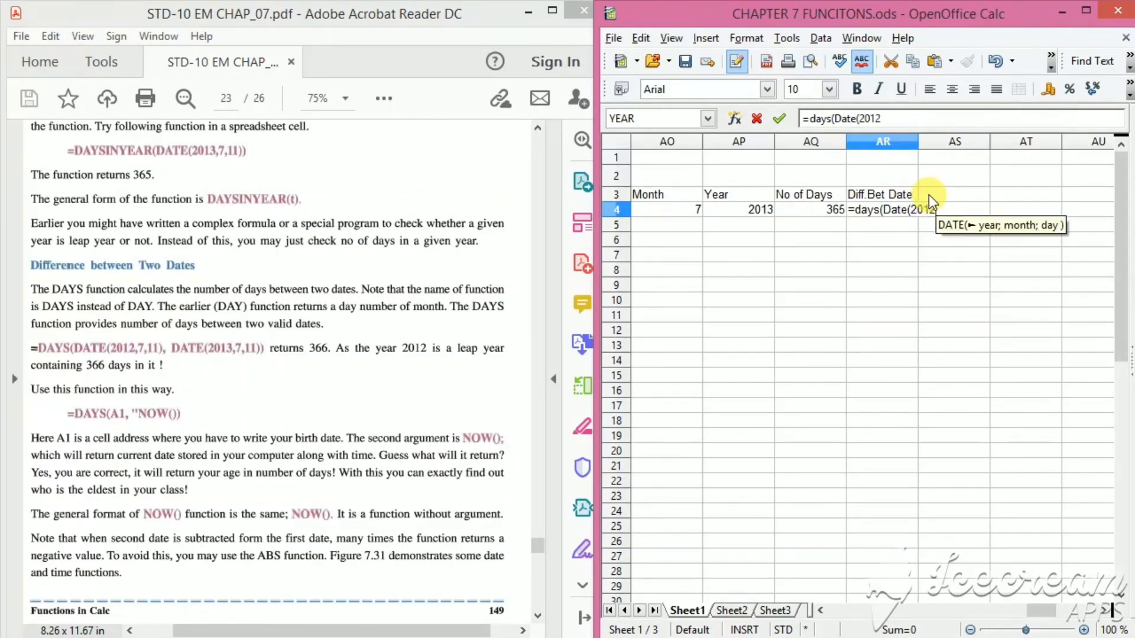
pyautogui.write(';07')
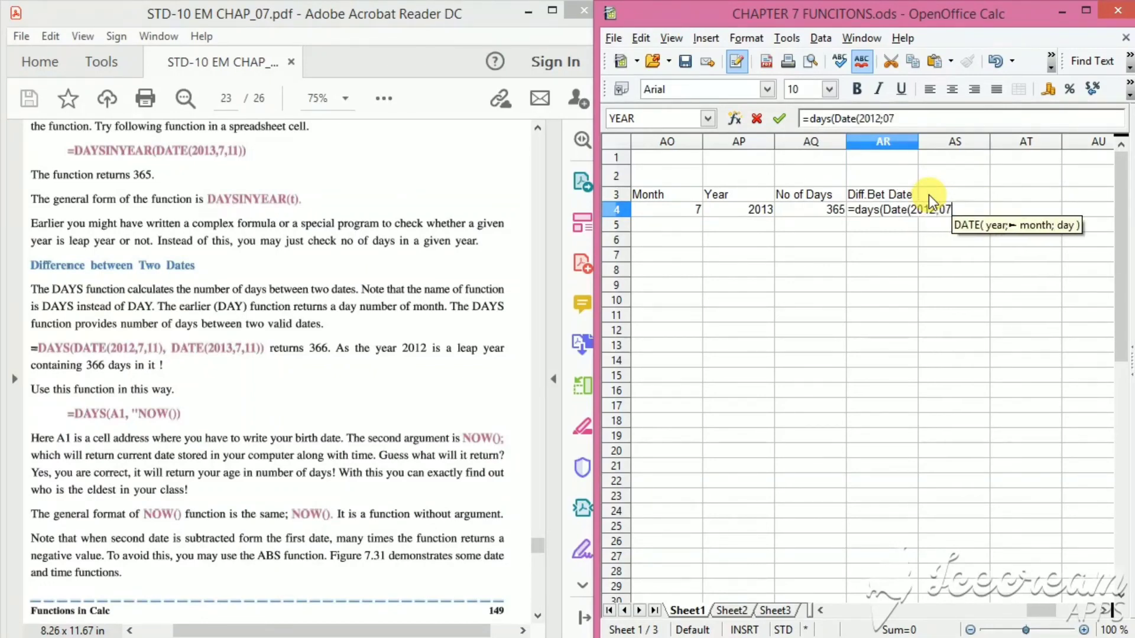
pyautogui.write(';')
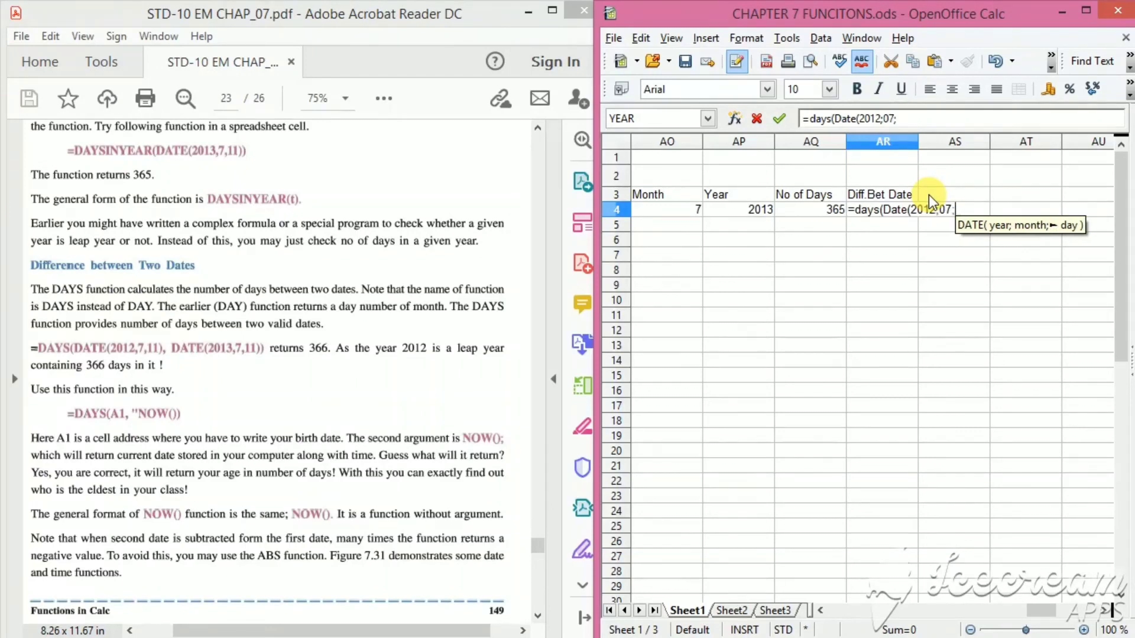
pyautogui.write('11)')
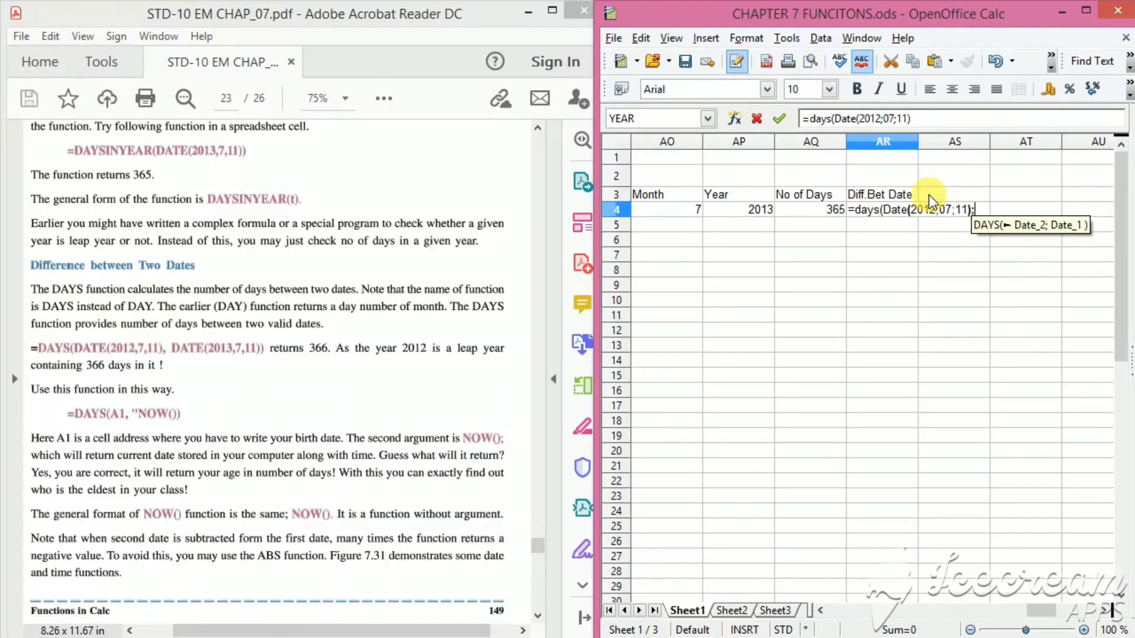
pyautogui.write(';')
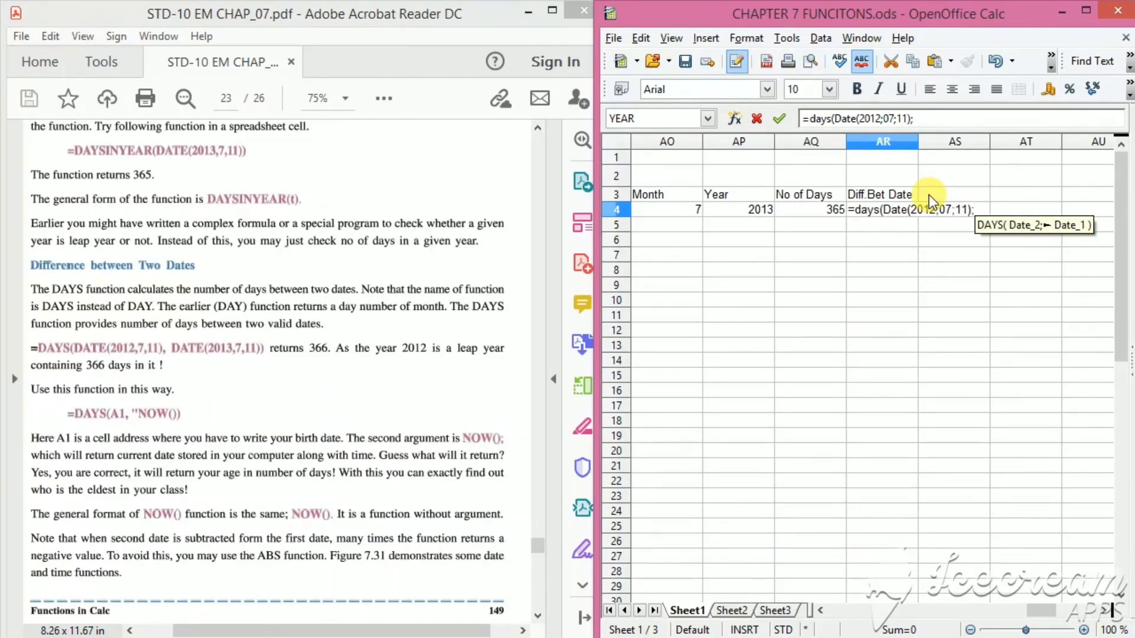
pyautogui.write('da')
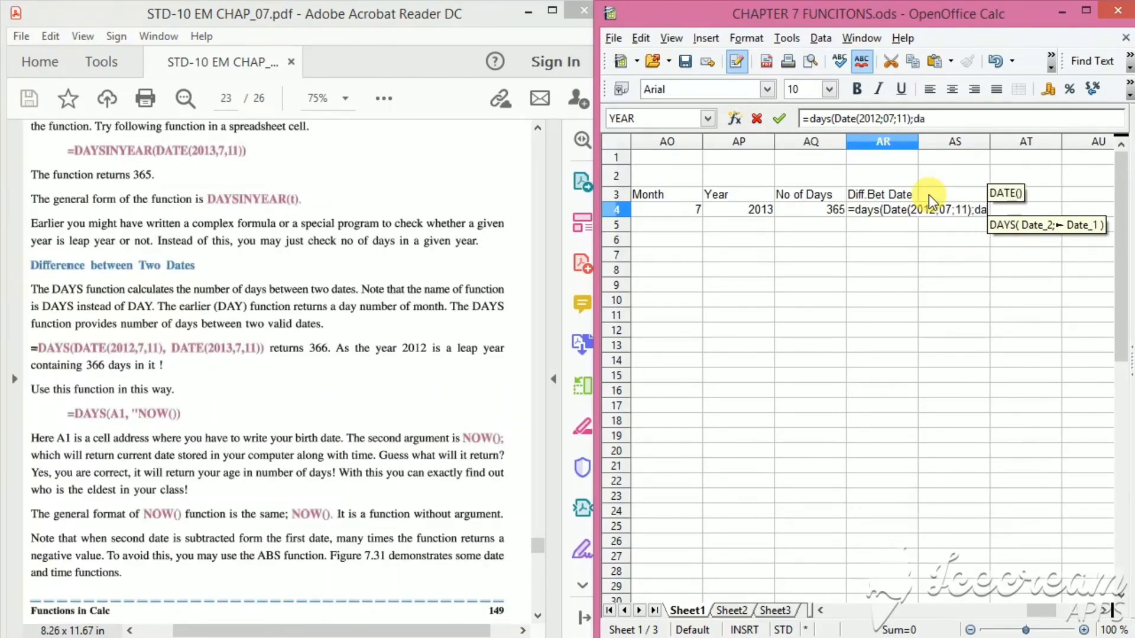
pyautogui.write('te(2')
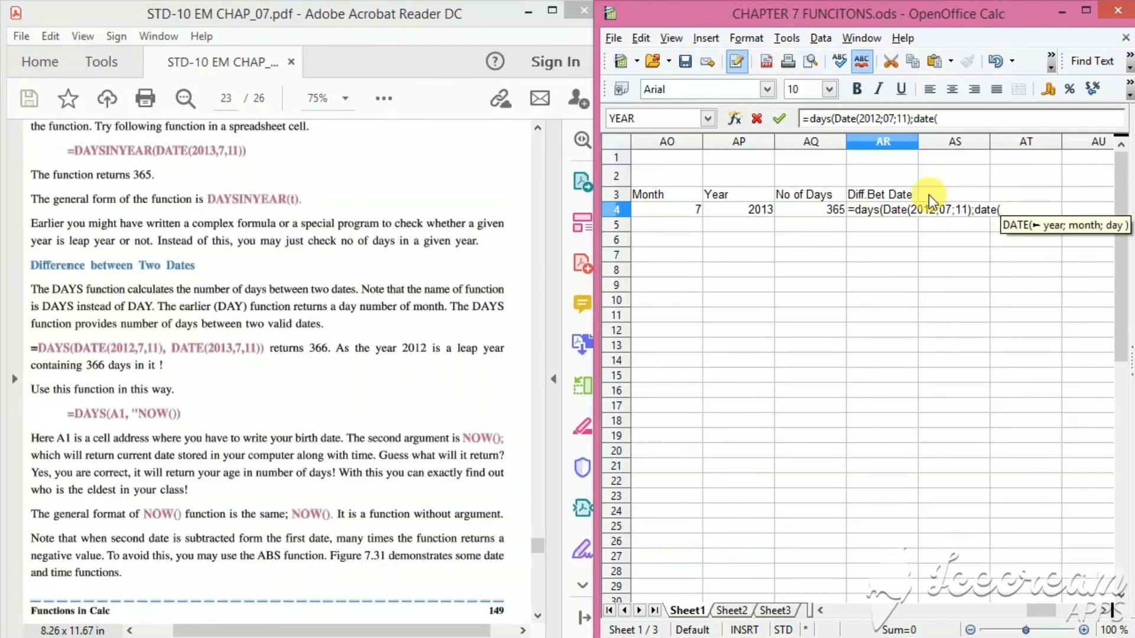
pyautogui.write('013')
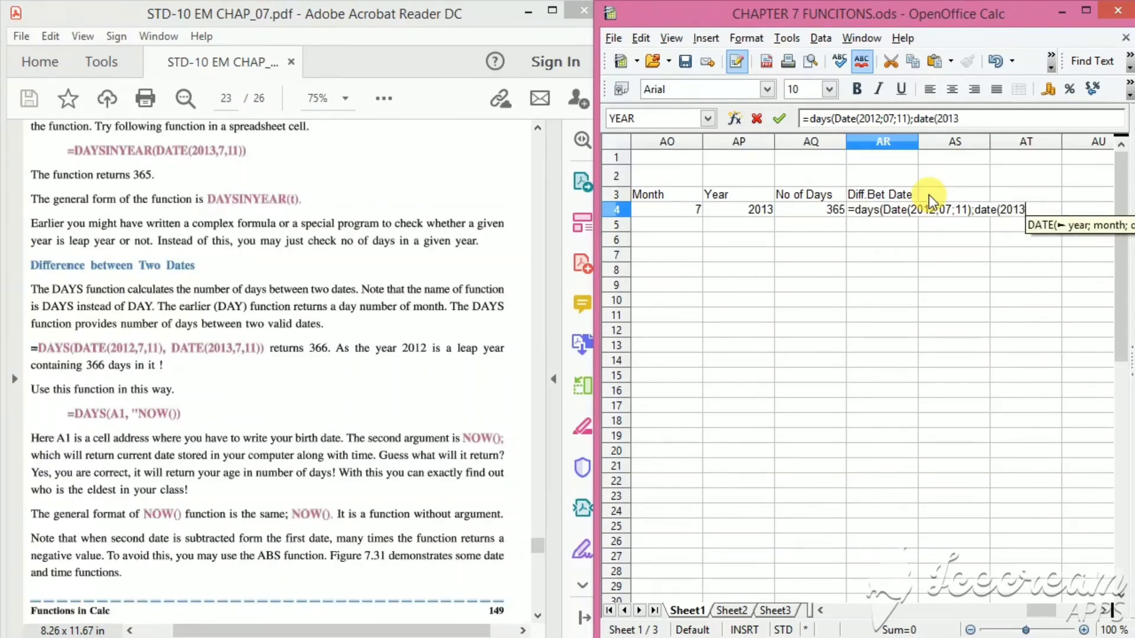
pyautogui.write(';07')
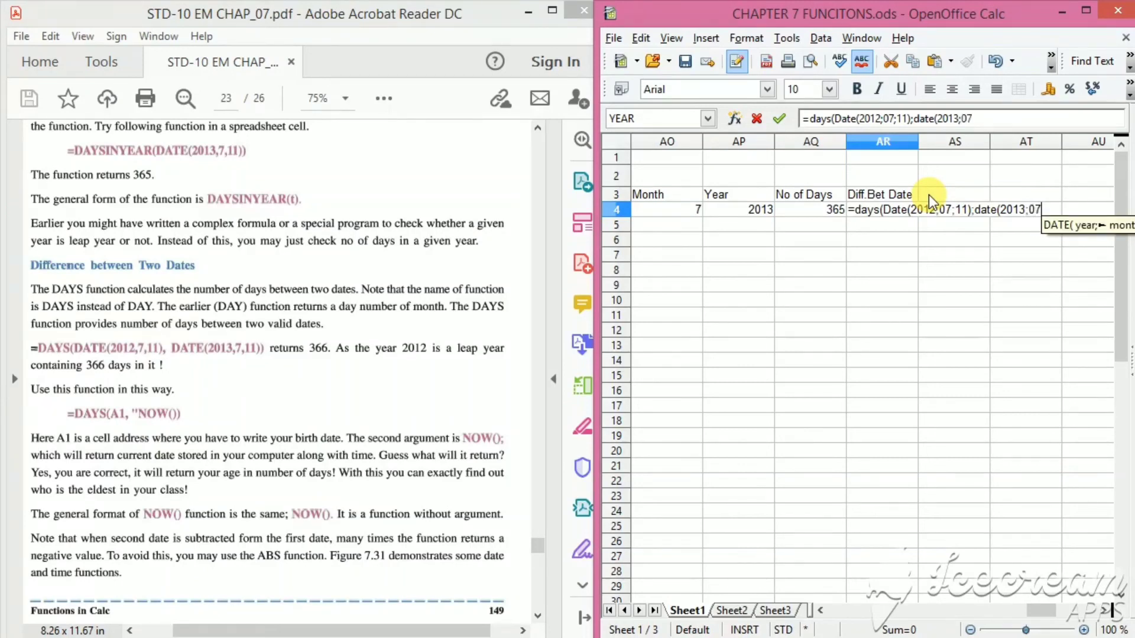
pyautogui.write(';11')
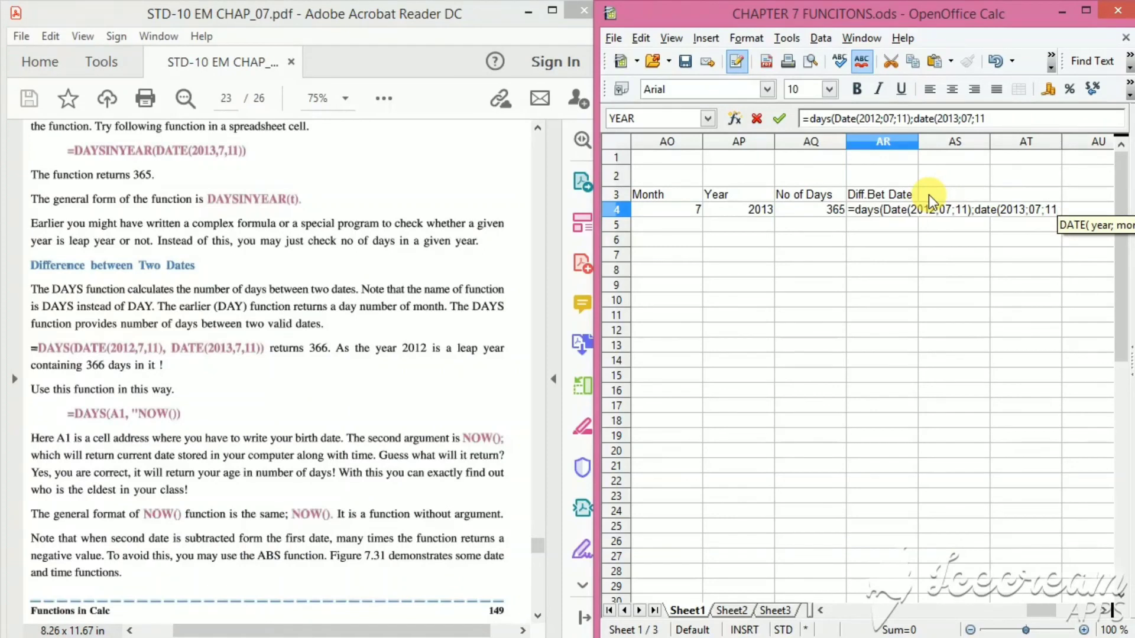
pyautogui.write('))')
pyautogui.press('Return')
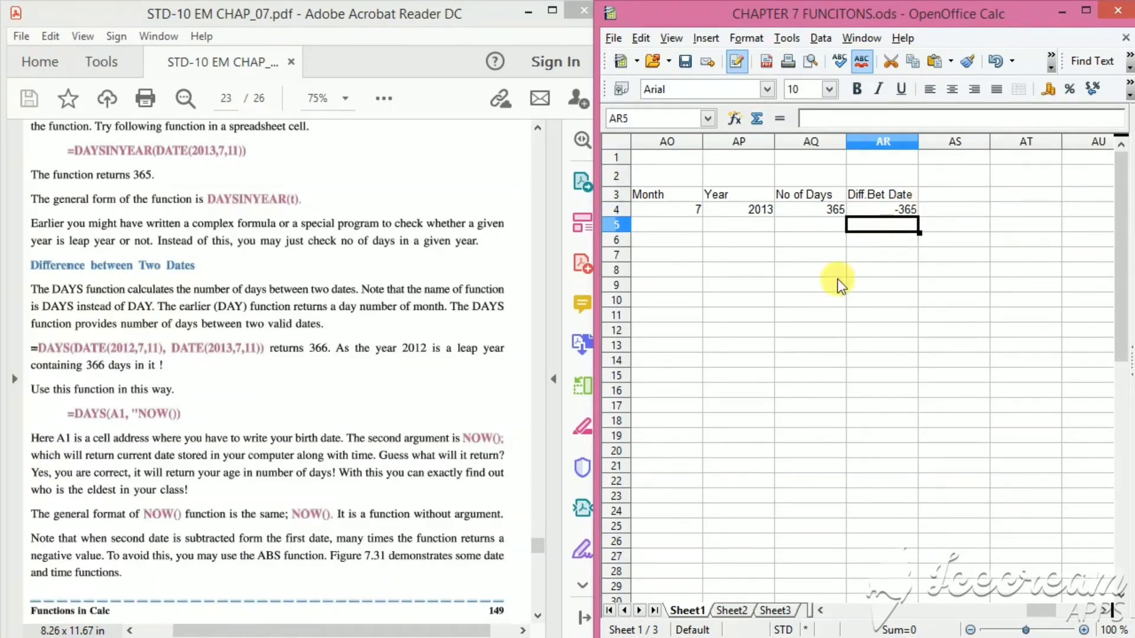
pyautogui.click(878, 214)
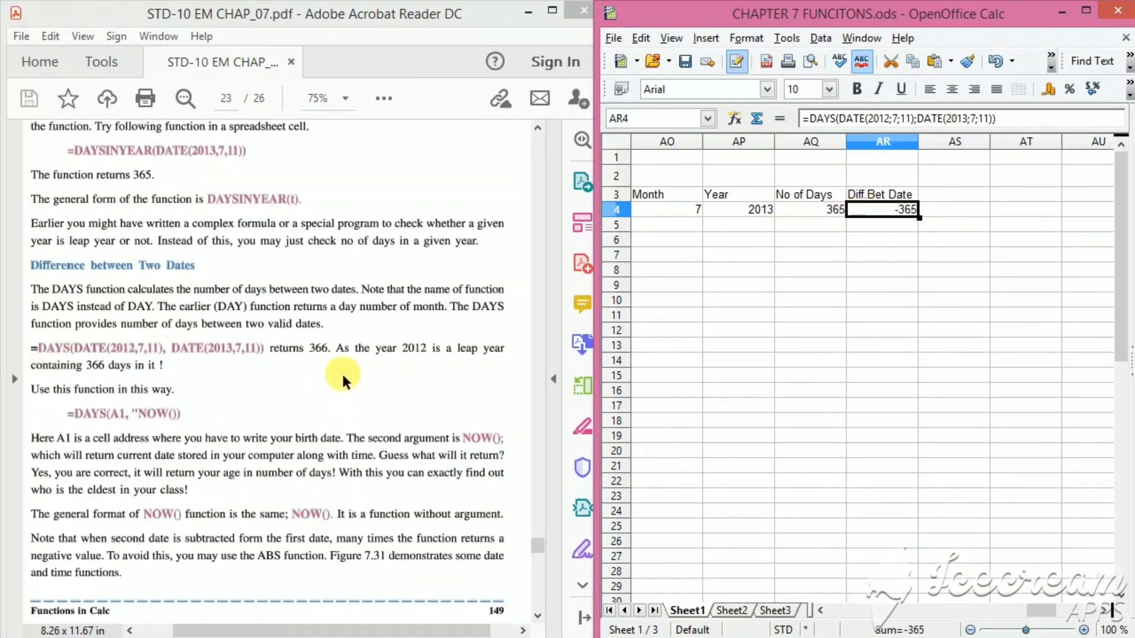
# Step: Return to the PDF textbook and bring up the NOW function notes and the function and value table that follows
pyautogui.scroll(-4, 243, 359)
pyautogui.click(243, 359)
pyautogui.scroll(-10, 242, 359)
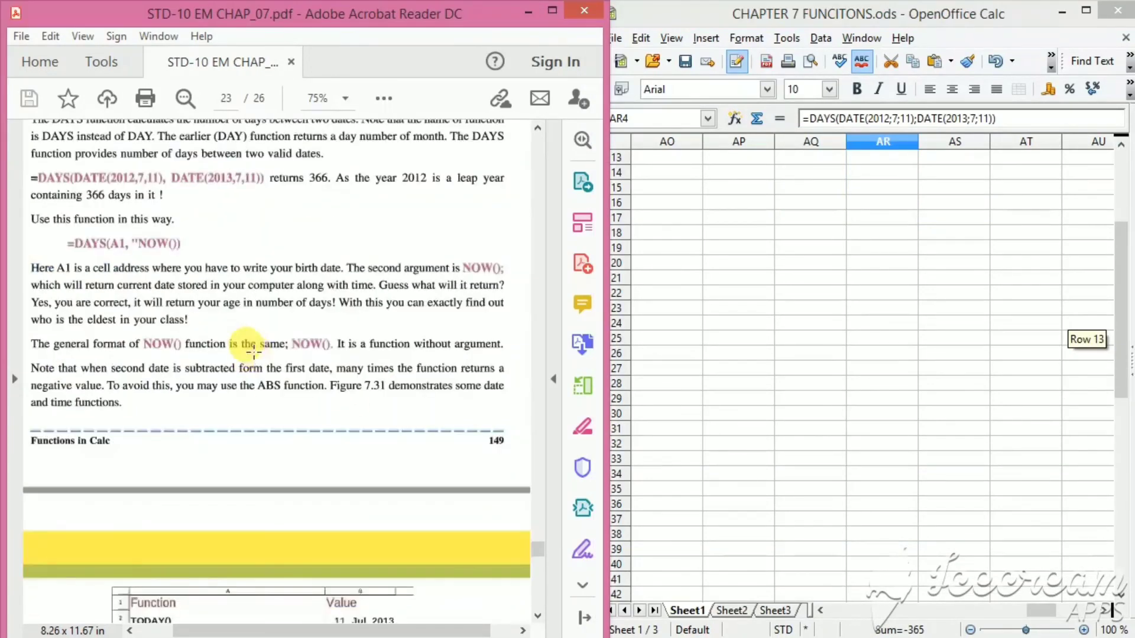